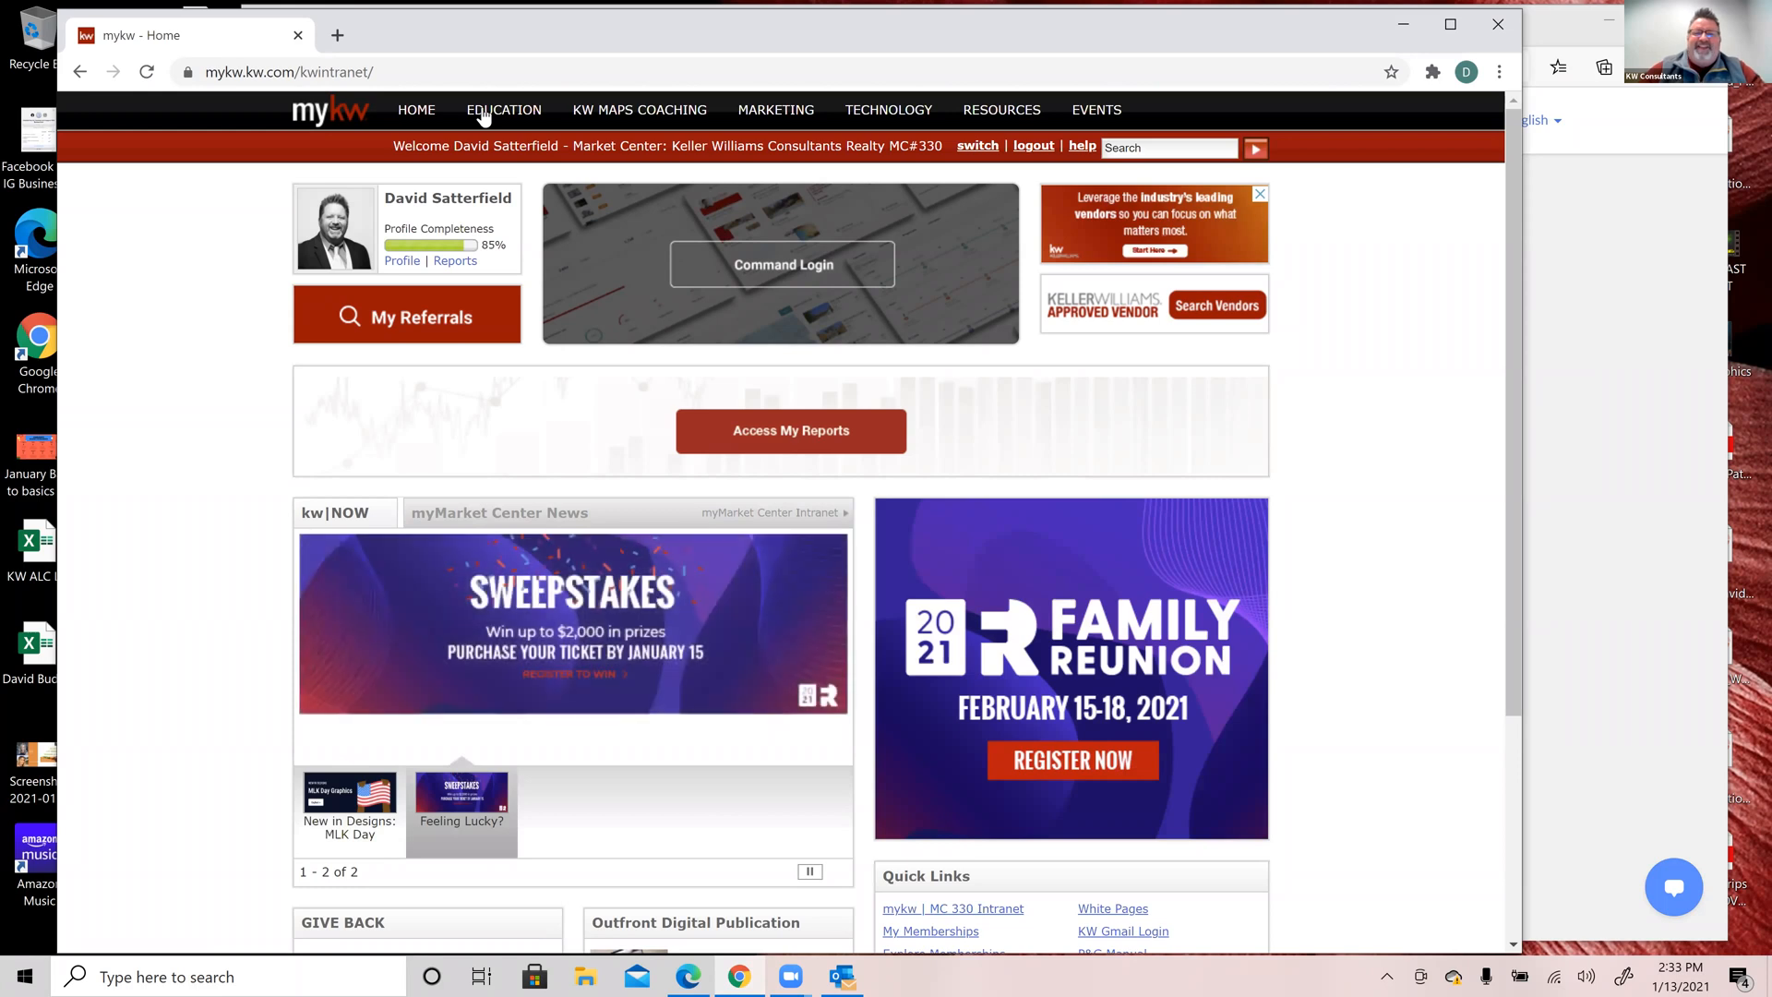
Step: Go from the MyKW TECHNOLOGY menu to Command and sign in through Keller Cloud
{"action": "mouse_move", "coordinate": [888, 112]}
{"action": "left_click", "coordinate": [893, 147]}
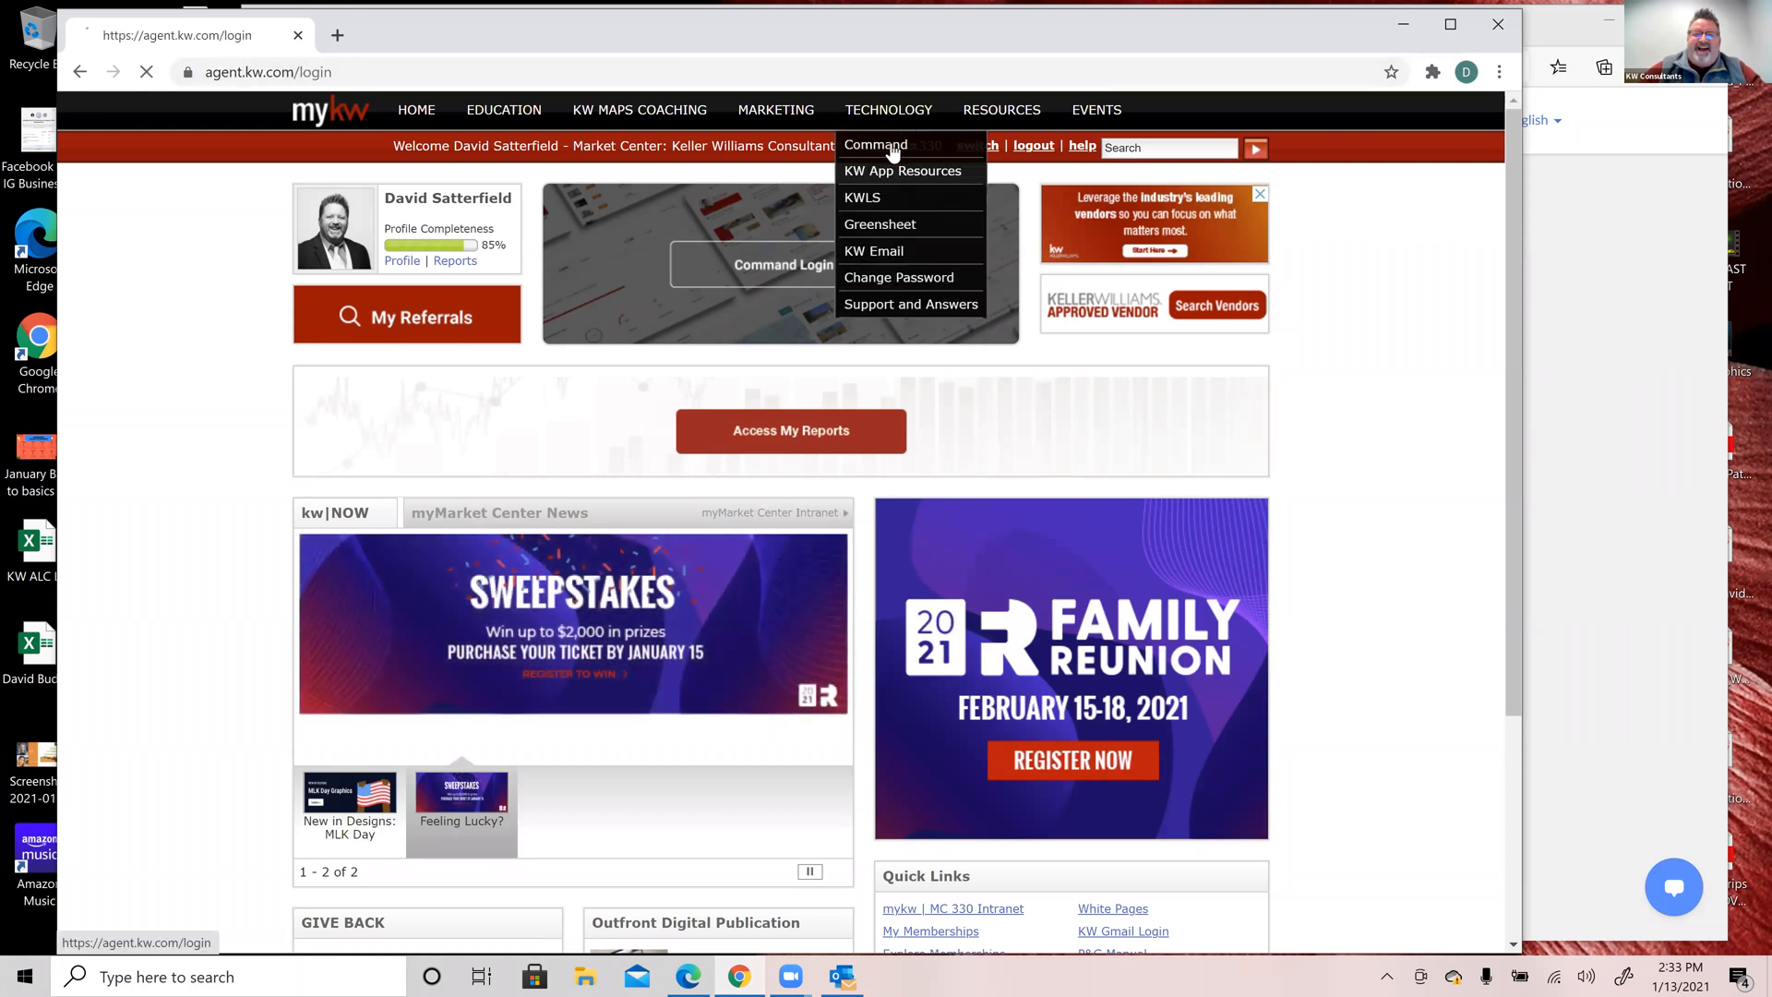
{"action": "left_click", "coordinate": [901, 692]}
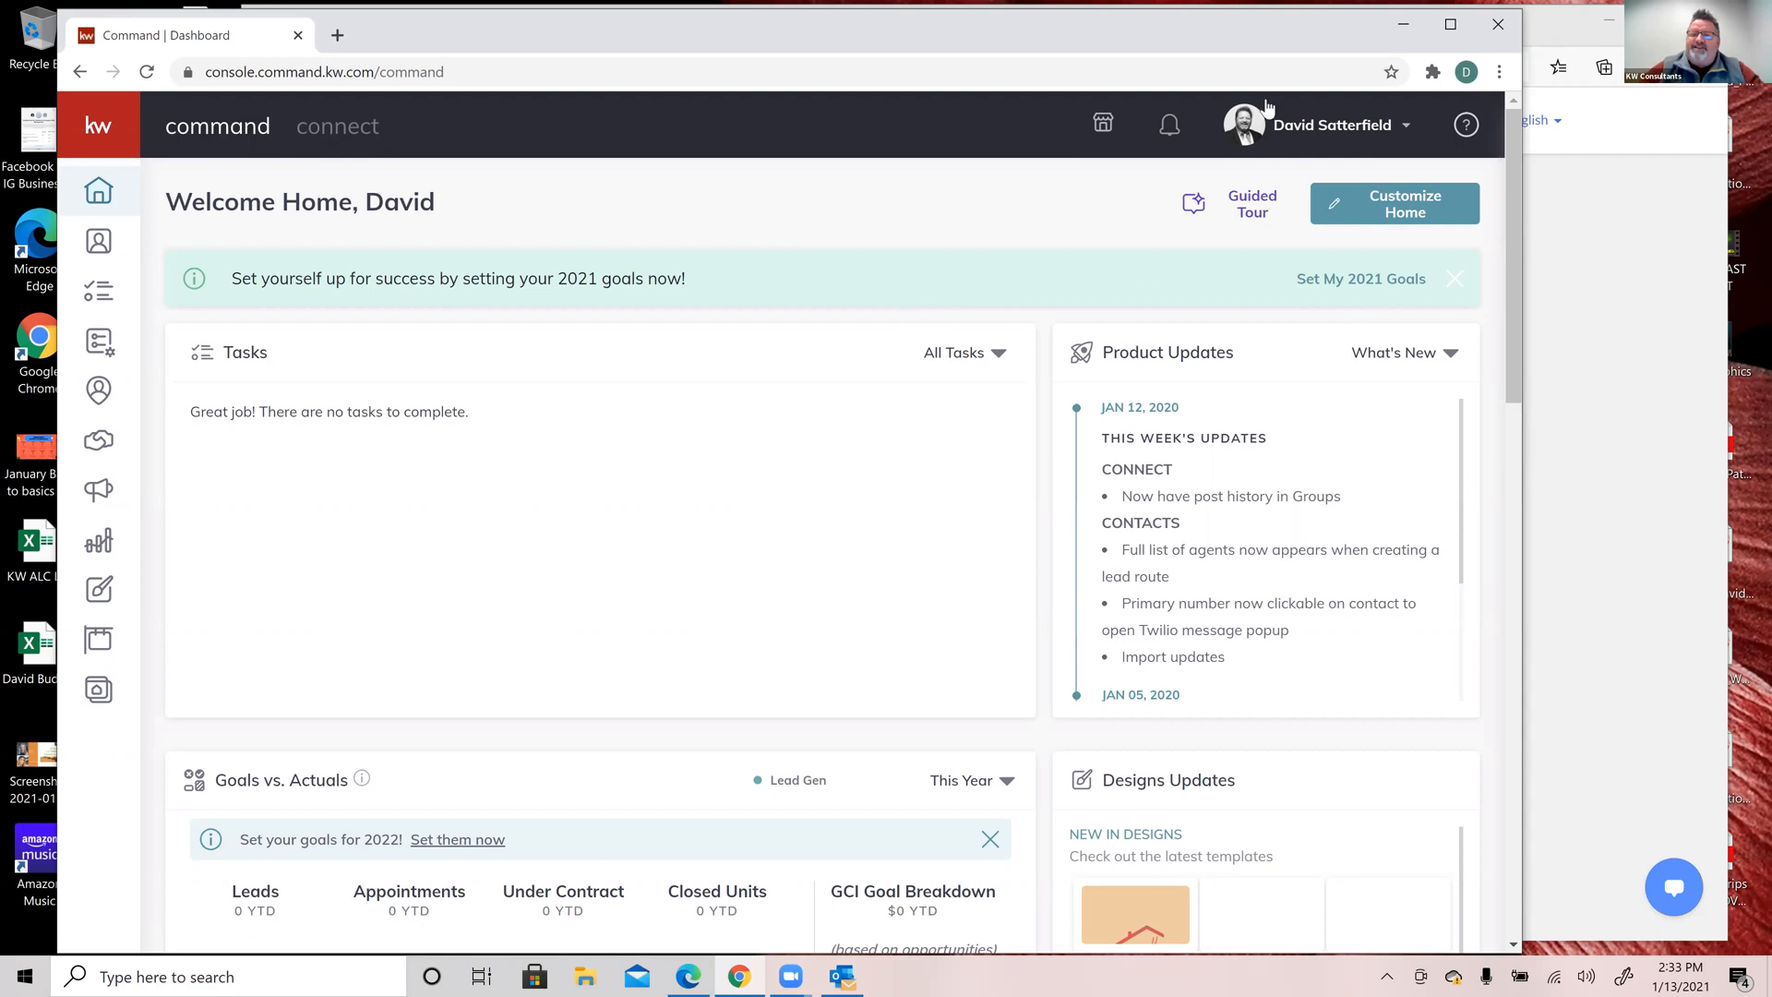
Step: Choose Settings from the profile-name dropdown to see DocuSign, Facebook and Gmail connections
{"action": "left_click", "coordinate": [1305, 136]}
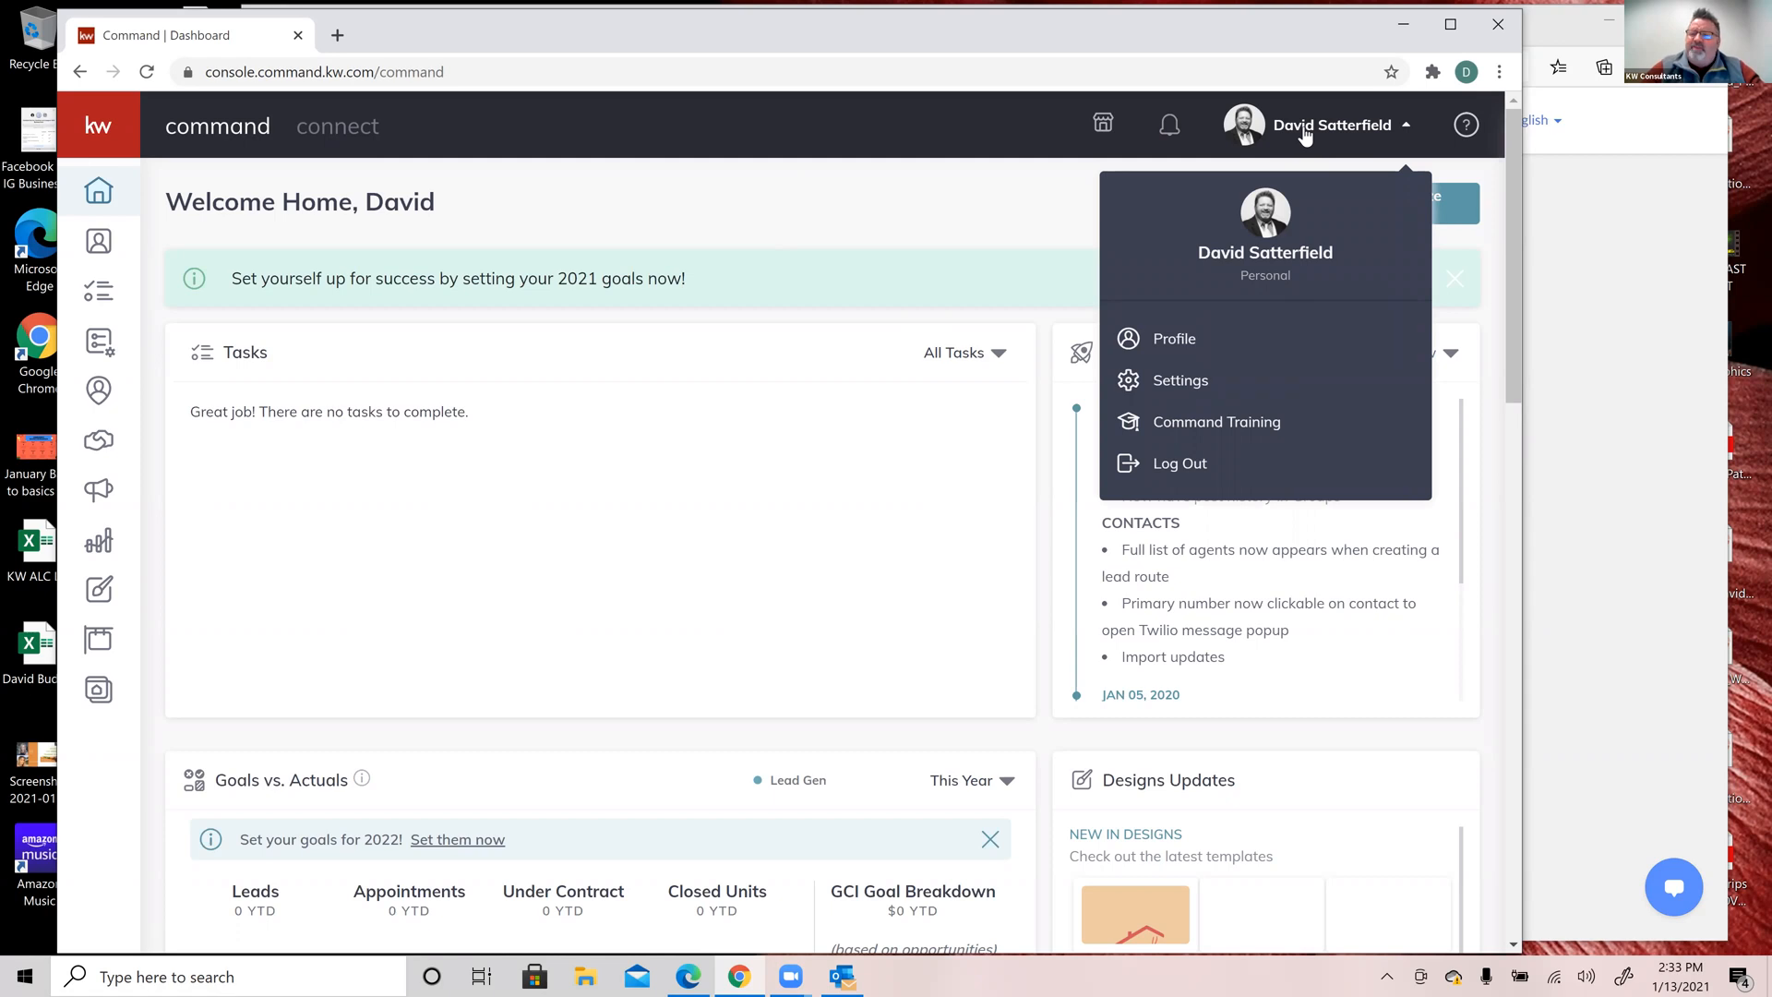
{"action": "left_click", "coordinate": [1170, 386]}
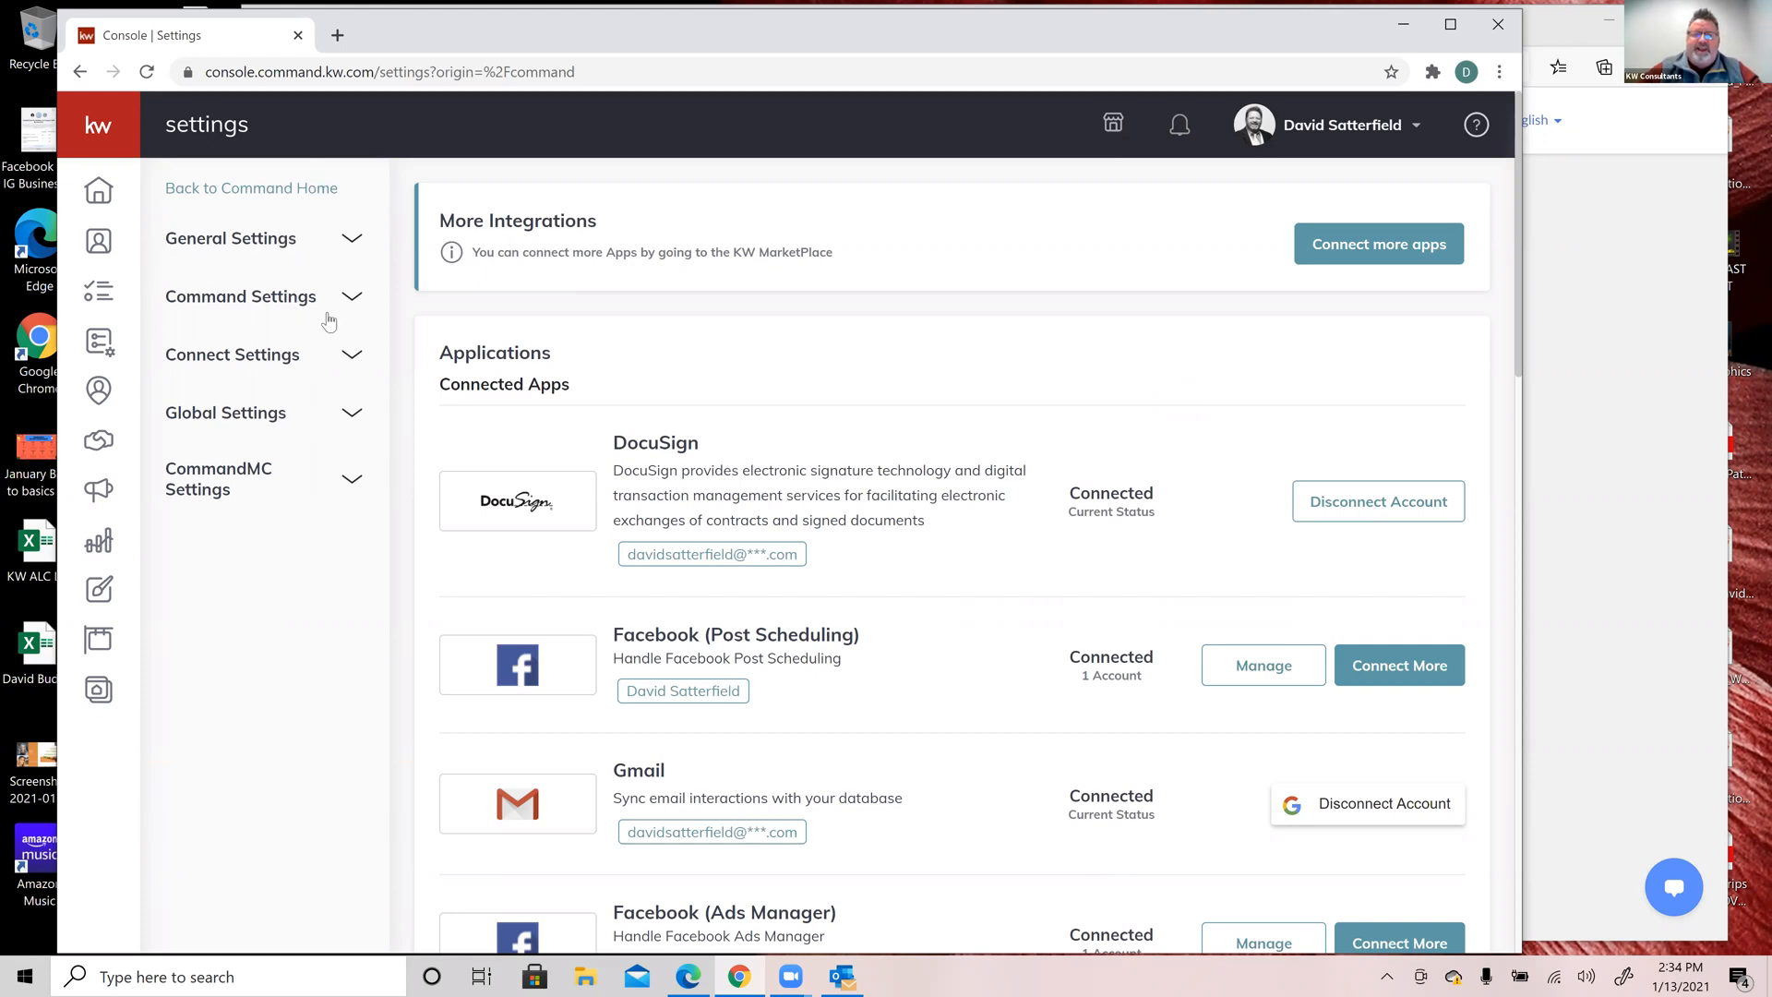
Step: Expand Connect Settings in the settings sidebar and go to Marketing Profile
{"action": "left_click", "coordinate": [354, 358]}
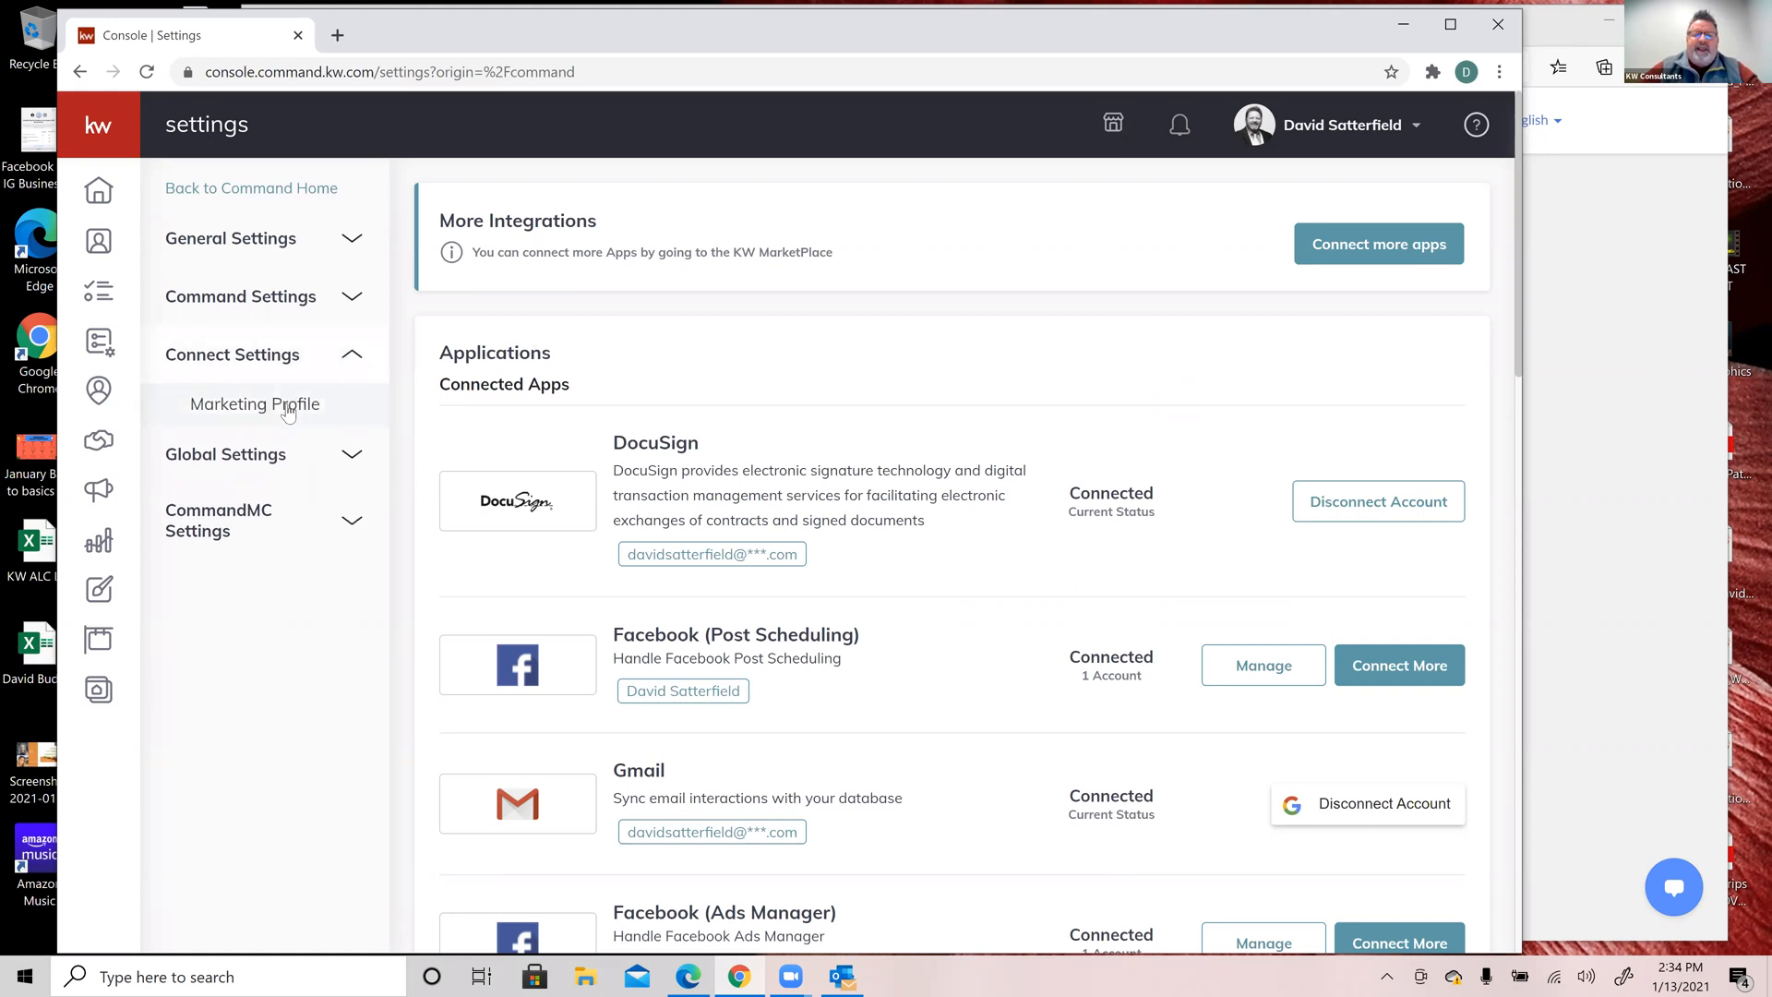
{"action": "left_click", "coordinate": [288, 409]}
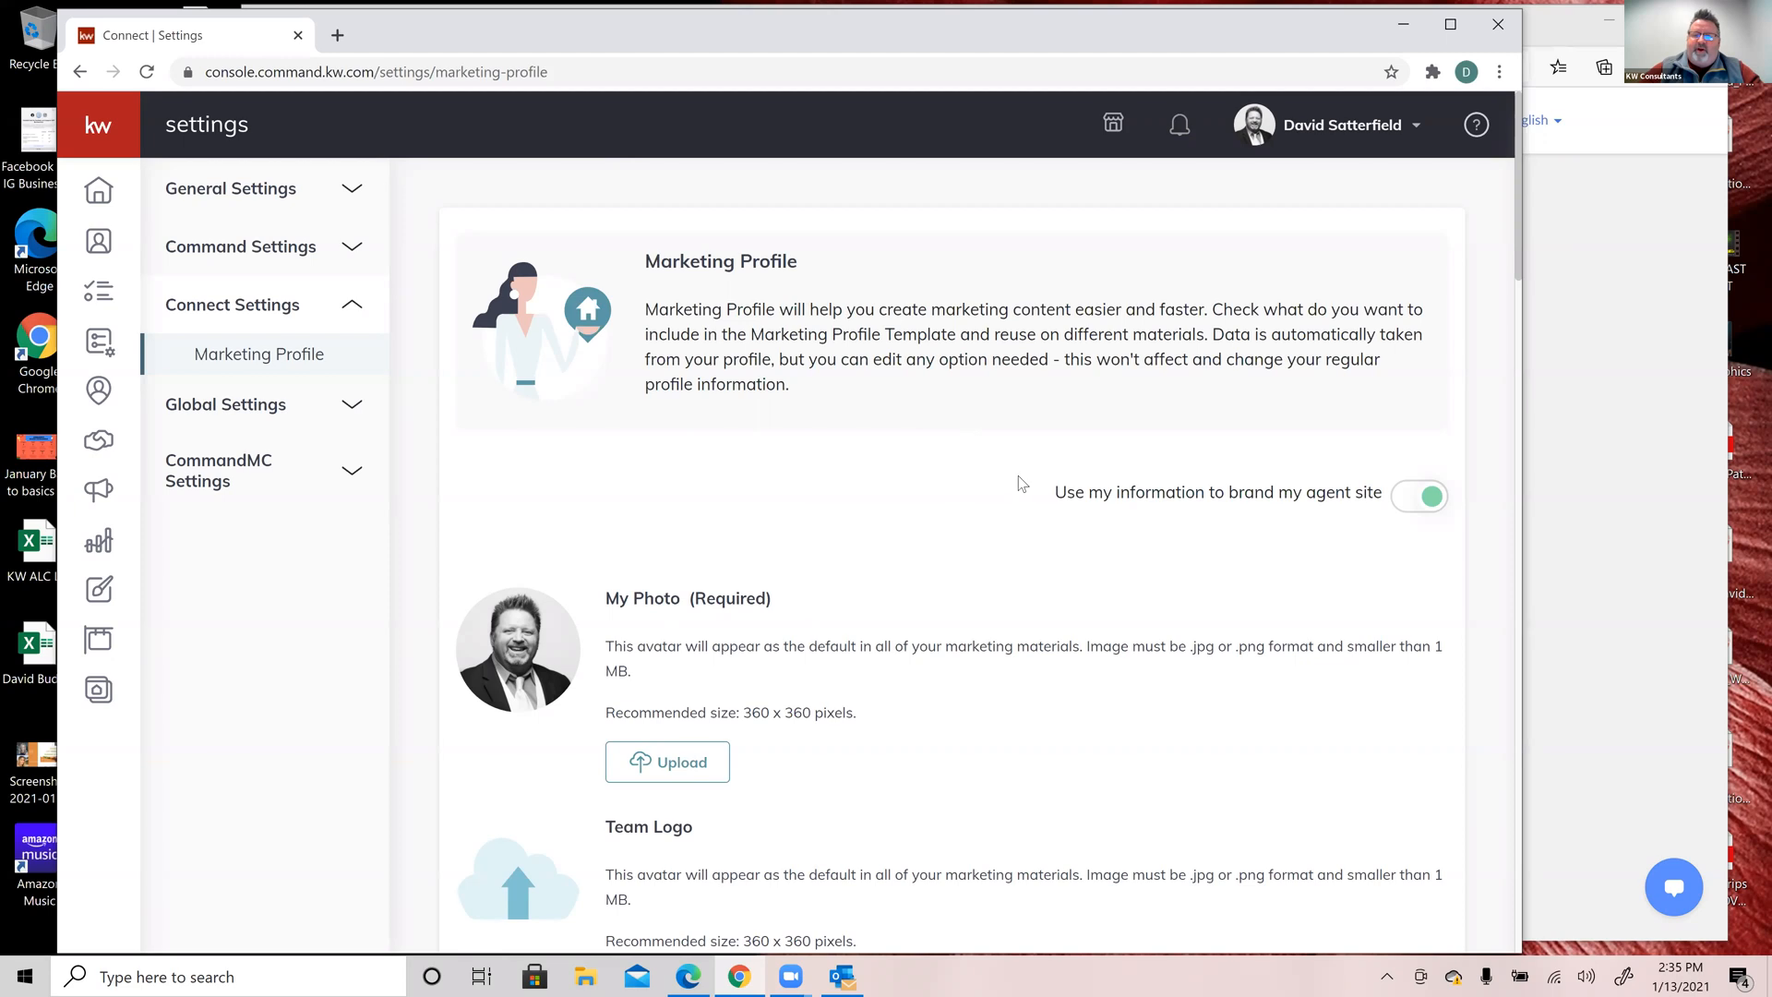
{"action": "scroll", "coordinate": [1001, 512], "scroll_direction": "down", "scroll_amount": 2}
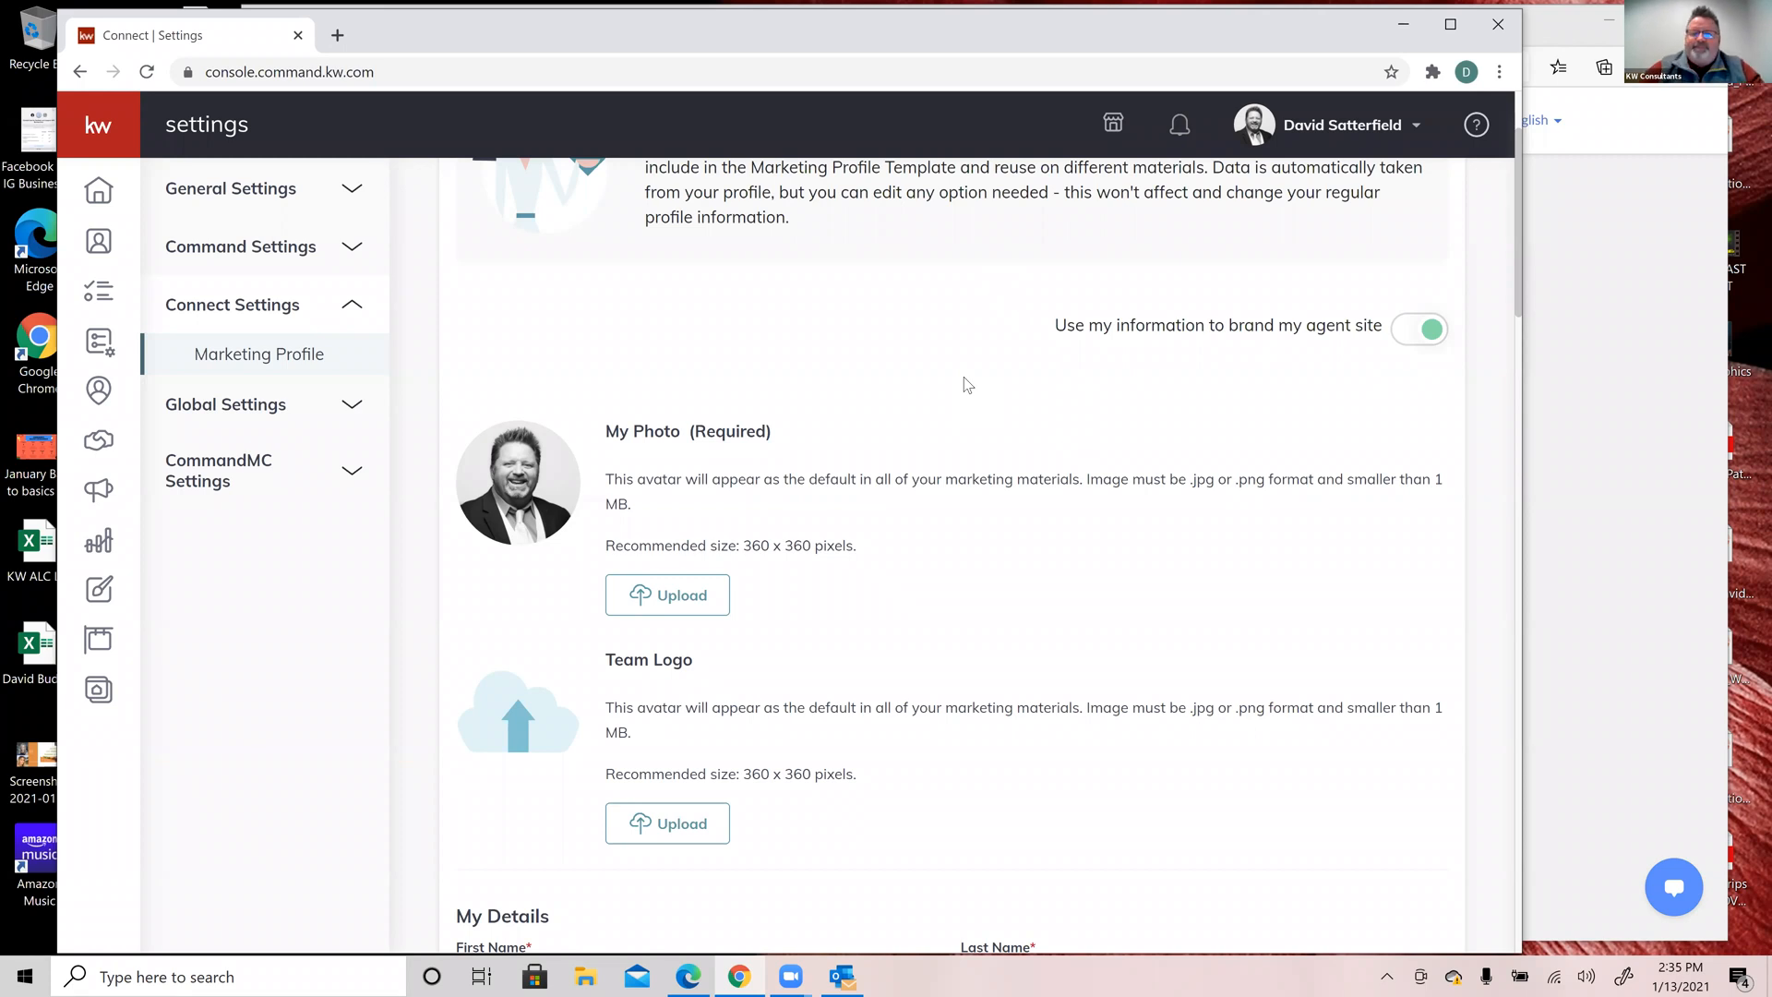
{"action": "scroll", "coordinate": [967, 384], "scroll_direction": "down", "scroll_amount": 1}
{"action": "scroll", "coordinate": [963, 377], "scroll_direction": "down", "scroll_amount": 1}
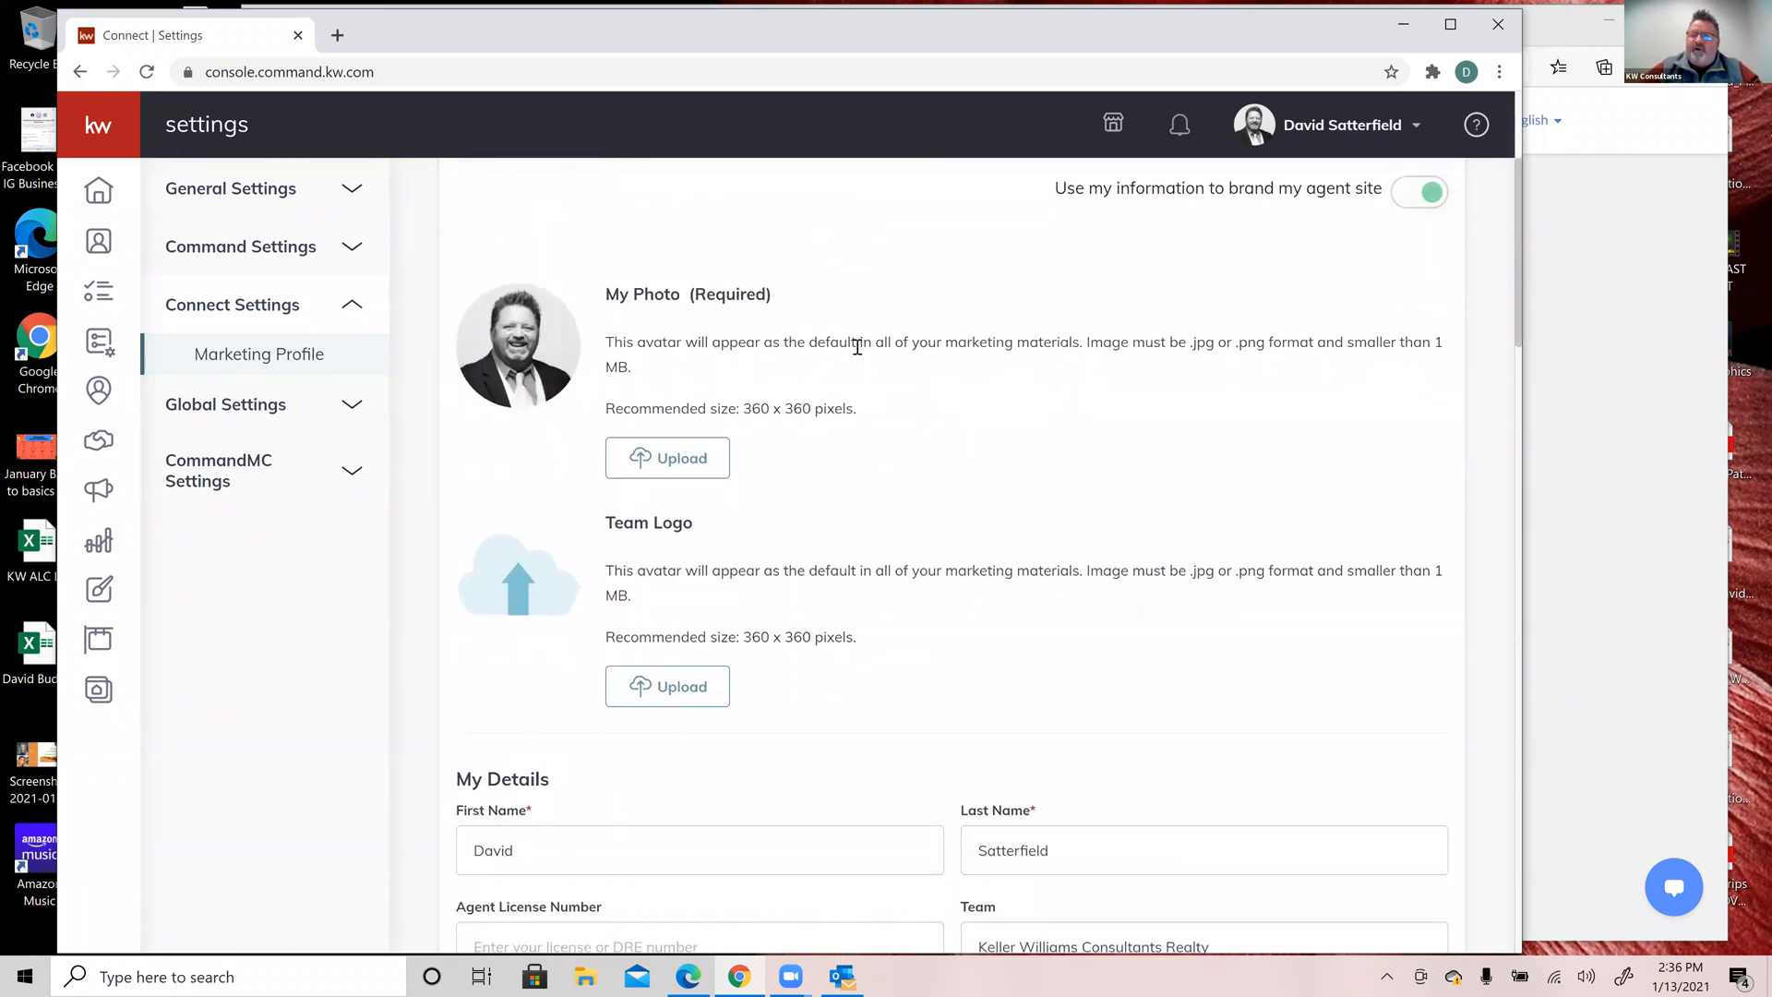
{"action": "scroll", "coordinate": [857, 346], "scroll_direction": "down", "scroll_amount": 3}
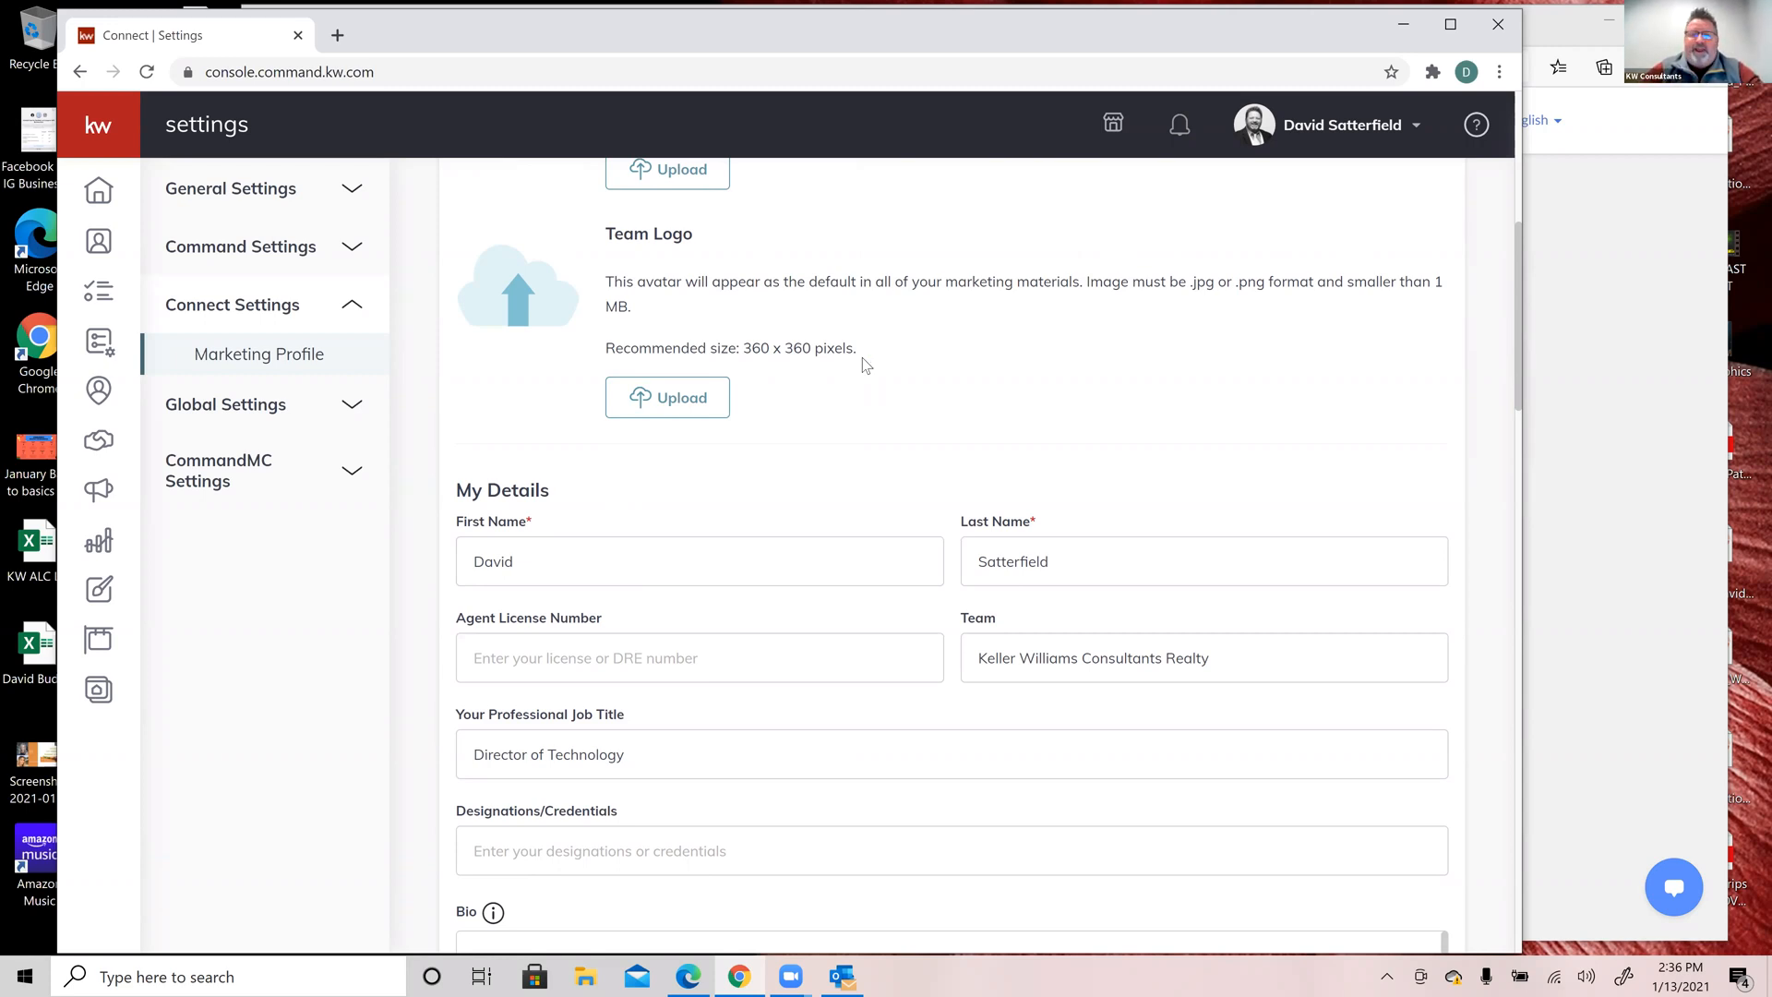
{"action": "left_click", "coordinate": [668, 398]}
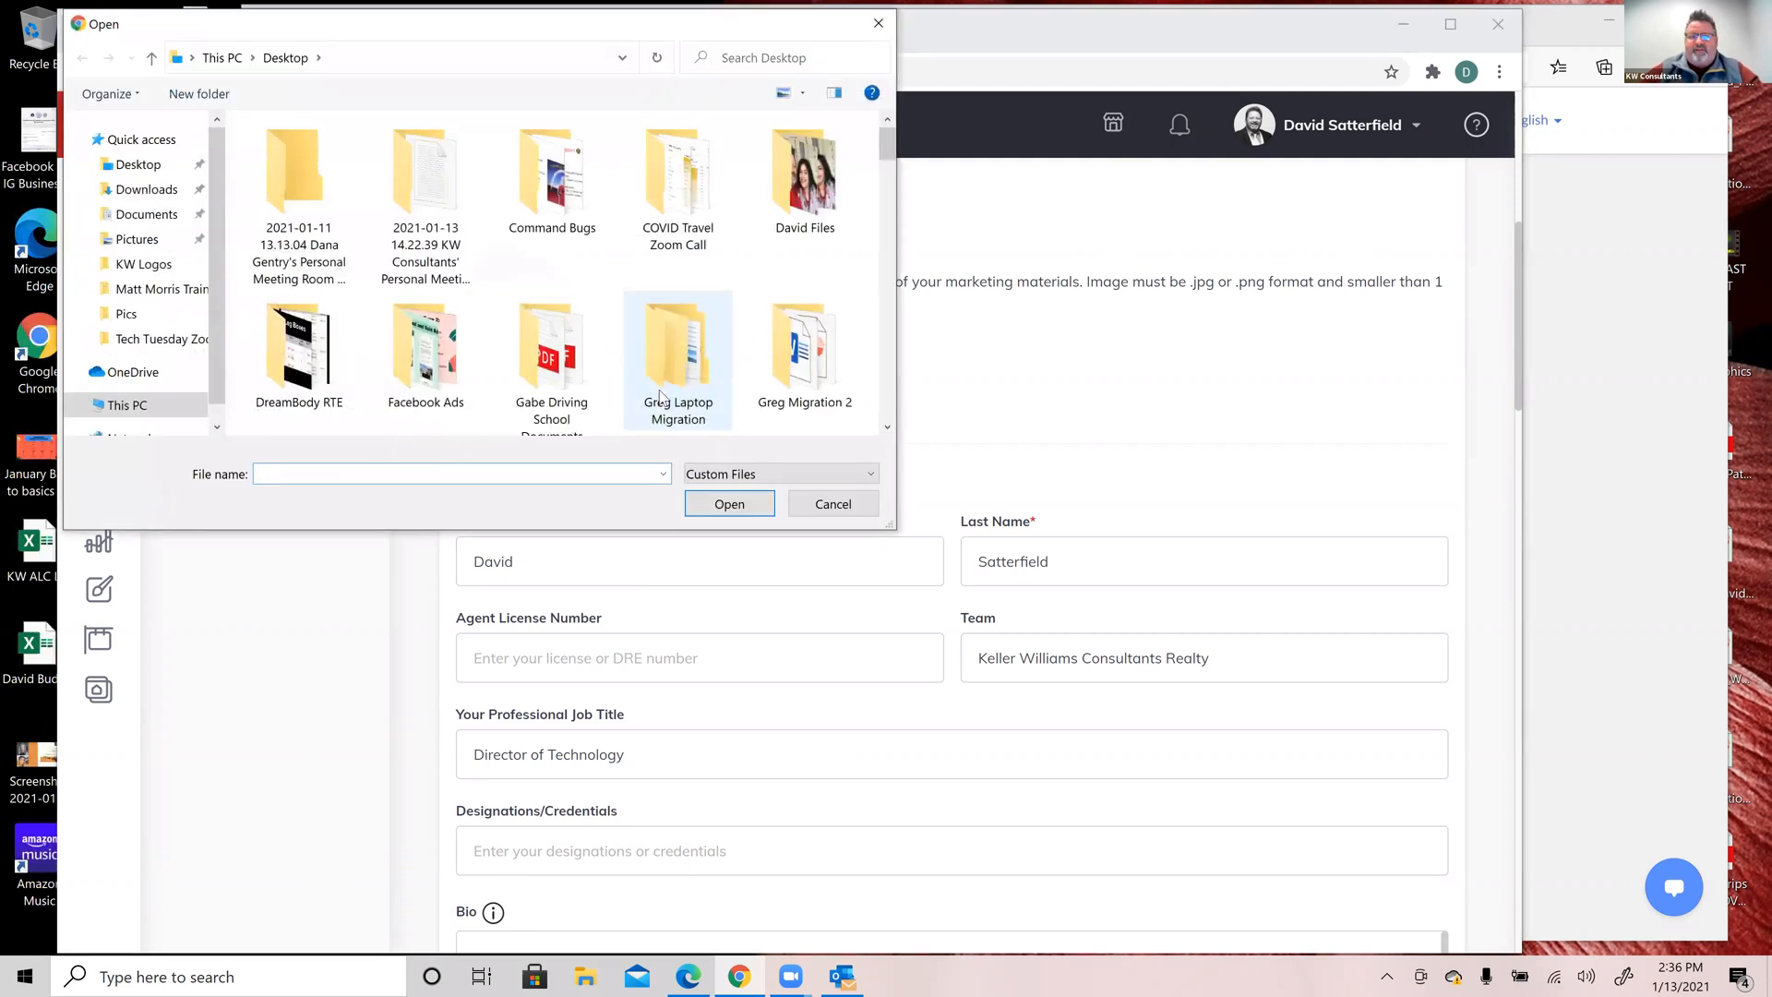
{"action": "left_click", "coordinate": [842, 506]}
{"action": "scroll", "coordinate": [1091, 399], "scroll_direction": "down", "scroll_amount": 2}
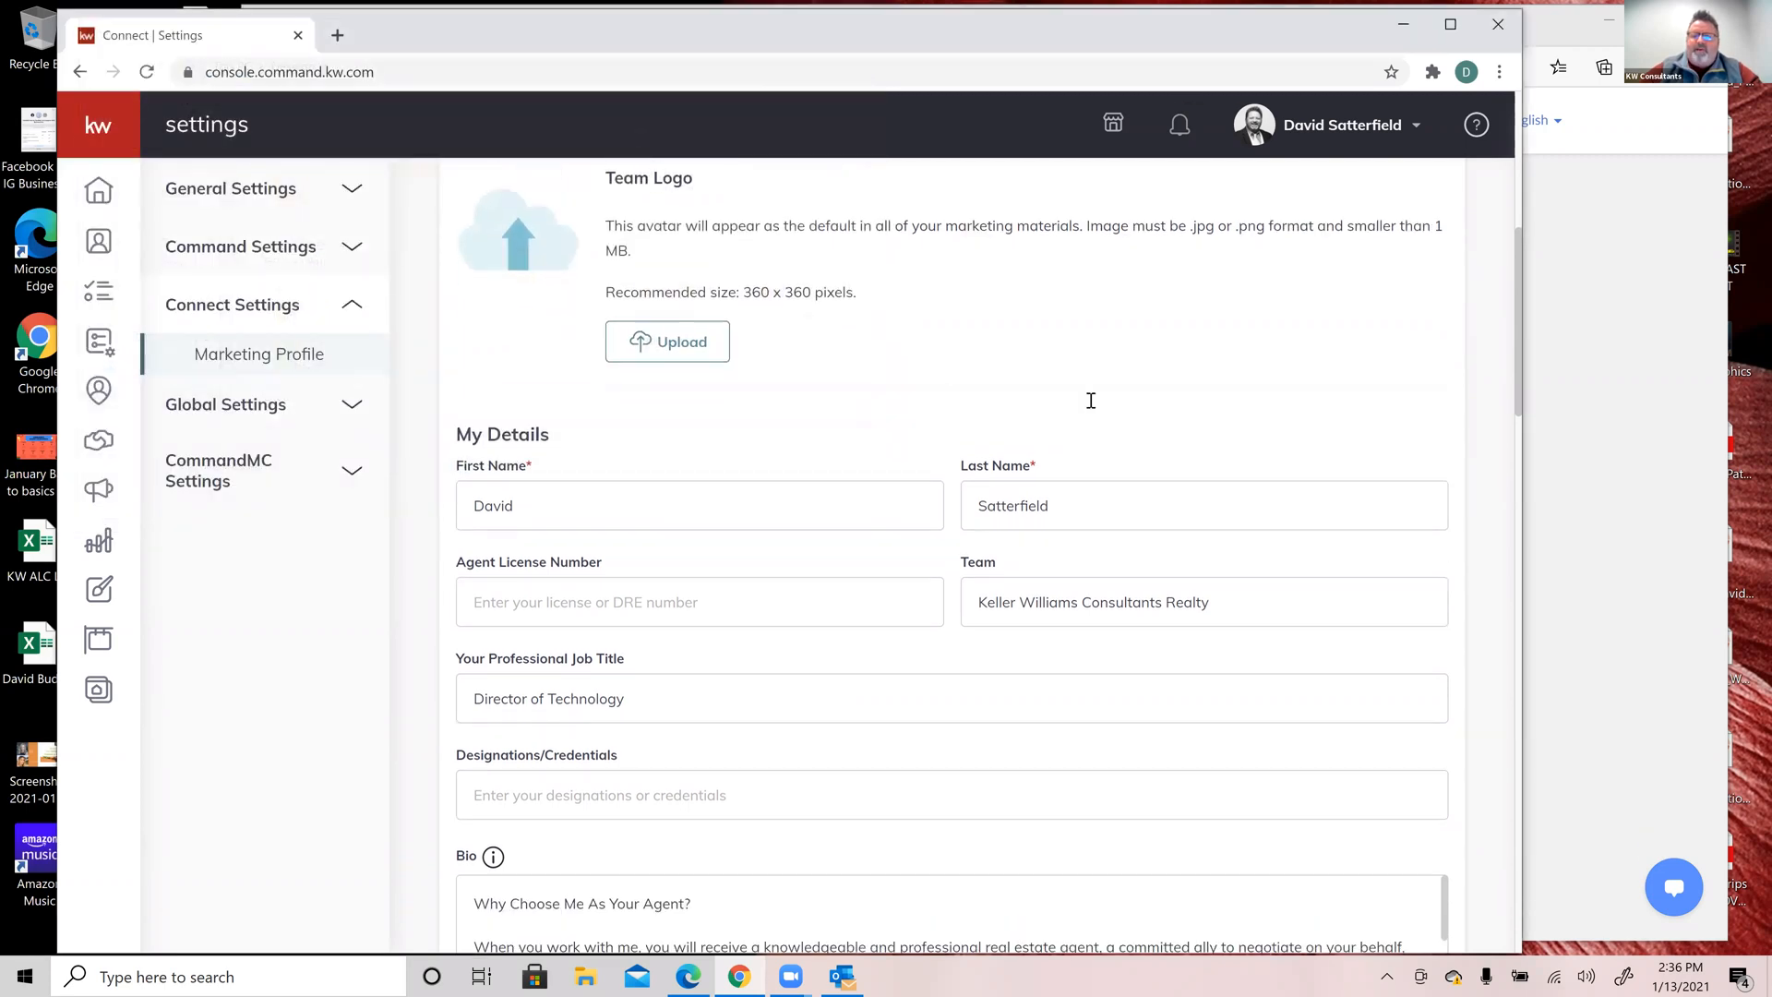
{"action": "scroll", "coordinate": [1091, 399], "scroll_direction": "down", "scroll_amount": 1}
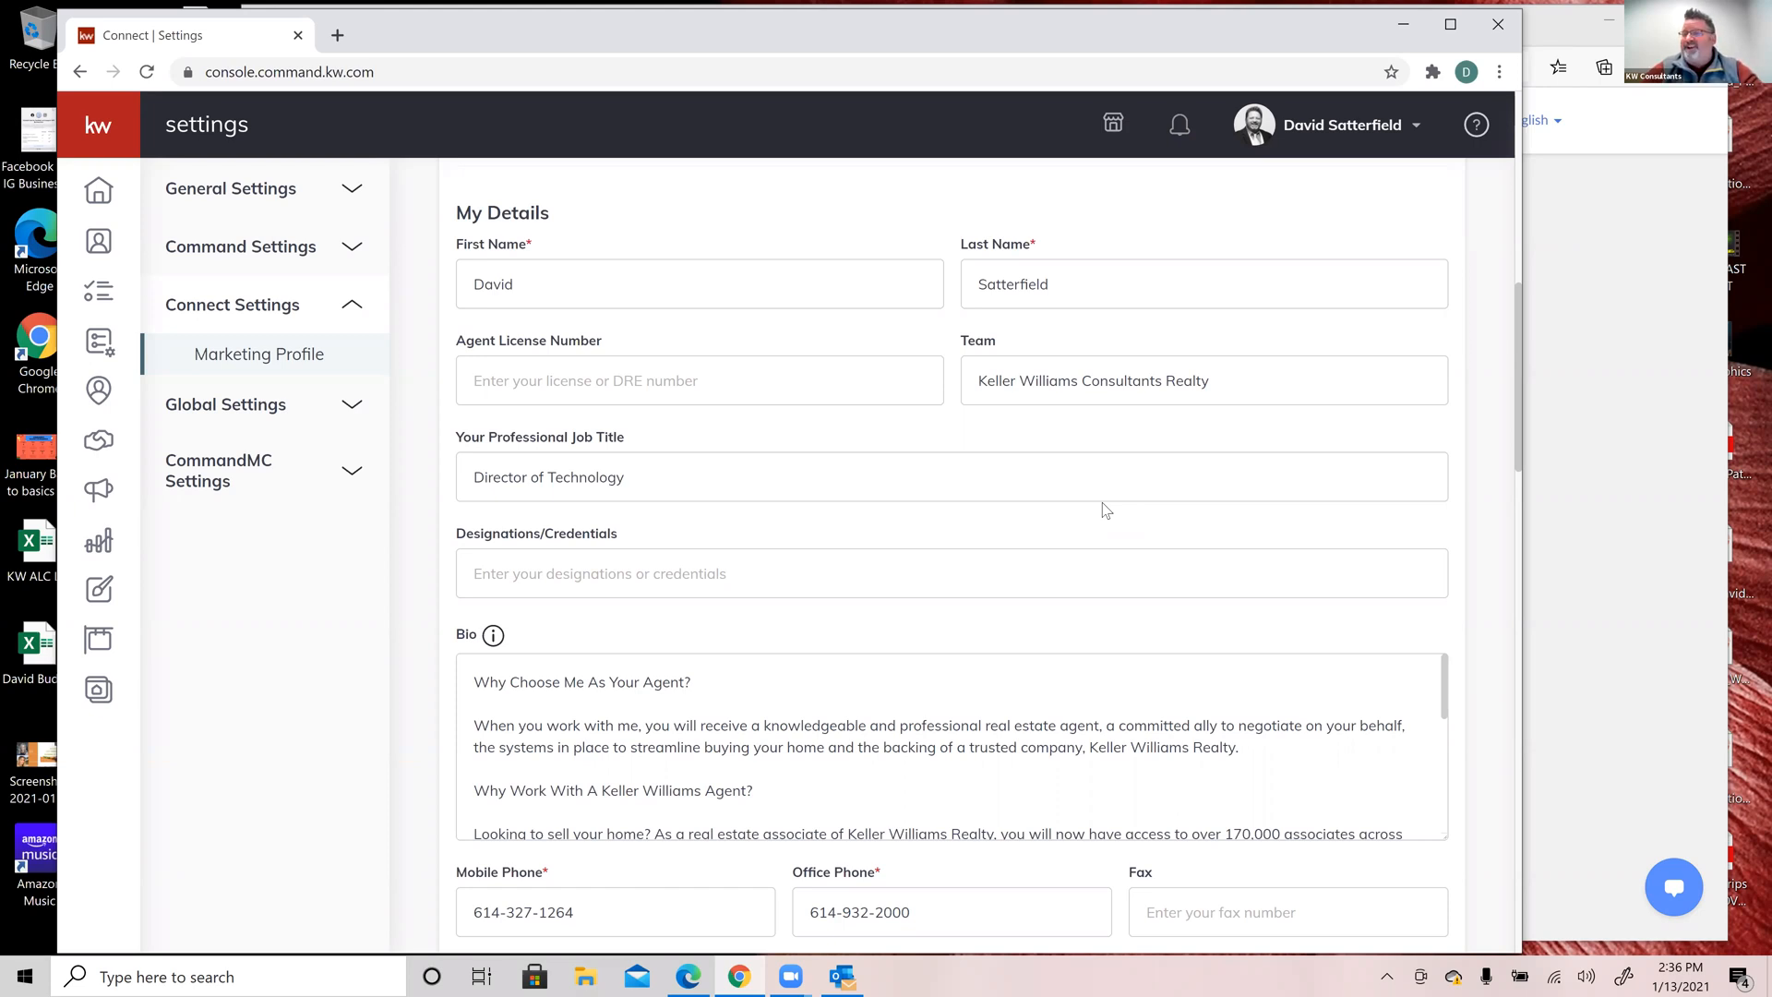
{"action": "scroll", "coordinate": [1106, 510], "scroll_direction": "down", "scroll_amount": 3}
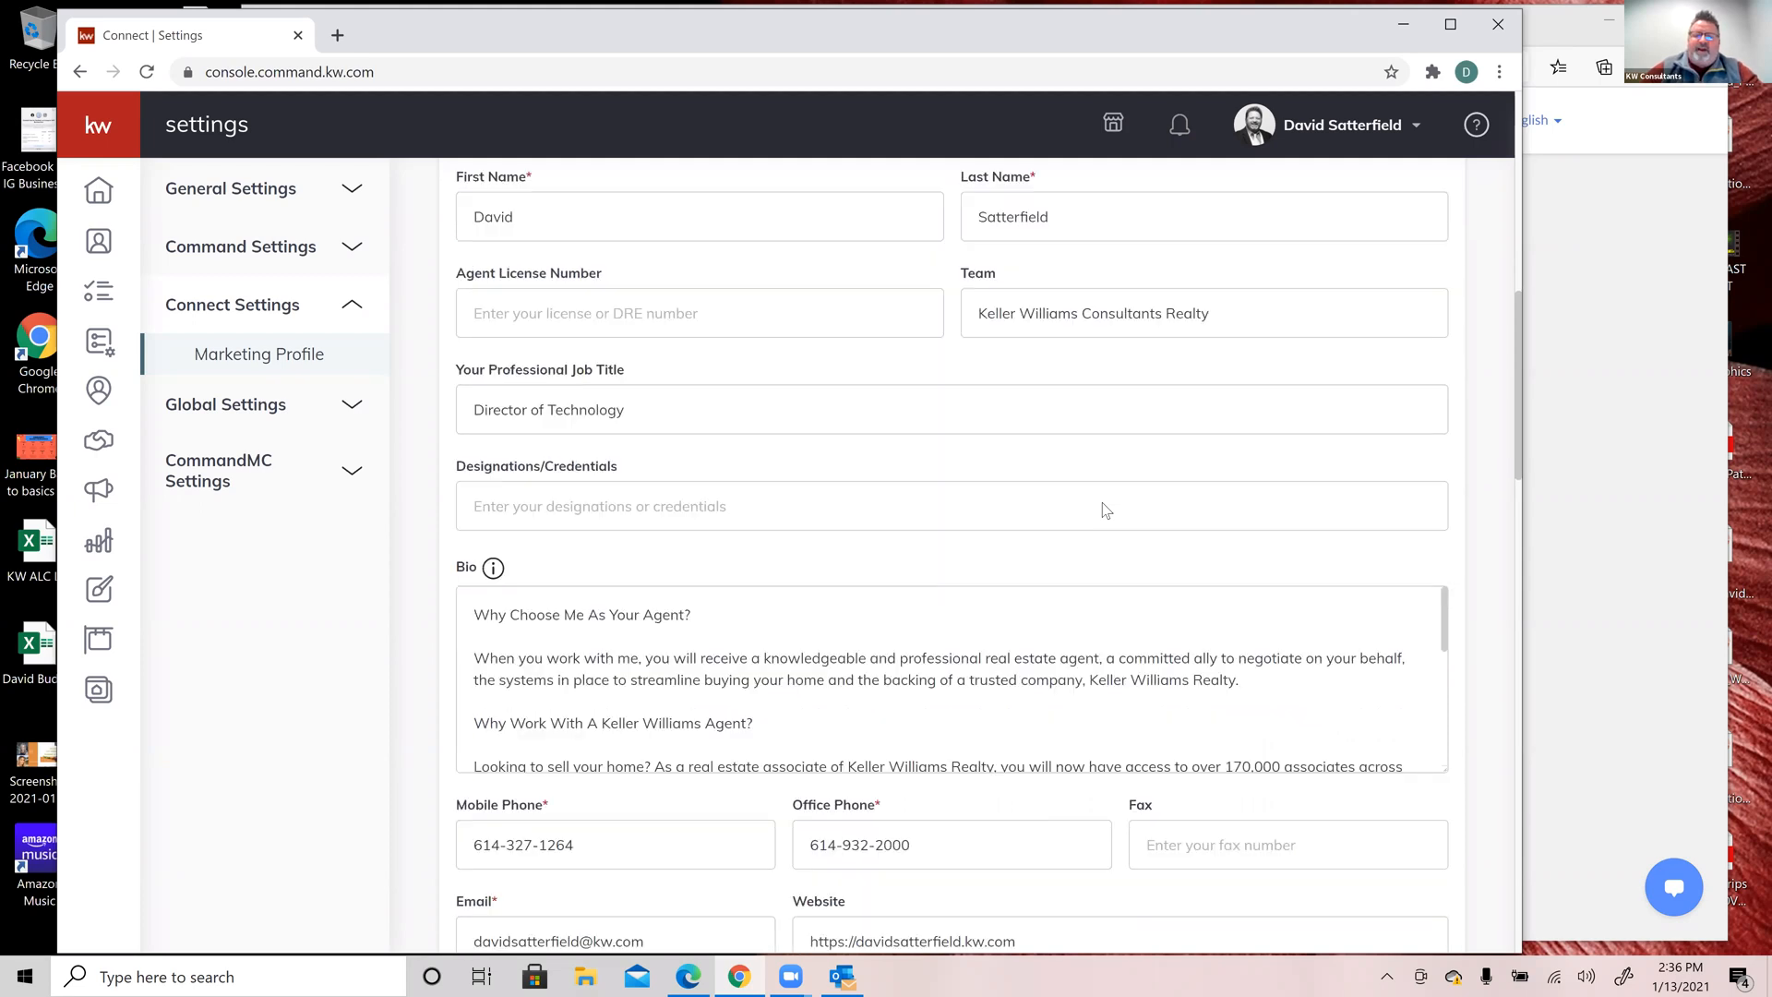
{"action": "scroll", "coordinate": [1103, 503], "scroll_direction": "down", "scroll_amount": 3}
{"action": "scroll", "coordinate": [941, 427], "scroll_direction": "up", "scroll_amount": 4}
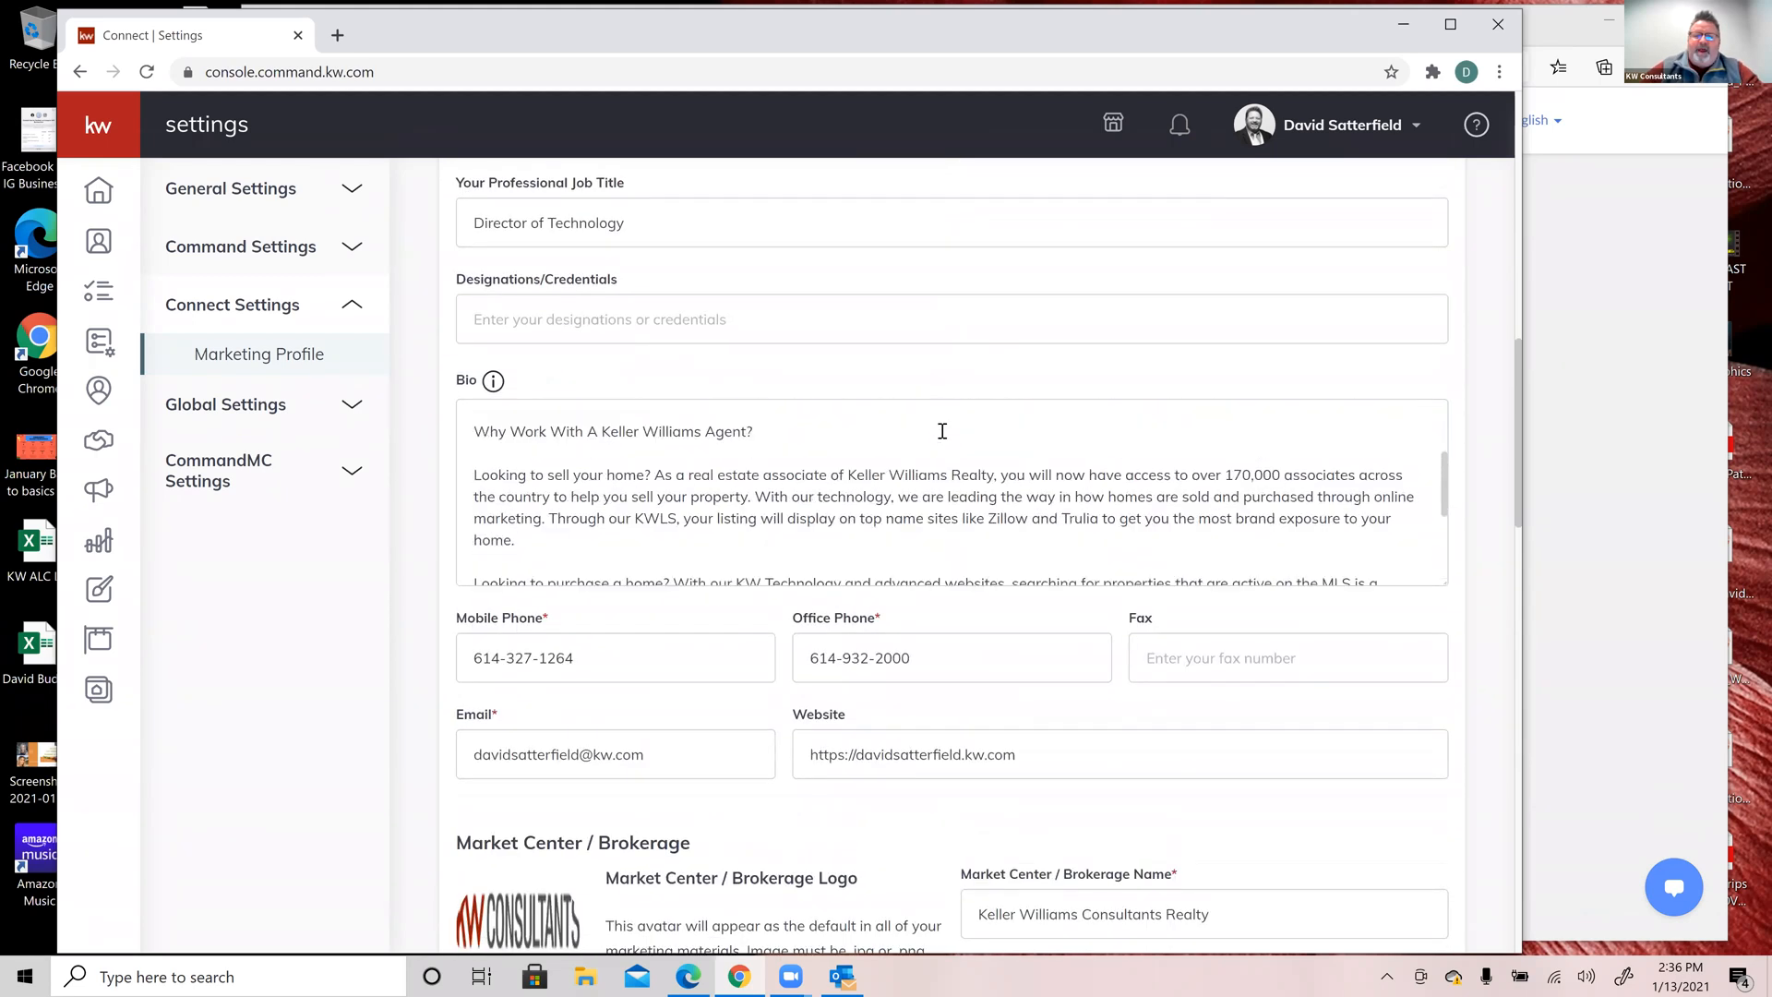
{"action": "scroll", "coordinate": [716, 319], "scroll_direction": "down", "scroll_amount": 1}
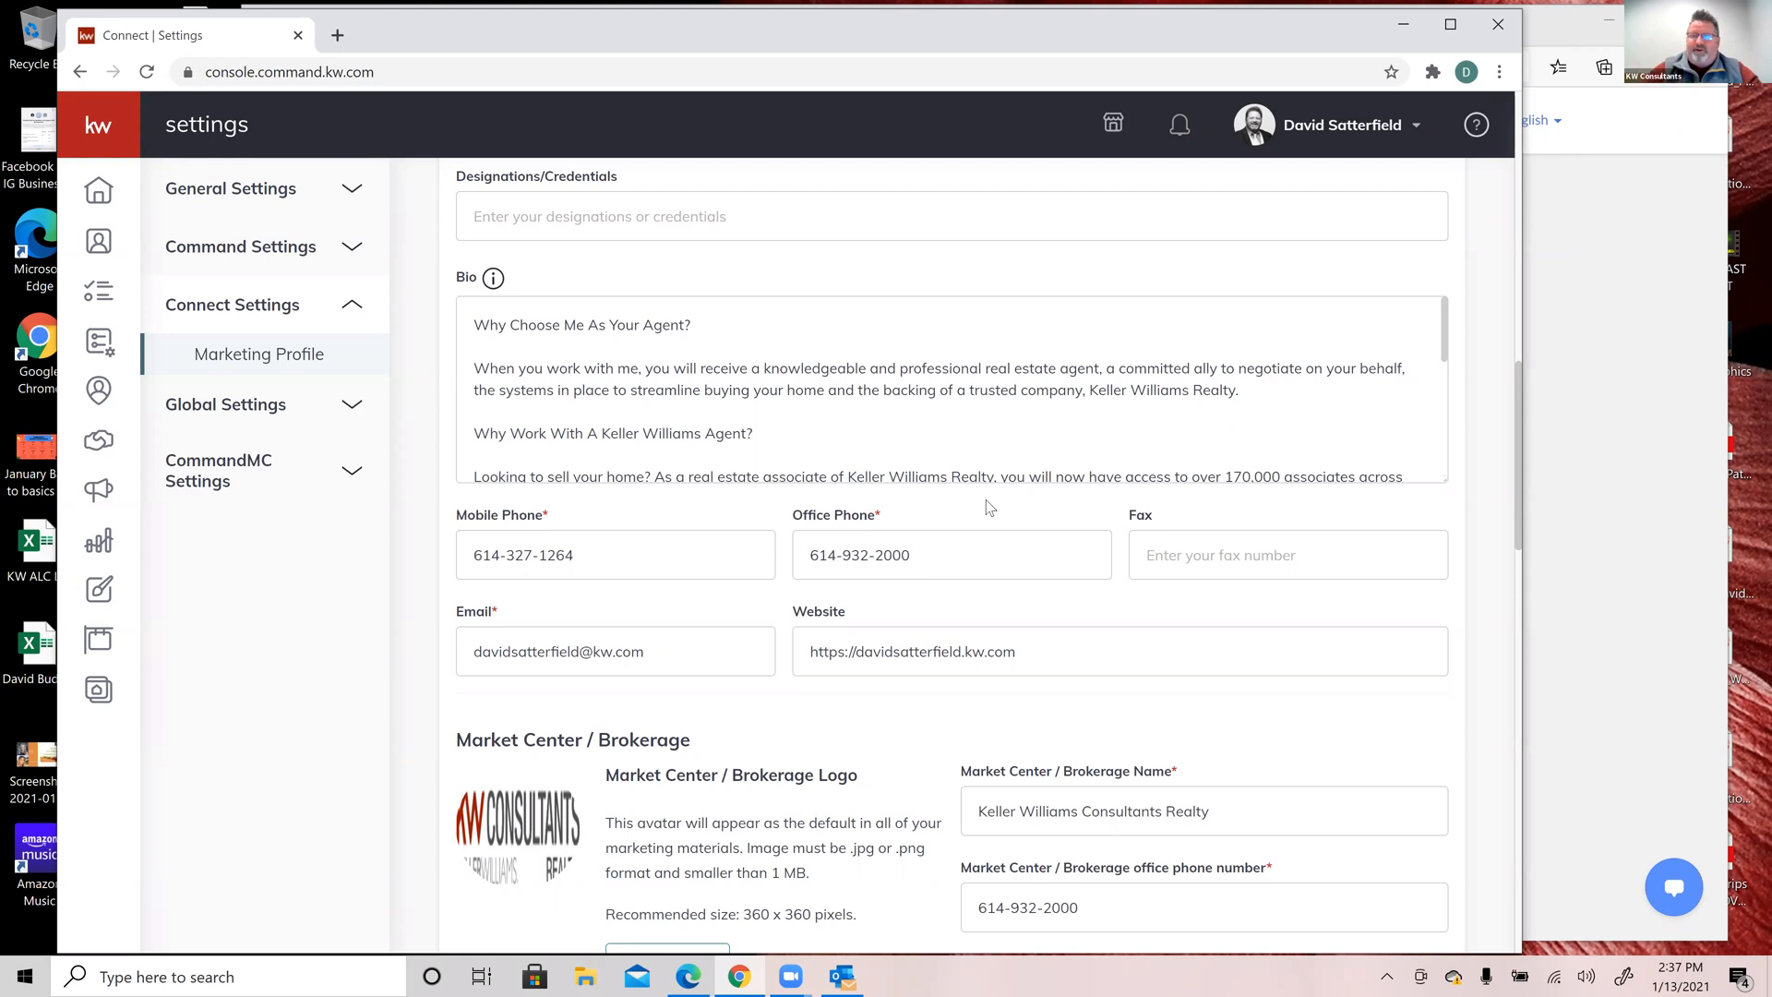
{"action": "scroll", "coordinate": [1024, 450], "scroll_direction": "down", "scroll_amount": 3}
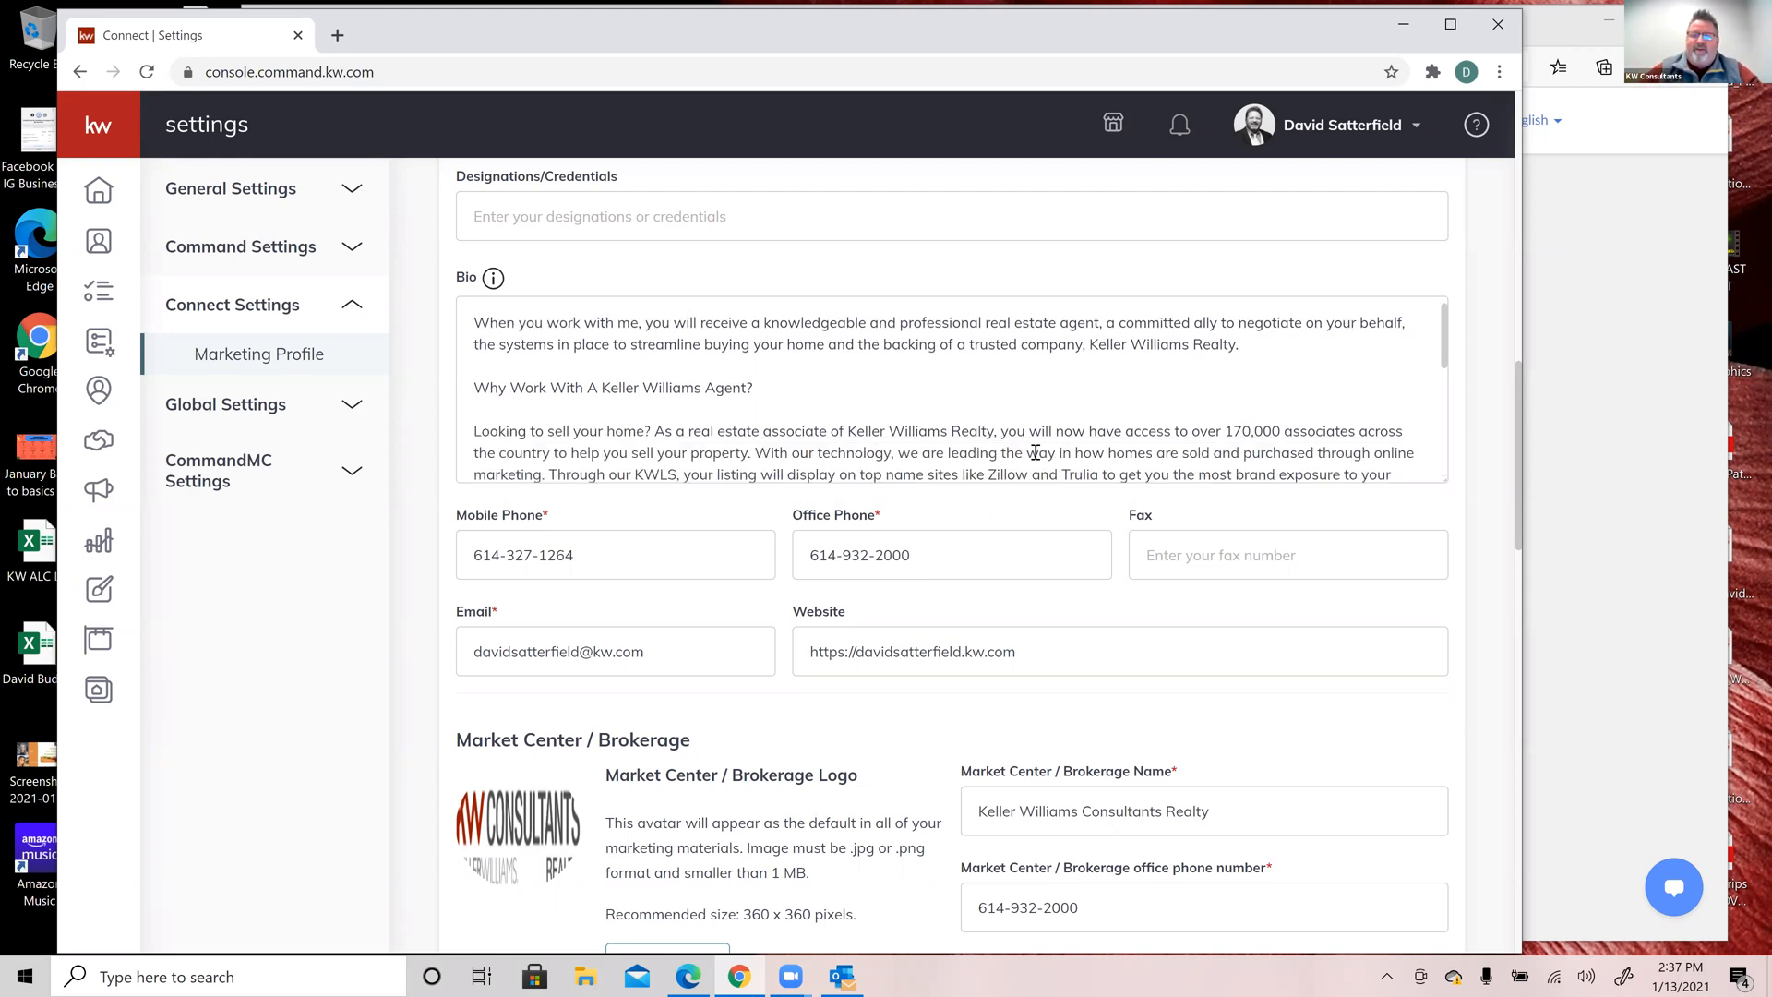
{"action": "scroll", "coordinate": [415, 487], "scroll_direction": "down", "scroll_amount": 3}
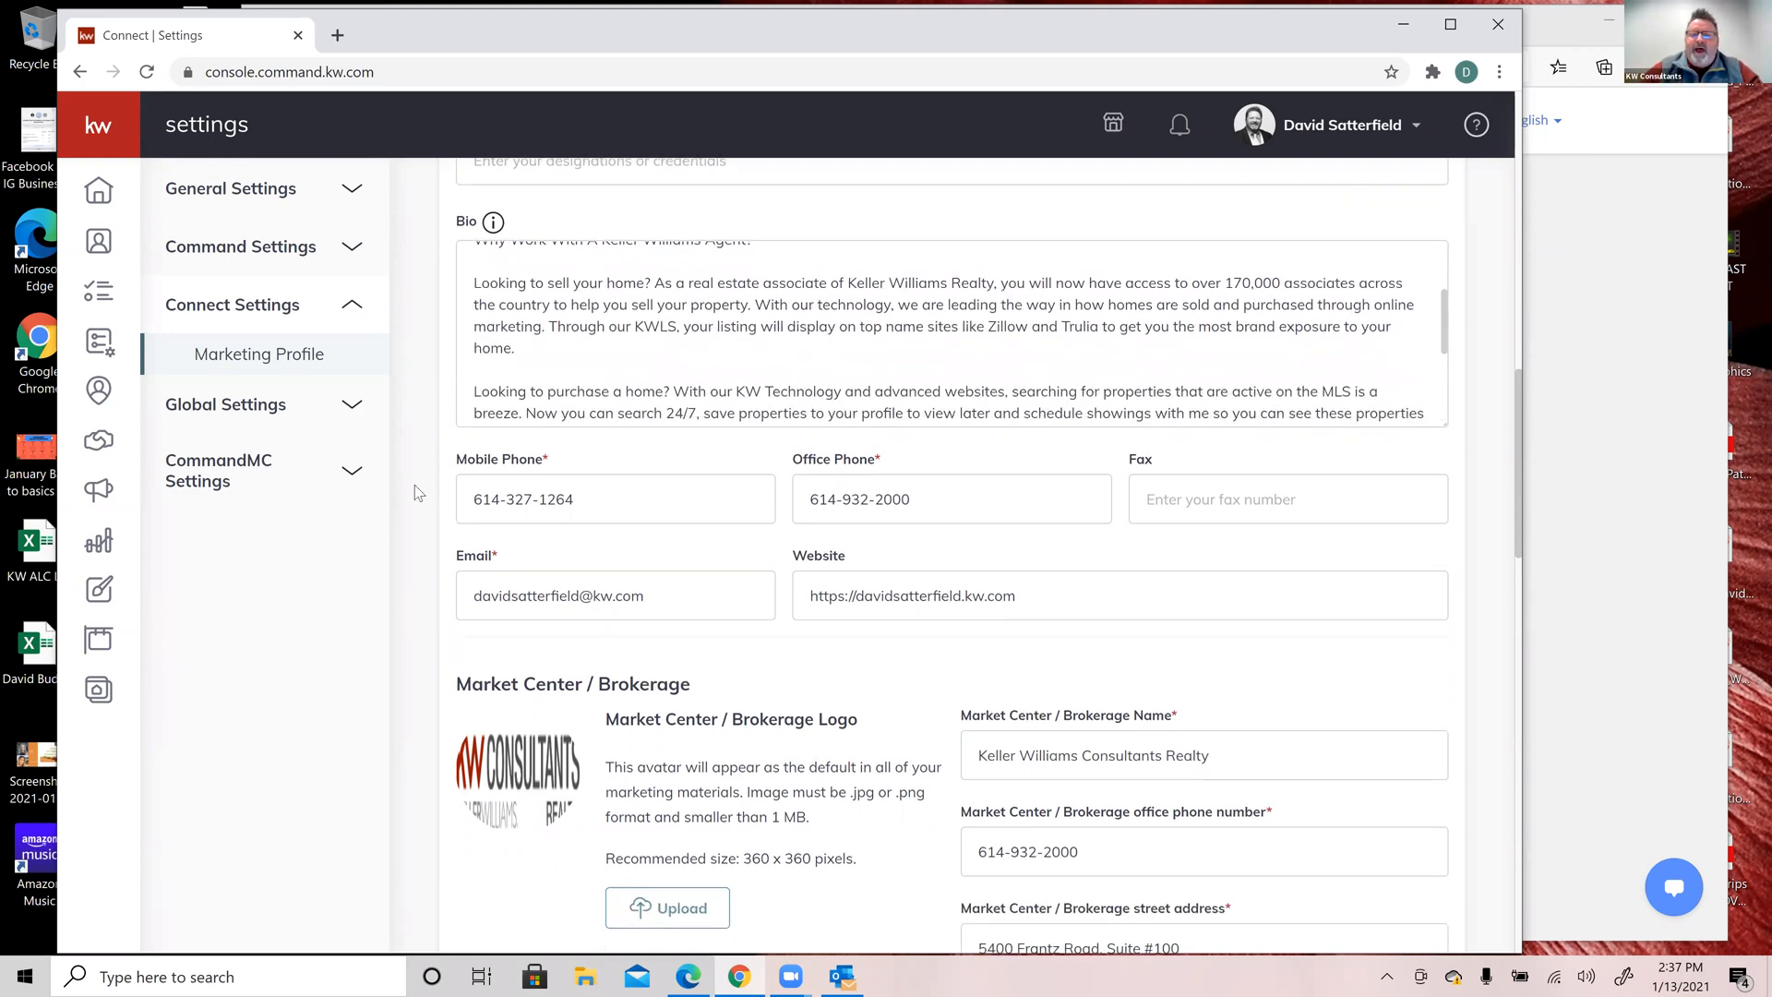
{"action": "scroll", "coordinate": [416, 486], "scroll_direction": "down", "scroll_amount": 1}
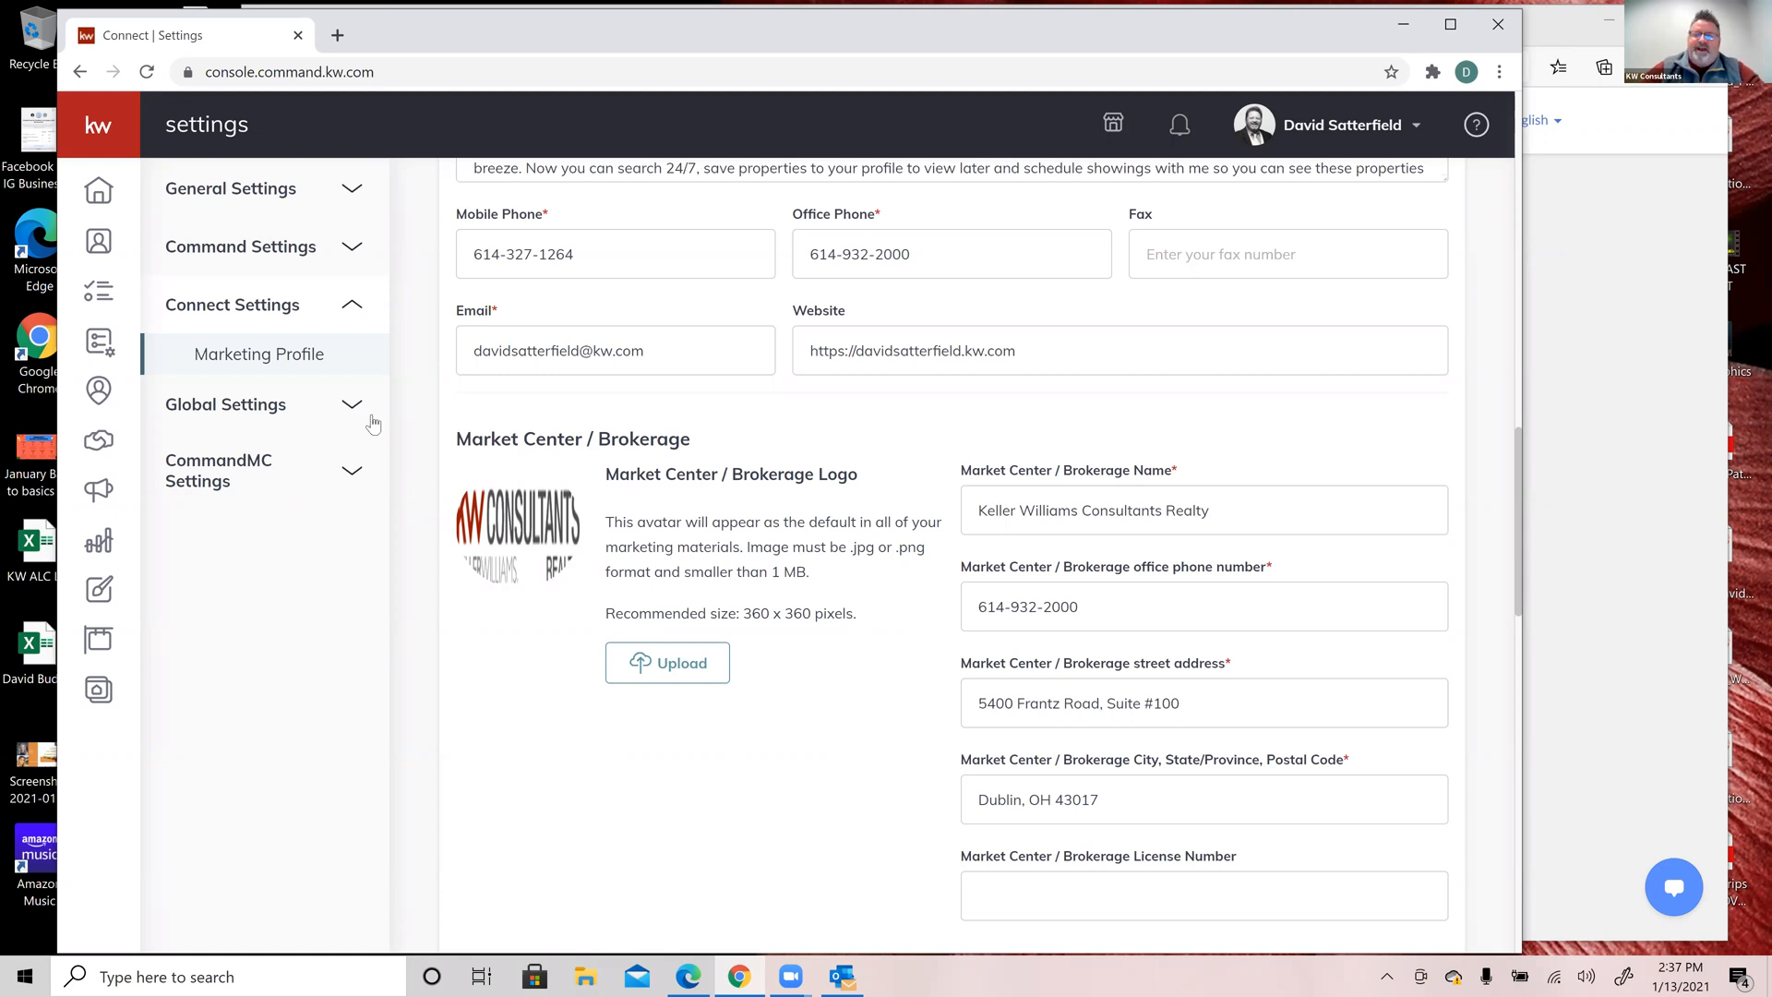
{"action": "scroll", "coordinate": [801, 596], "scroll_direction": "down", "scroll_amount": 2}
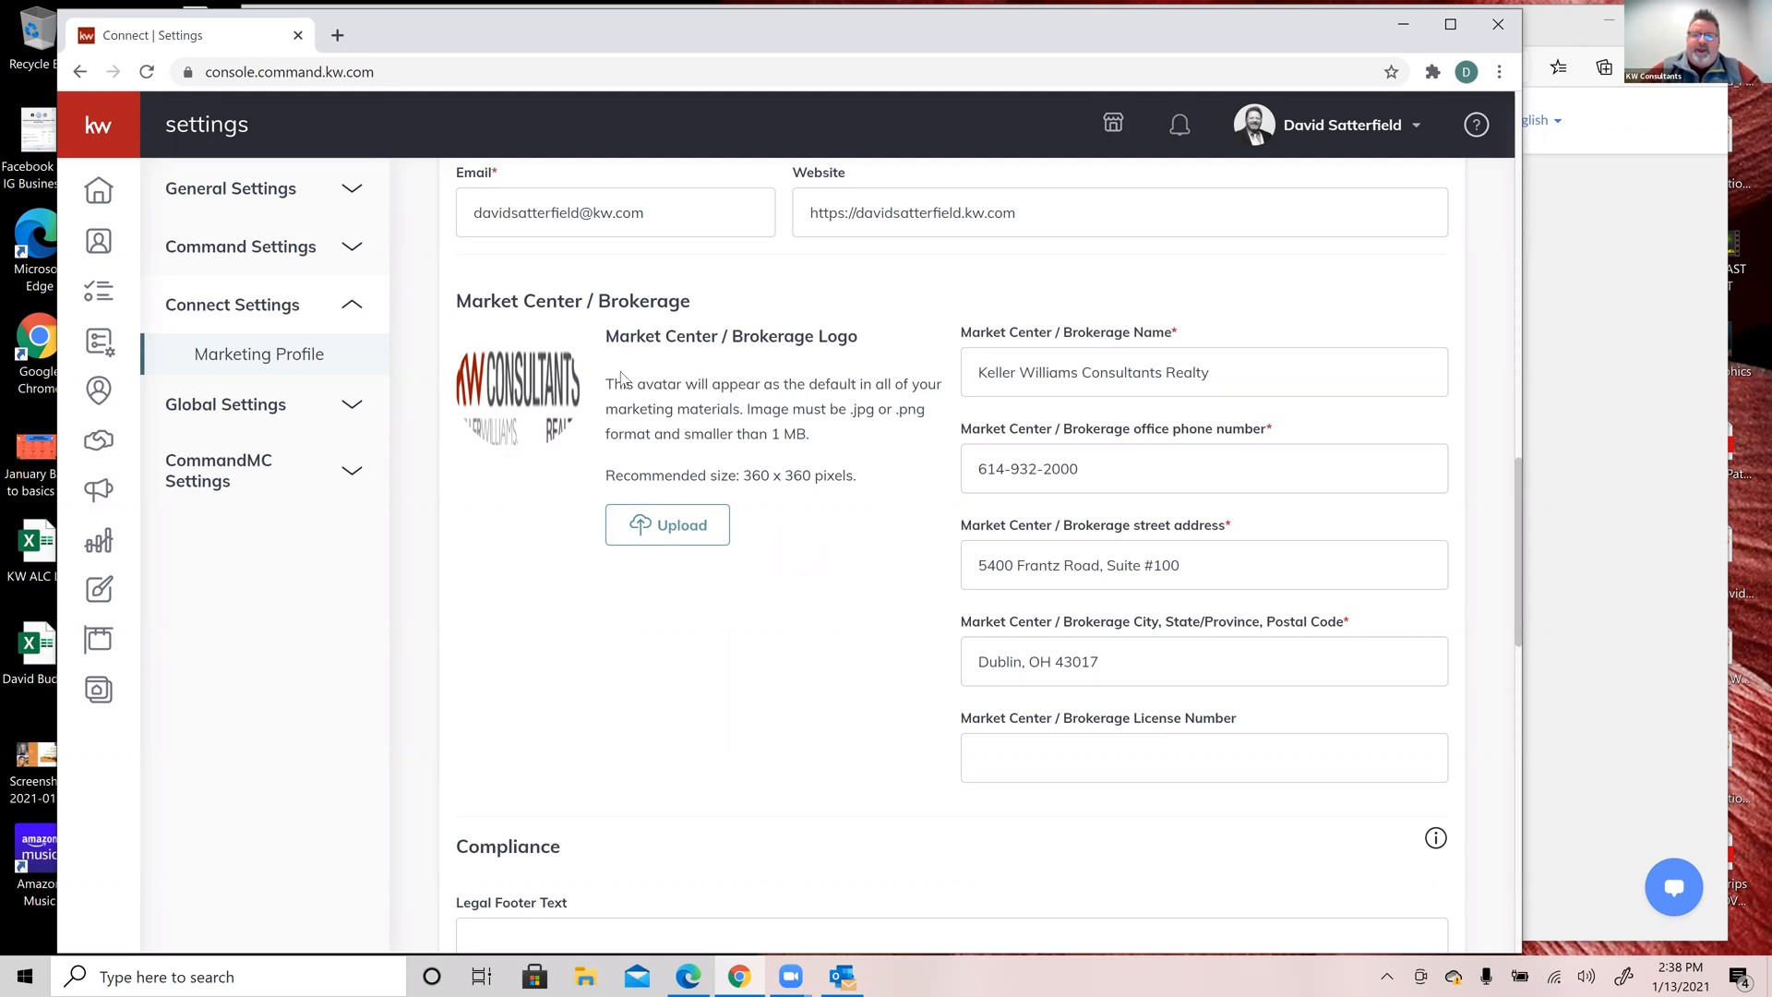
{"action": "scroll", "coordinate": [801, 640], "scroll_direction": "down", "scroll_amount": 7}
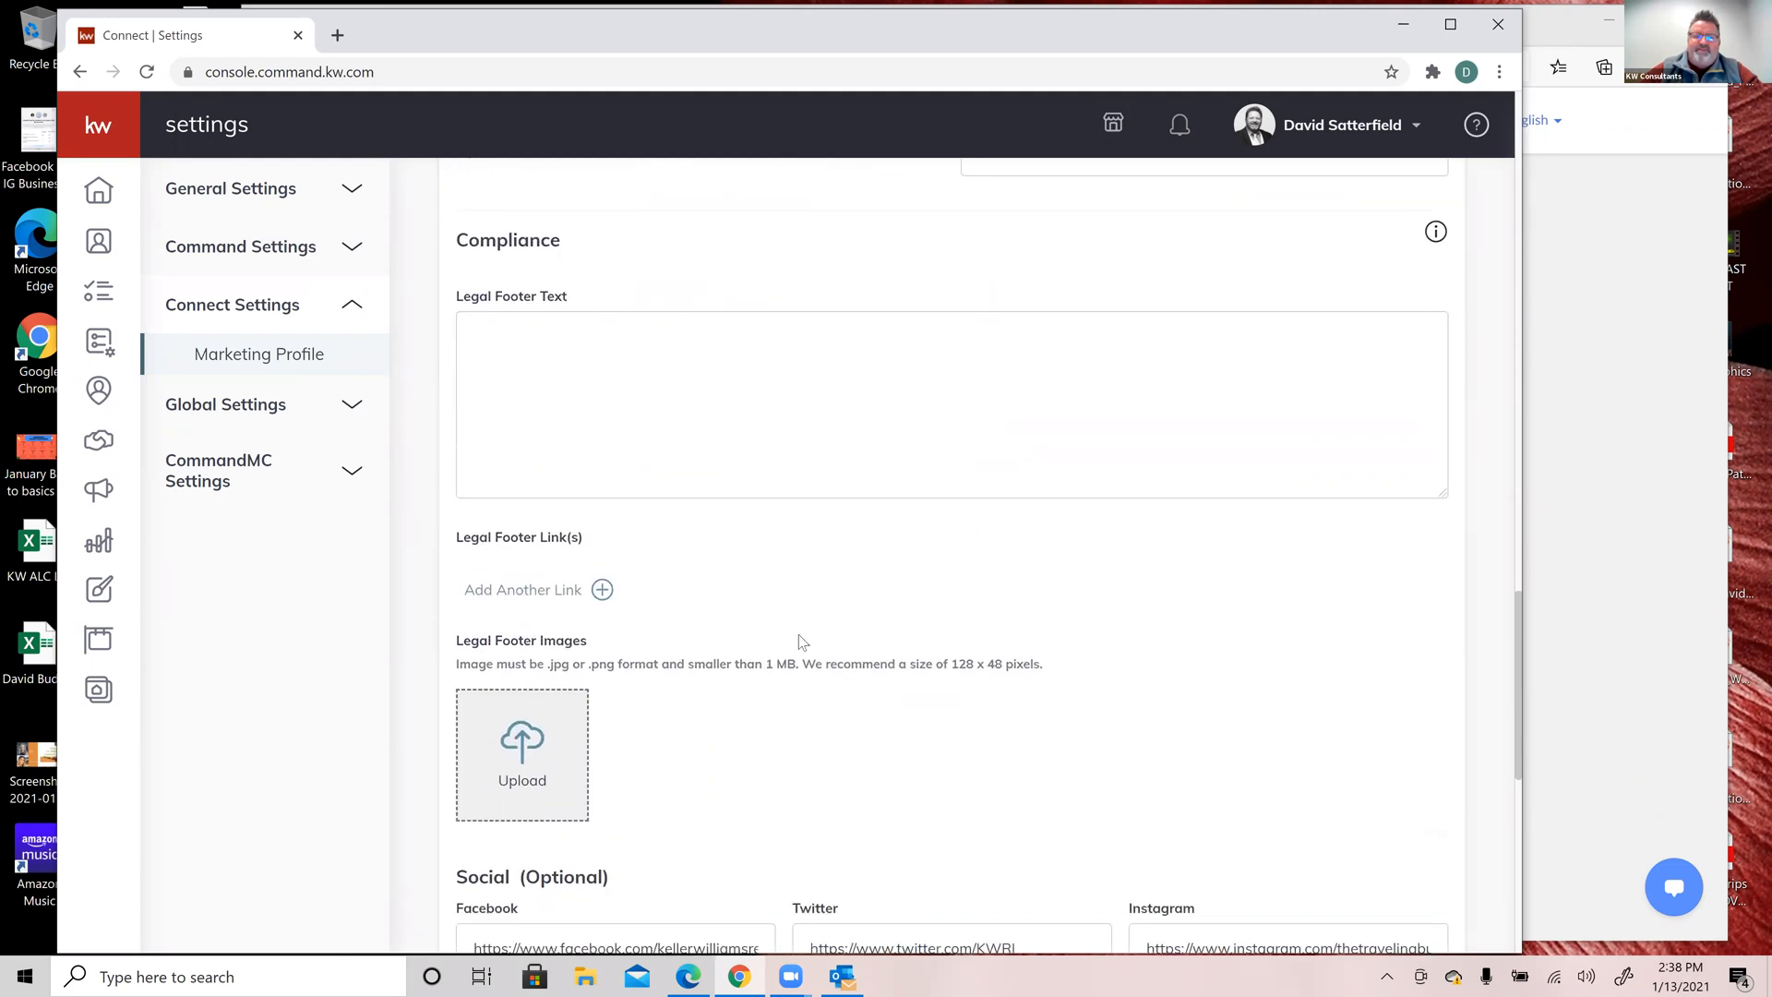
{"action": "scroll", "coordinate": [800, 634], "scroll_direction": "down", "scroll_amount": 1}
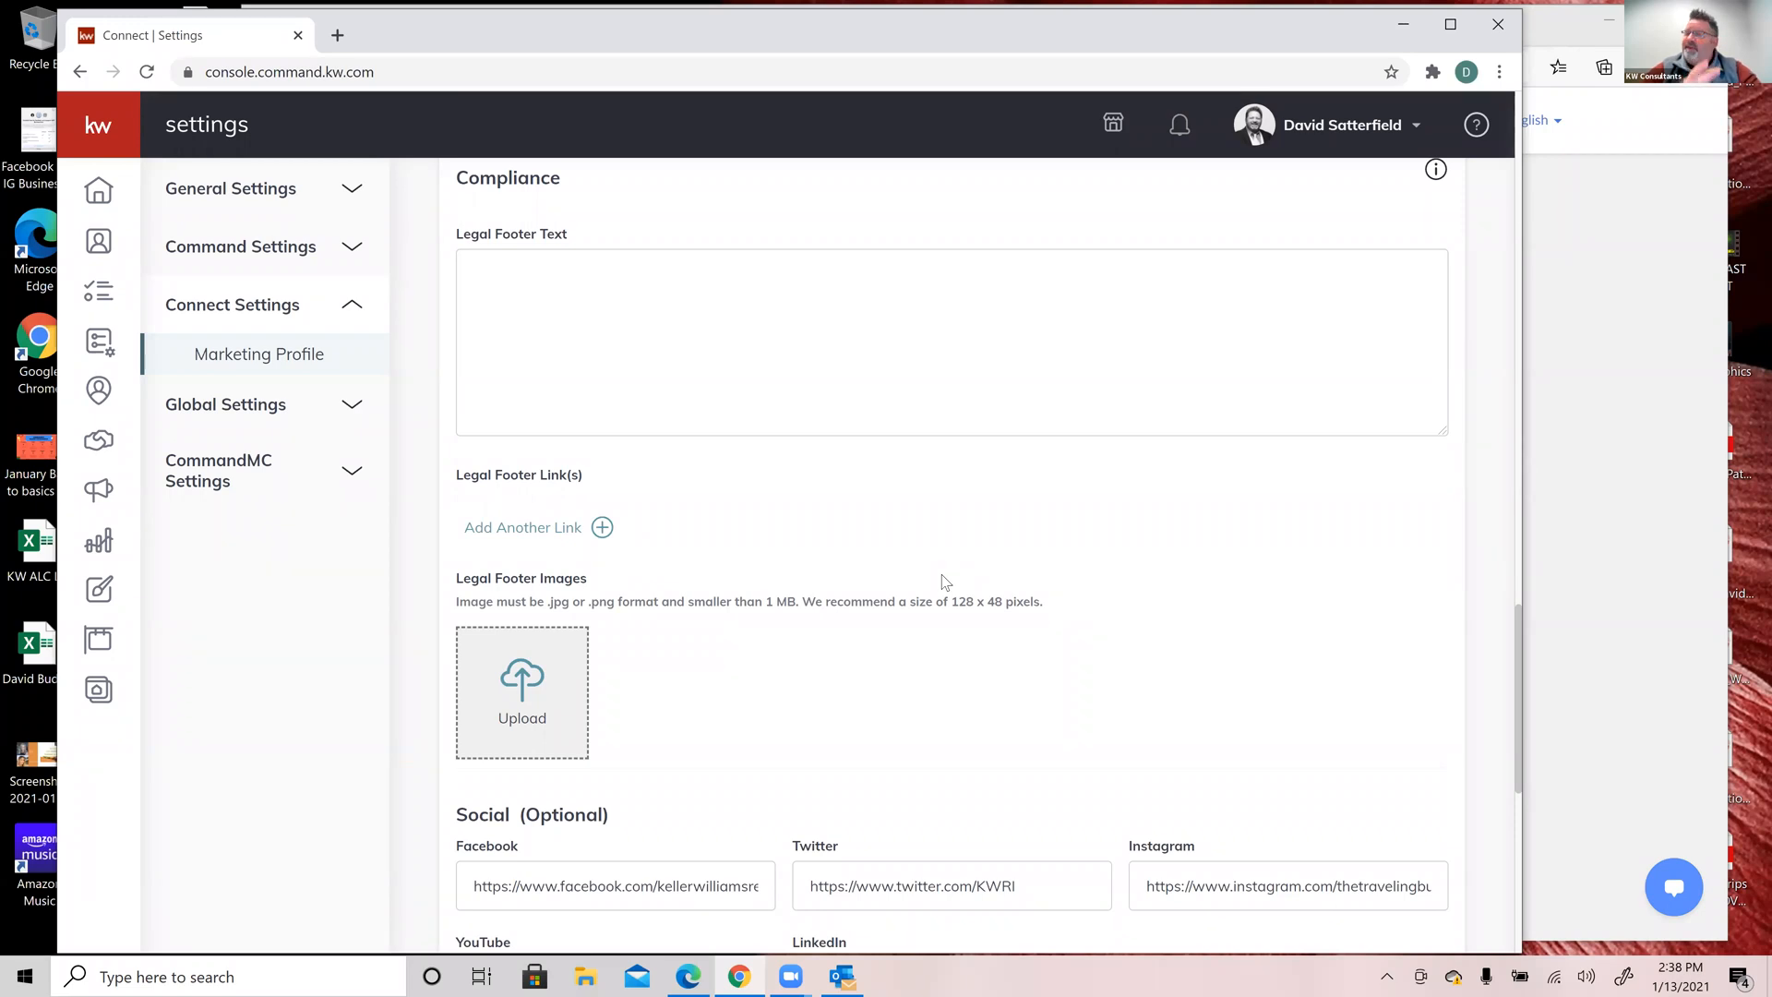
{"action": "scroll", "coordinate": [943, 582], "scroll_direction": "down", "scroll_amount": 4}
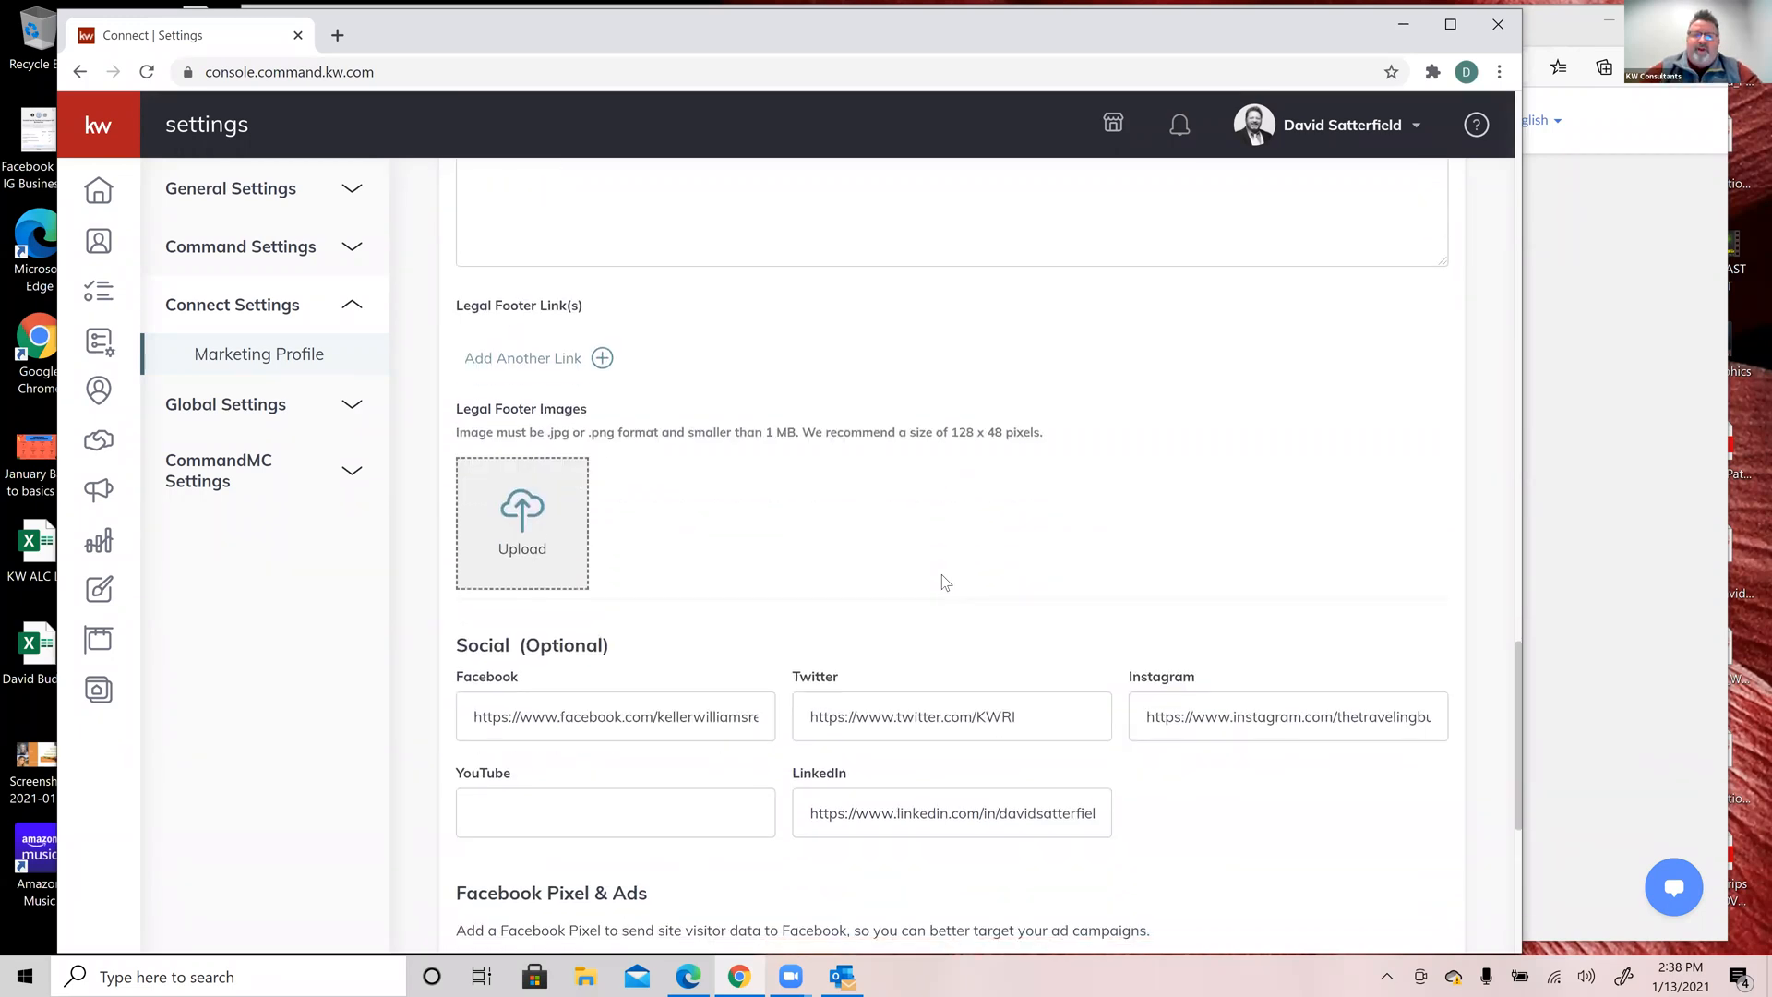
{"action": "scroll", "coordinate": [943, 581], "scroll_direction": "down", "scroll_amount": 3}
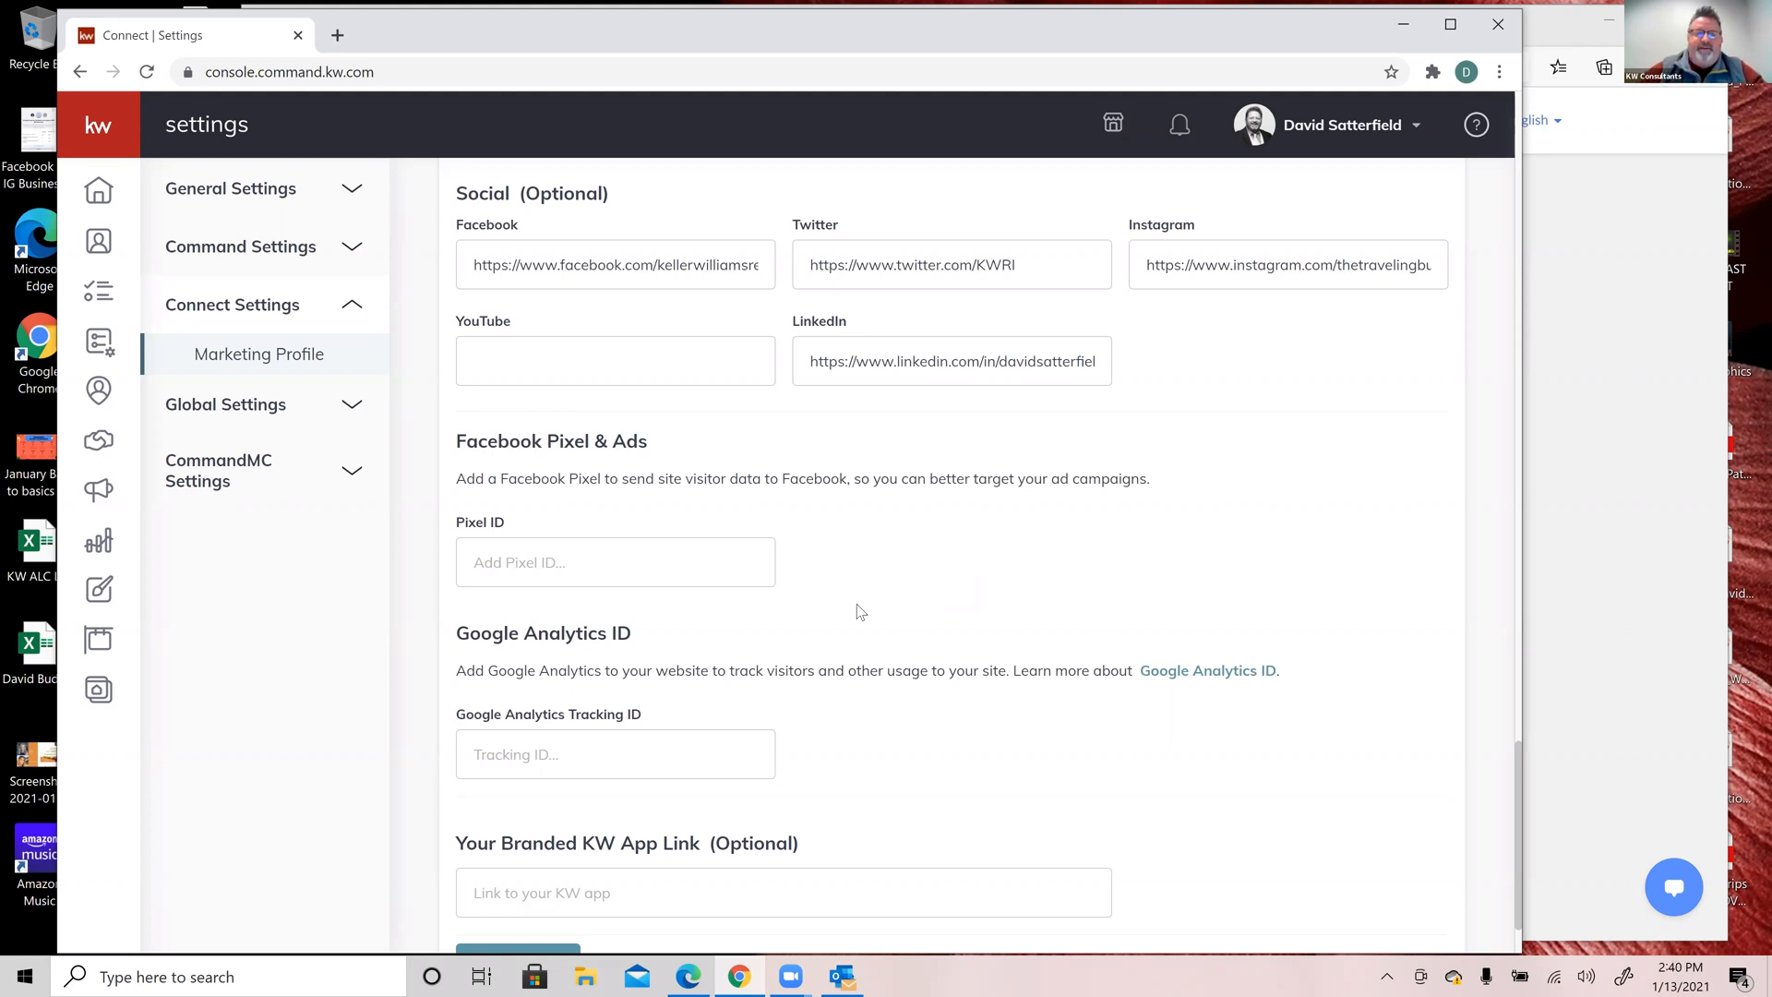
{"action": "scroll", "coordinate": [1030, 528], "scroll_direction": "down", "scroll_amount": 1}
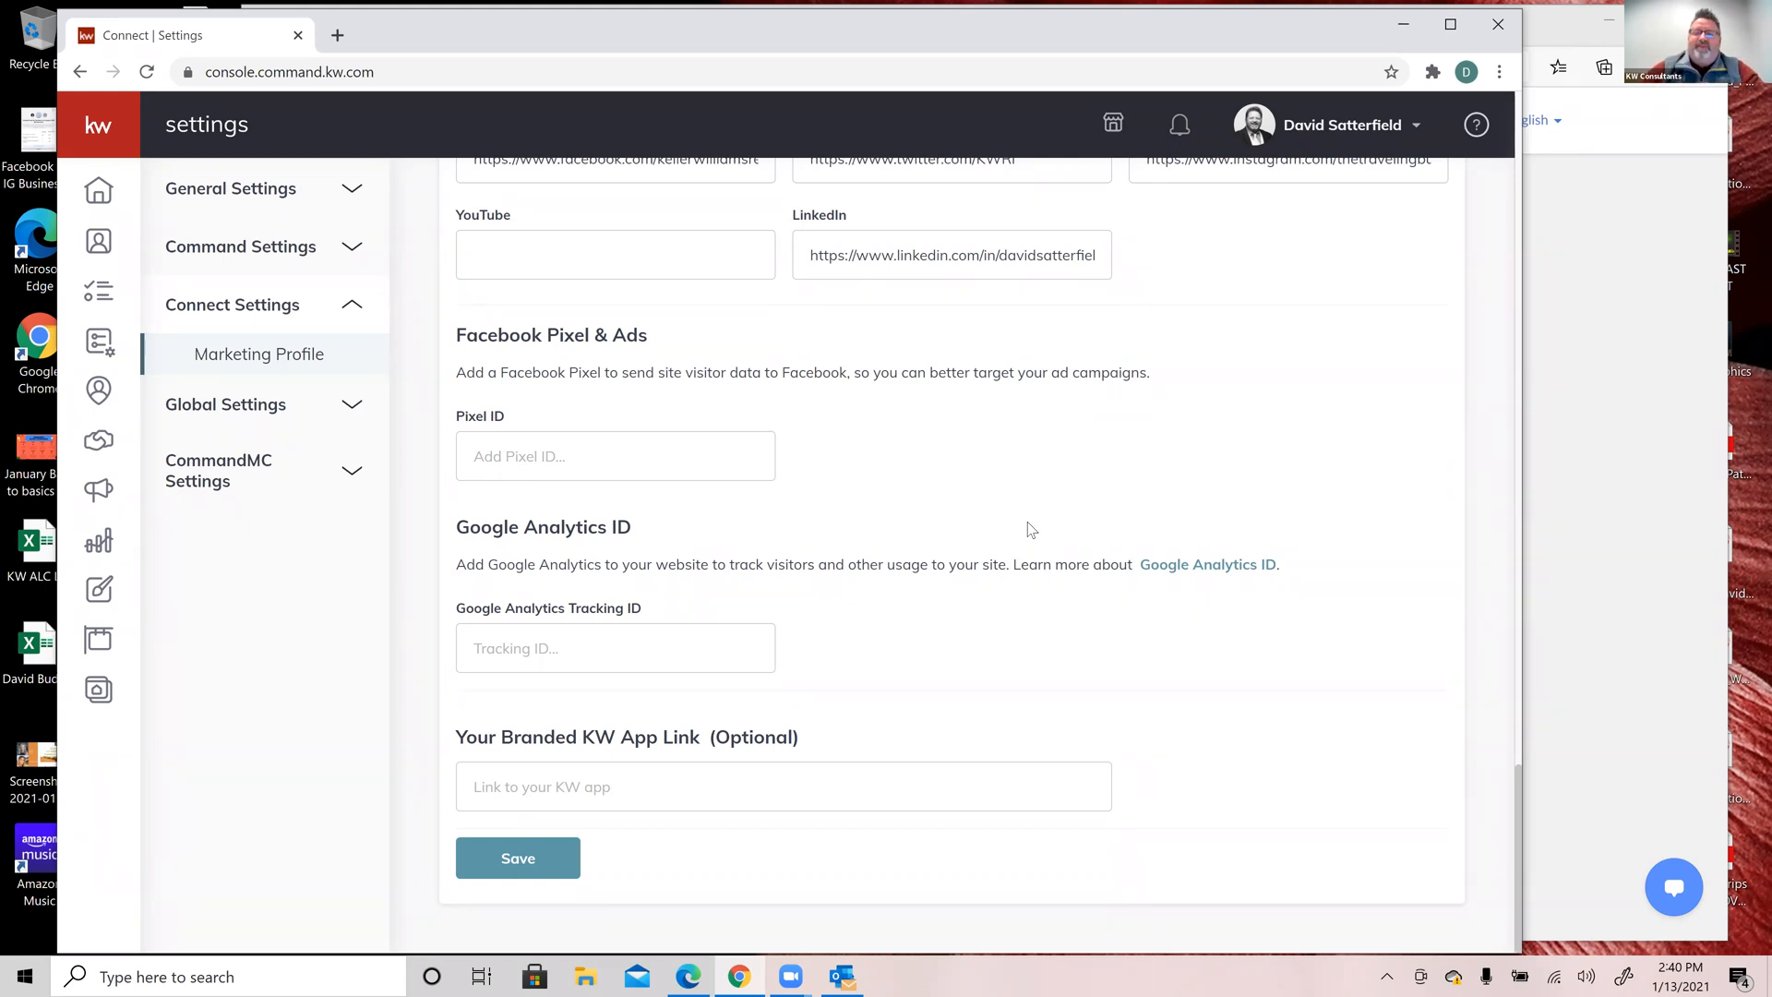
Step: Return to the Home dashboard, then go to the Consumer section's Landing Pages list
{"action": "left_click", "coordinate": [108, 195]}
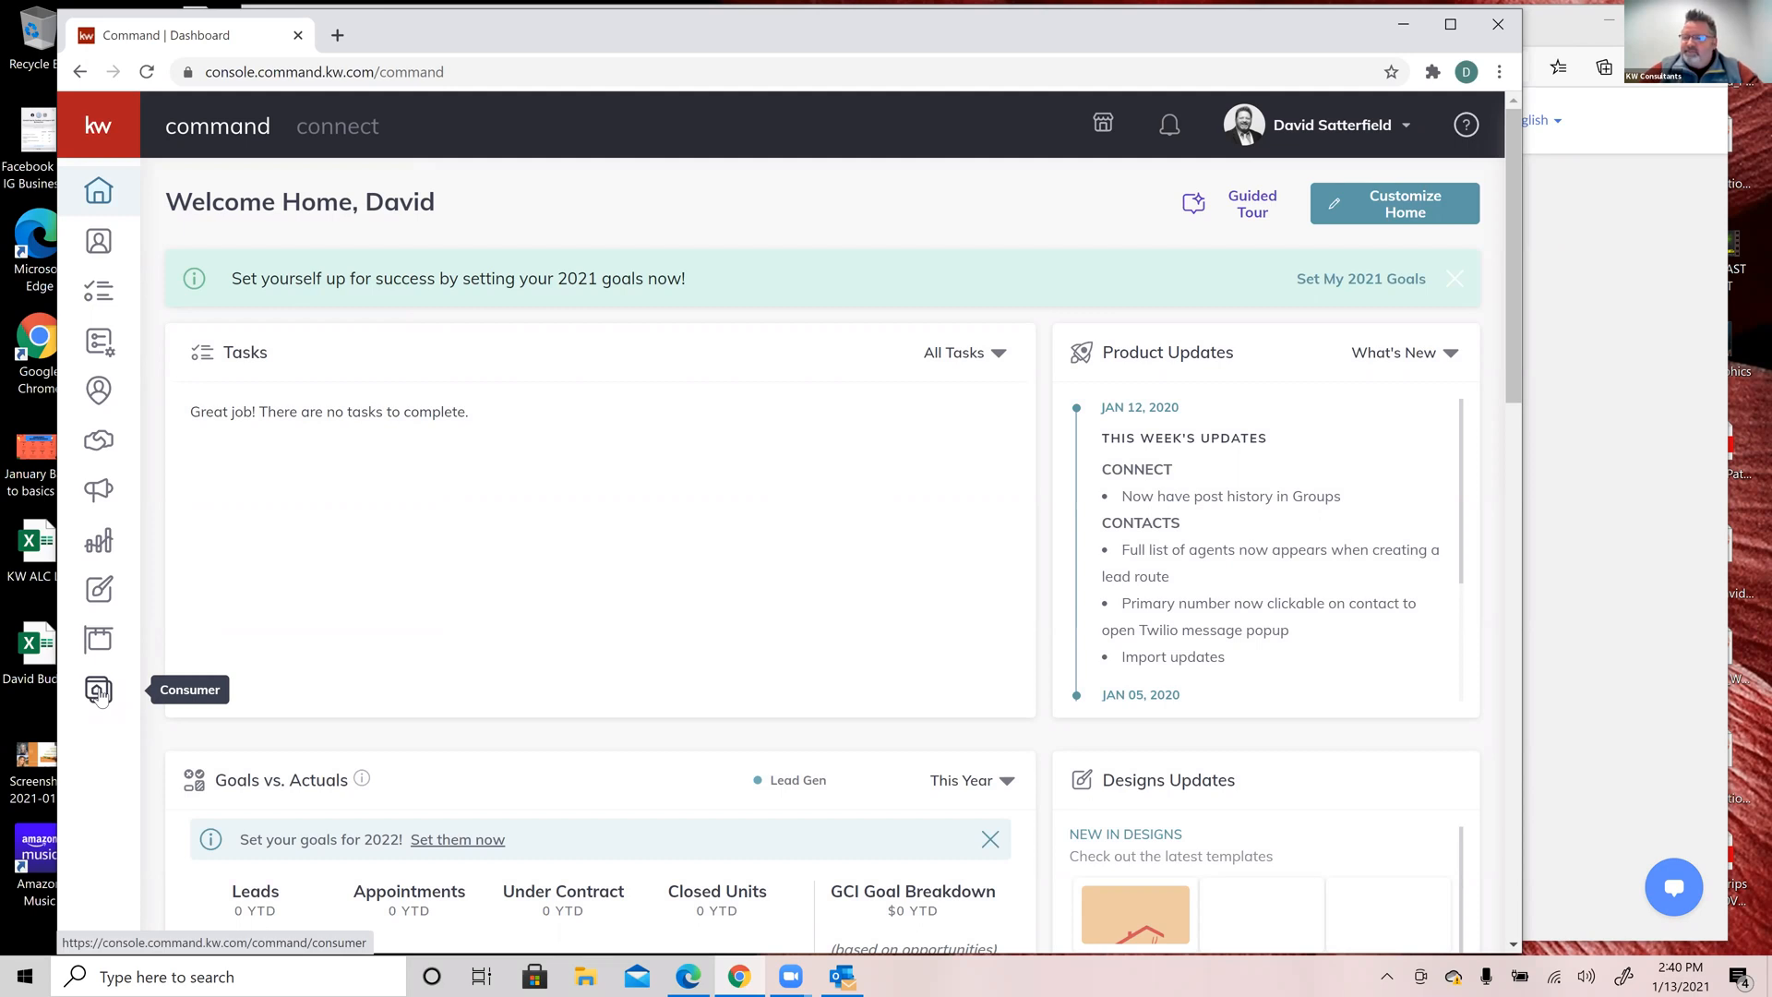
{"action": "left_click", "coordinate": [100, 692]}
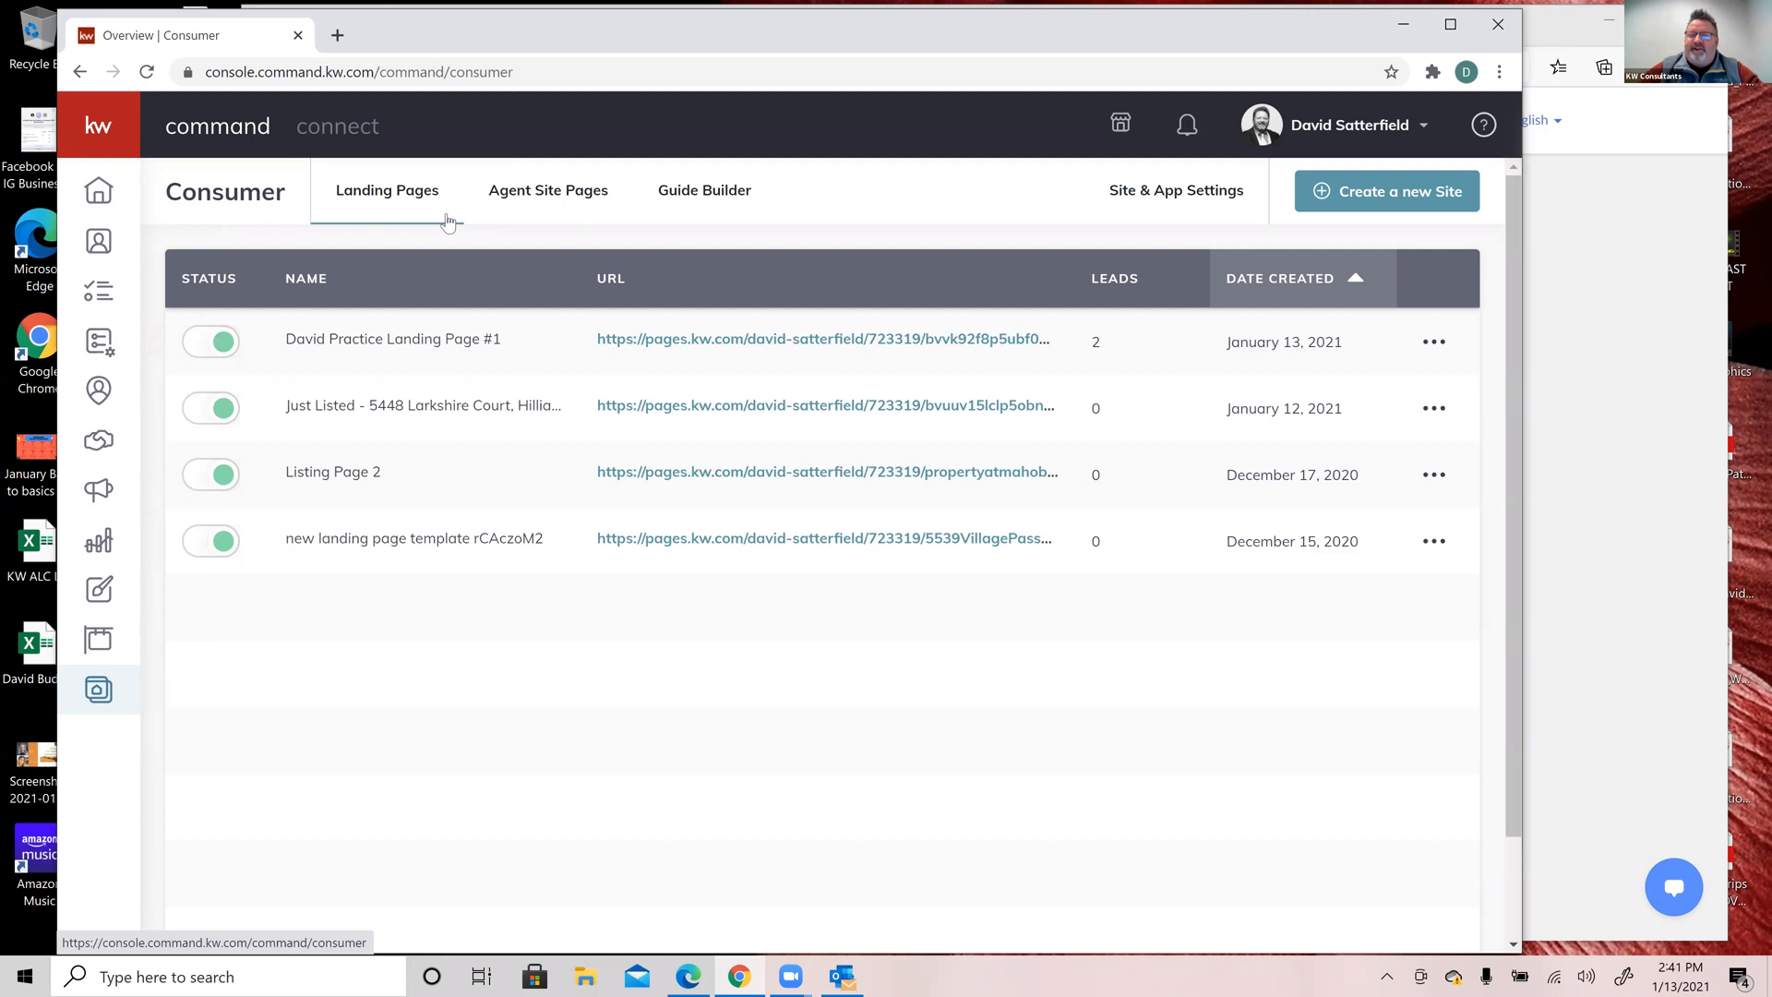
Step: Browse the agent site pages and the Buyer's and Seller's guides, then go back to Landing Pages
{"action": "left_click", "coordinate": [543, 196]}
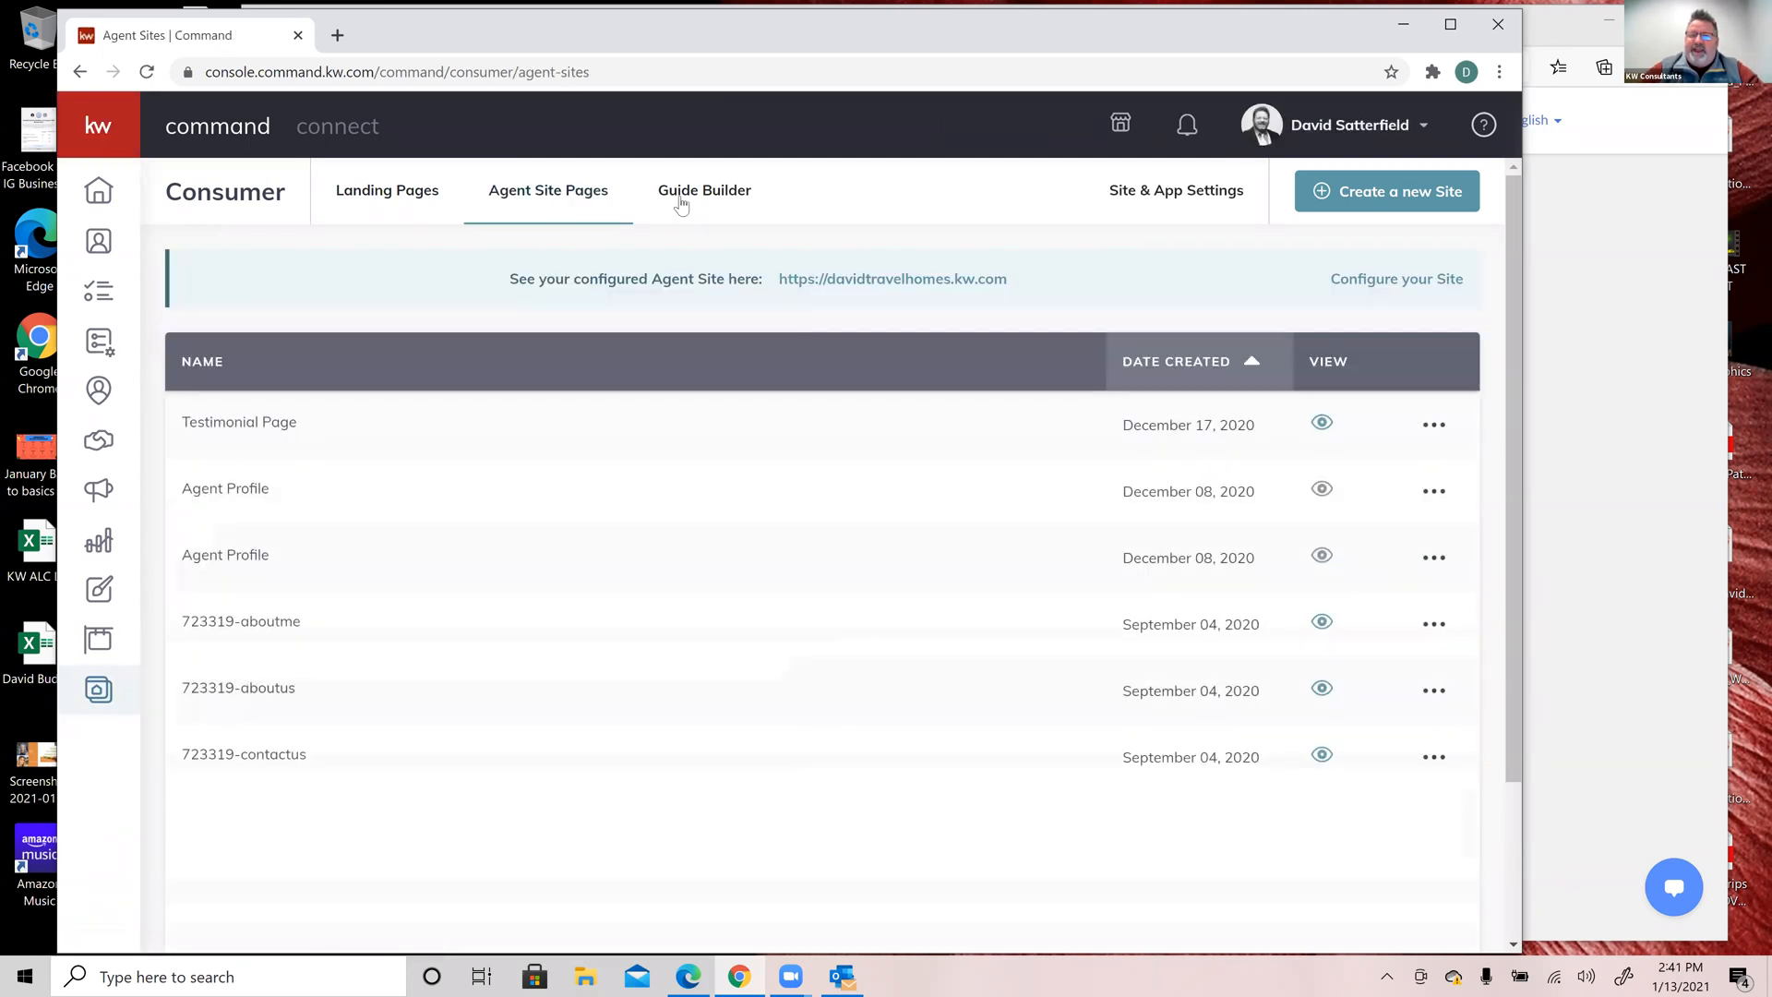
{"action": "left_click", "coordinate": [717, 199]}
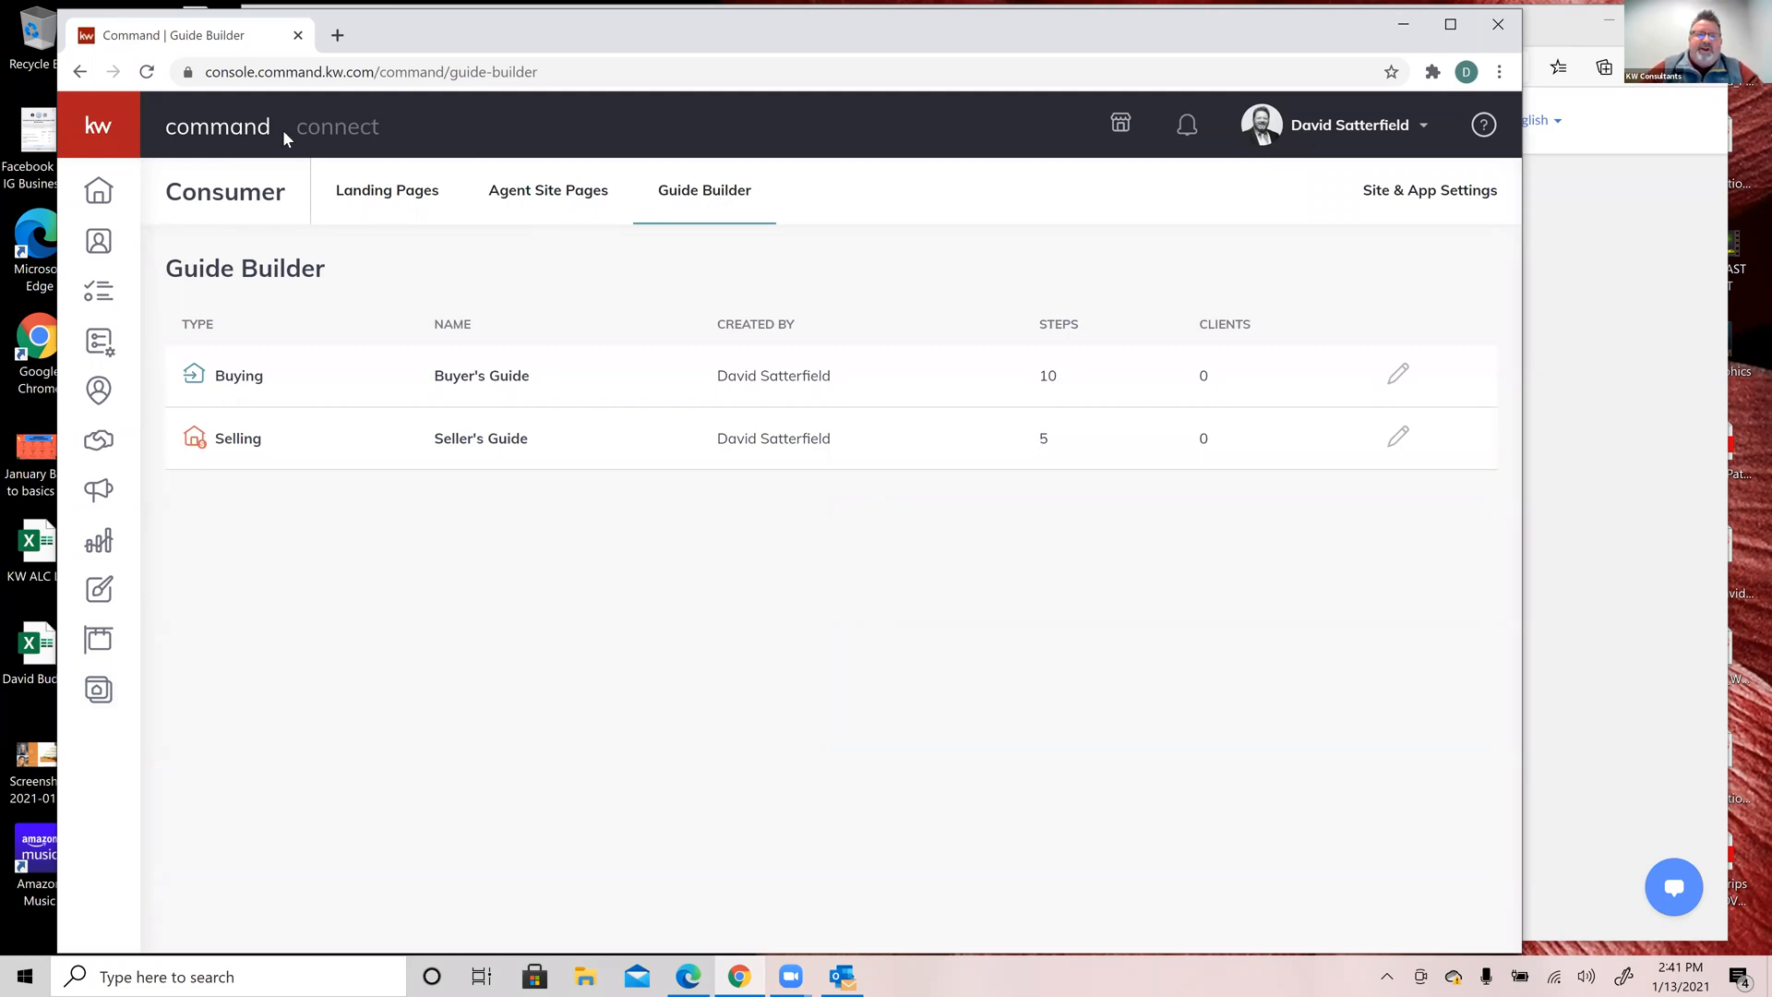
{"action": "left_click", "coordinate": [372, 199]}
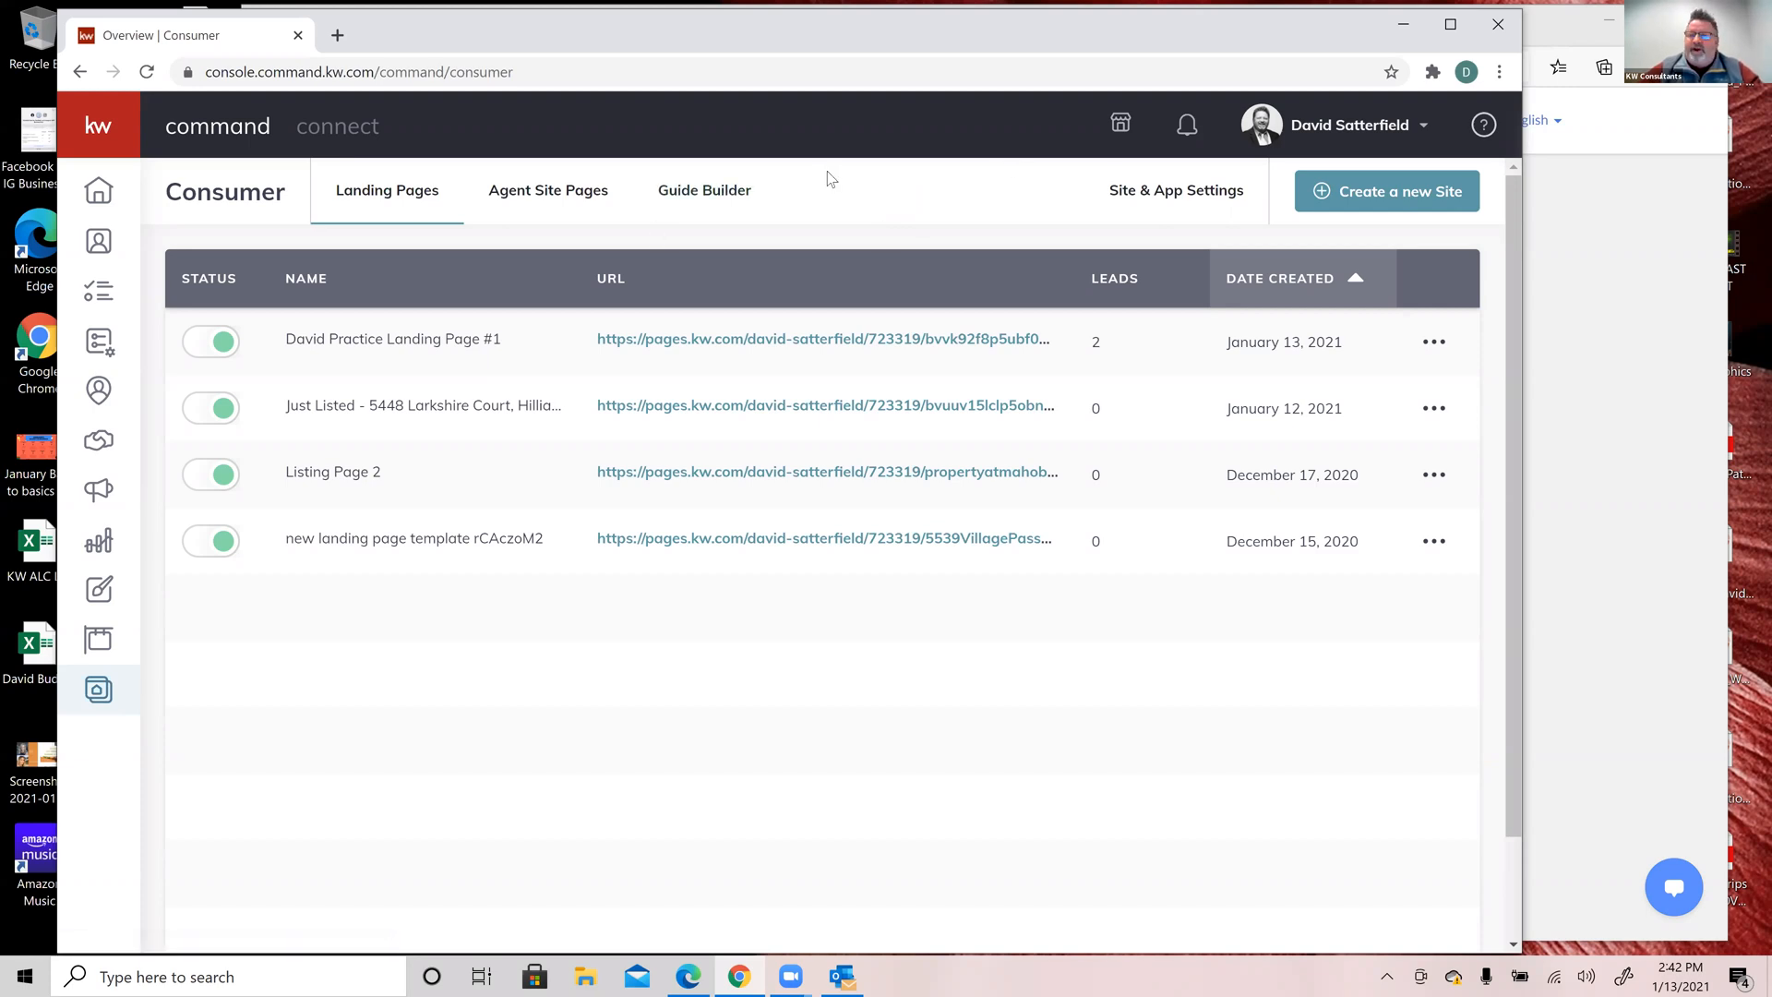
Step: Create a new site as a standalone page and bring it up in the page editor
{"action": "right_click", "coordinate": [1403, 196]}
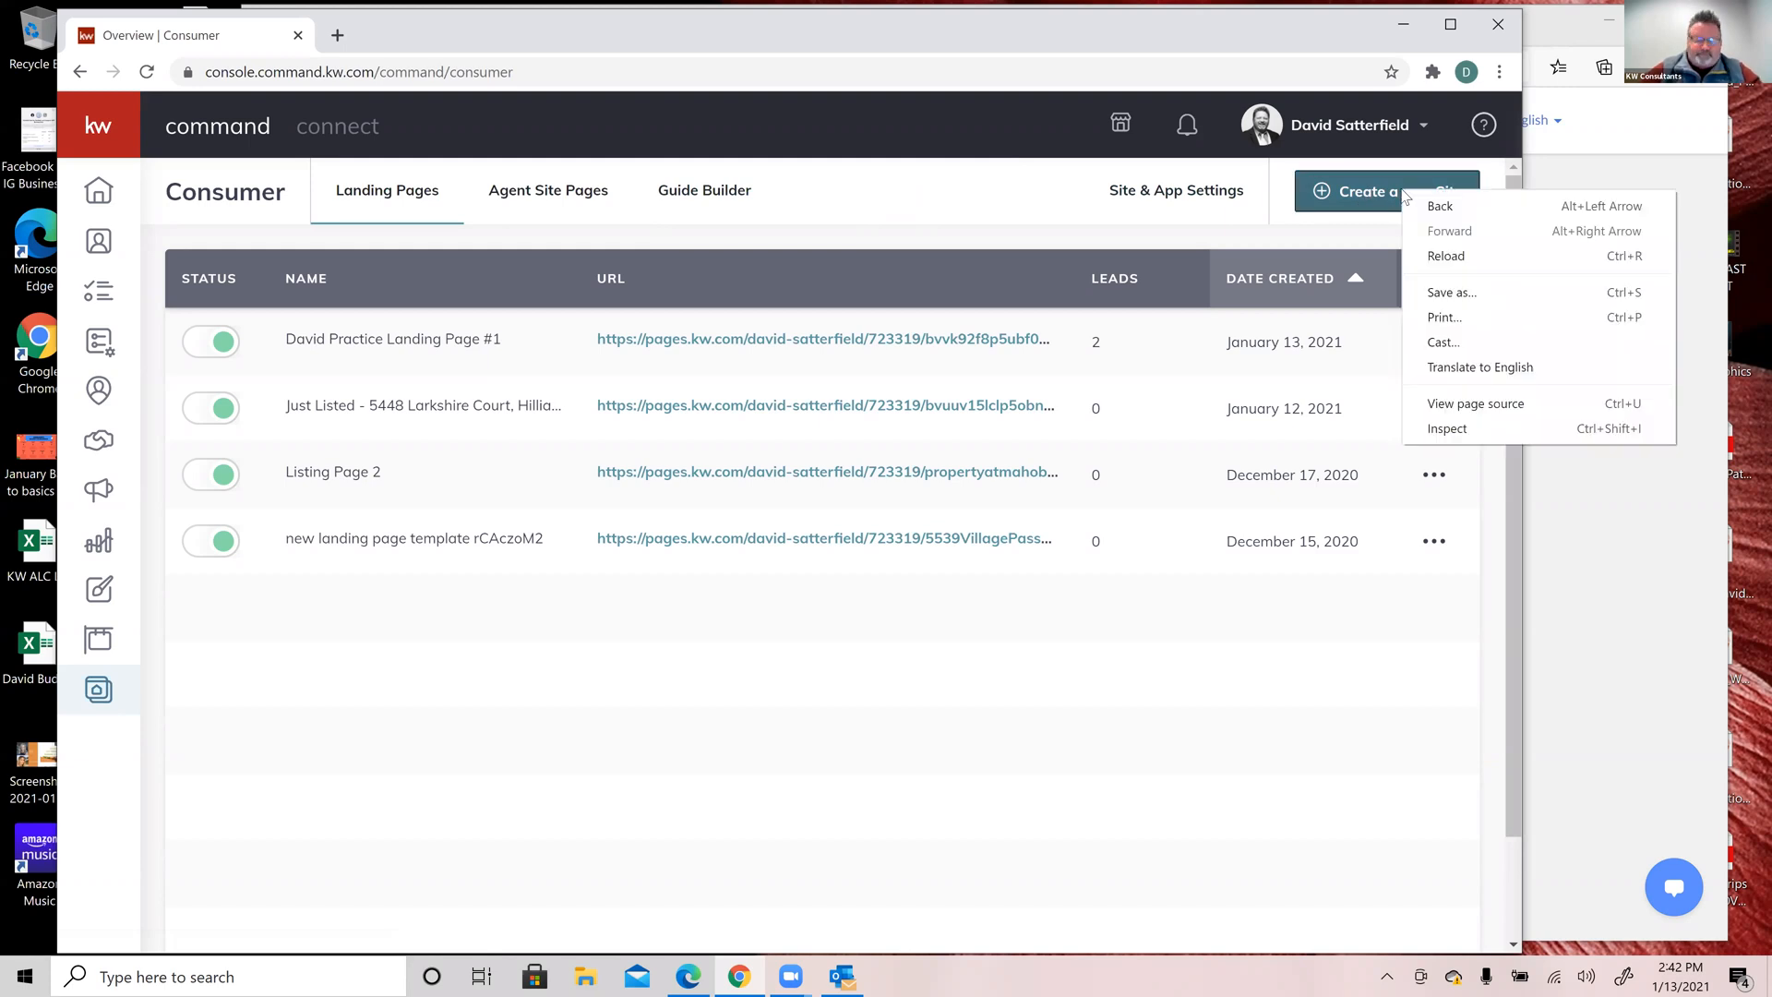
{"action": "left_click", "coordinate": [1349, 191]}
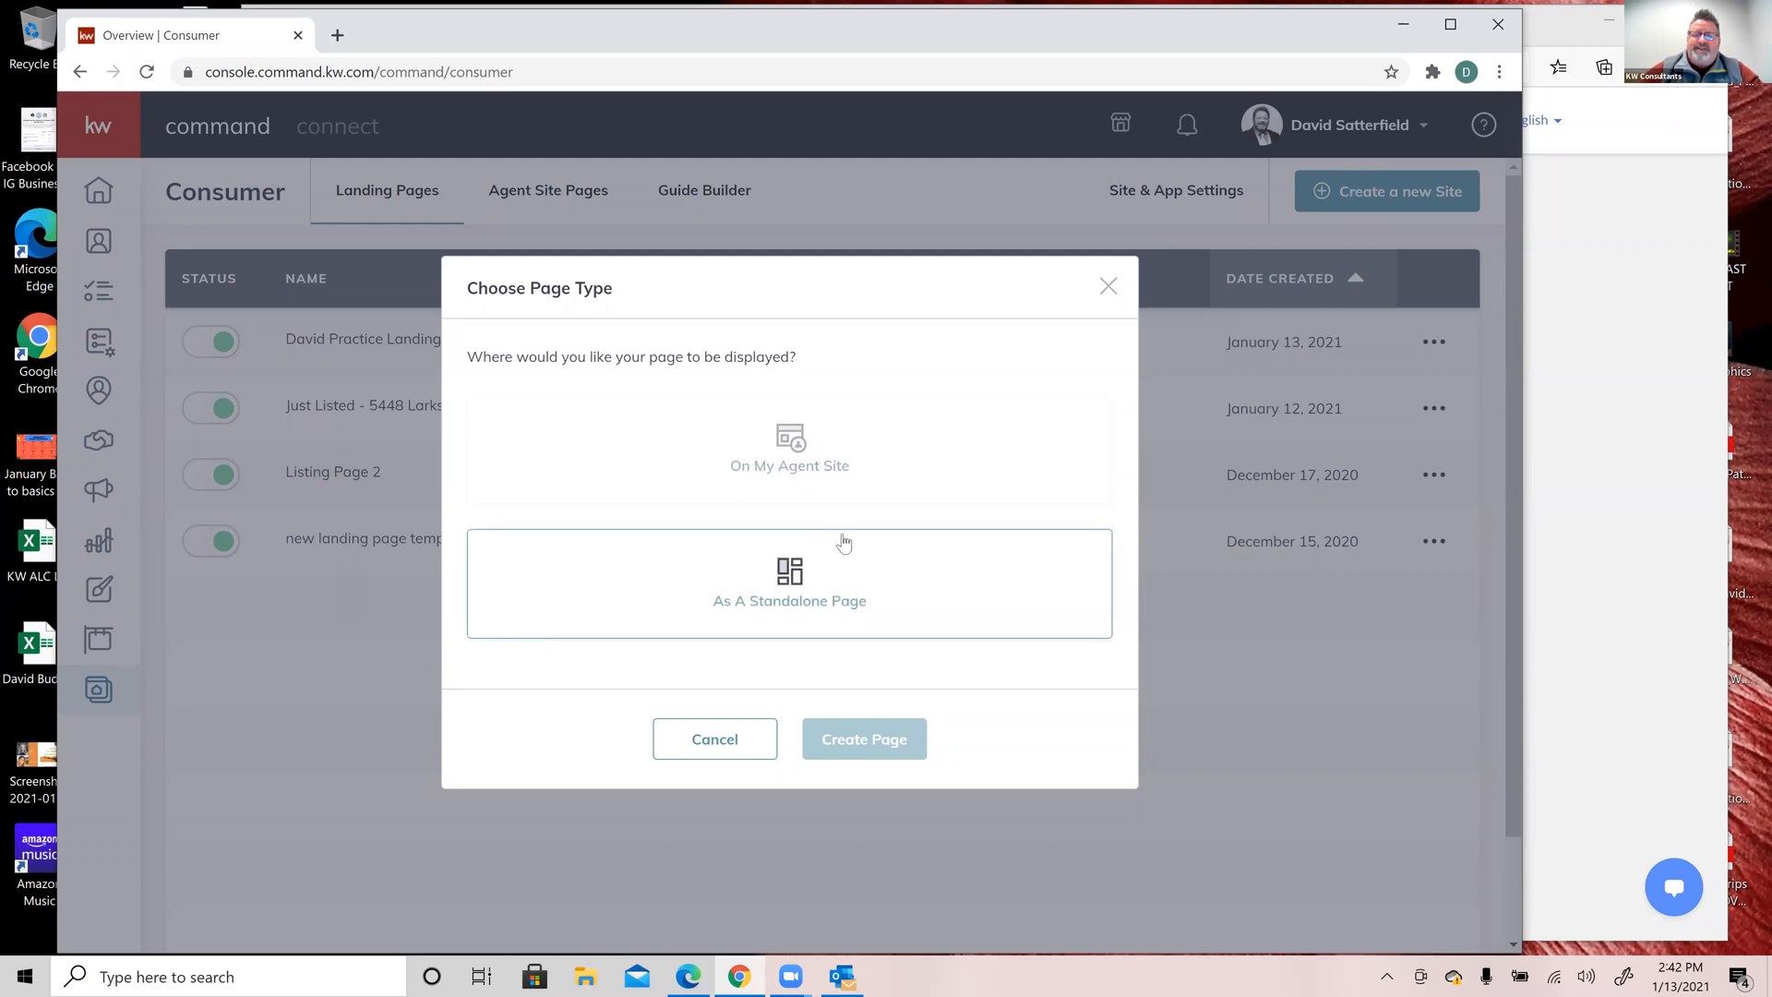
{"action": "left_click", "coordinate": [792, 577]}
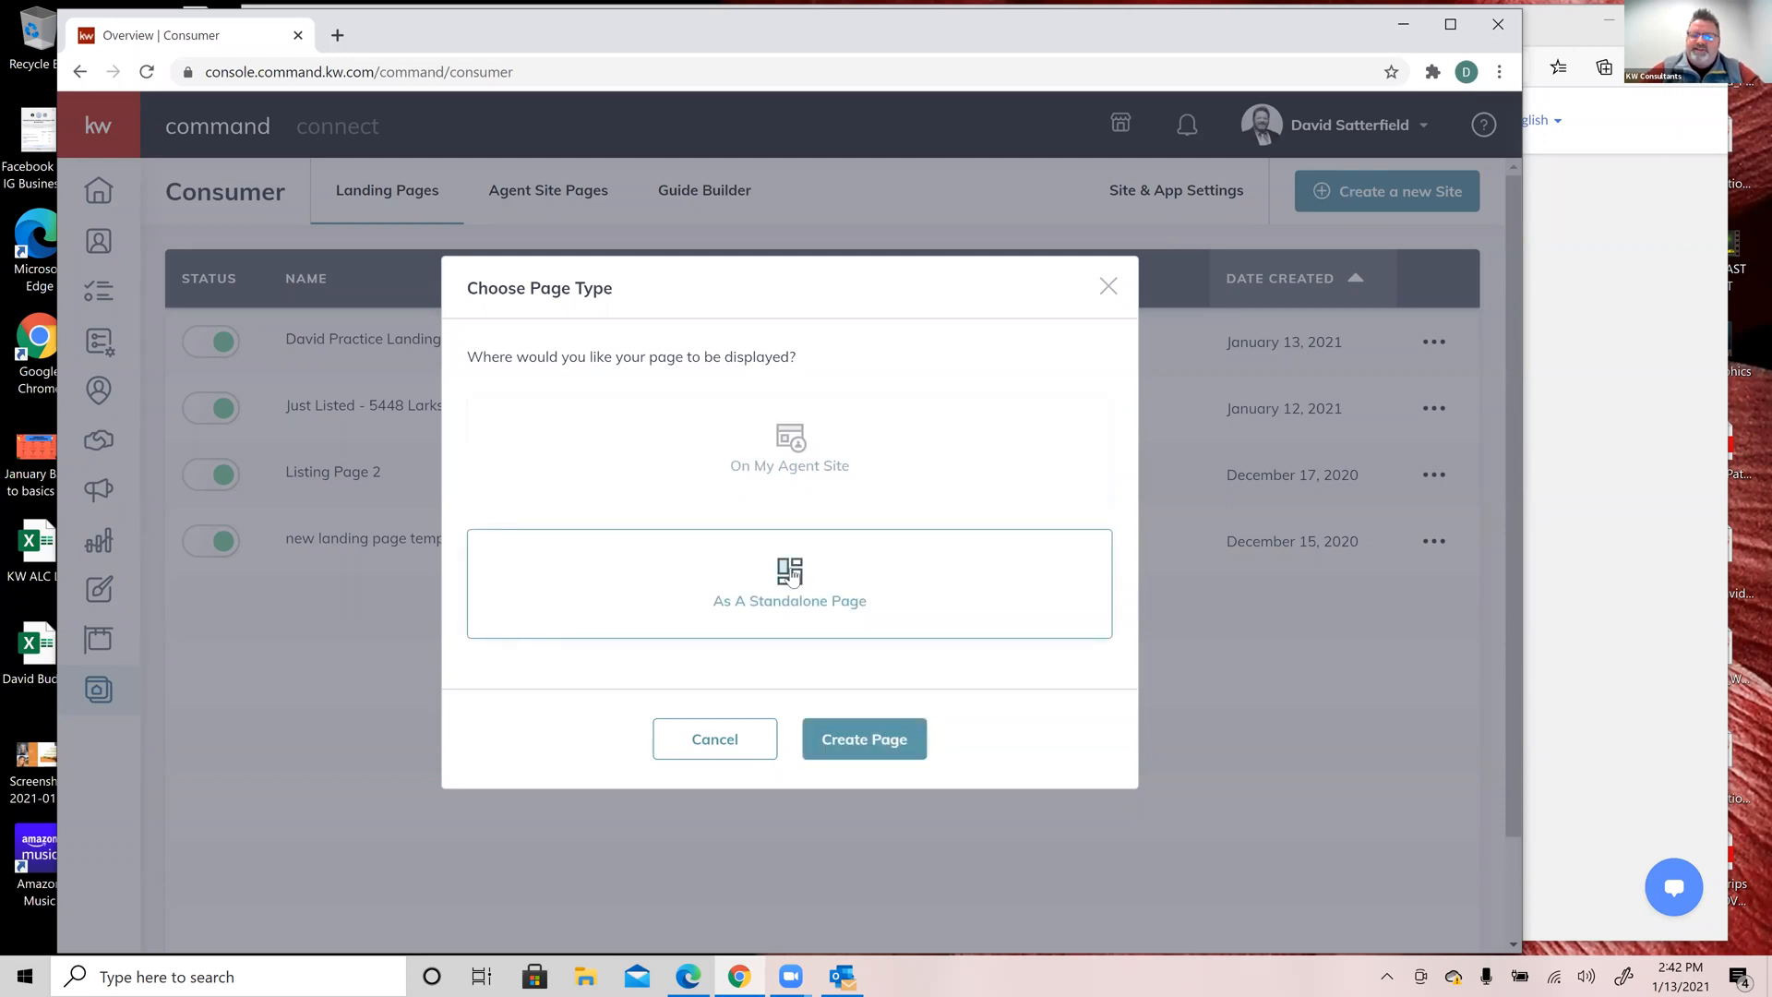
{"action": "left_click", "coordinate": [870, 741]}
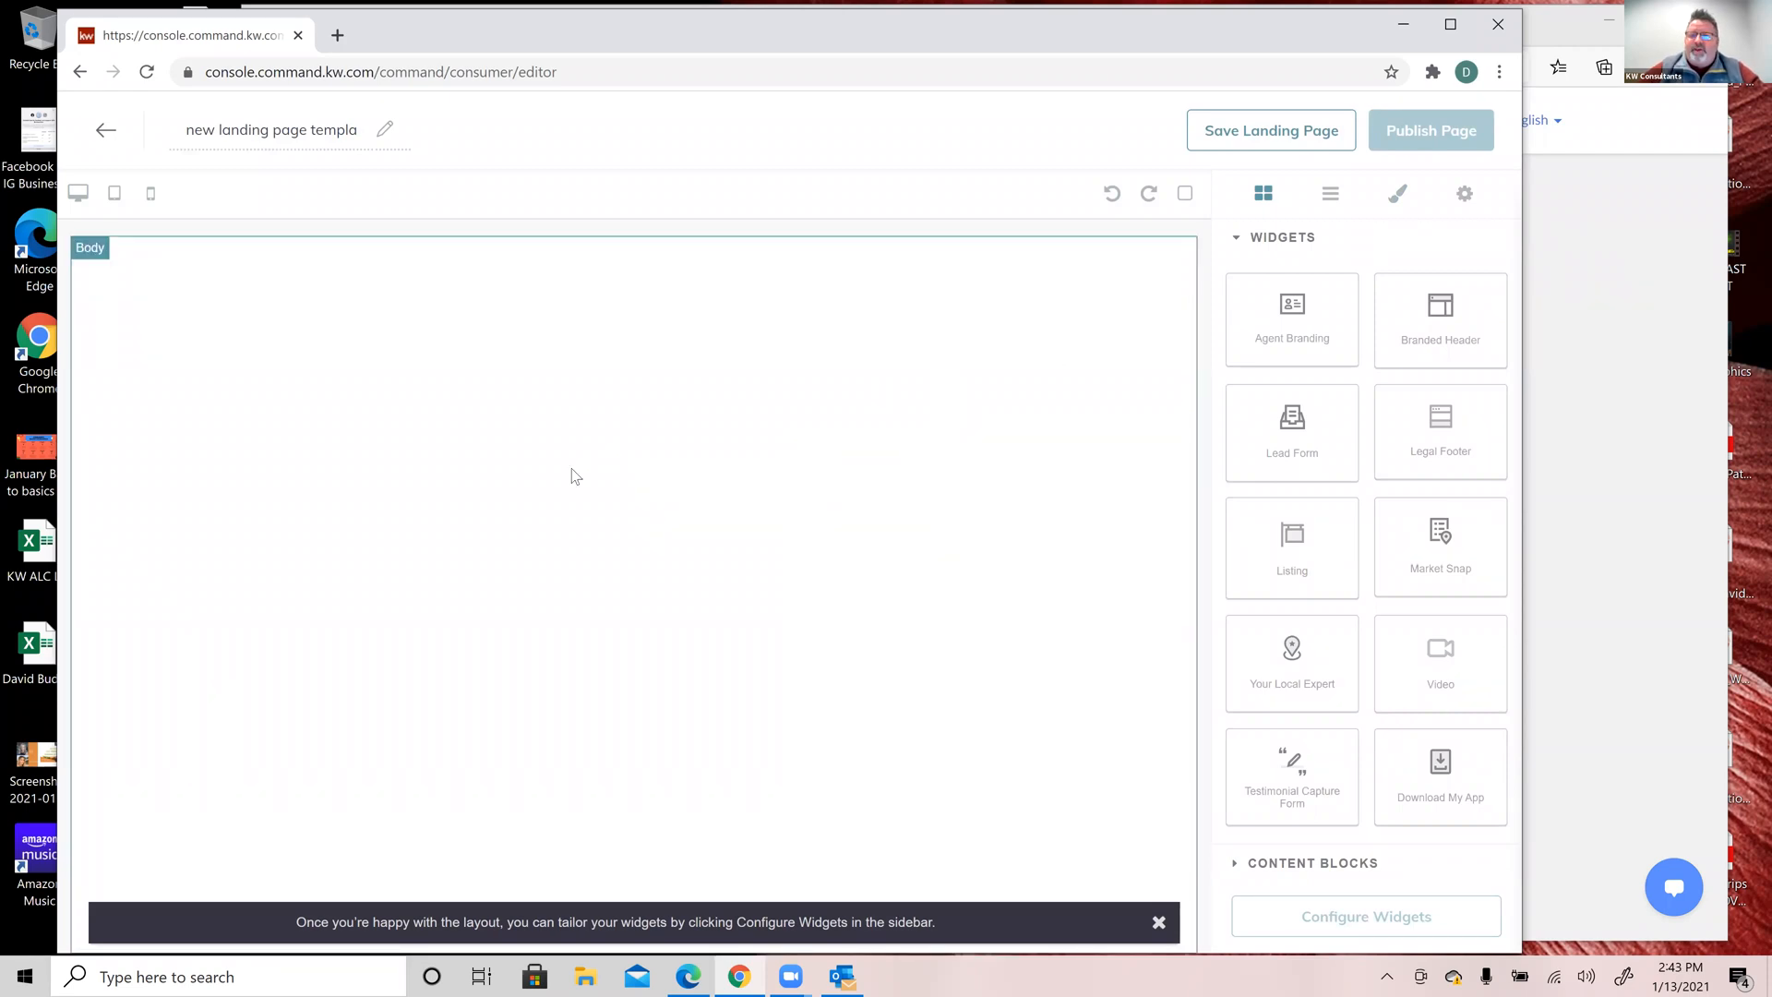
Step: Replace the default page name with 'Open House Training'
{"action": "left_click", "coordinate": [286, 136]}
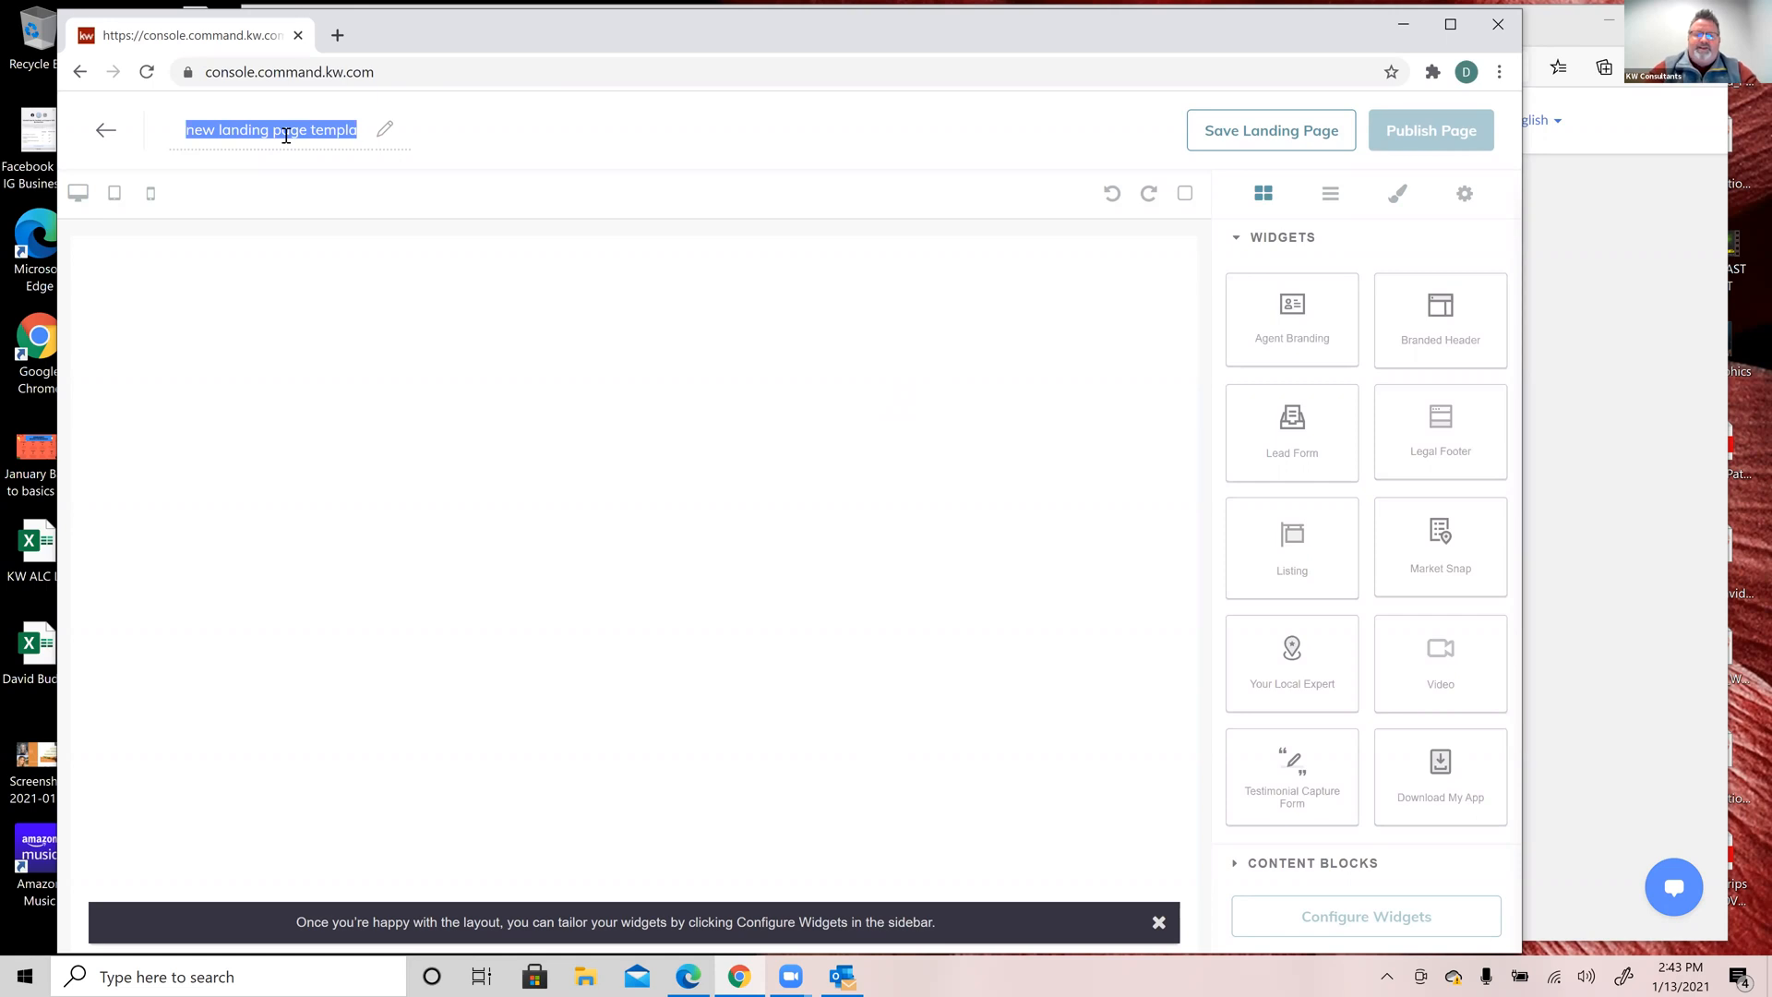
{"action": "type", "text": "Open House Example"}
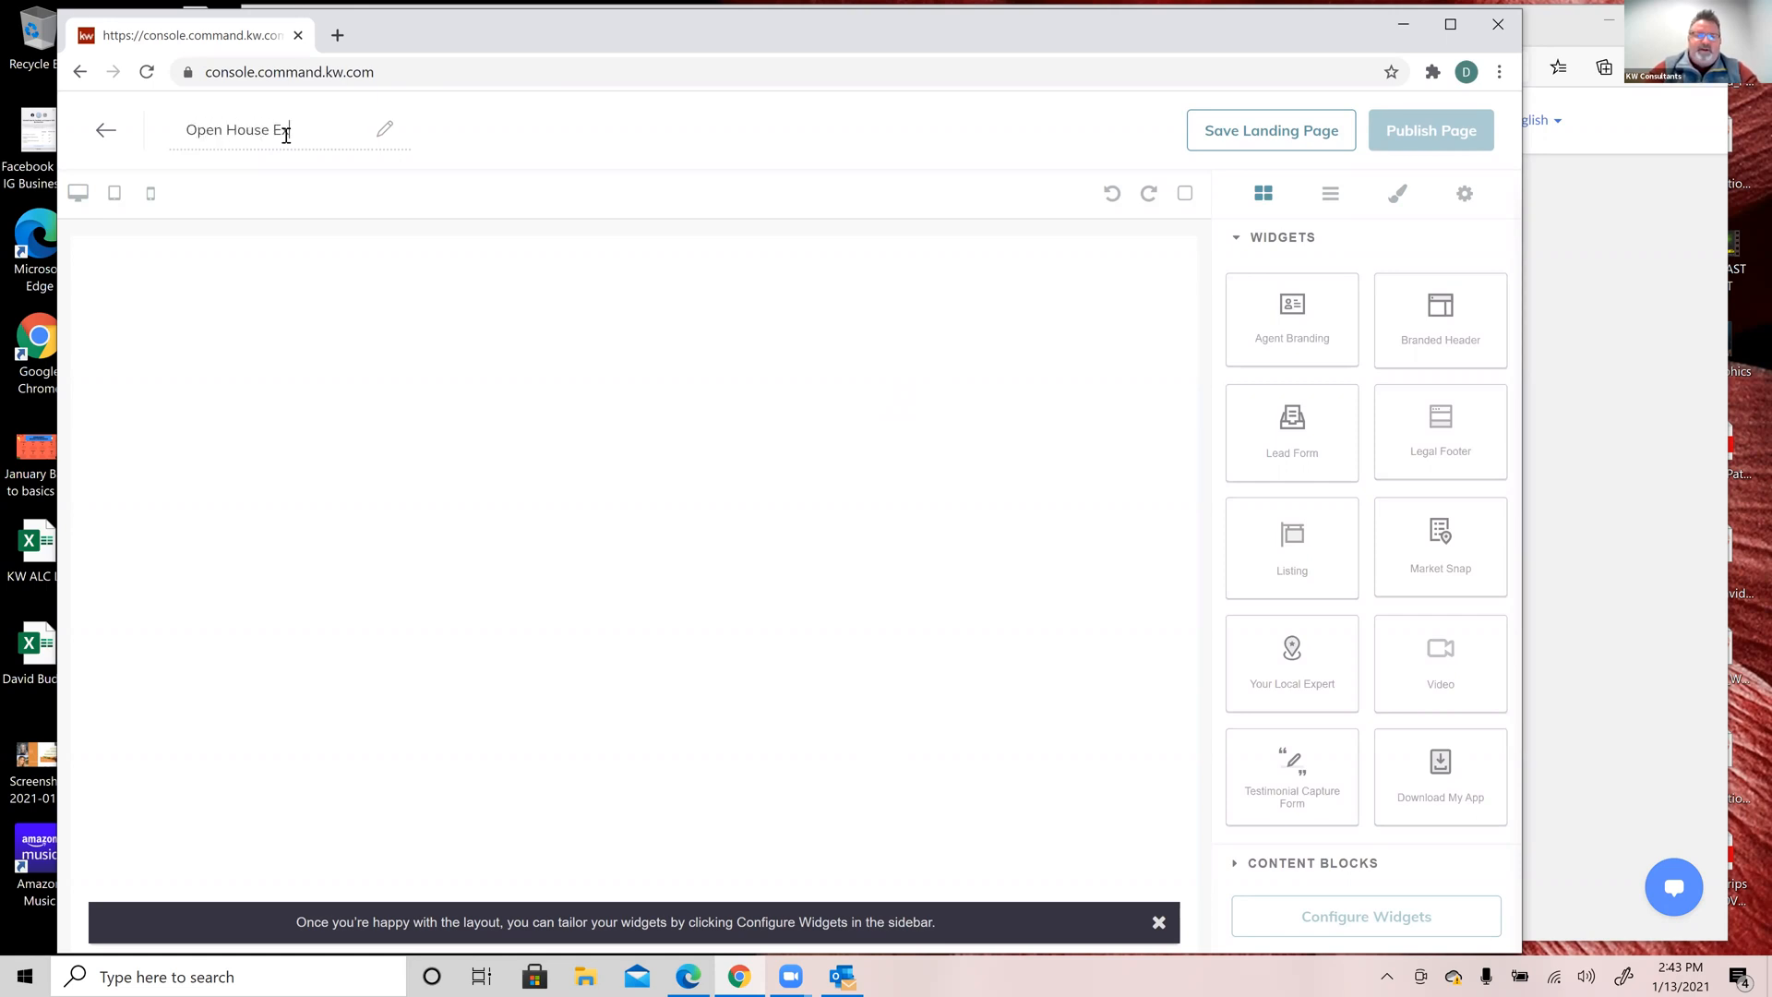
{"action": "key", "text": "BackSpace"}
{"action": "key", "text": "BackSpace"}
{"action": "key", "text": "BackSpace"}
{"action": "key", "text": "BackSpace"}
{"action": "key", "text": "BackSpace"}
{"action": "key", "text": "BackSpace"}
{"action": "key", "text": "BackSpace"}
{"action": "type", "text": "Training"}
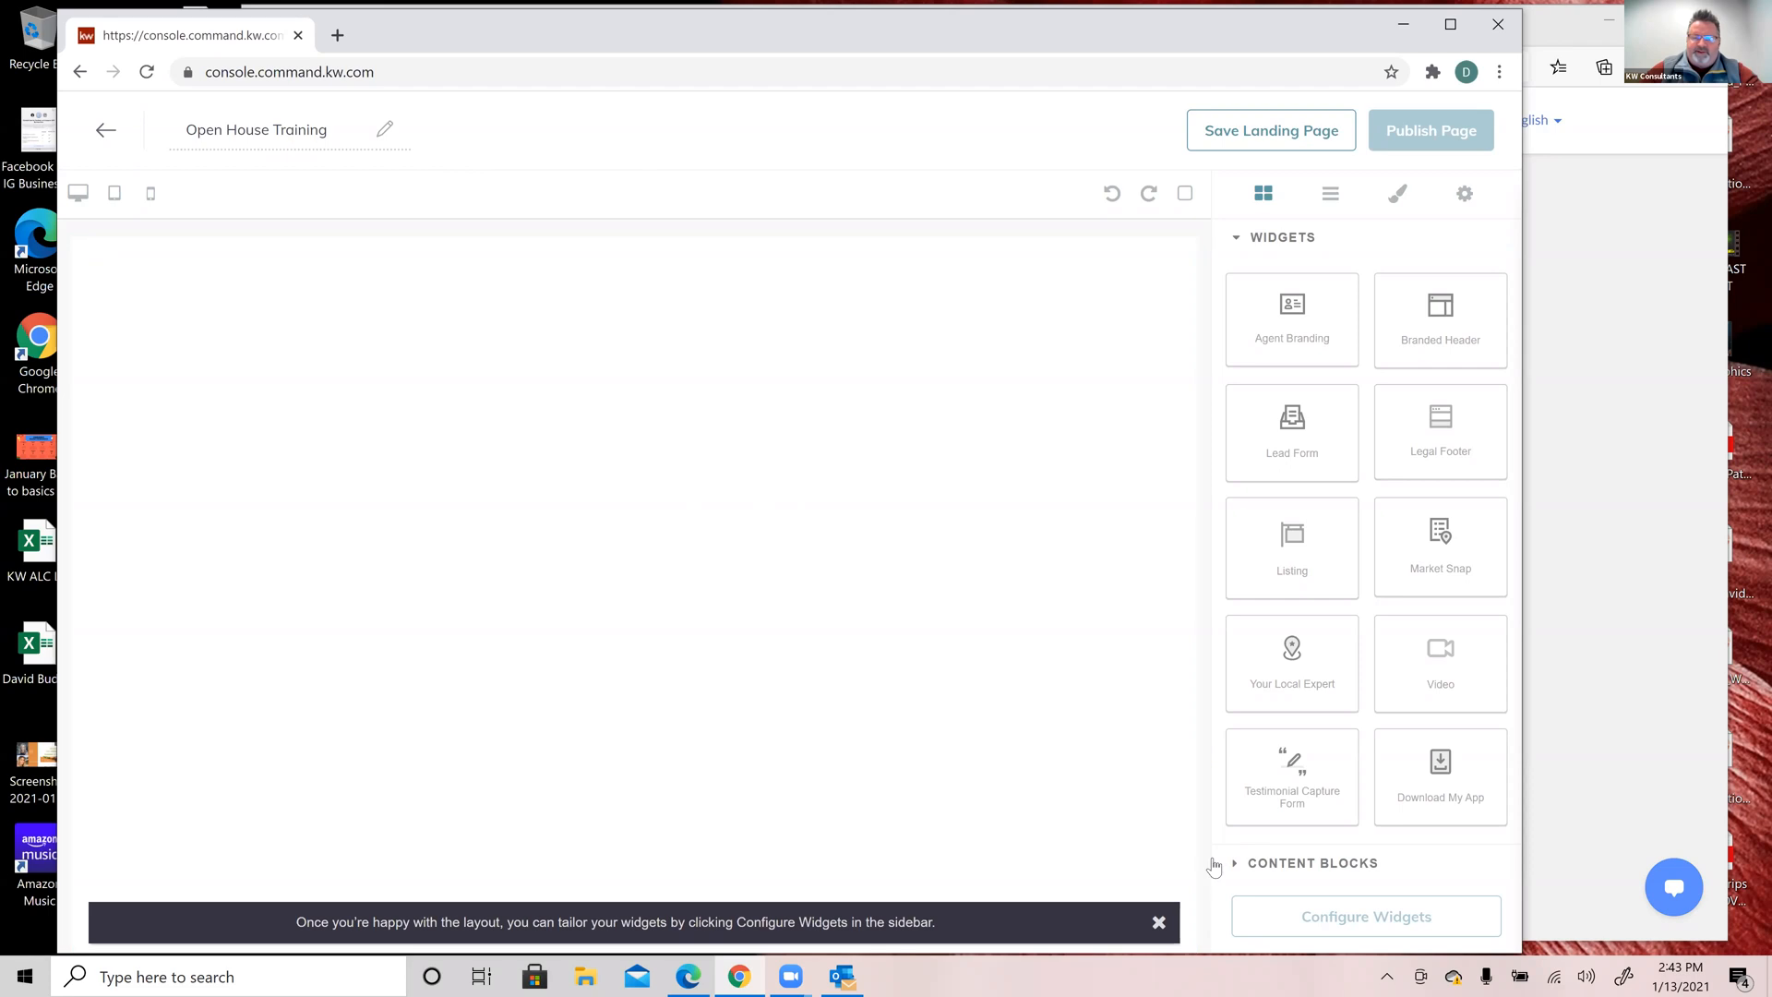
Step: Close the widget-tailoring tip banner at the bottom of the editor canvas
{"action": "left_click", "coordinate": [1158, 923]}
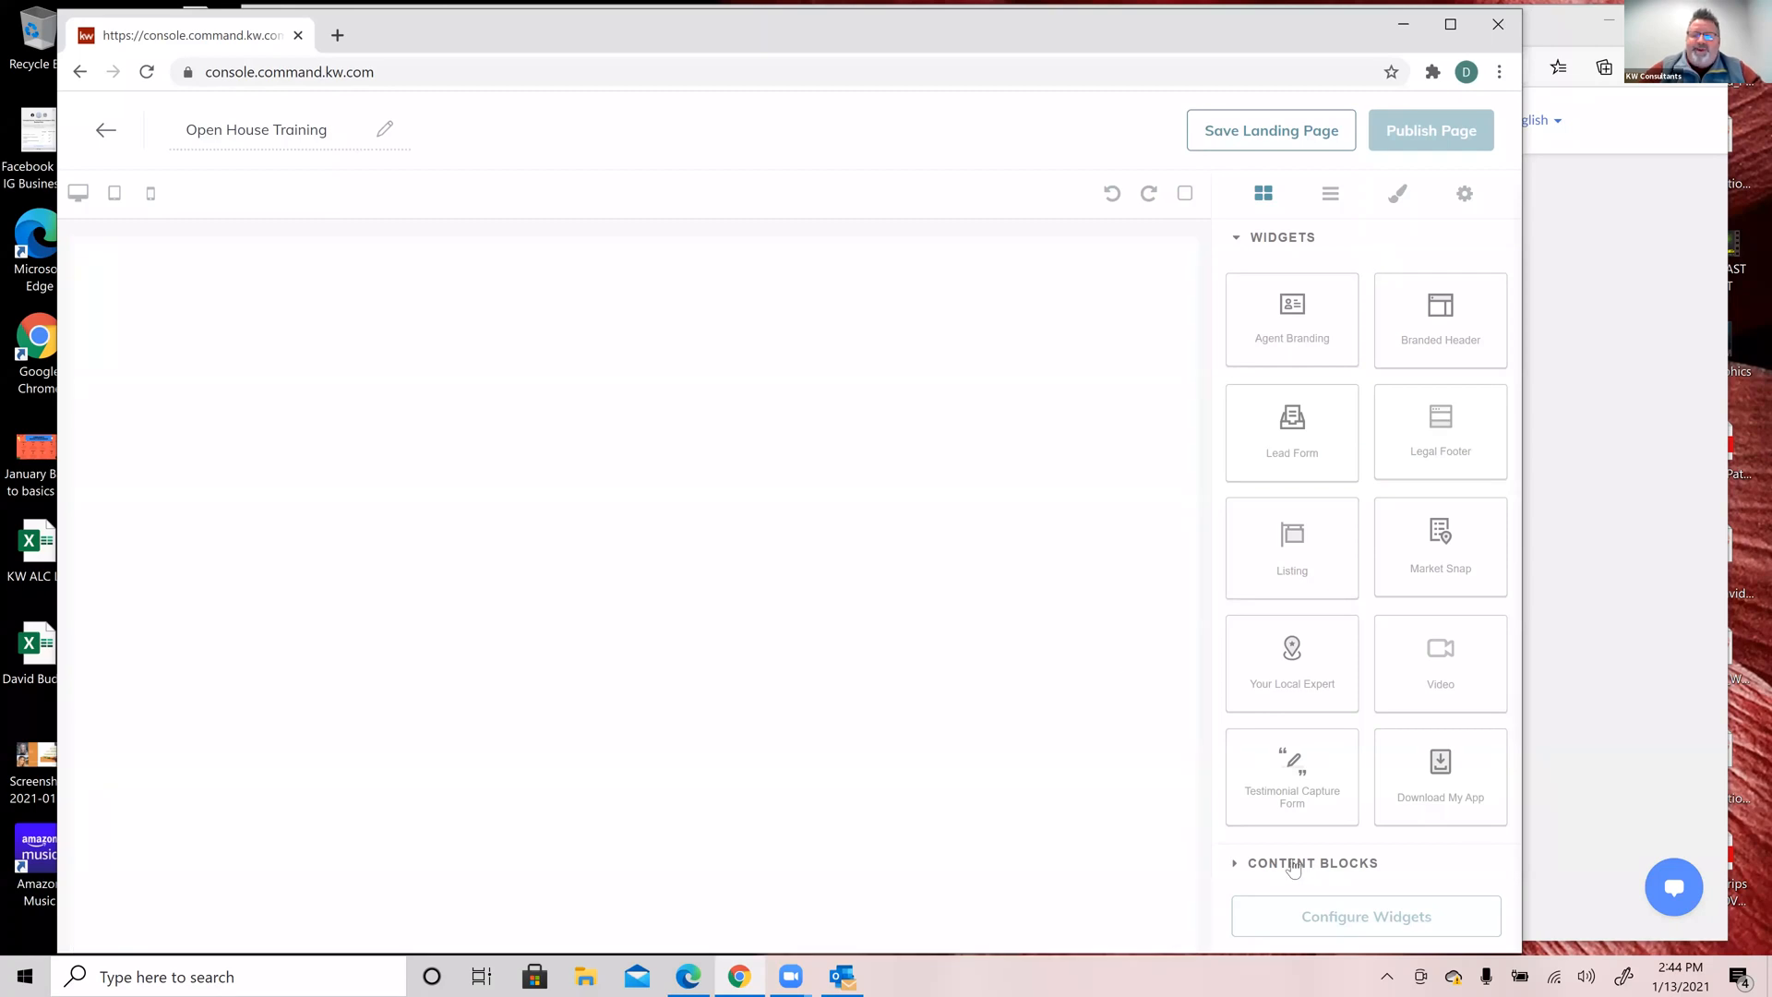
{"action": "left_click", "coordinate": [1232, 864]}
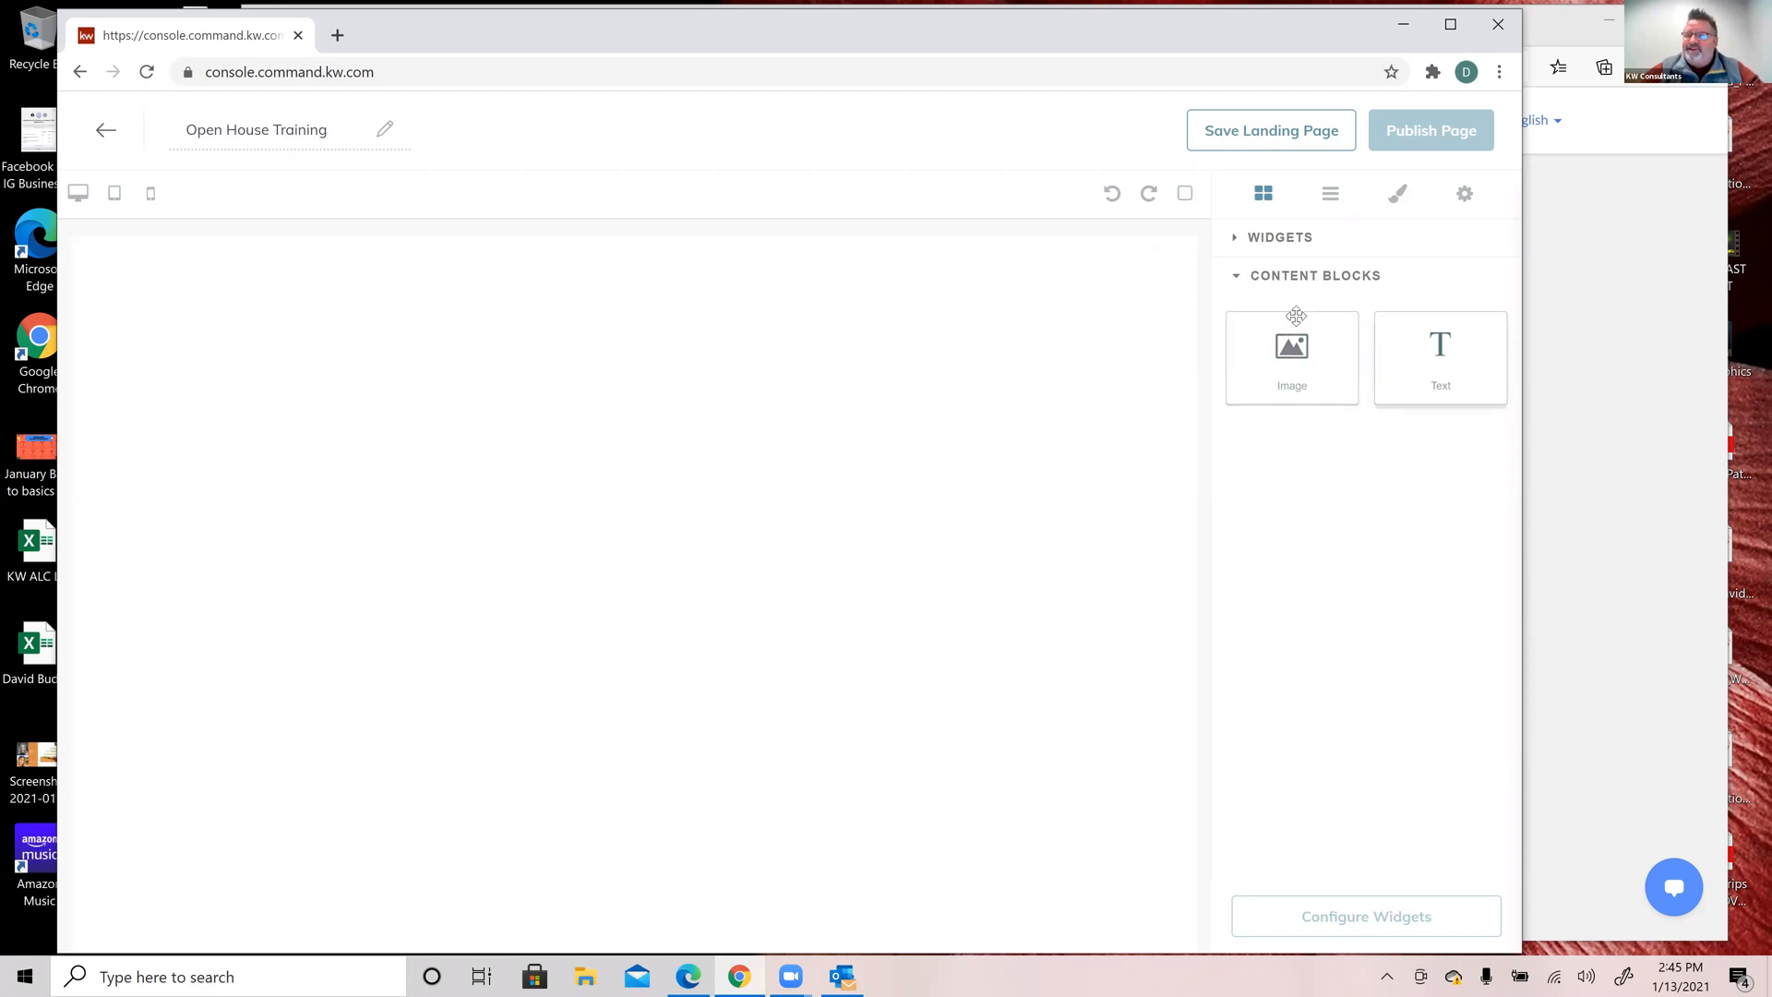
{"action": "left_click", "coordinate": [1237, 276]}
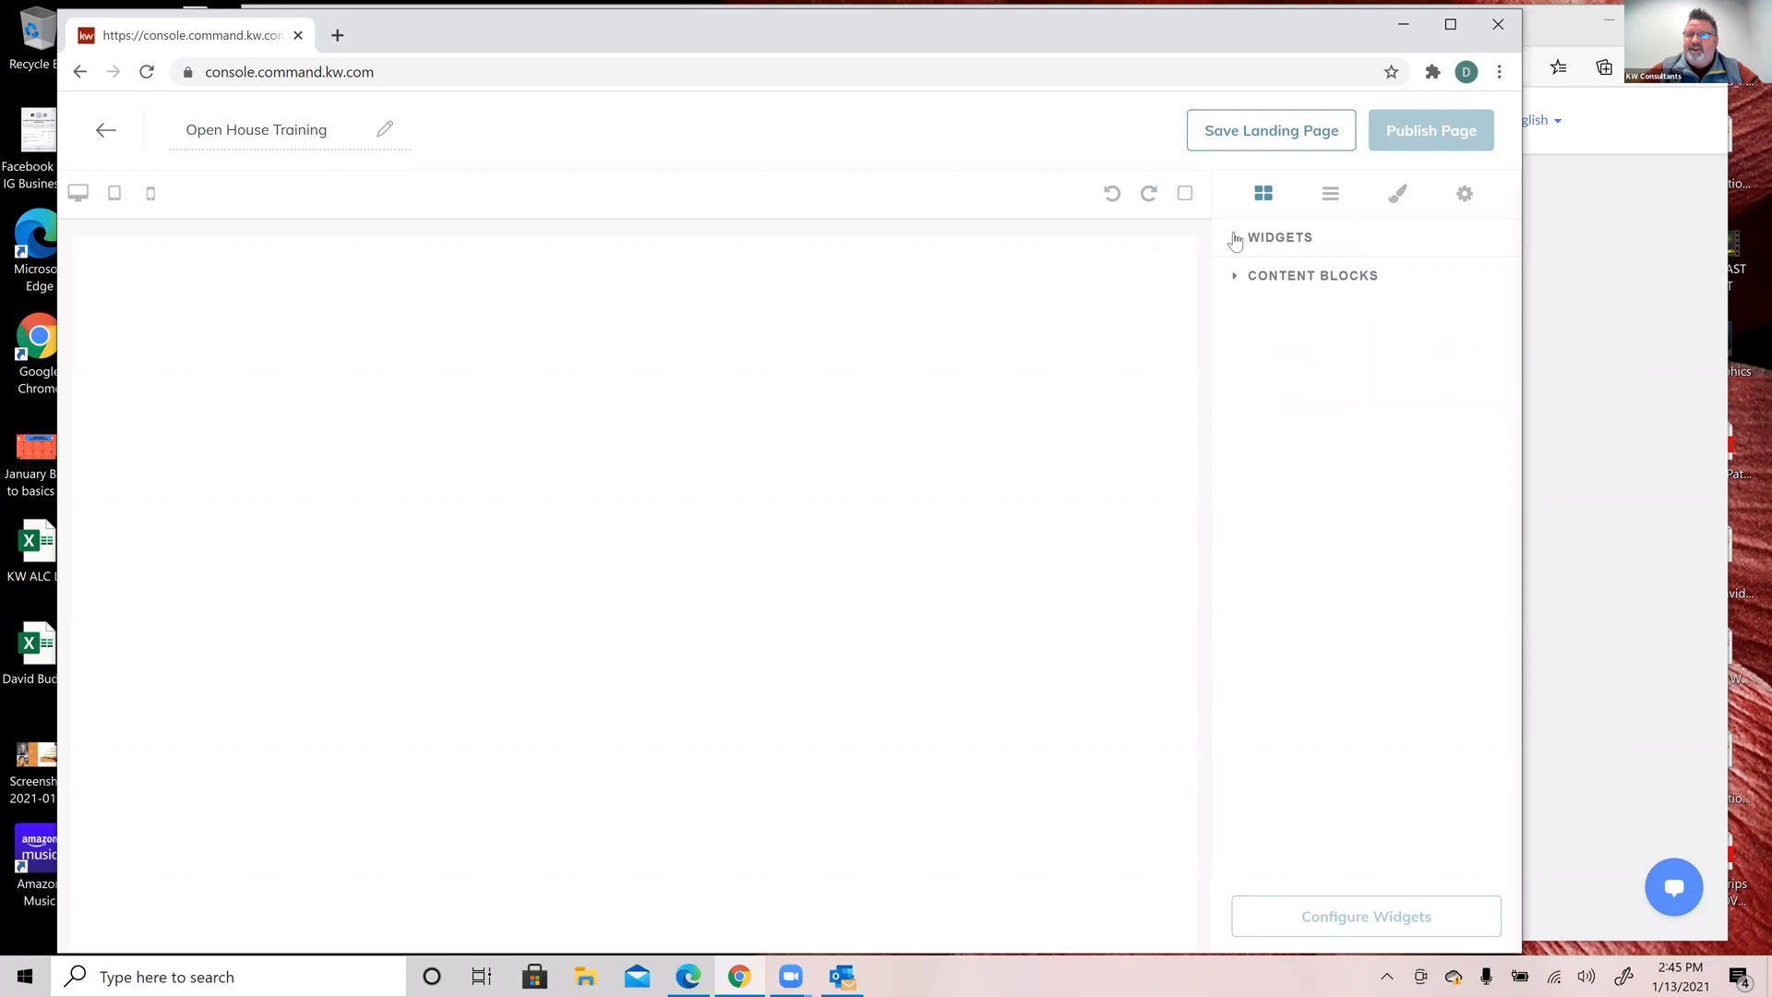
{"action": "left_click", "coordinate": [1236, 238]}
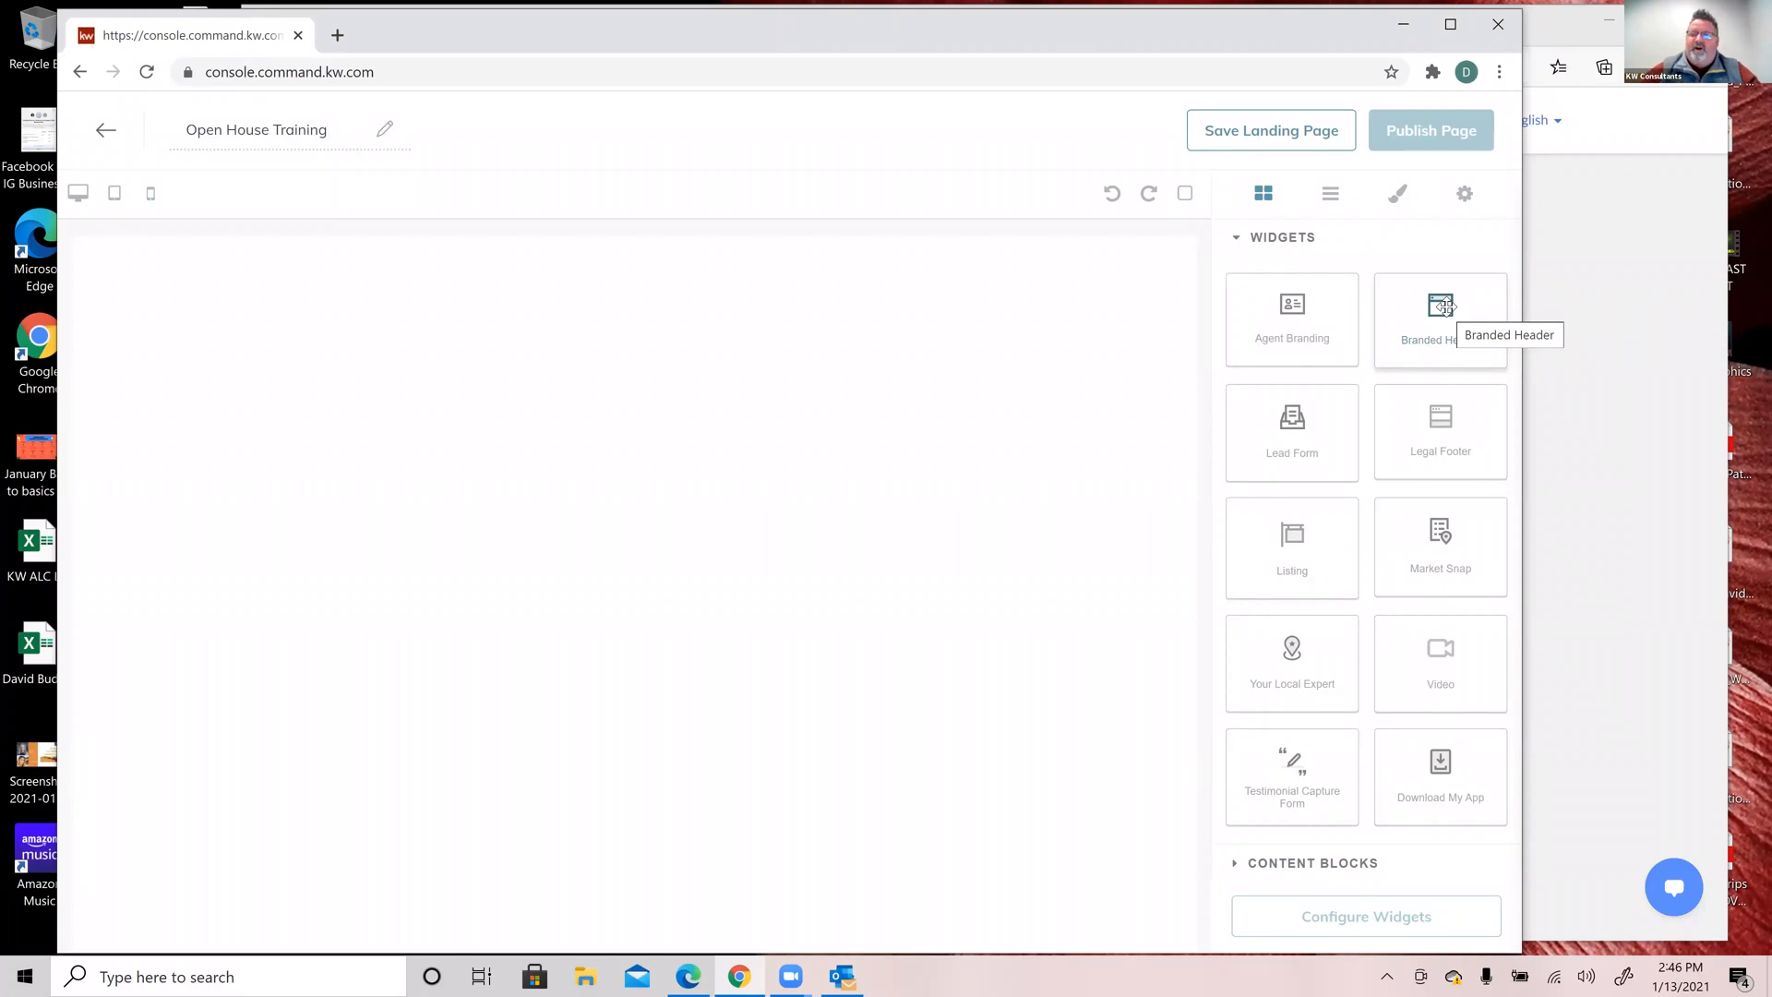
{"action": "left_click_drag", "start_coordinate": [1445, 307], "coordinate": [832, 278]}
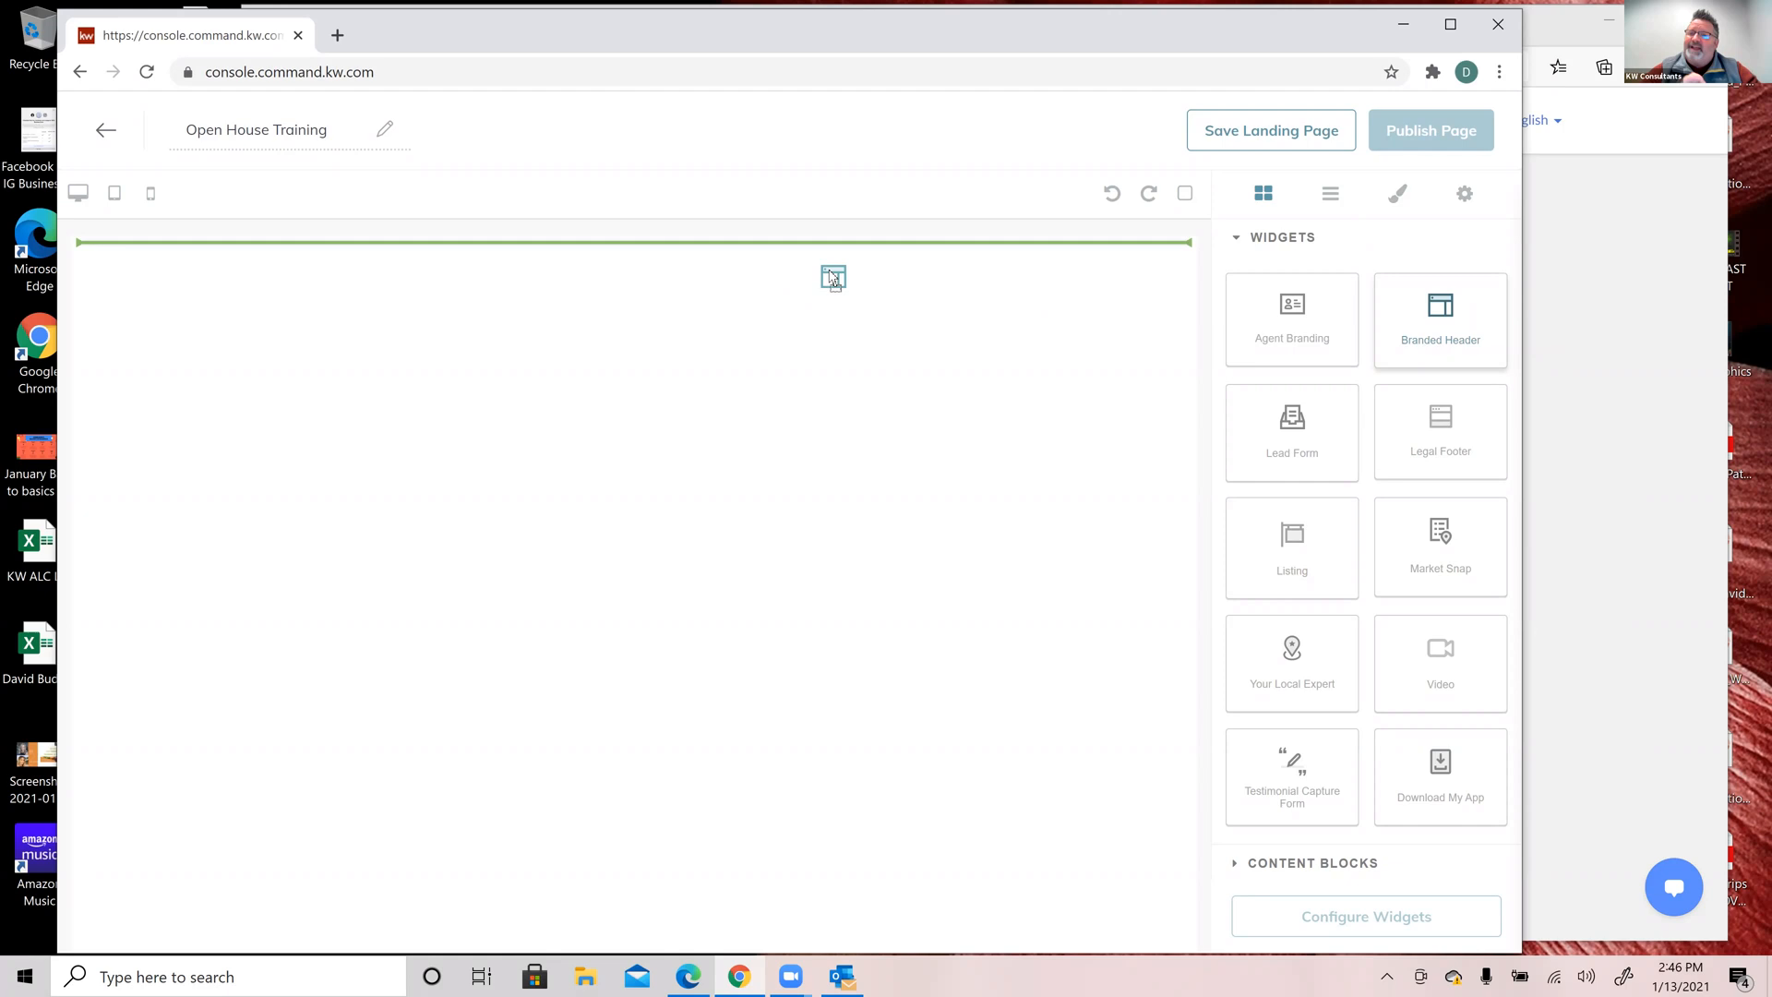
{"action": "left_click_drag", "start_coordinate": [833, 278], "coordinate": [832, 278]}
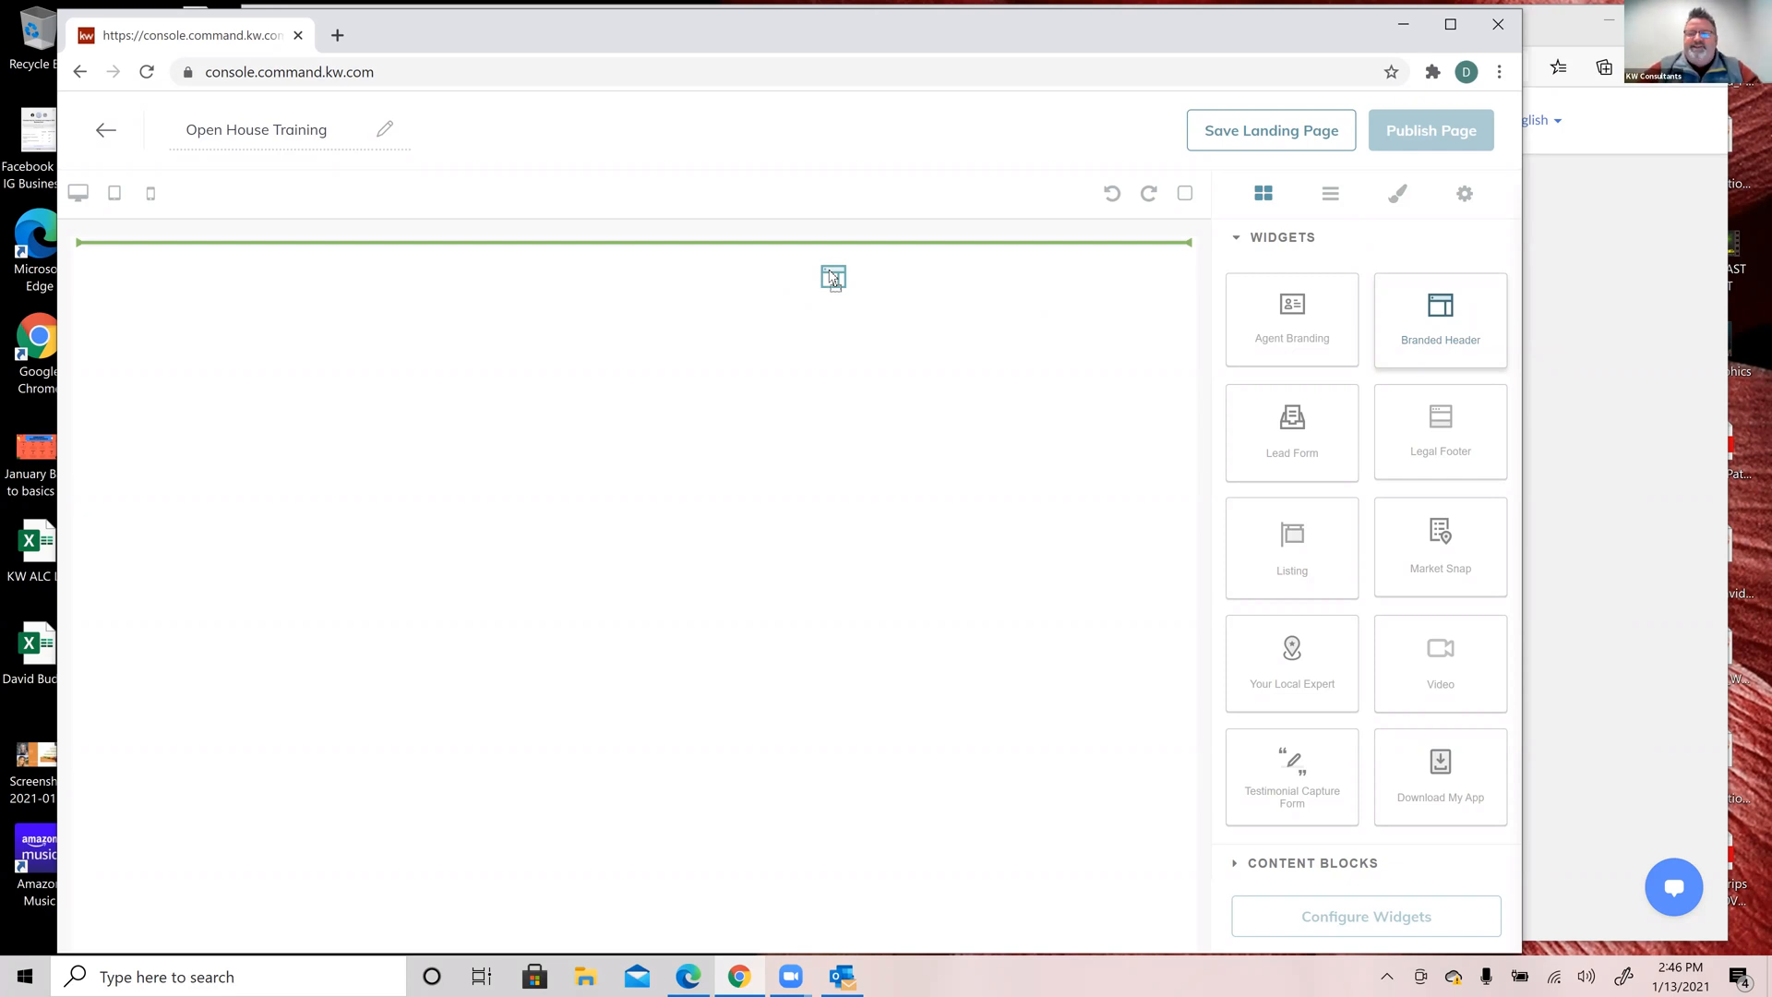
{"action": "left_click_drag", "start_coordinate": [829, 269], "coordinate": [829, 271]}
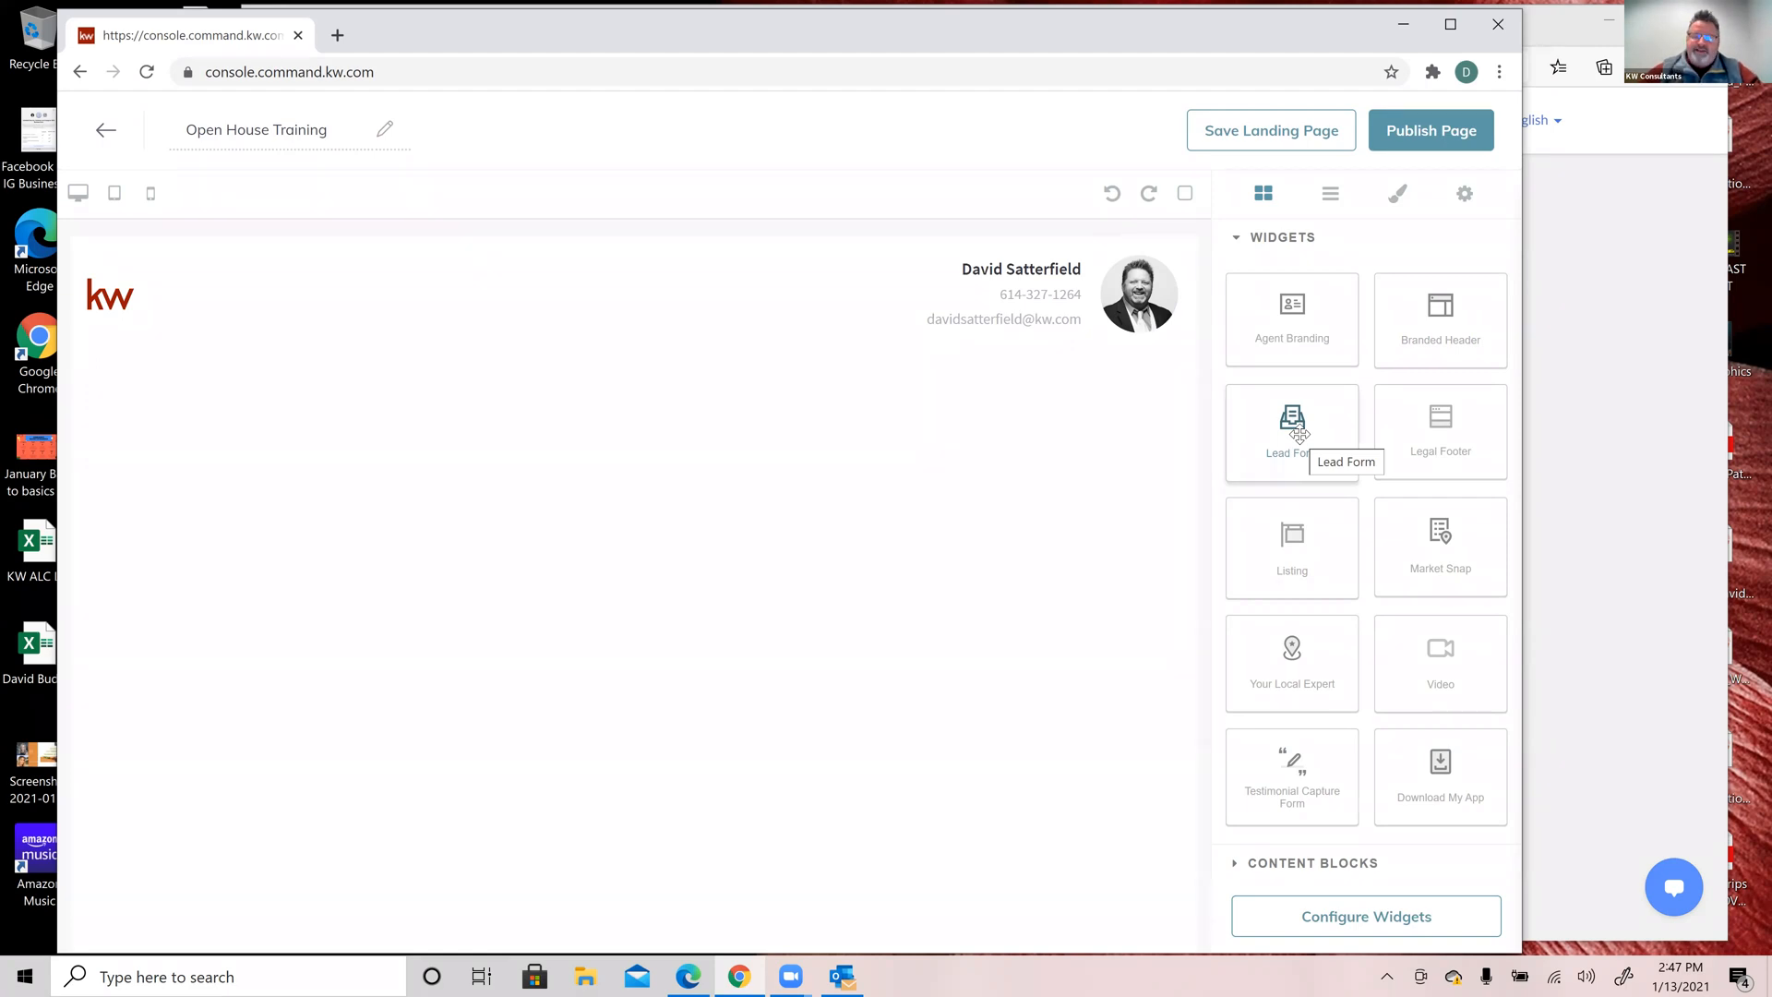
Step: Place the Lead Form widget on the canvas directly beneath the Branded Header
{"action": "left_click_drag", "start_coordinate": [1300, 432], "coordinate": [782, 417]}
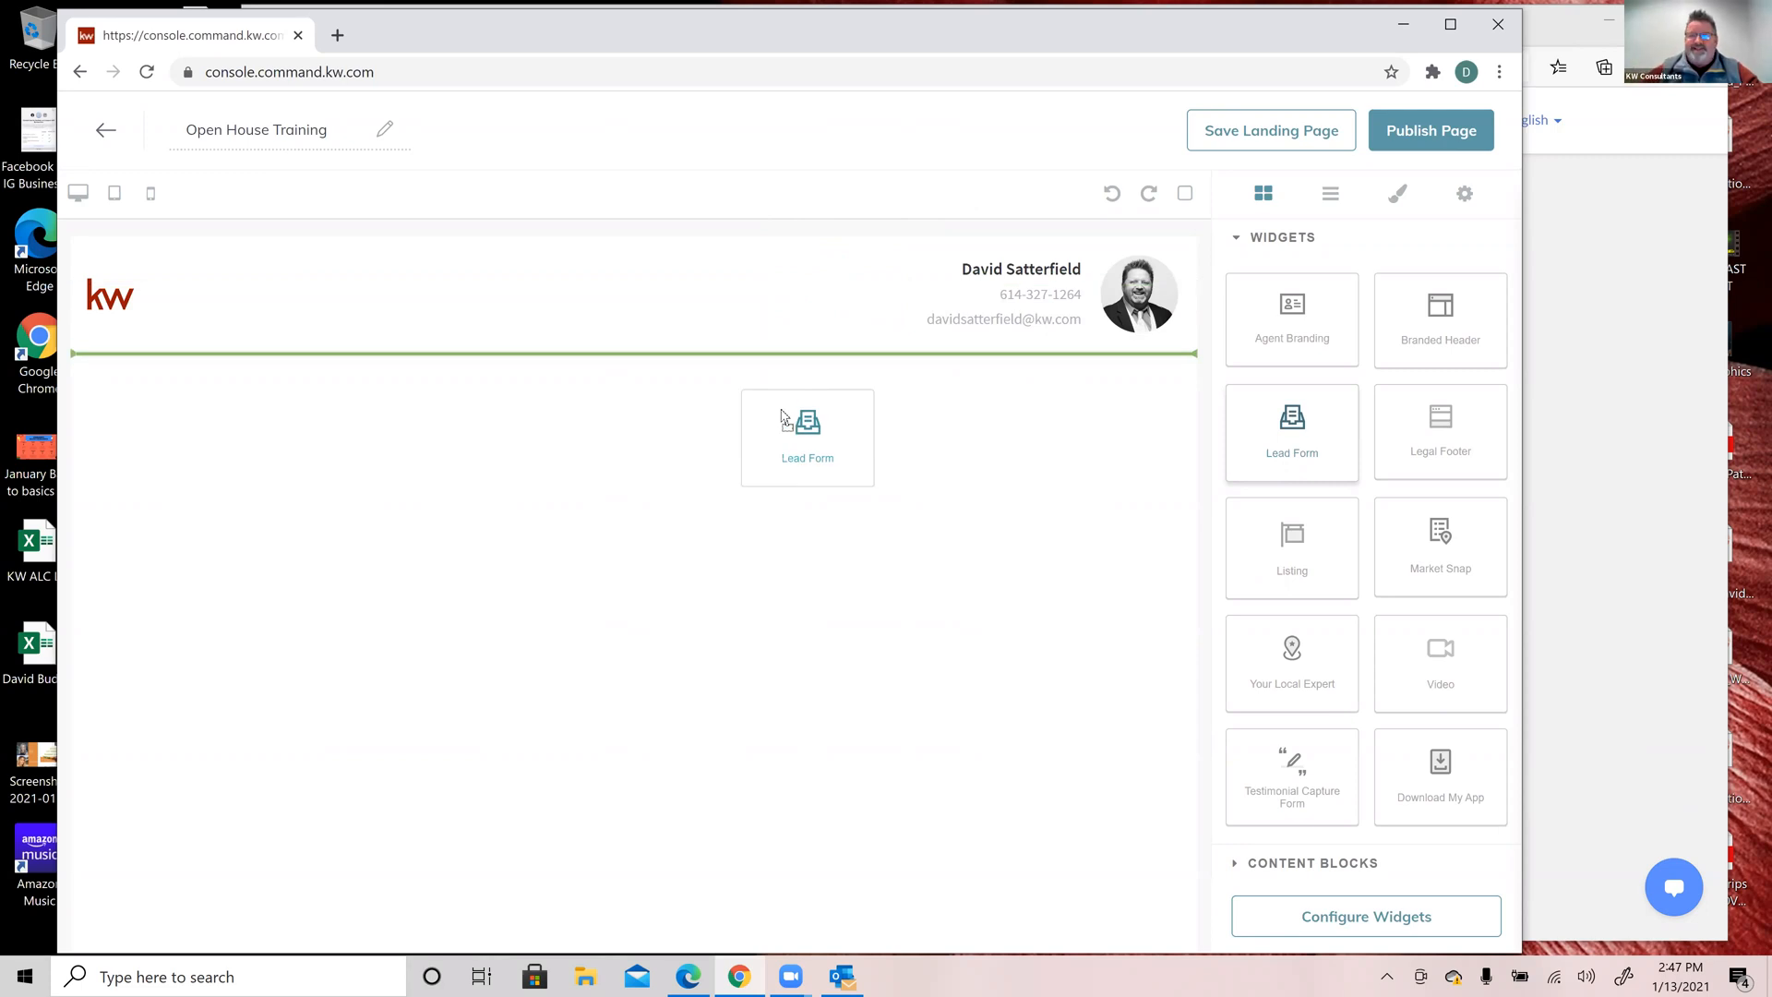
{"action": "left_click_drag", "start_coordinate": [781, 418], "coordinate": [780, 416]}
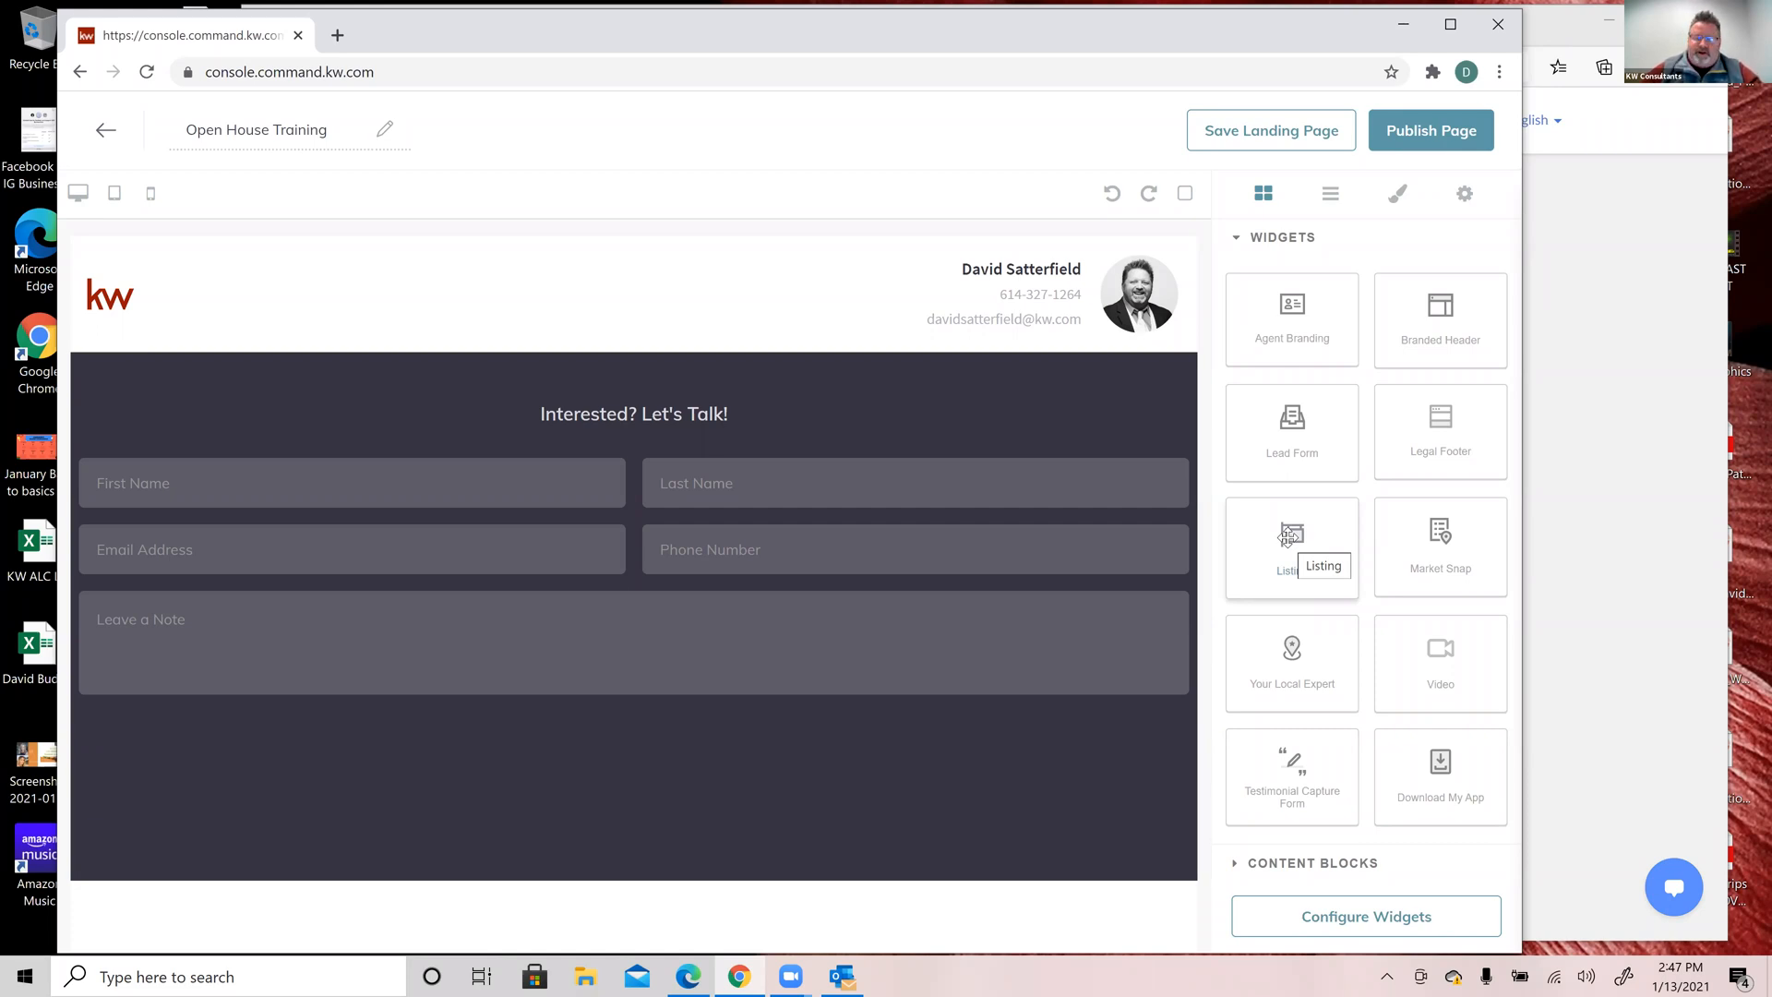
Step: Add a Listing widget with its map below the lead form
{"action": "left_click_drag", "start_coordinate": [1285, 538], "coordinate": [992, 722]}
{"action": "left_click_drag", "start_coordinate": [906, 867], "coordinate": [900, 880]}
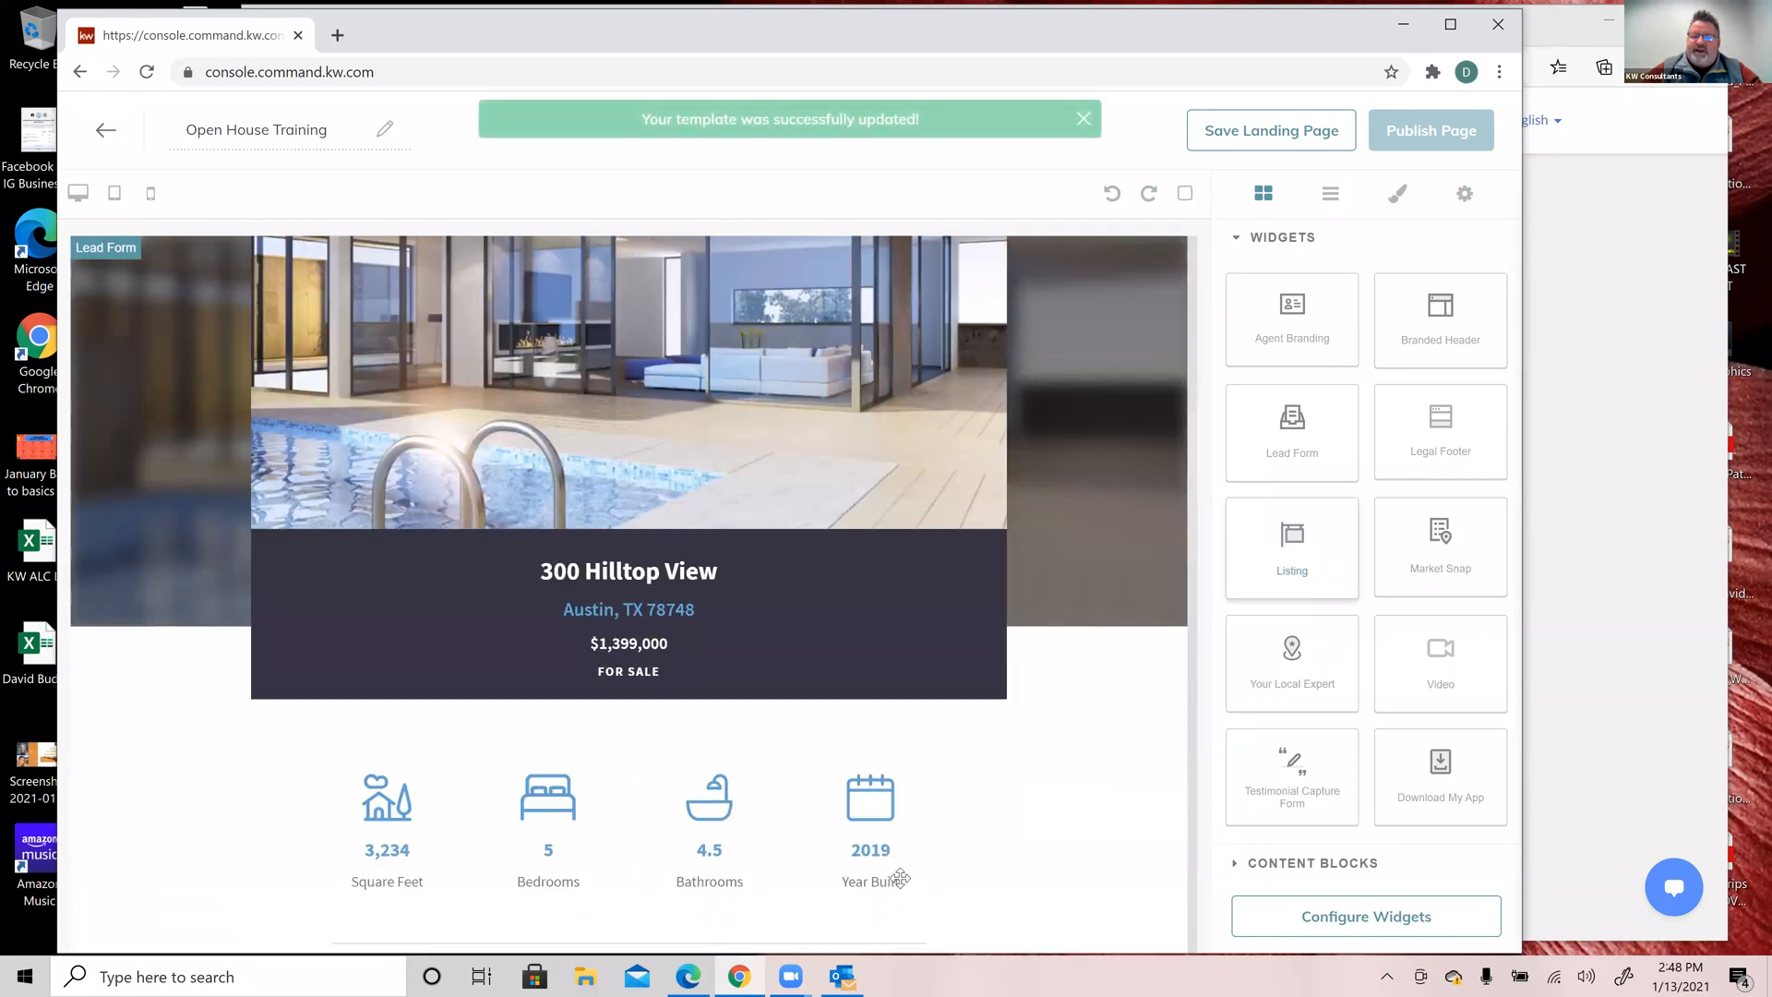
{"action": "scroll", "coordinate": [900, 878], "scroll_direction": "up", "scroll_amount": 5}
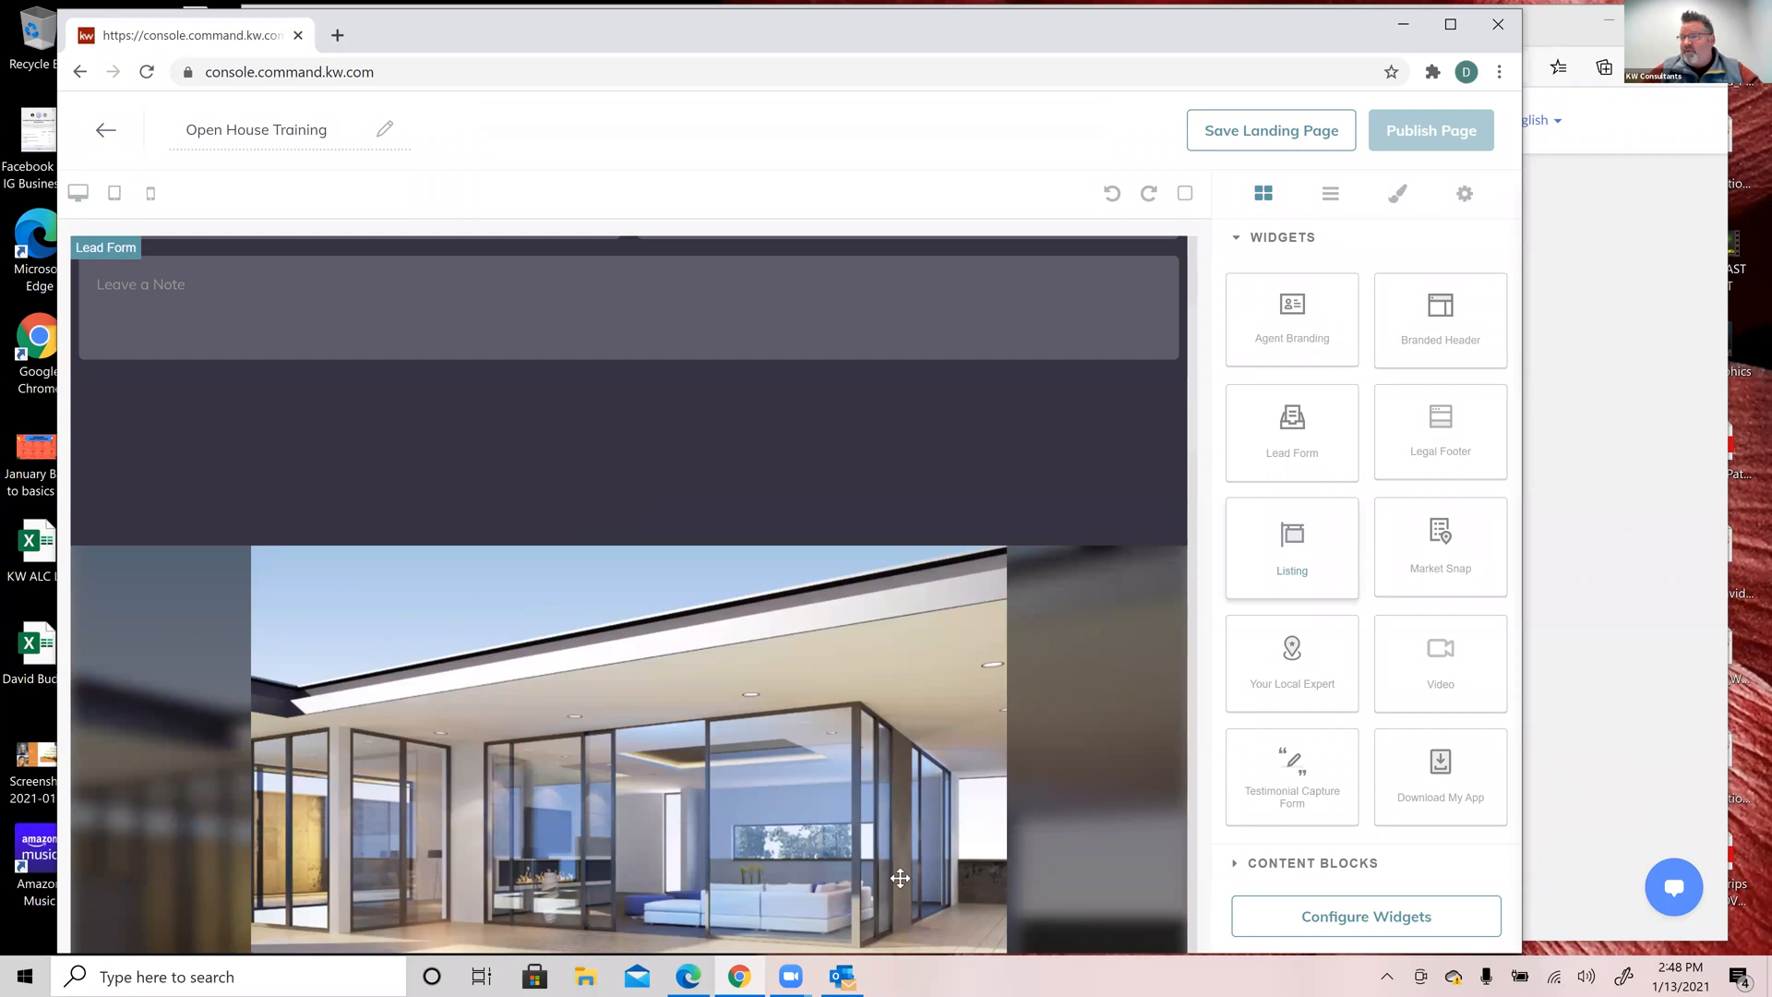
Step: Add a Market Snap of active and sold statistics below the listing map
{"action": "scroll", "coordinate": [900, 878], "scroll_direction": "down", "scroll_amount": 1}
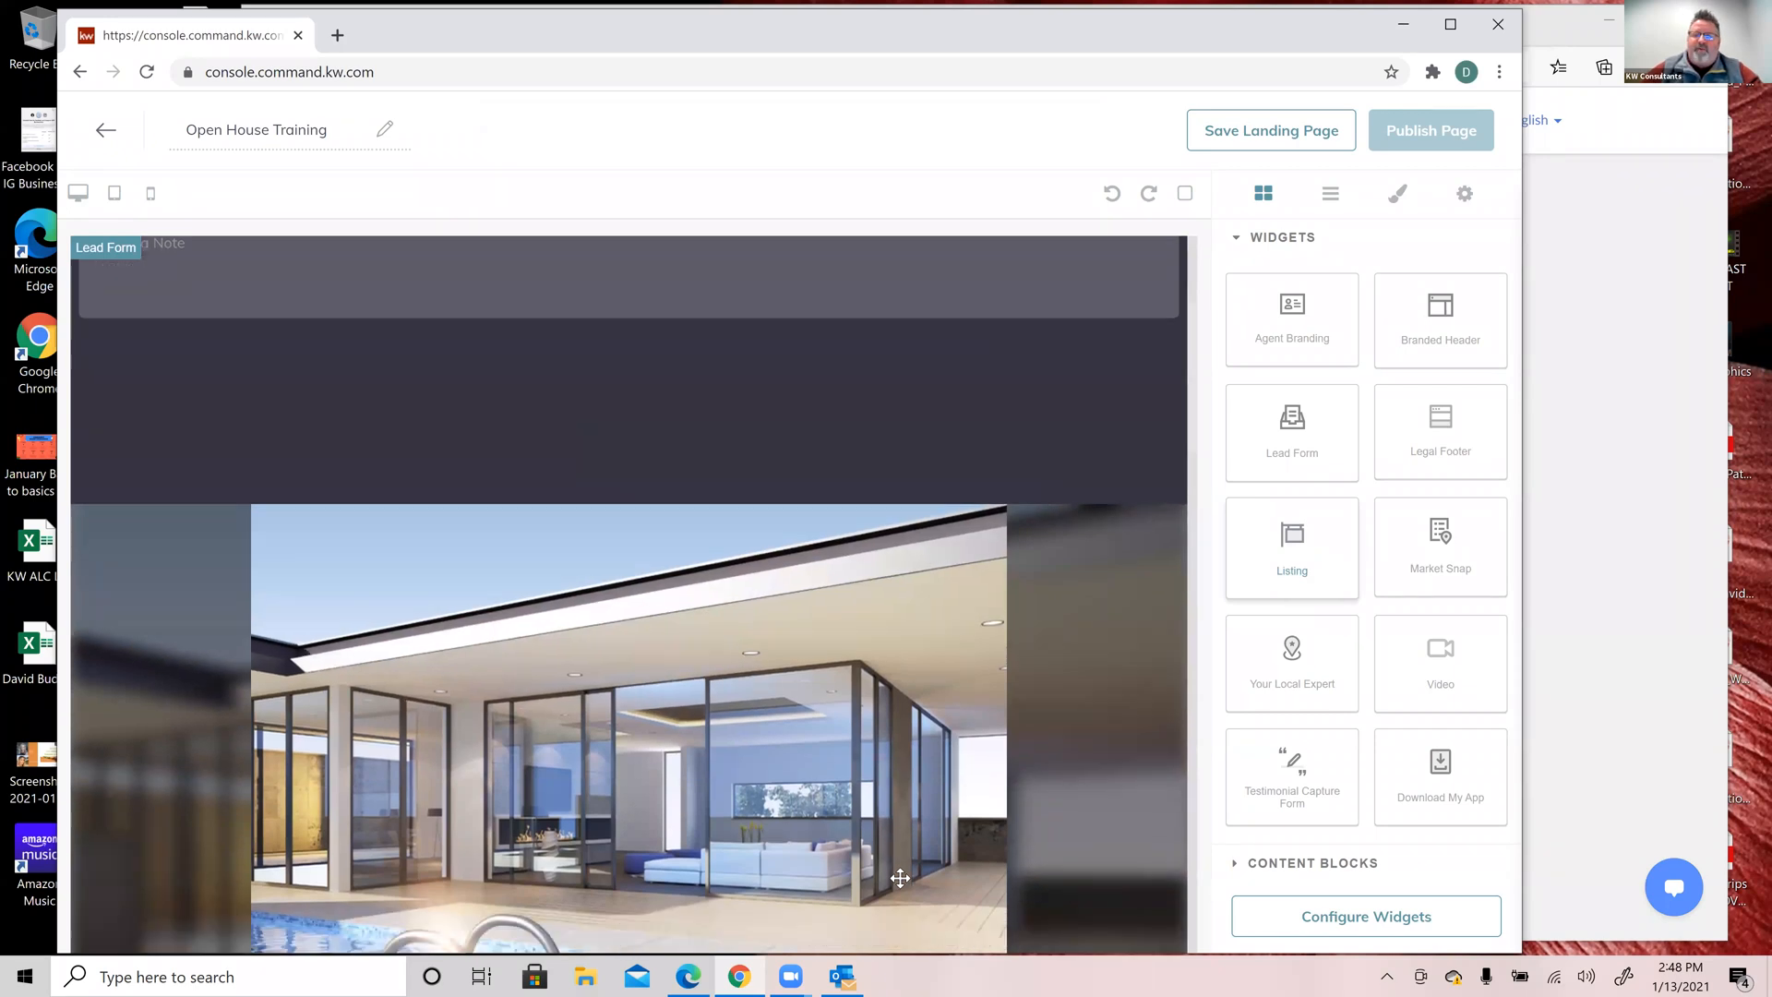
{"action": "scroll", "coordinate": [900, 878], "scroll_direction": "down", "scroll_amount": 10}
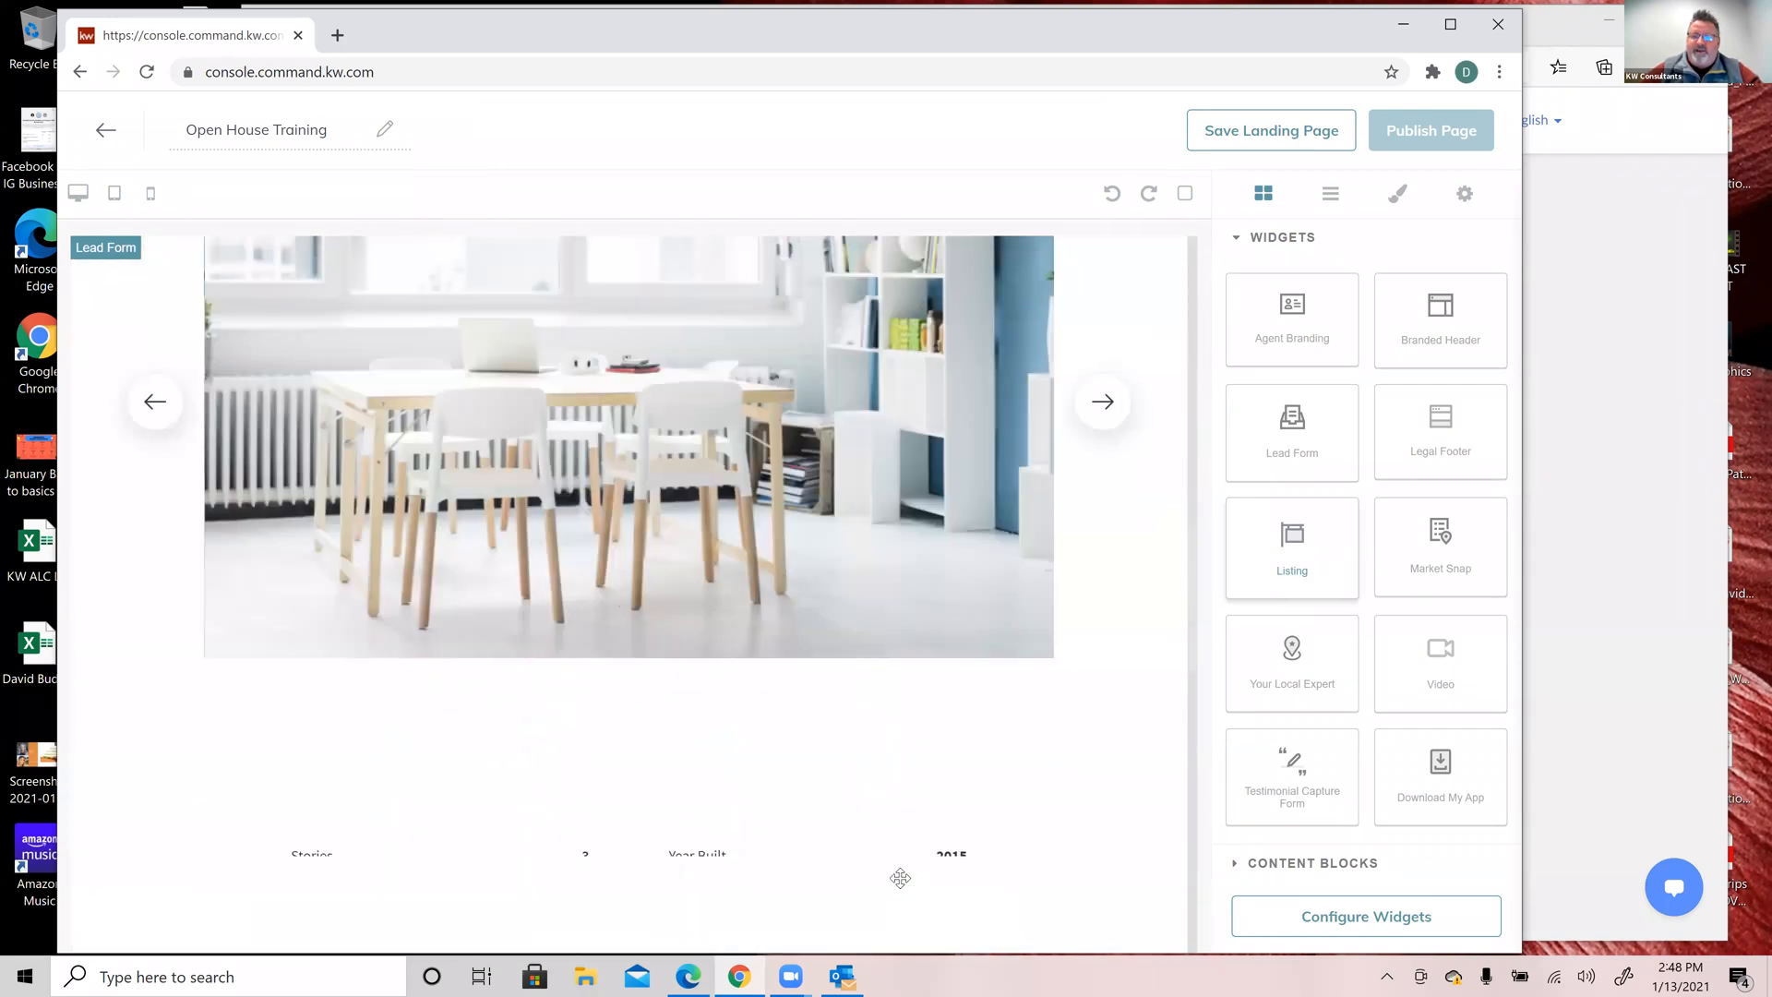
{"action": "scroll", "coordinate": [900, 878], "scroll_direction": "down", "scroll_amount": 8}
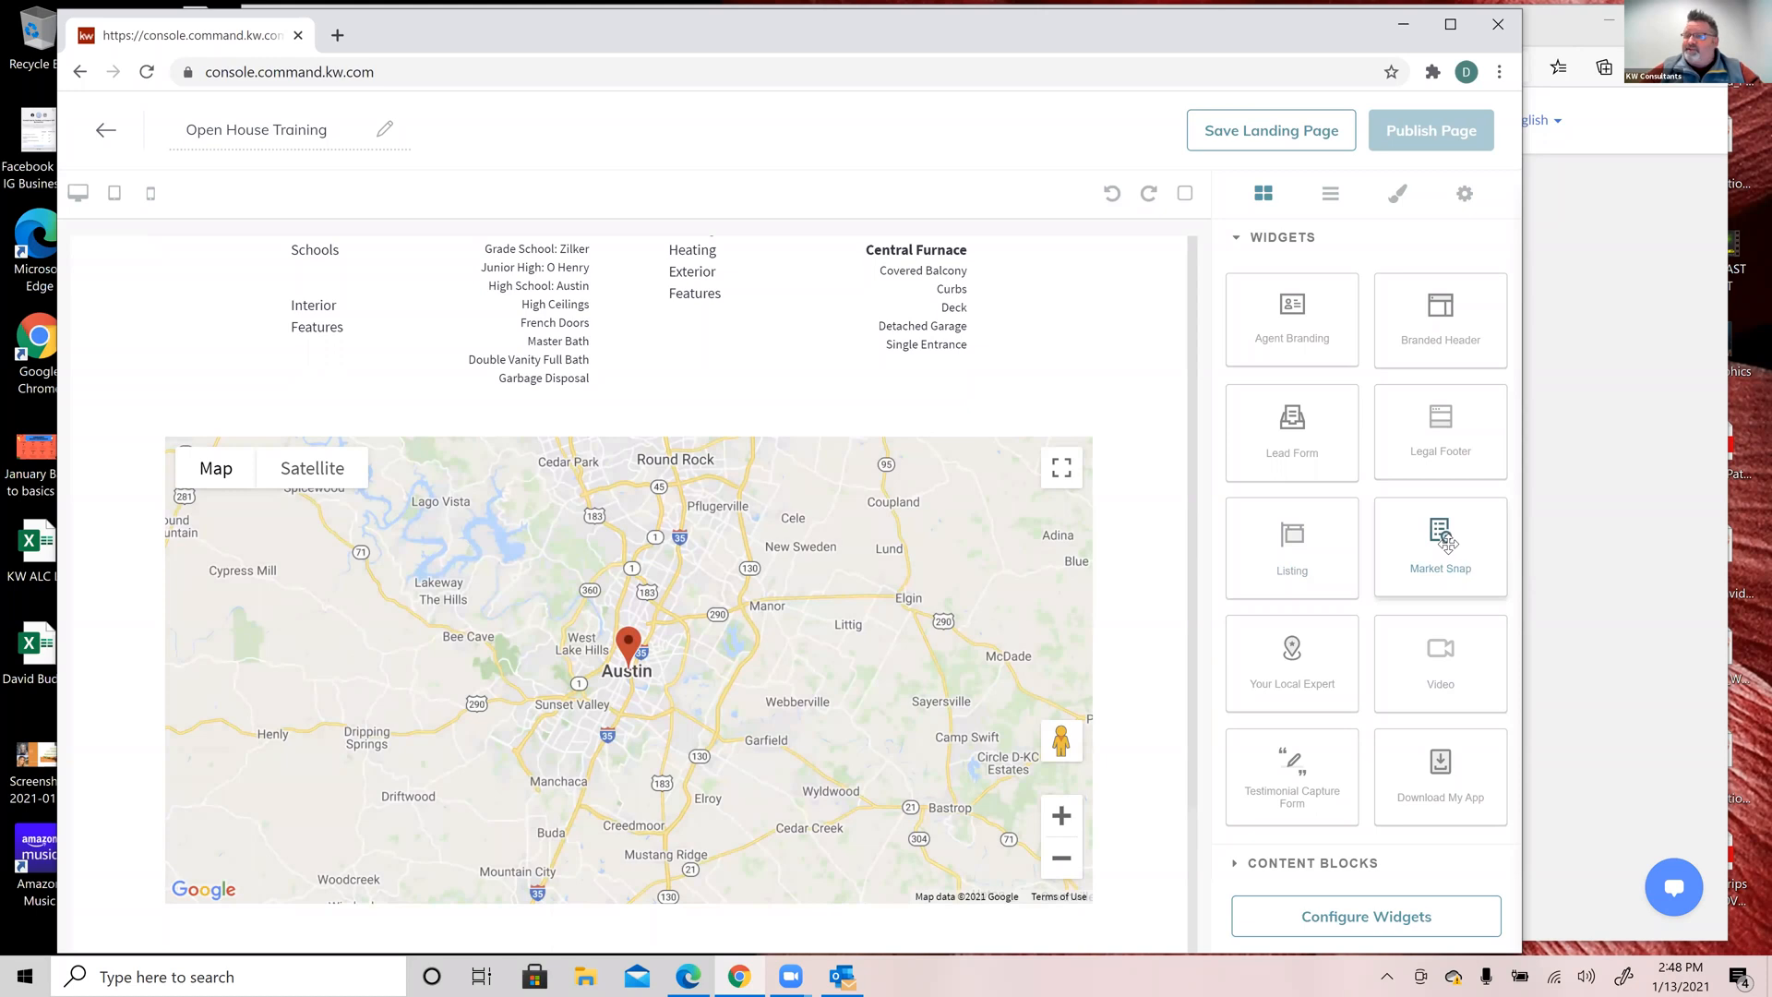
{"action": "left_click_drag", "start_coordinate": [1447, 545], "coordinate": [929, 925]}
{"action": "scroll", "coordinate": [994, 728], "scroll_direction": "down", "scroll_amount": 5}
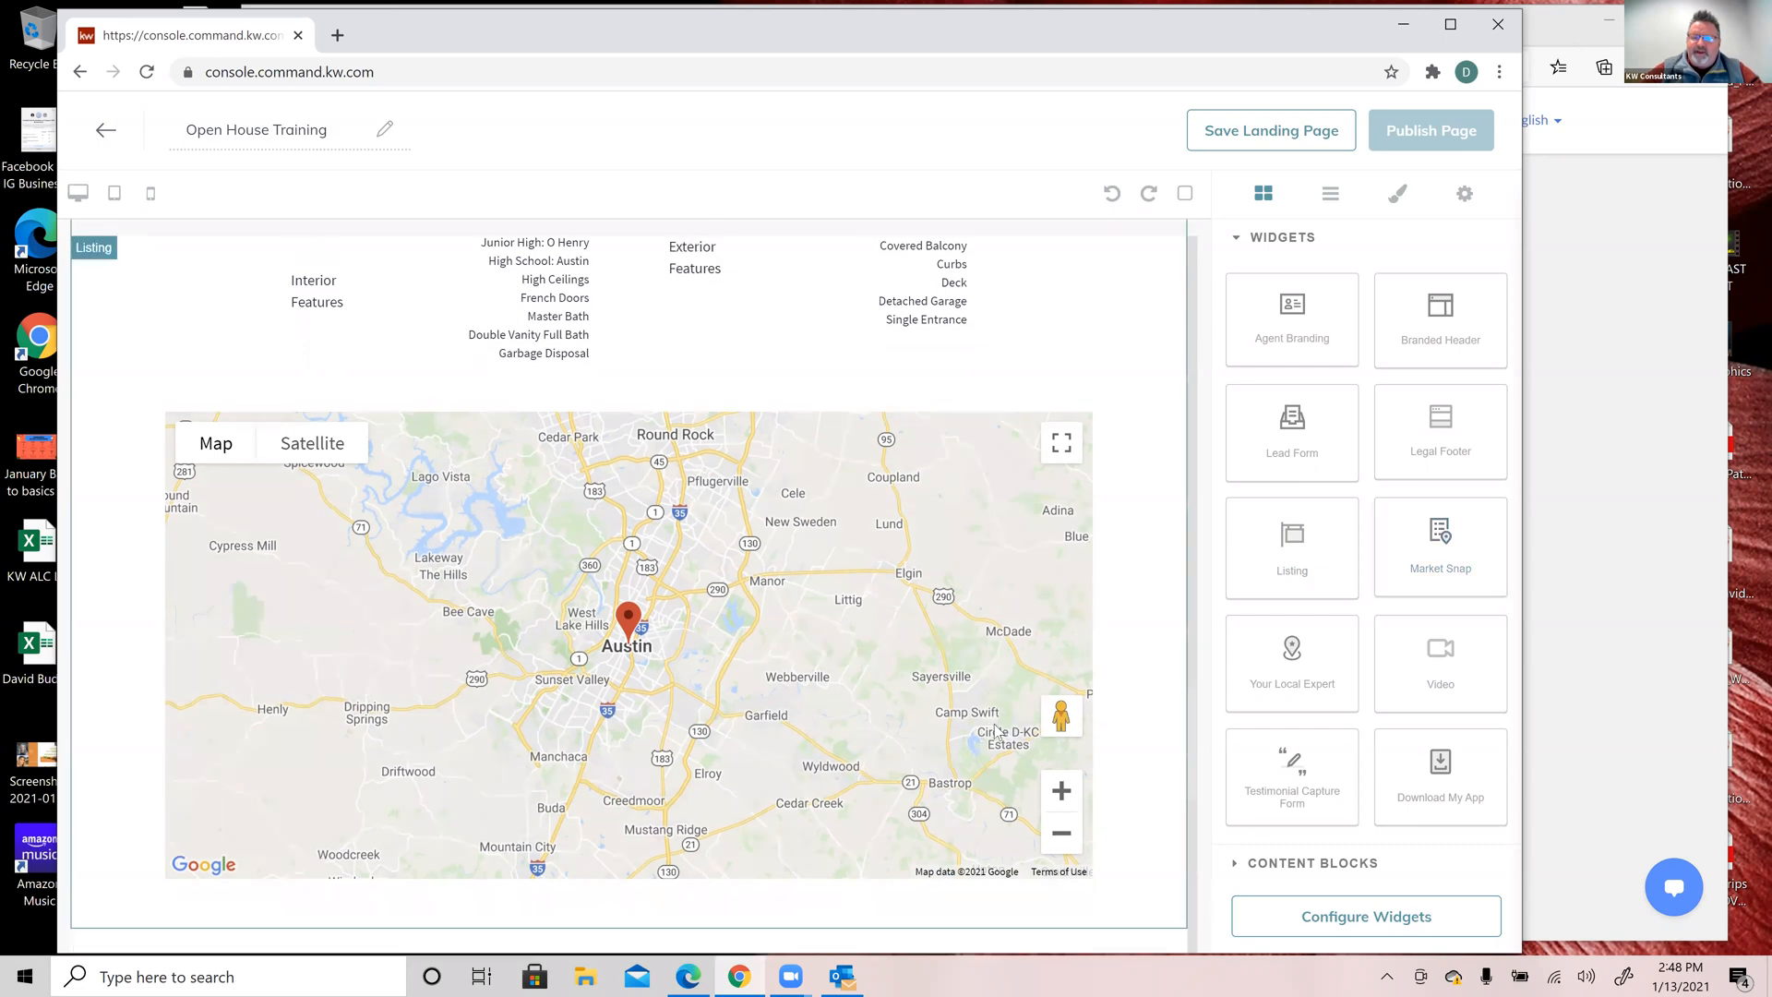
{"action": "scroll", "coordinate": [1156, 688], "scroll_direction": "down", "scroll_amount": 5}
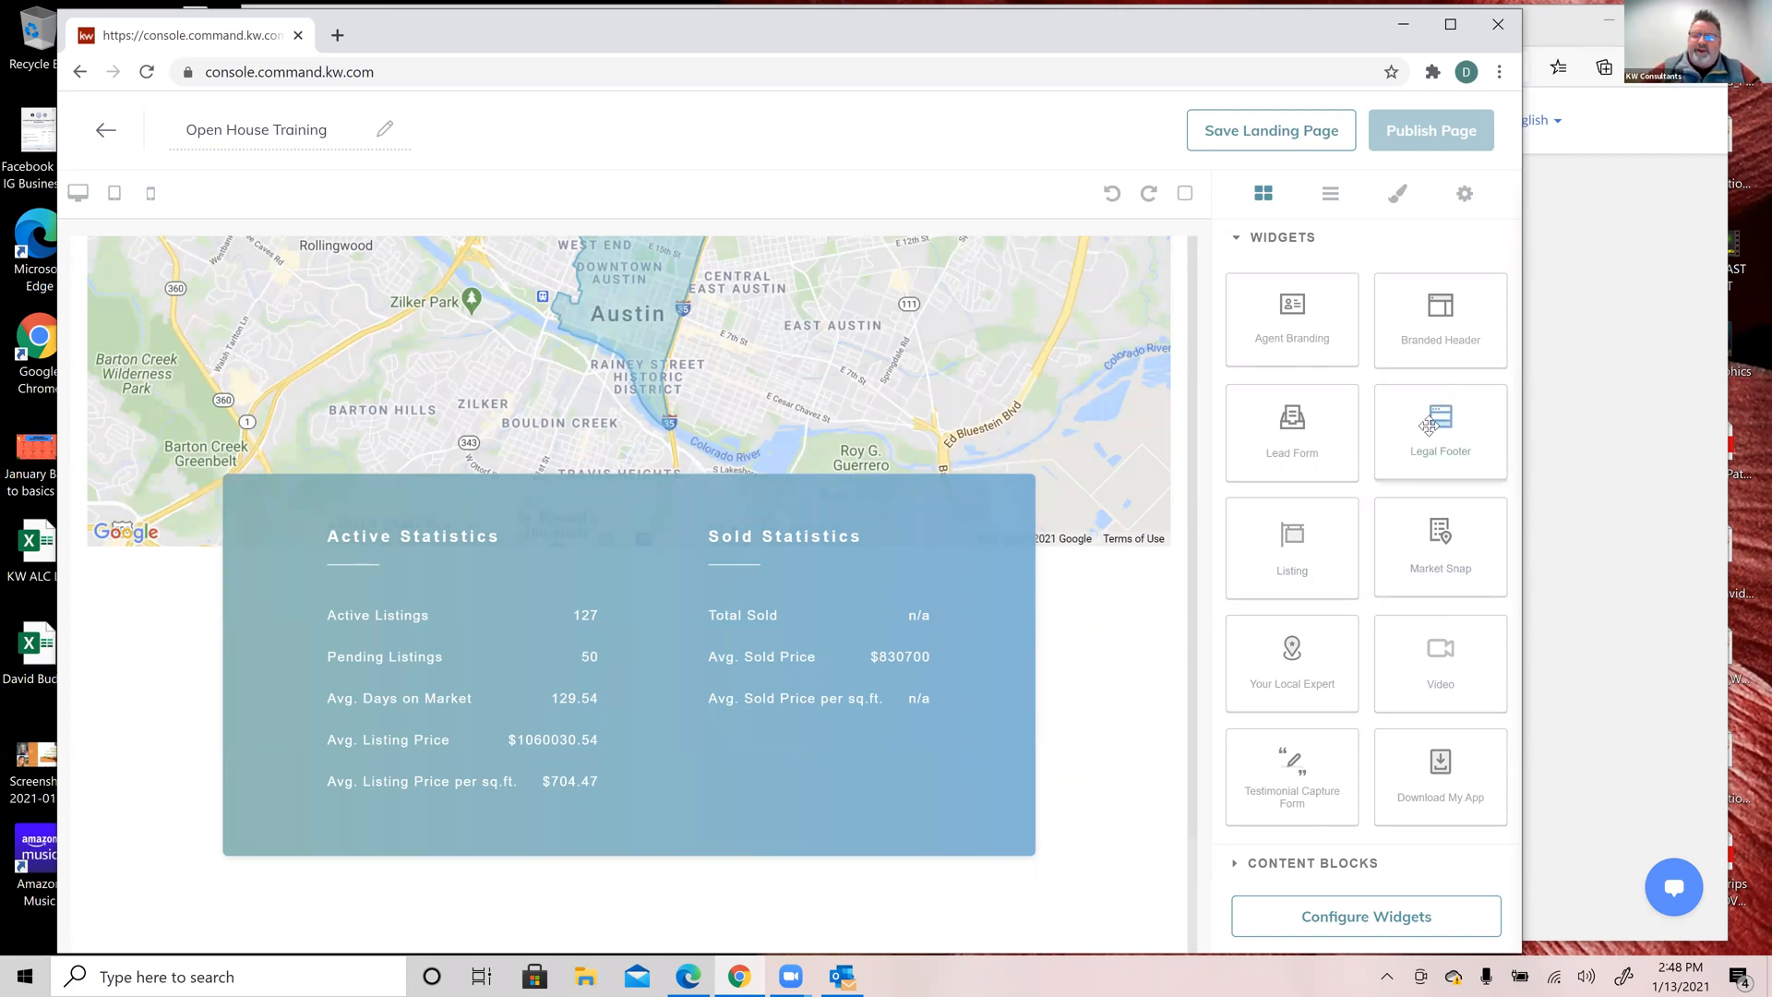
{"action": "left_click_drag", "start_coordinate": [1439, 427], "coordinate": [845, 914]}
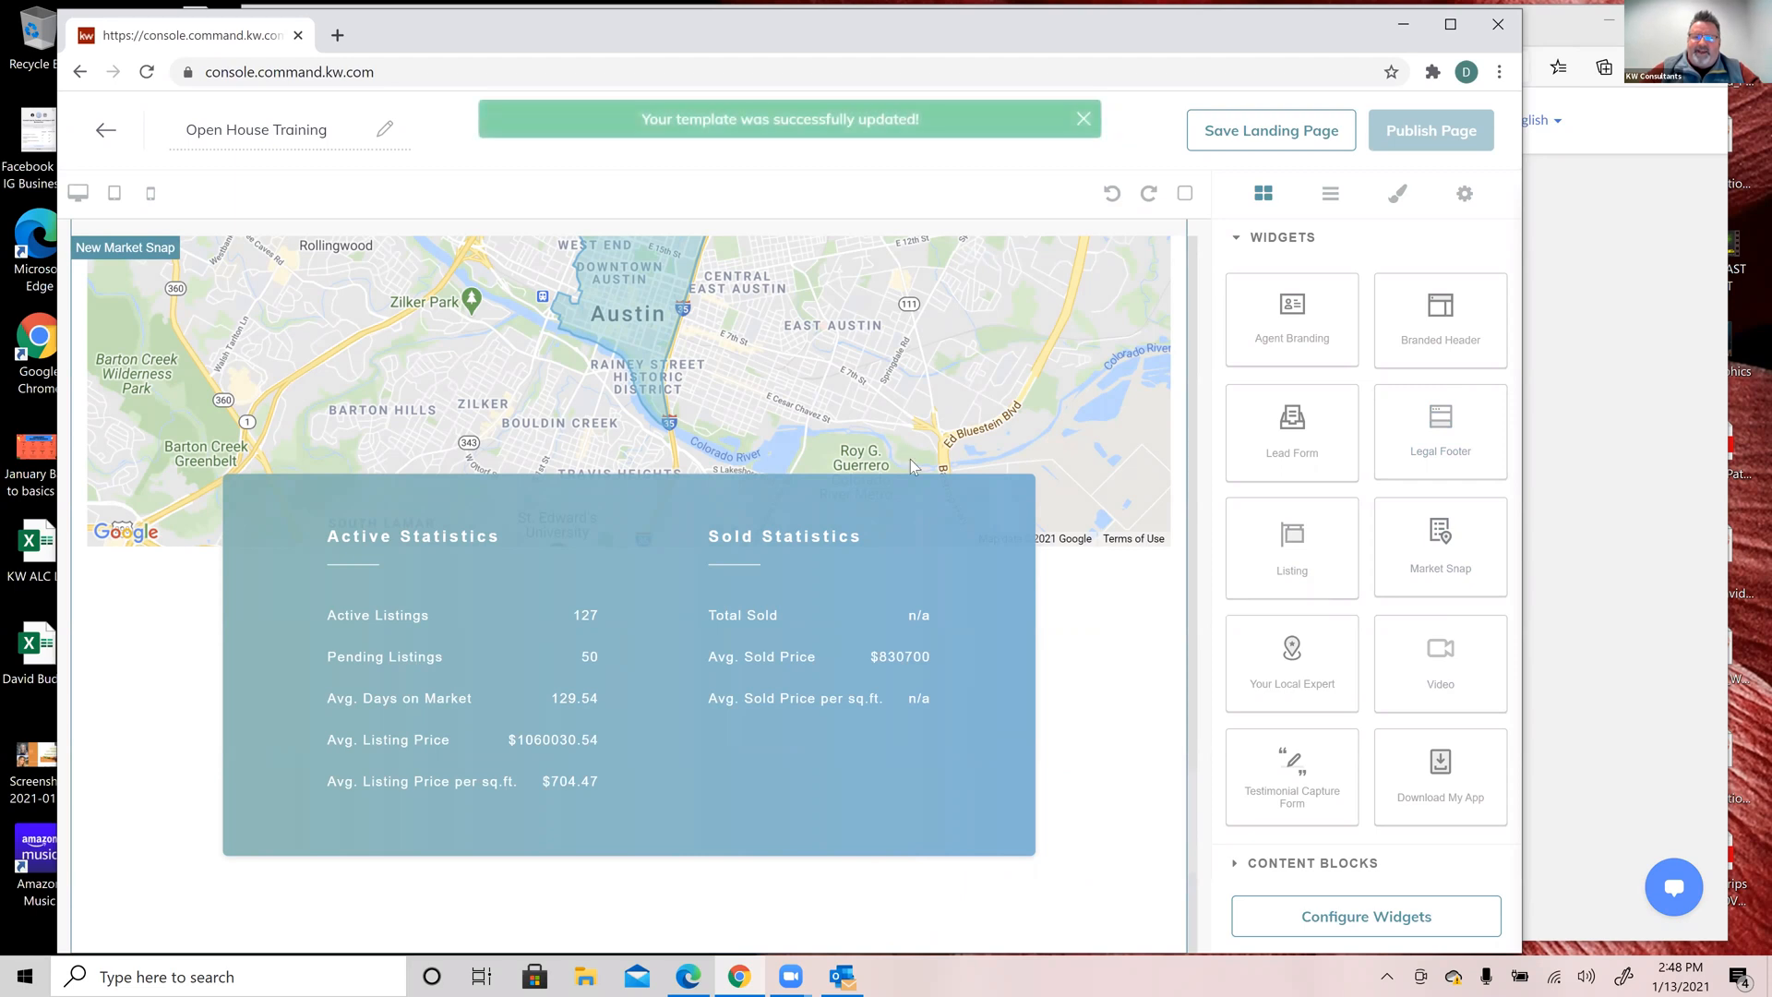
{"action": "scroll", "coordinate": [911, 464], "scroll_direction": "up", "scroll_amount": 10}
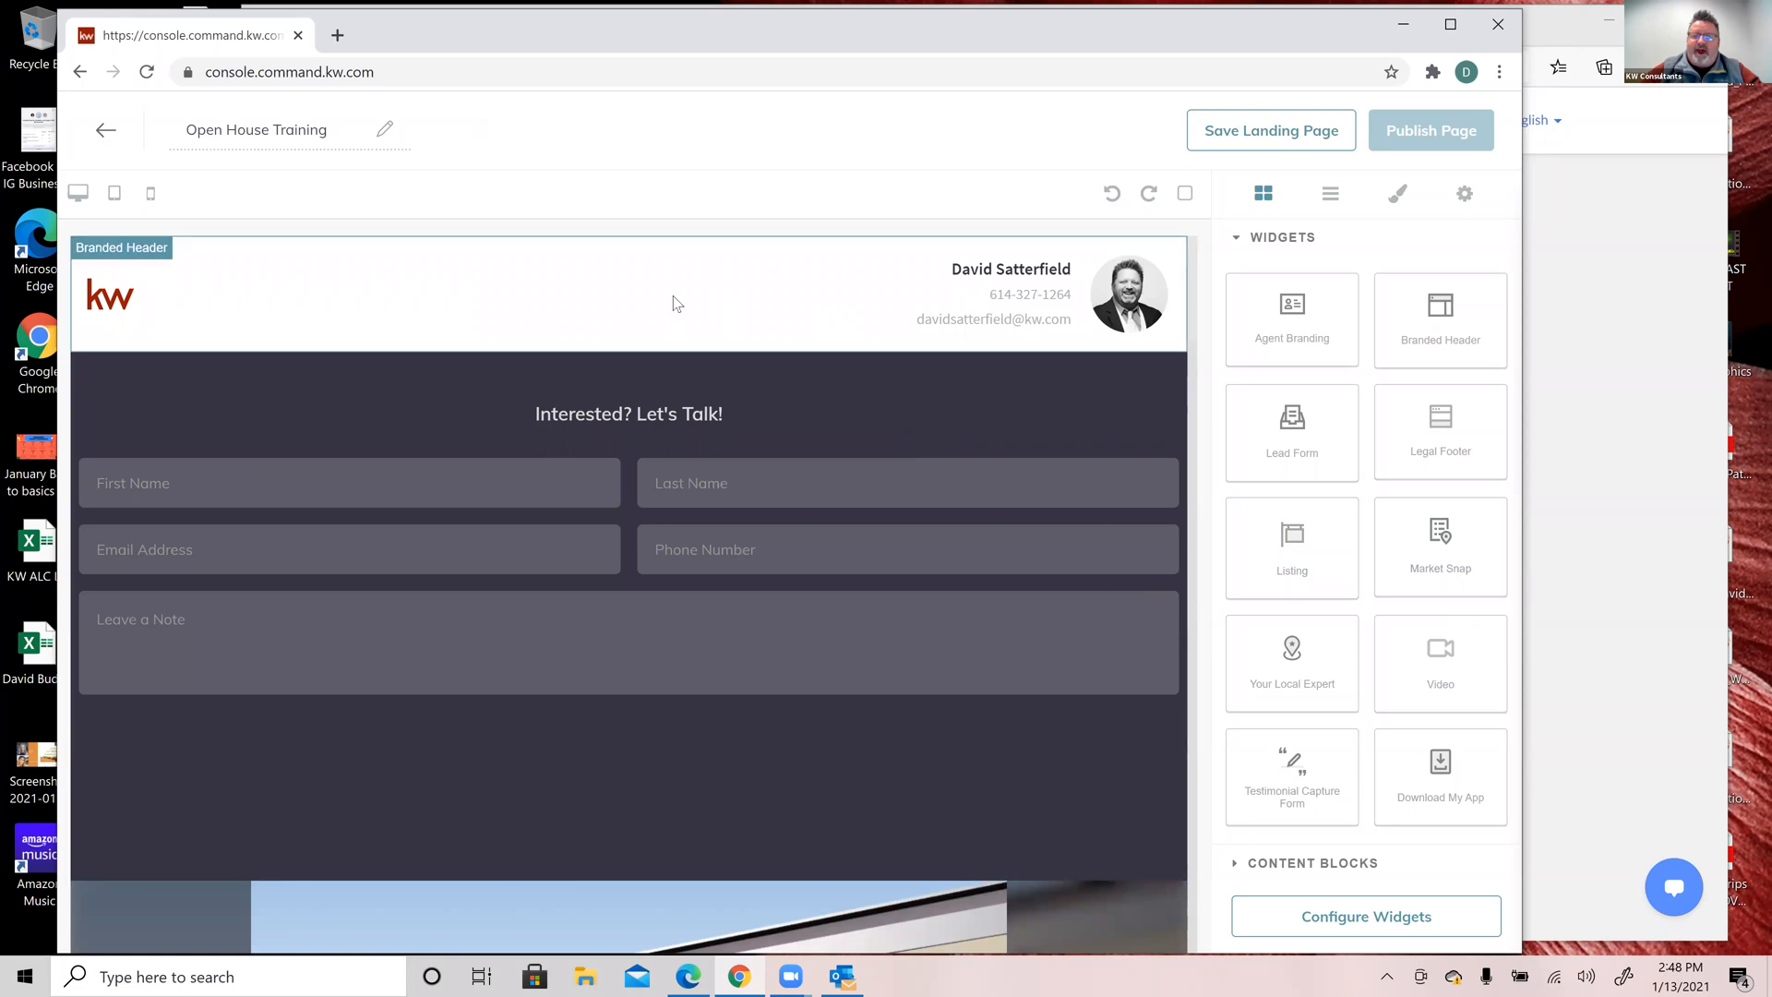
{"action": "scroll", "coordinate": [667, 414], "scroll_direction": "down", "scroll_amount": 5}
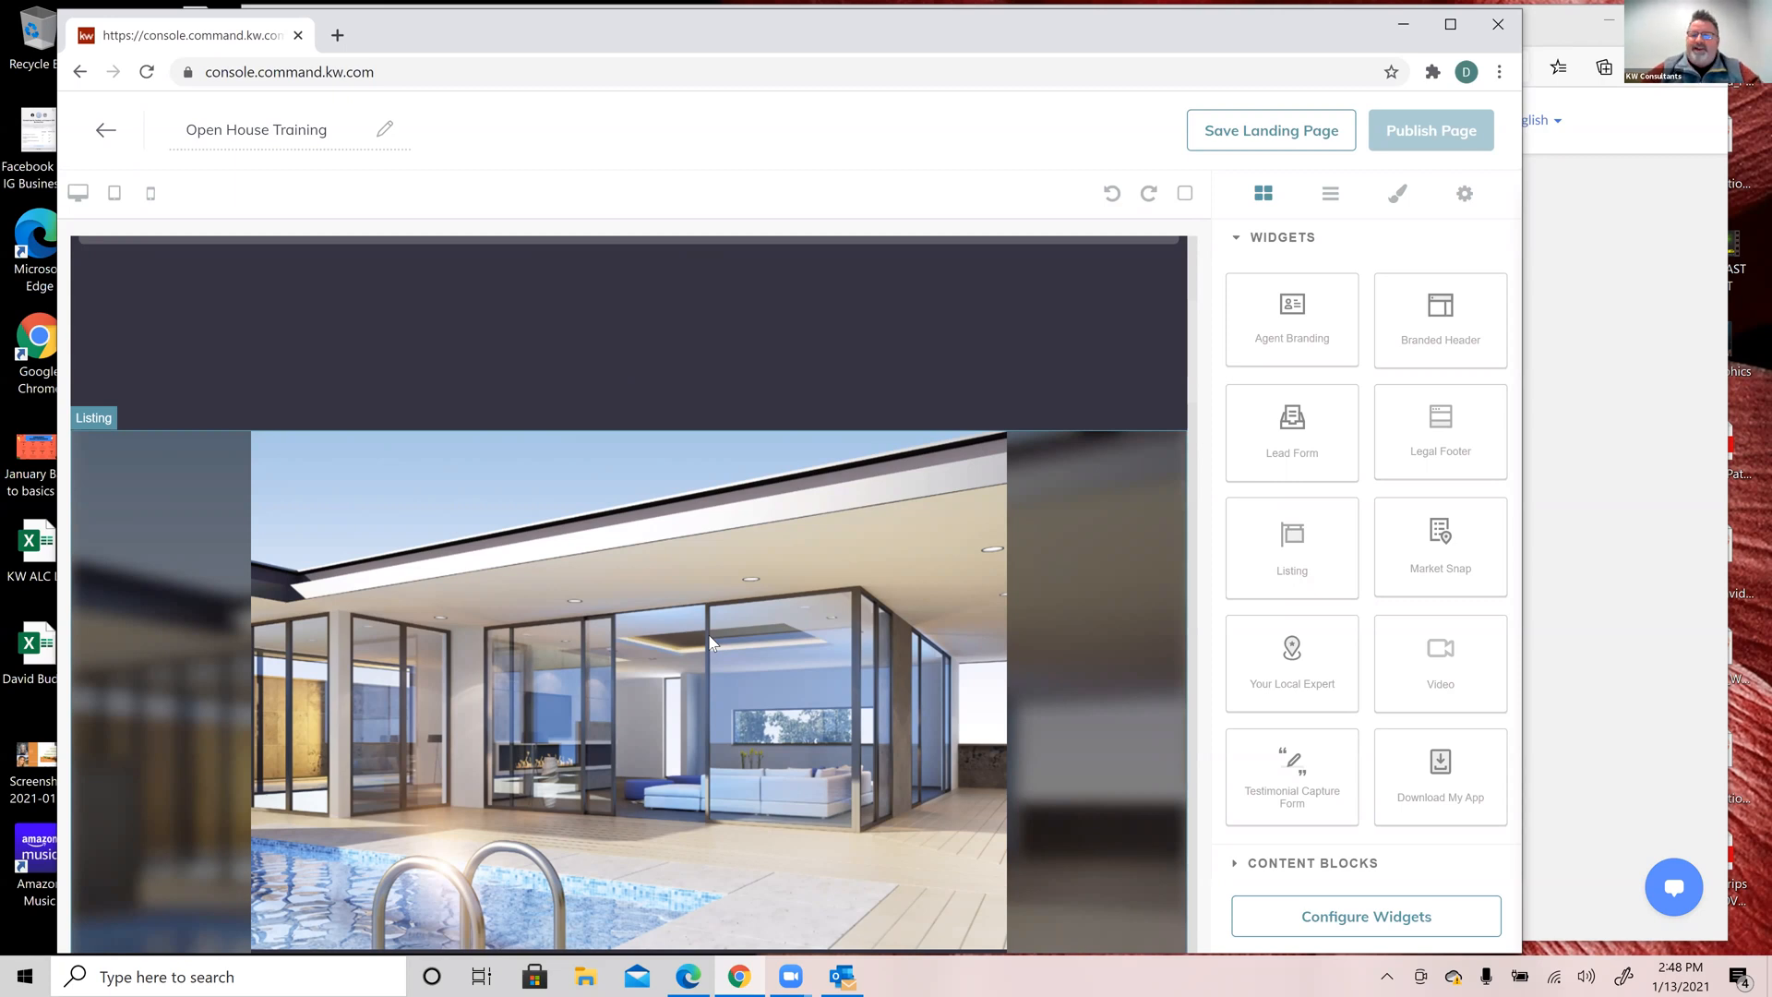
{"action": "scroll", "coordinate": [711, 641], "scroll_direction": "down", "scroll_amount": 1}
{"action": "scroll", "coordinate": [710, 640], "scroll_direction": "down", "scroll_amount": 15}
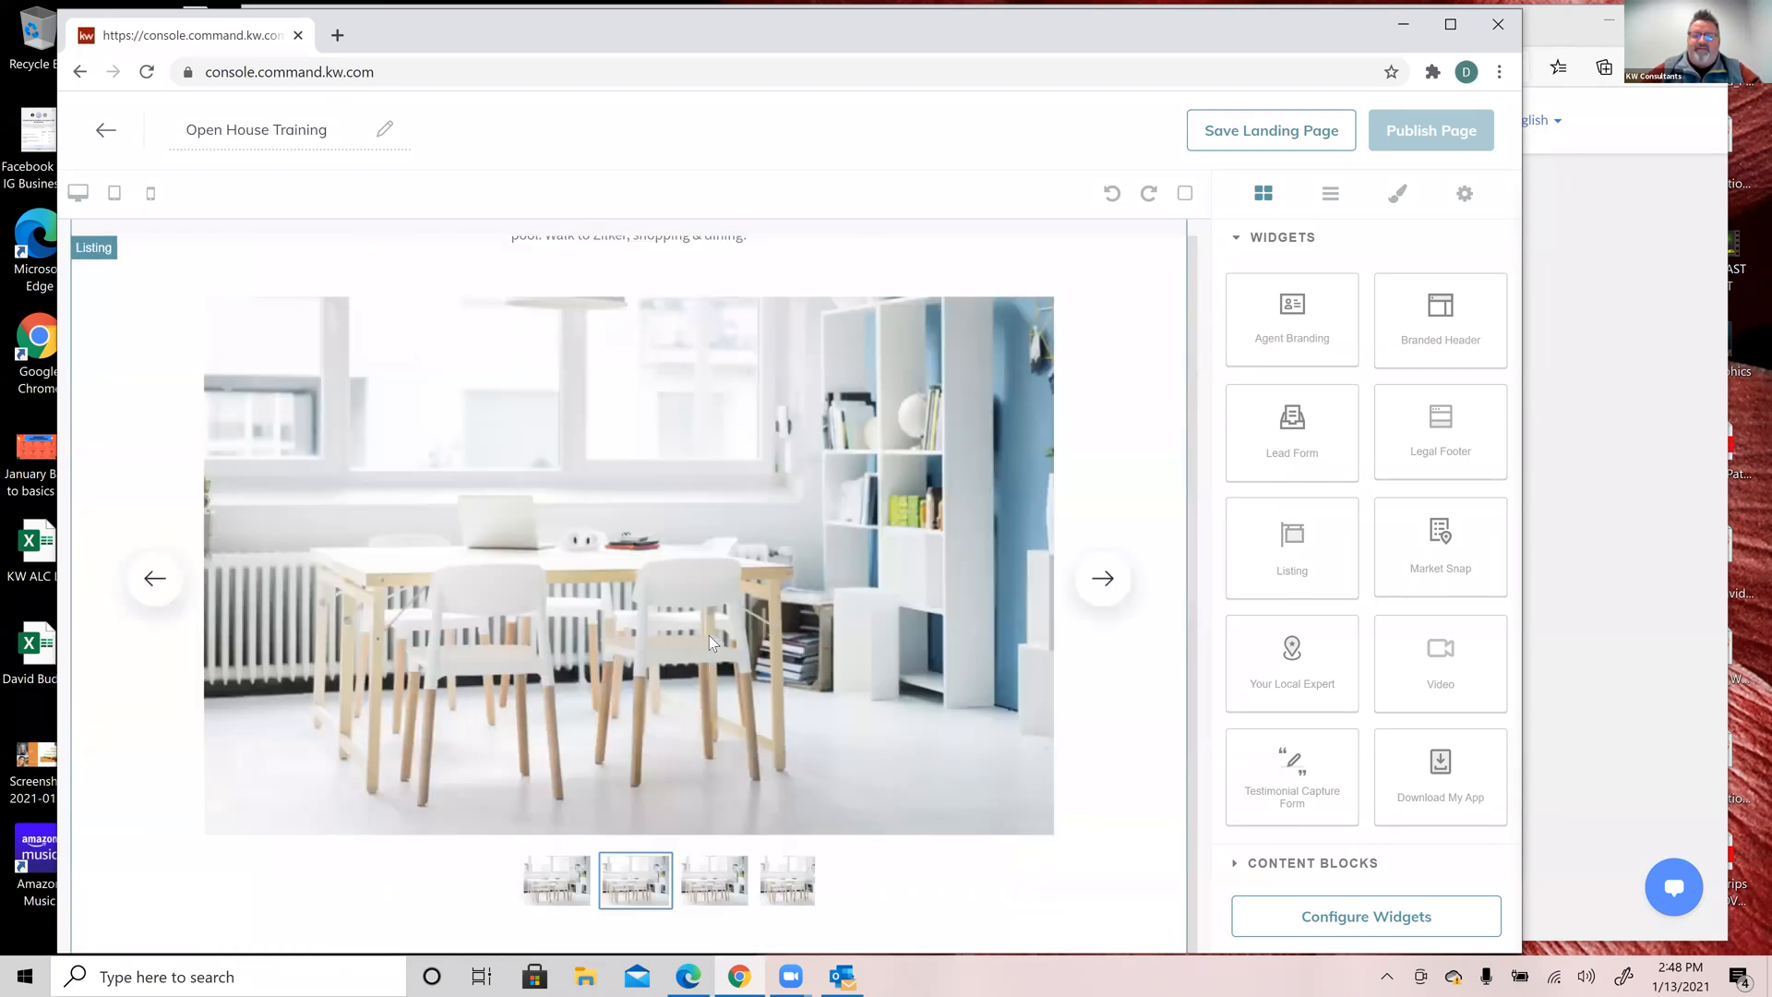
{"action": "scroll", "coordinate": [709, 635], "scroll_direction": "down", "scroll_amount": 10}
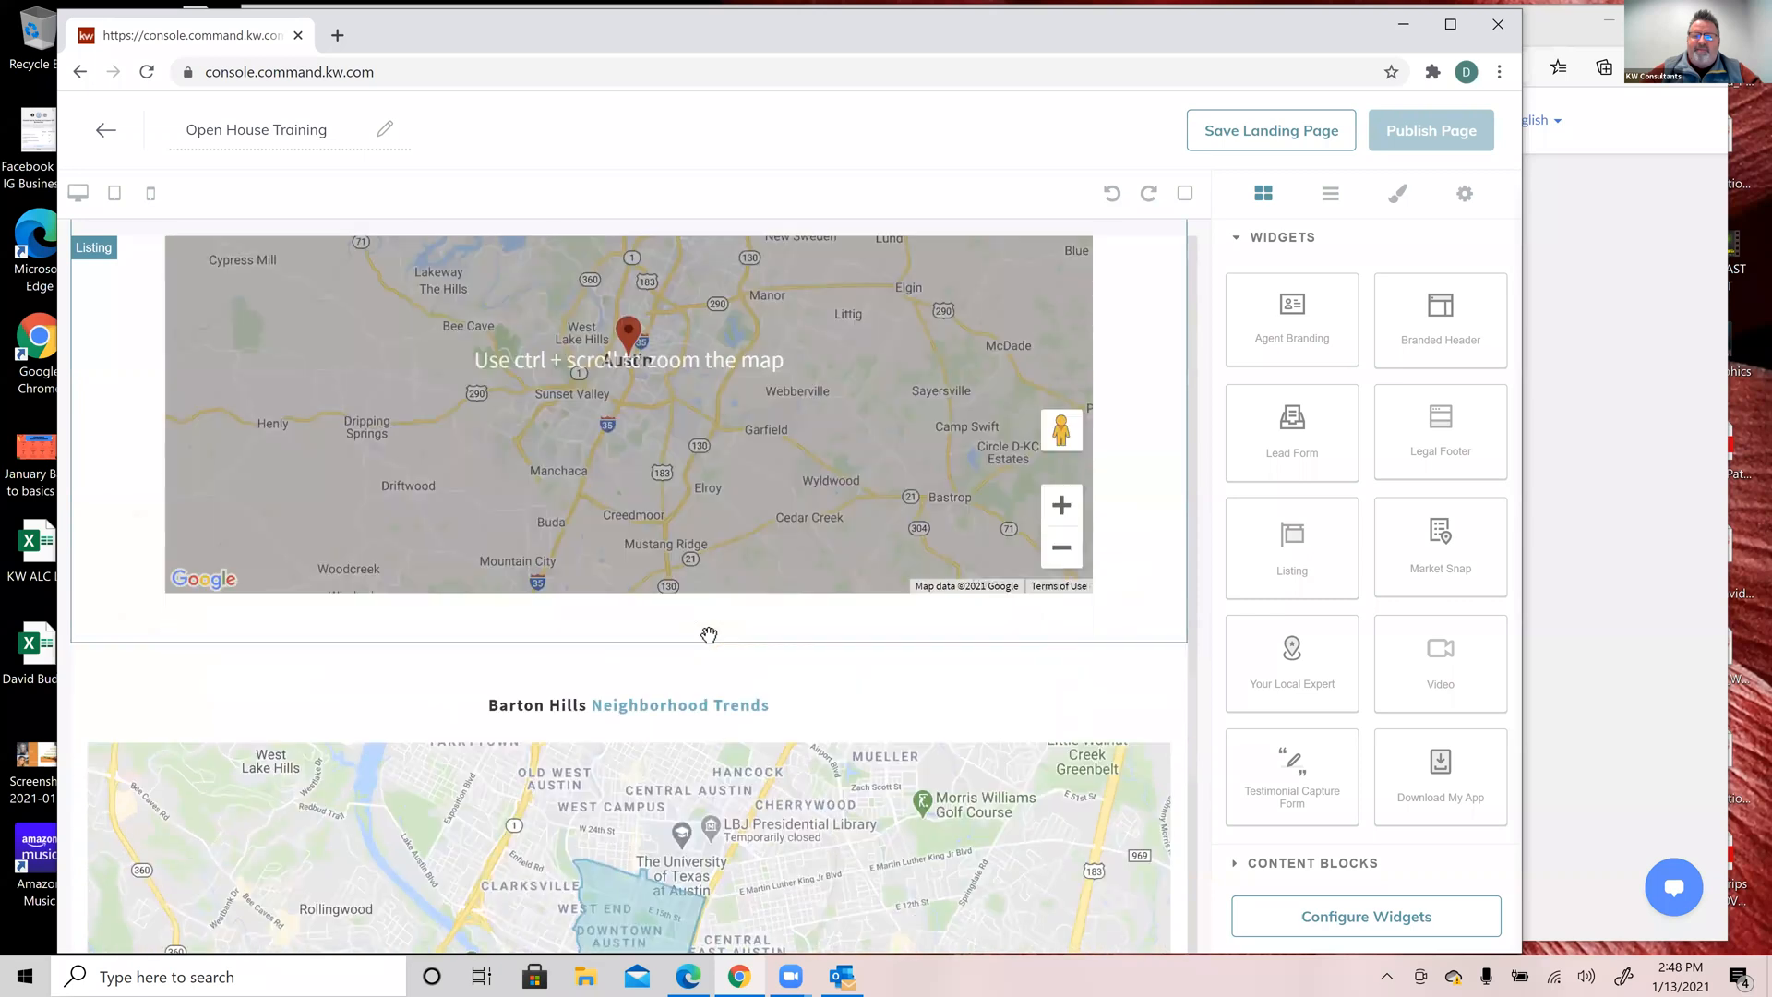
{"action": "scroll", "coordinate": [543, 538], "scroll_direction": "down", "scroll_amount": 1}
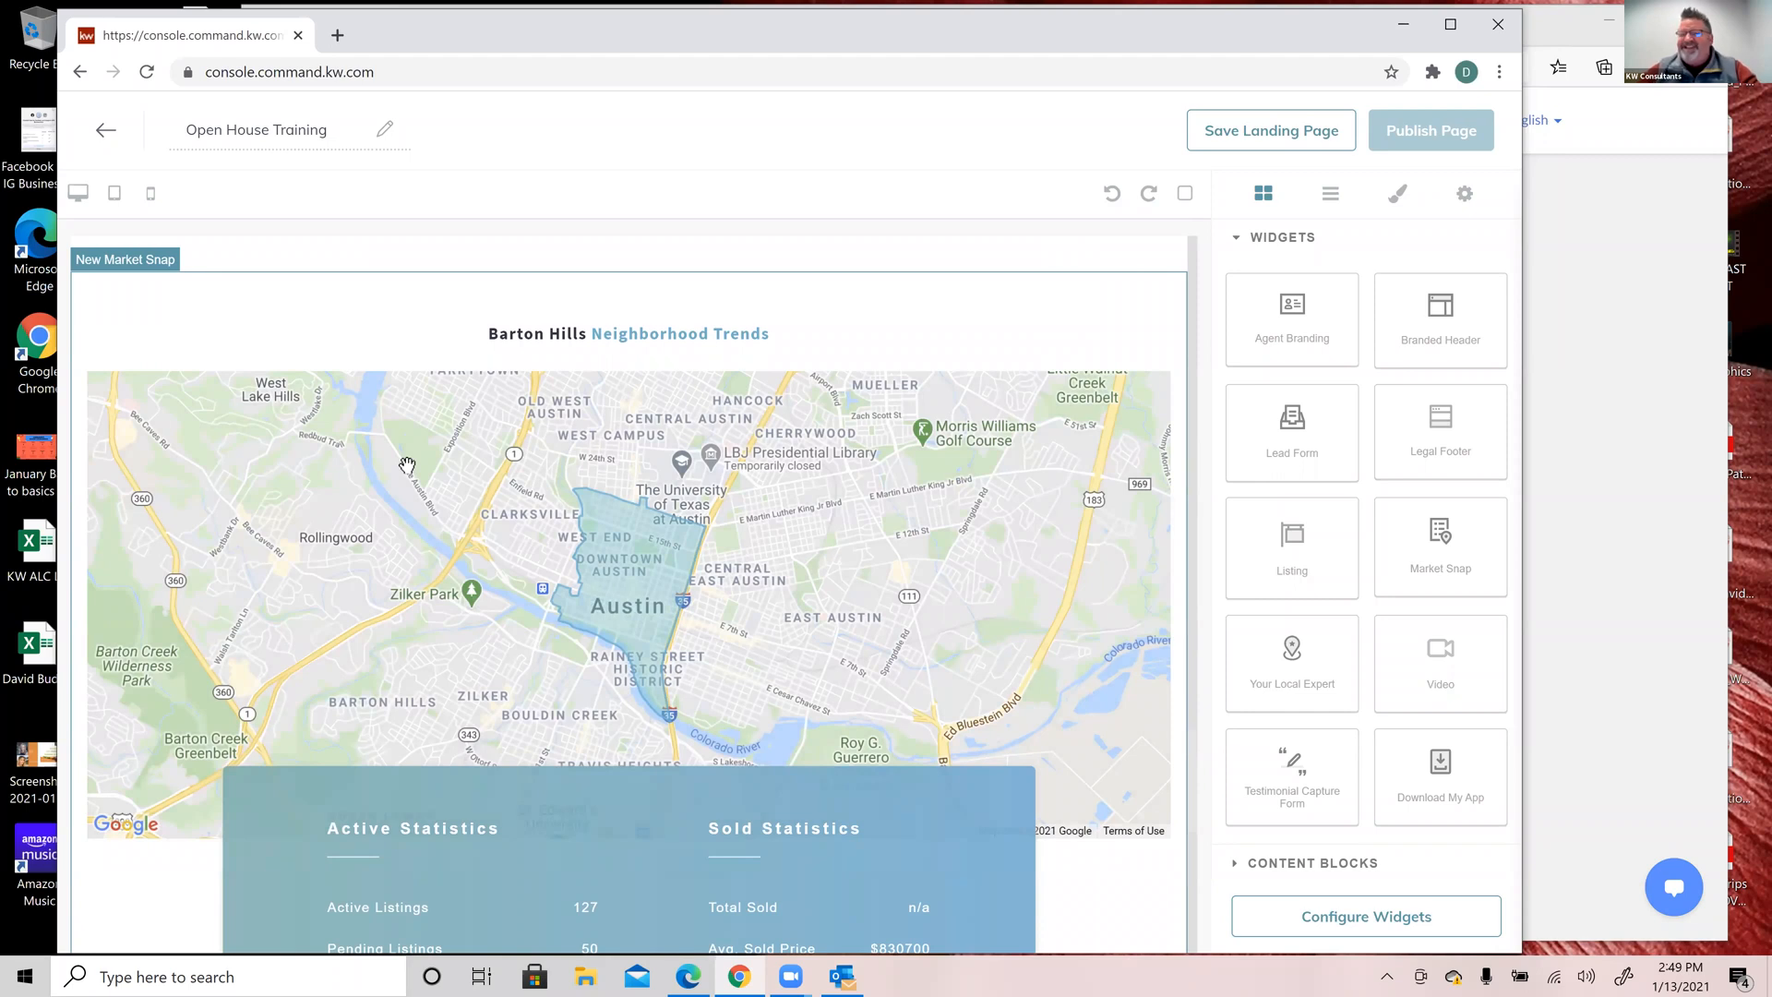
{"action": "scroll", "coordinate": [407, 465], "scroll_direction": "down", "scroll_amount": 10}
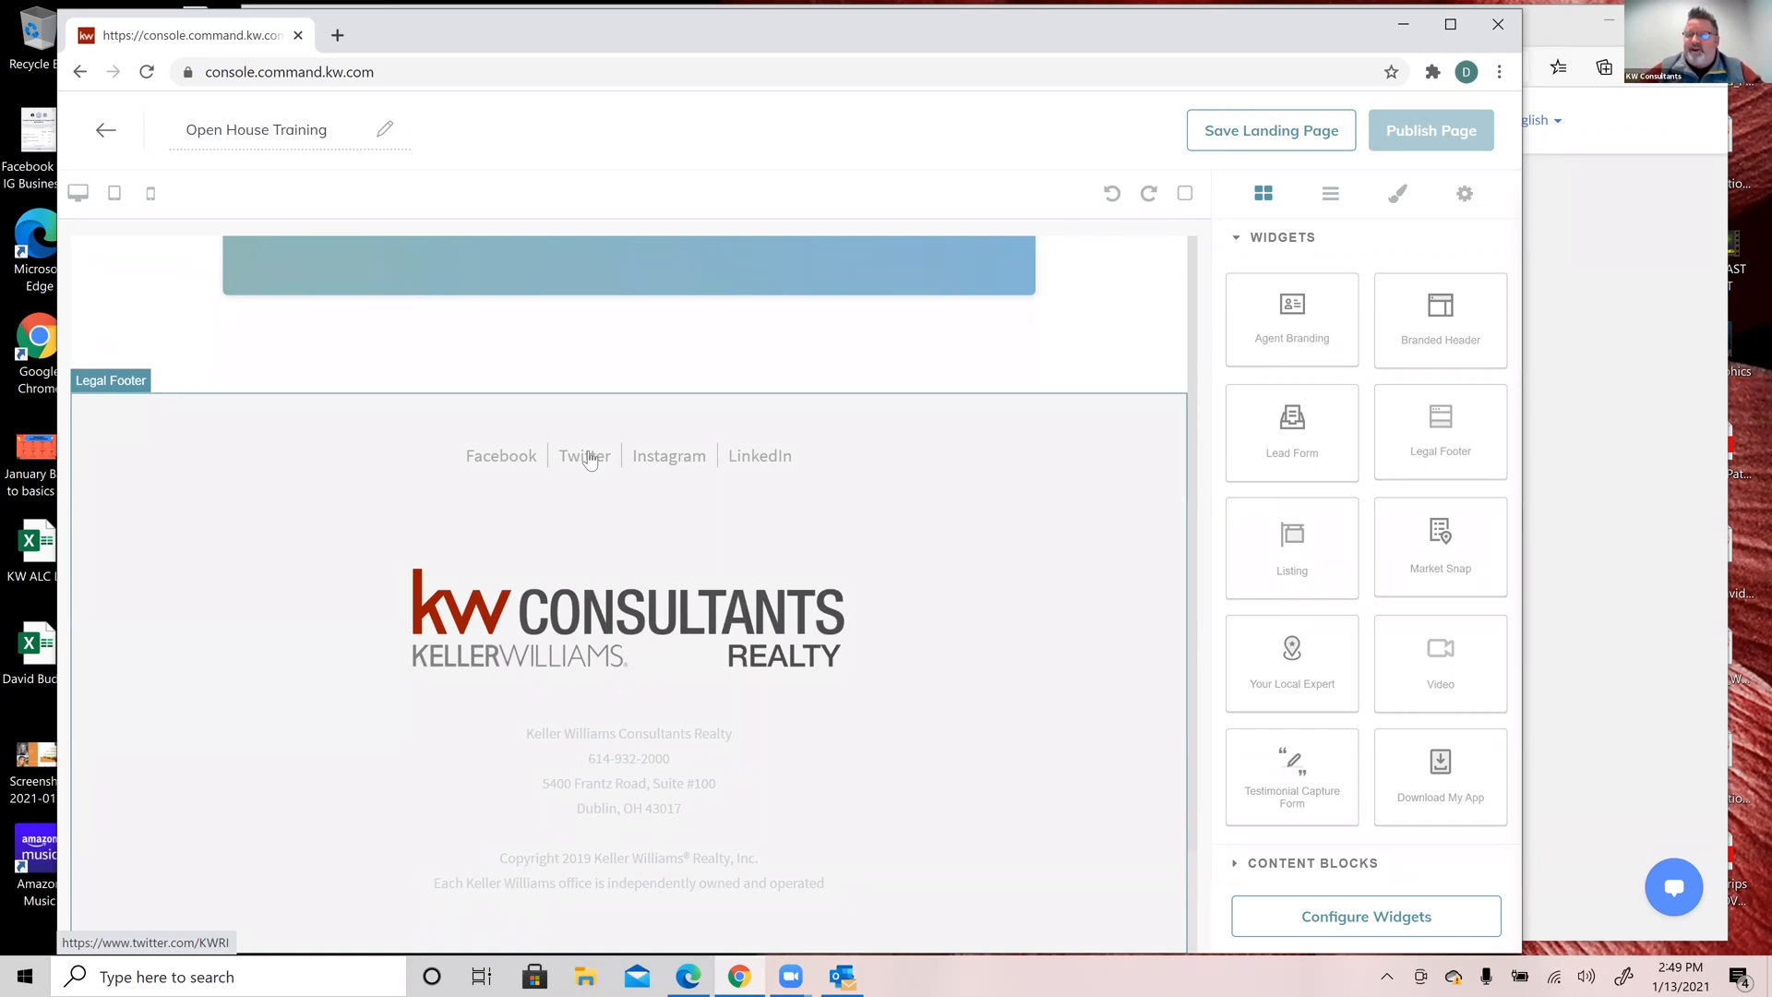
{"action": "scroll", "coordinate": [589, 459], "scroll_direction": "up", "scroll_amount": 20}
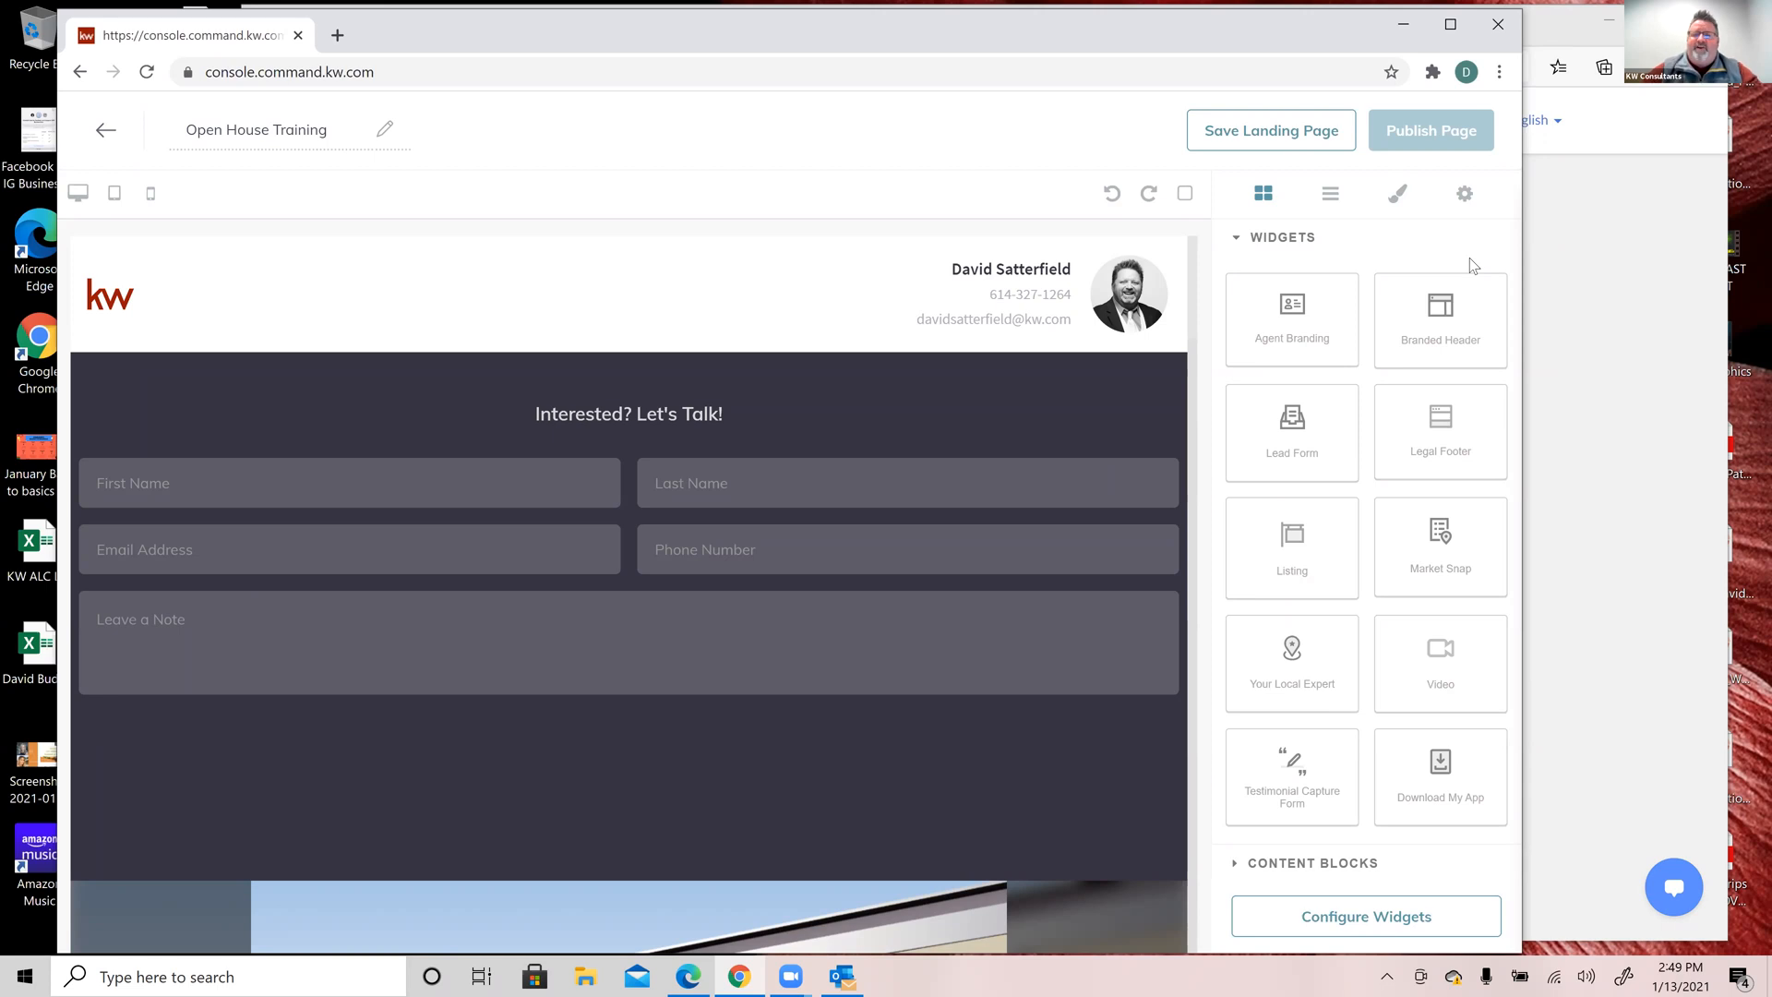
Step: Delete the existing top header section and drag a Branded Header widget onto the page top
{"action": "left_click", "coordinate": [671, 307]}
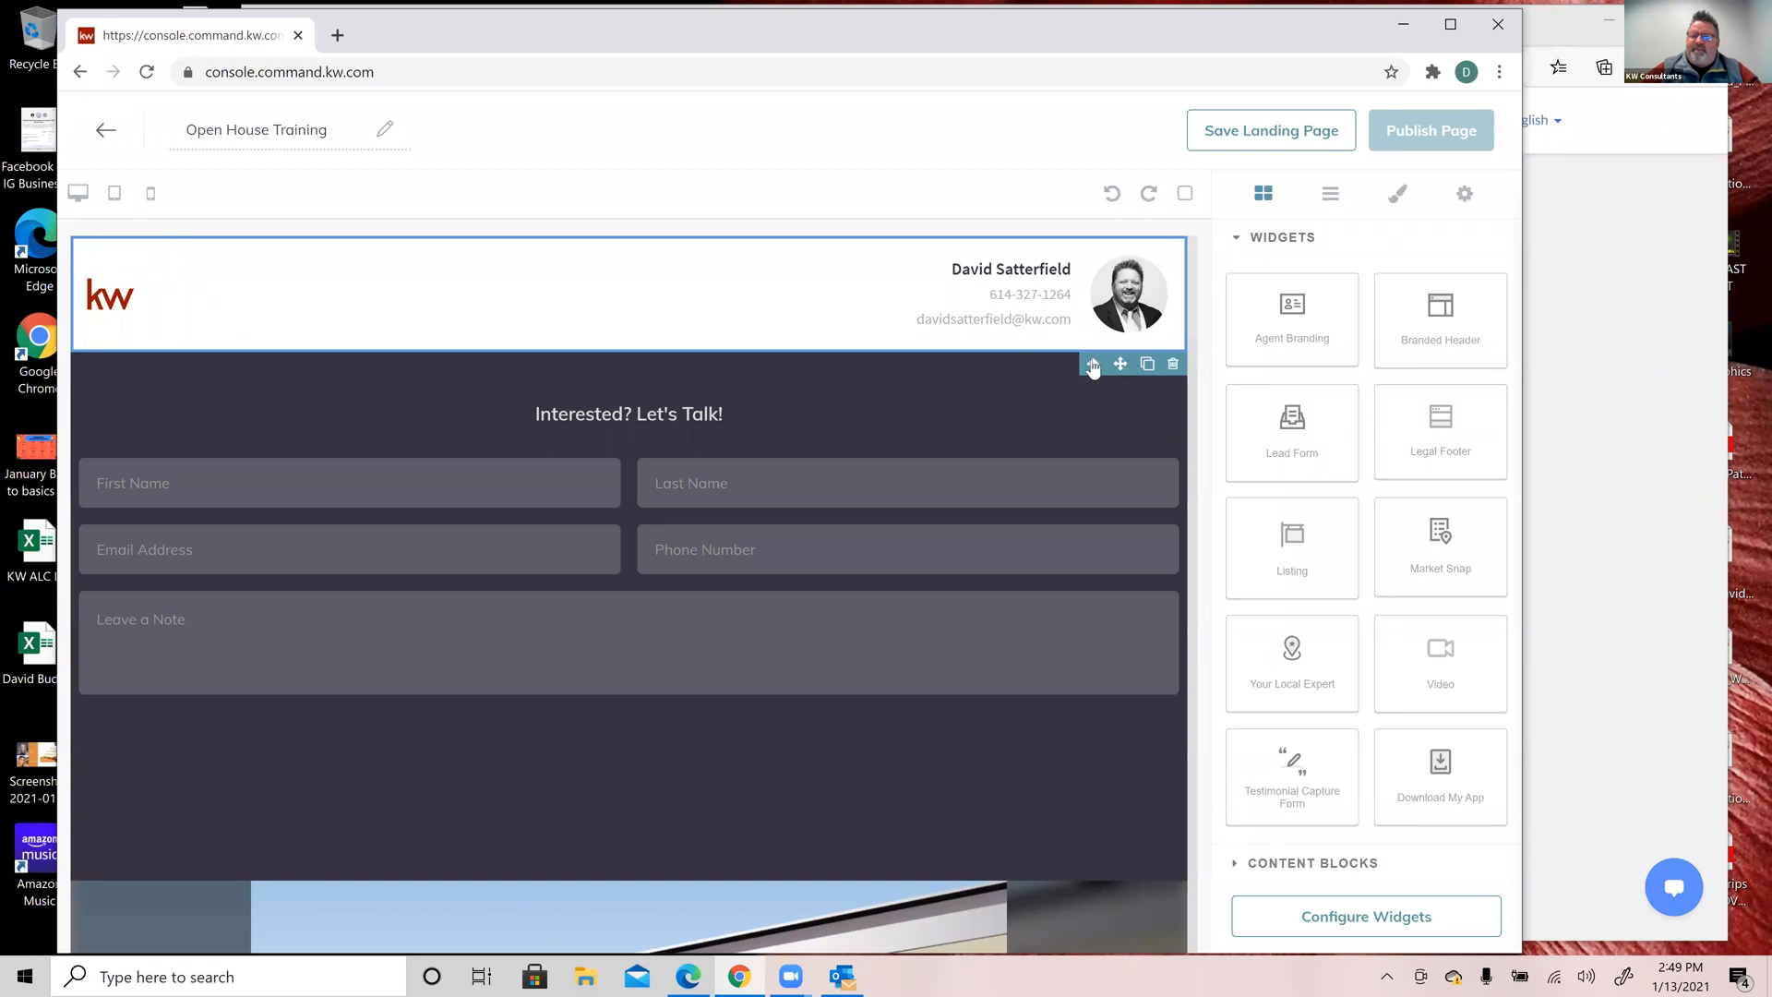
{"action": "left_click", "coordinate": [1174, 365]}
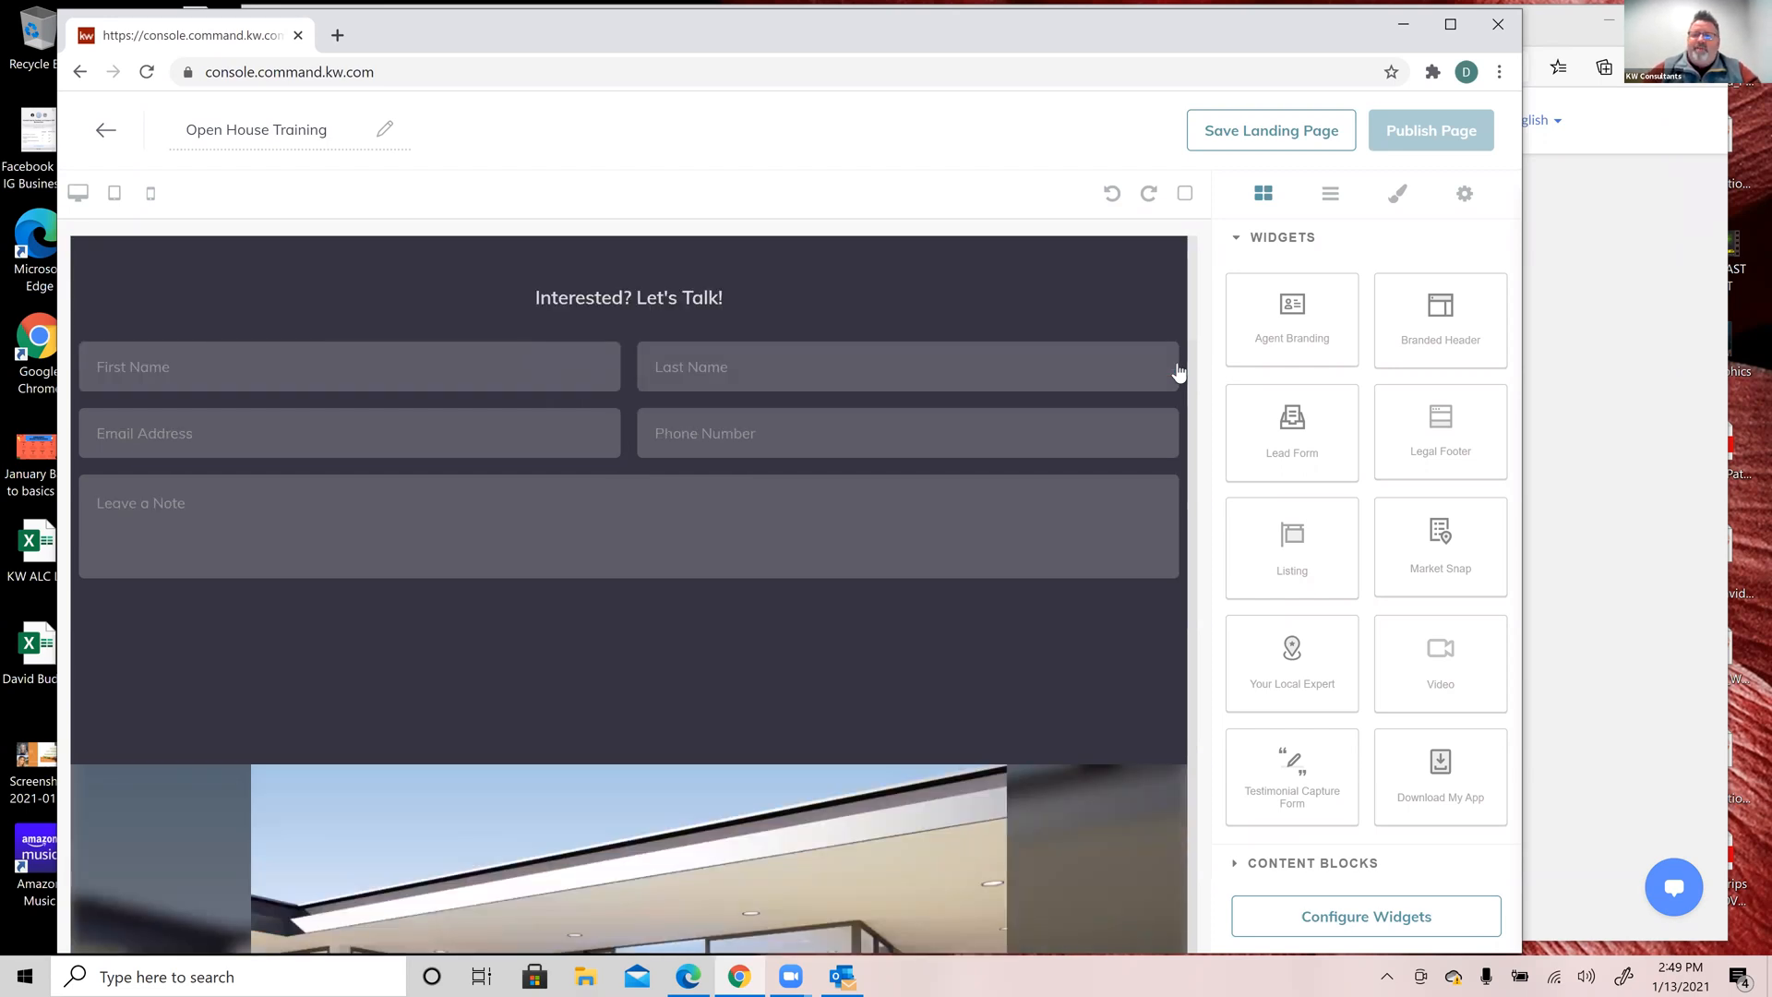
{"action": "left_click_drag", "start_coordinate": [1430, 324], "coordinate": [882, 266]}
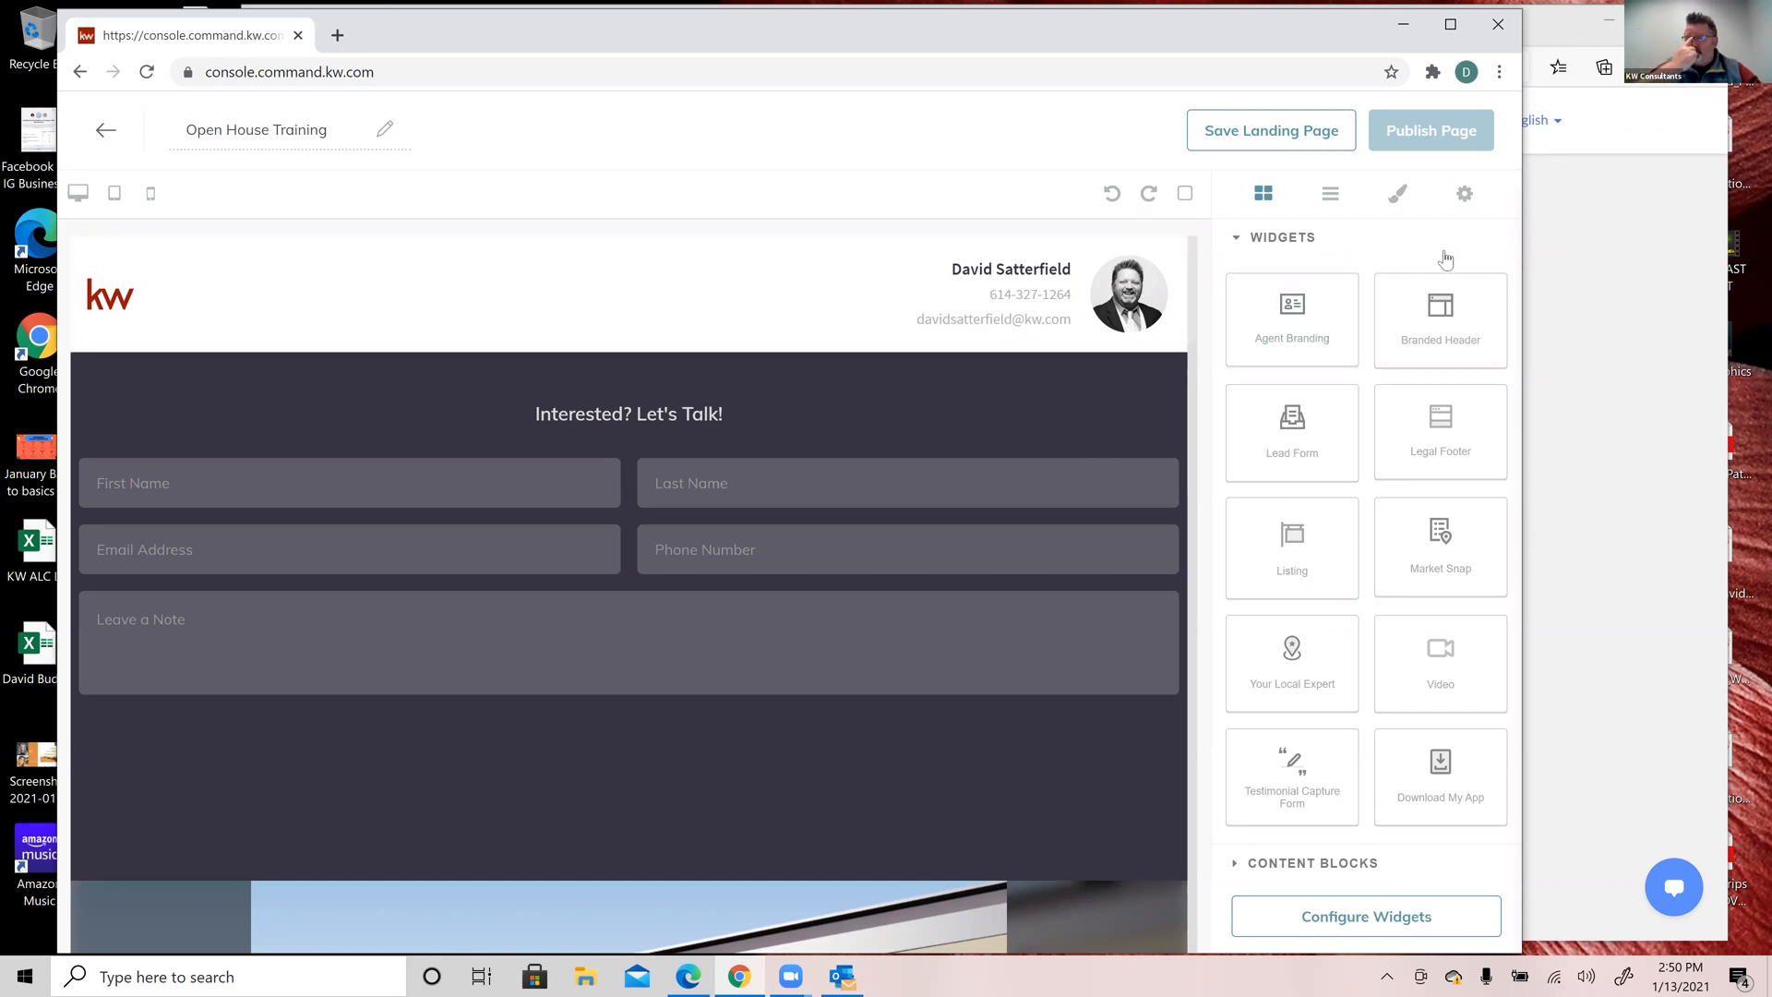
{"action": "left_click", "coordinate": [1401, 919]}
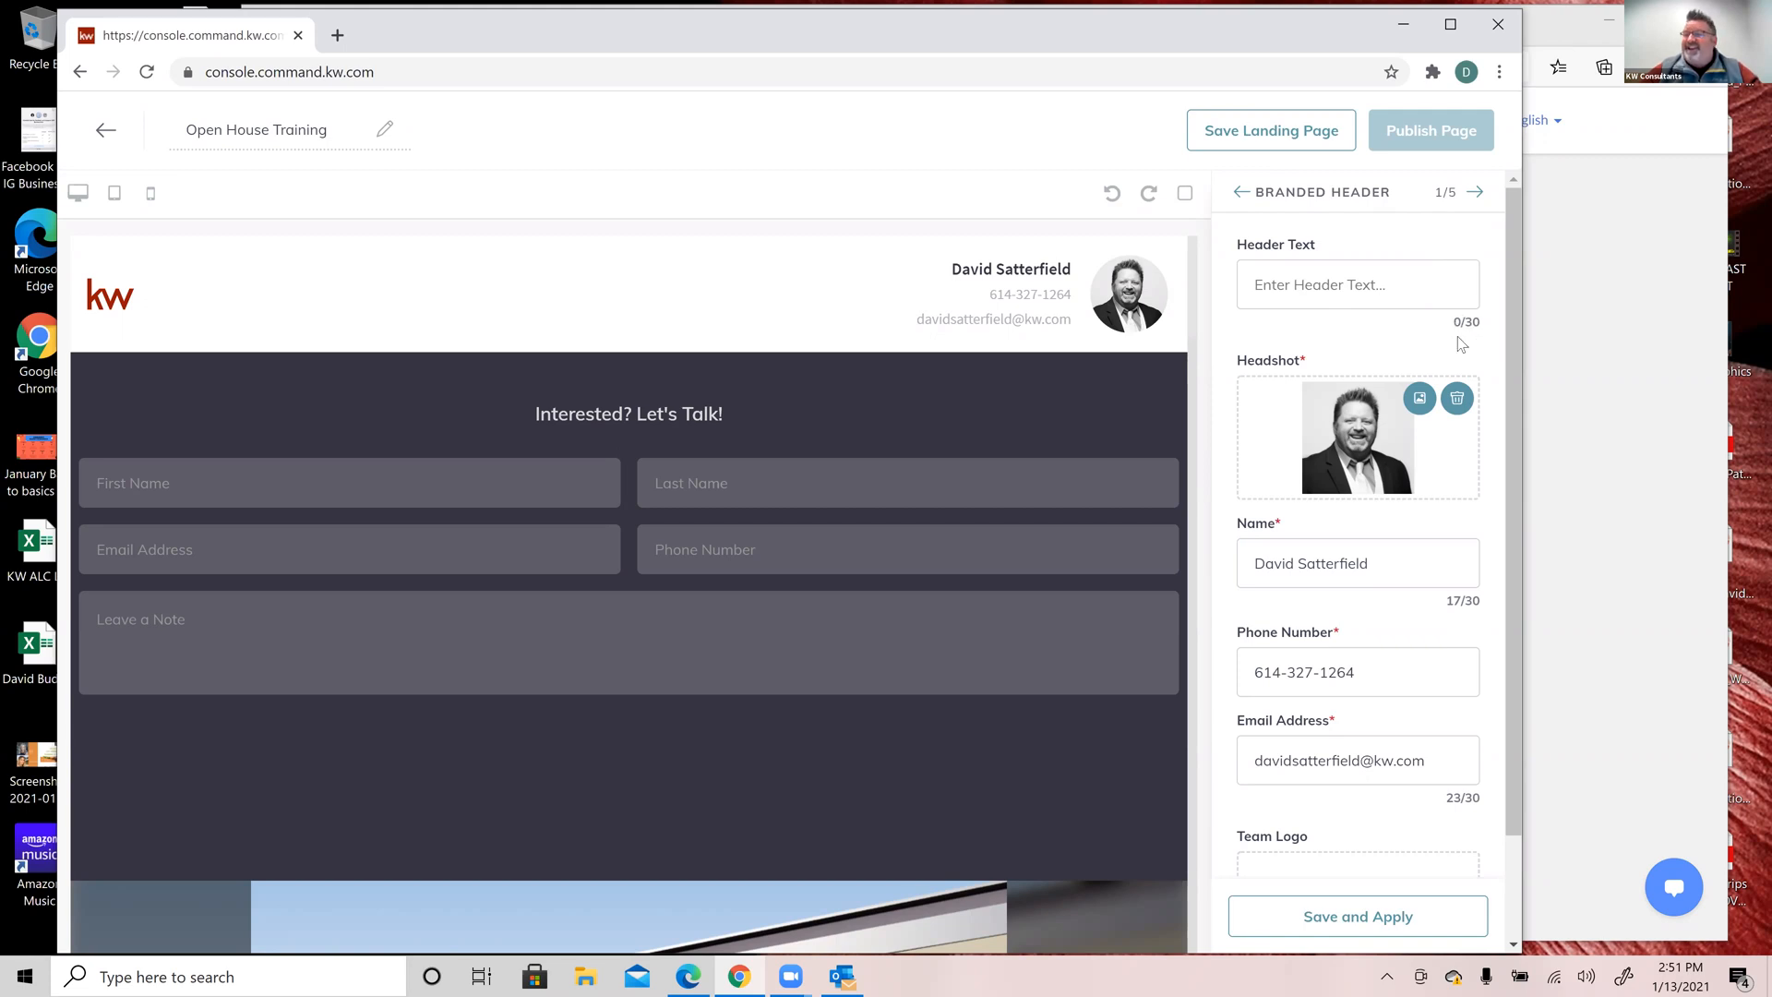
{"action": "left_click", "coordinate": [1331, 287]}
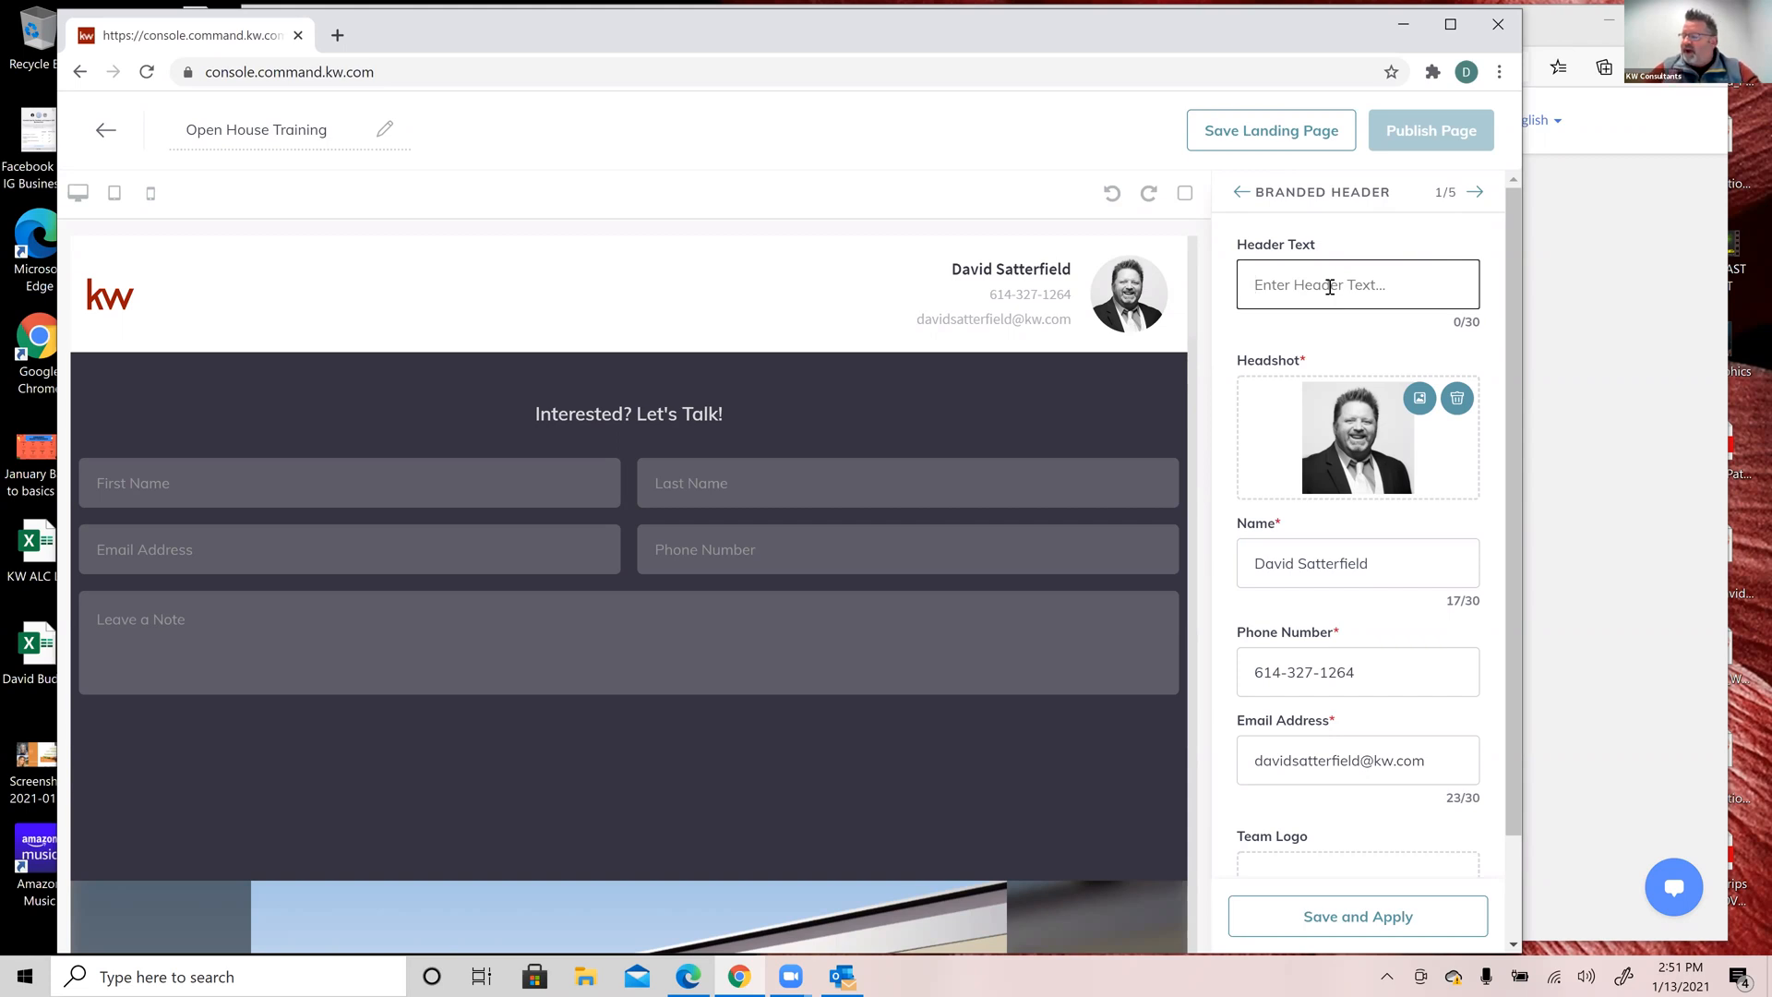
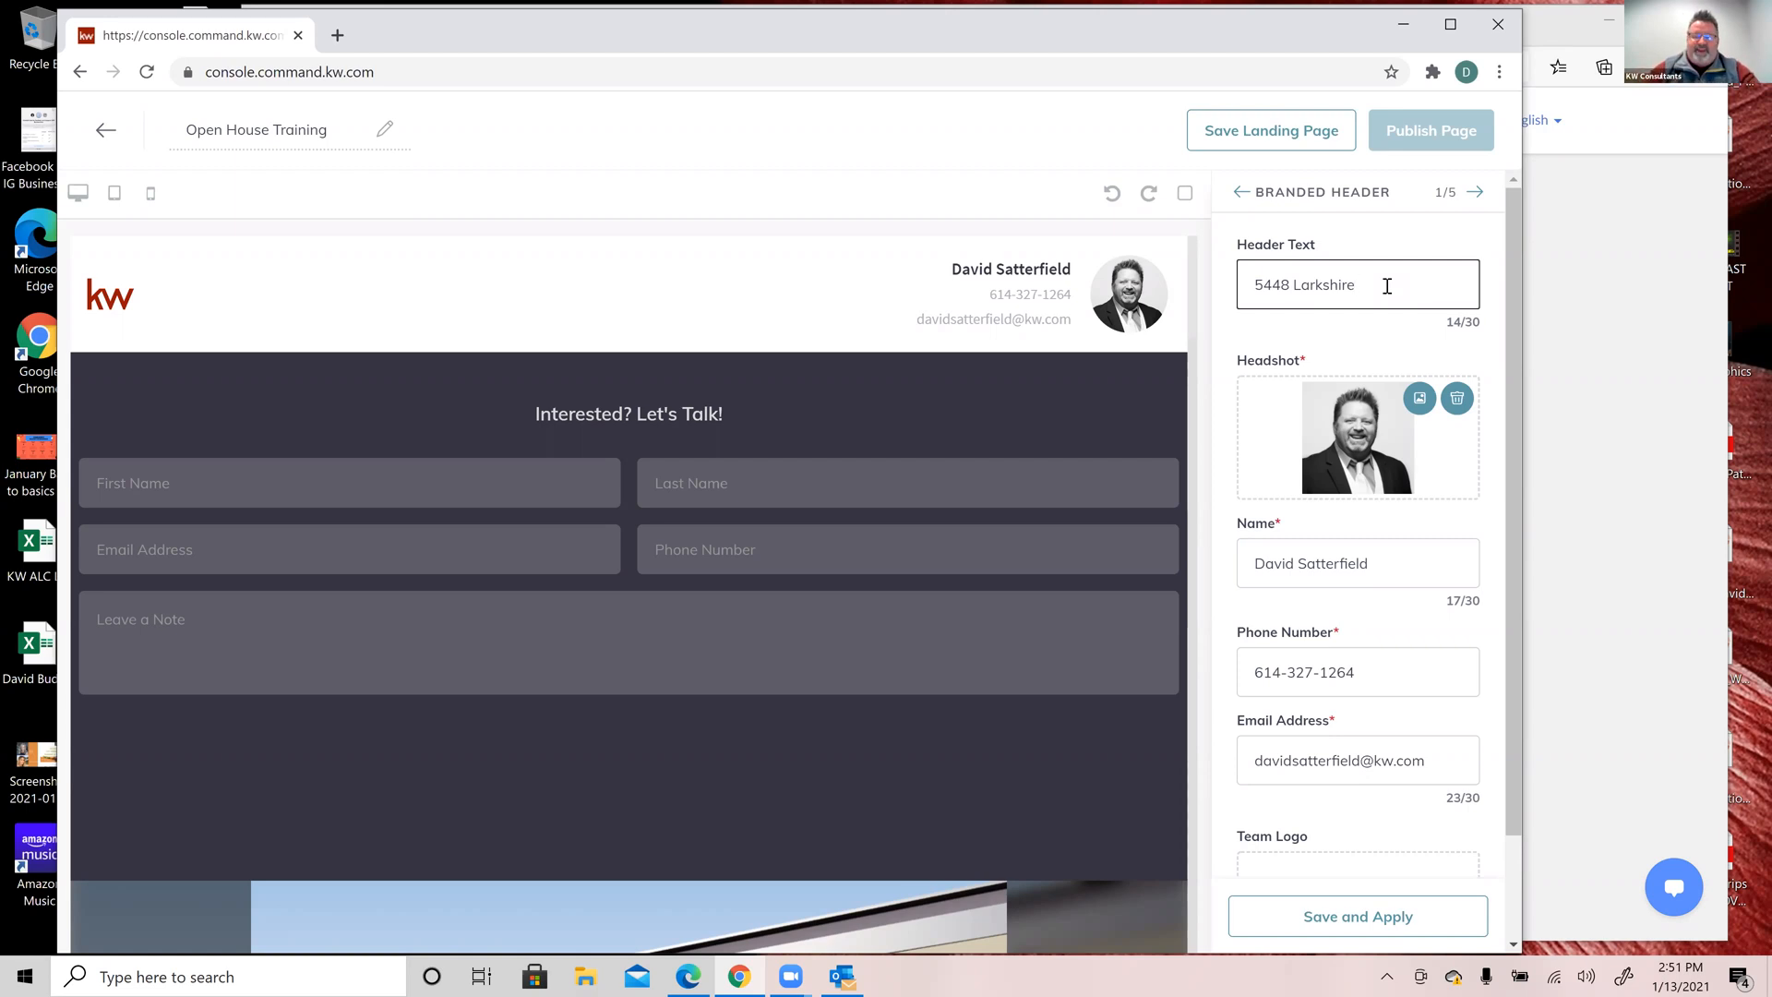
{"action": "type", "text": ", hHi"}
{"action": "key", "text": "BackSpace"}
{"action": "key", "text": "BackSpace"}
{"action": "key", "text": "BackSpace"}
{"action": "key", "text": "BackSpace"}
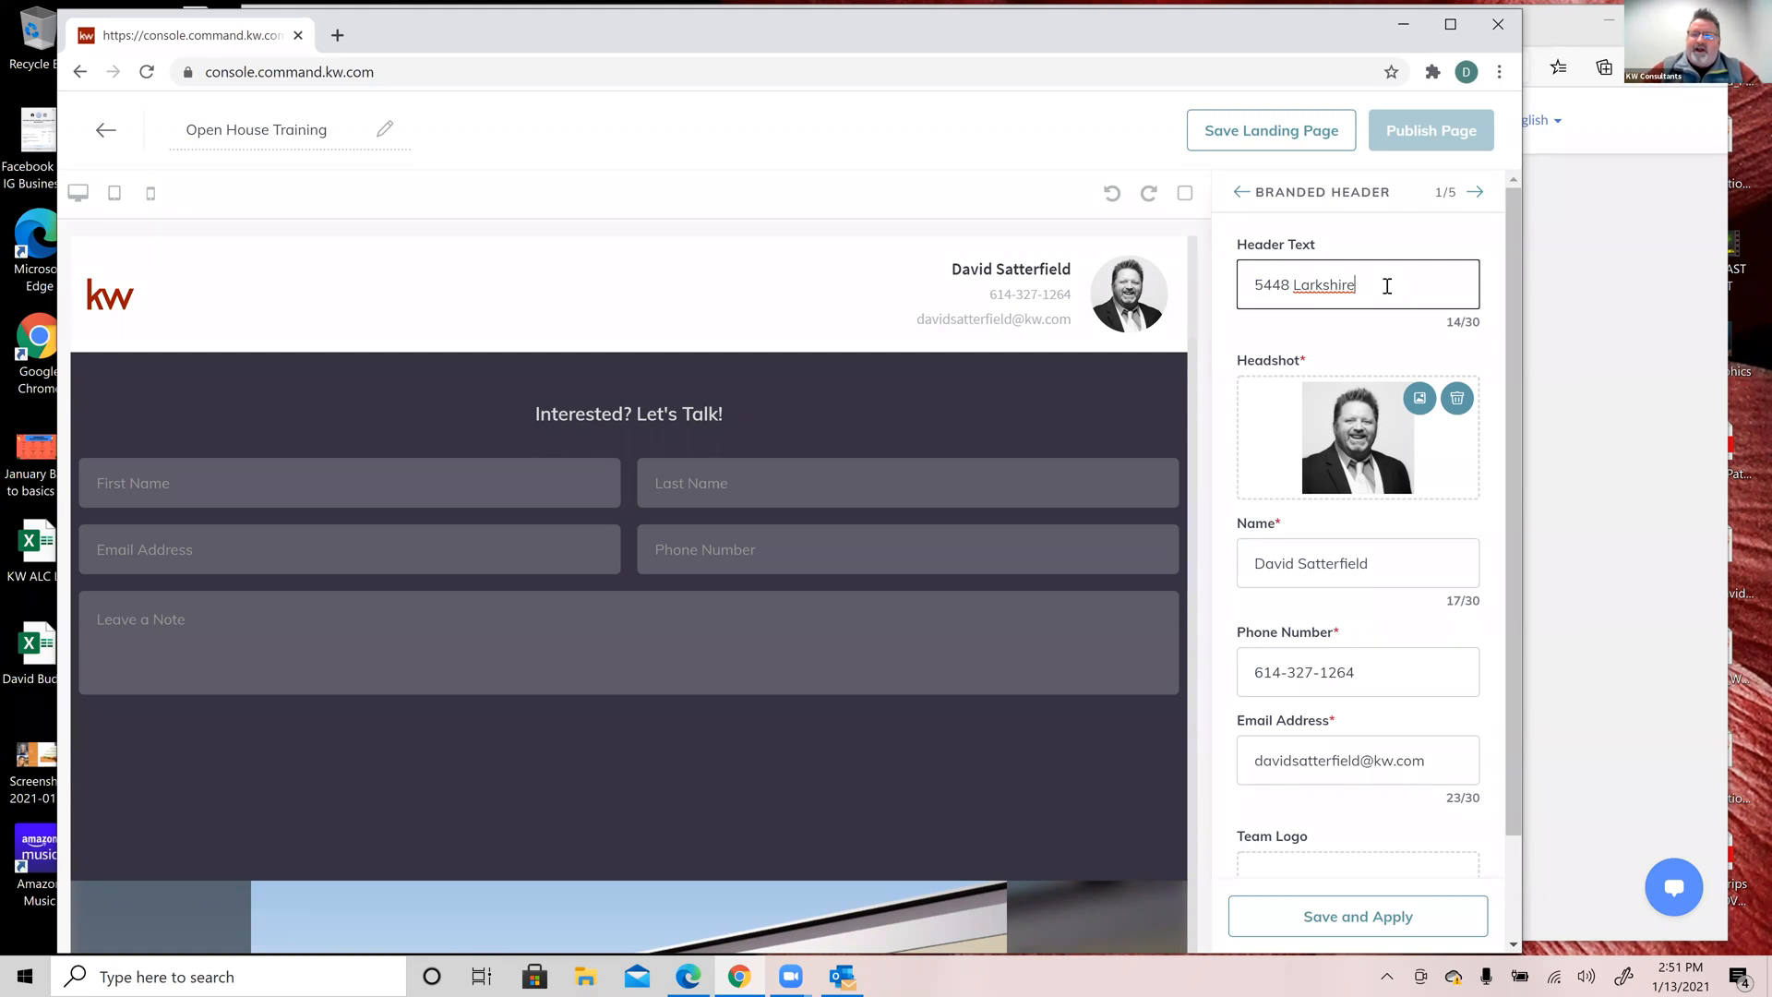
{"action": "type", "text": "Court Open Hous"}
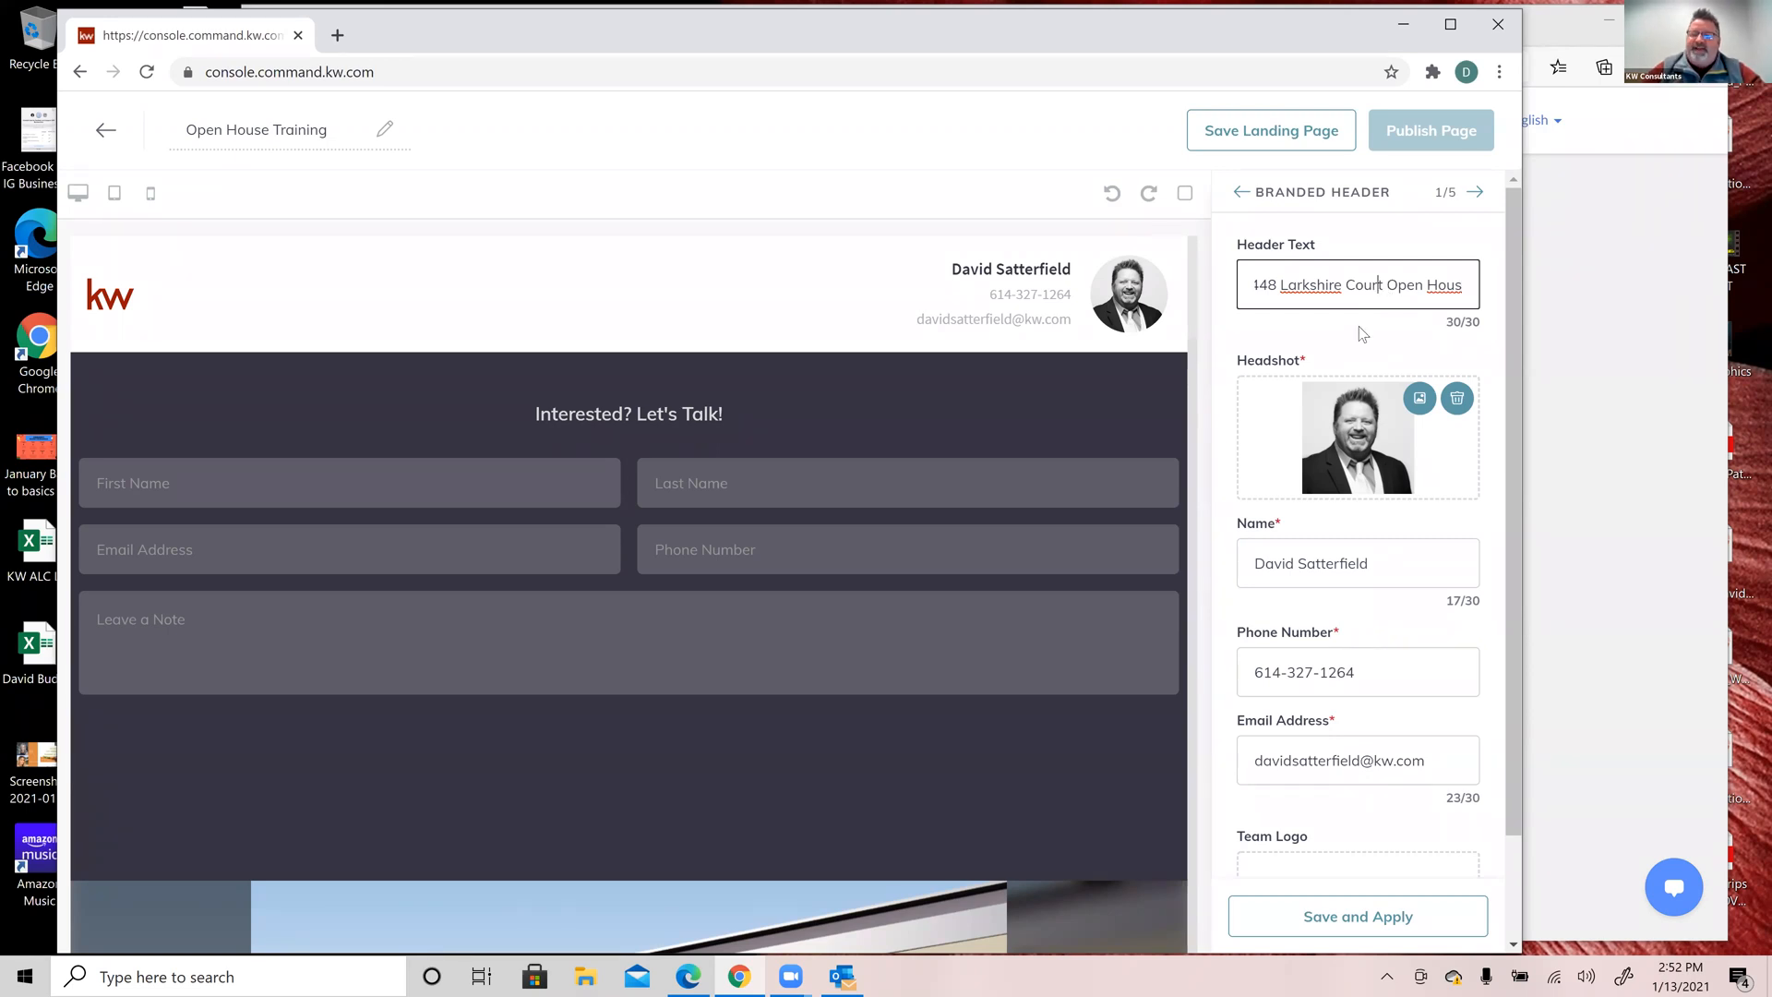
{"action": "key", "text": "BackSpace"}
{"action": "key", "text": "BackSpace"}
{"action": "key", "text": "BackSpace"}
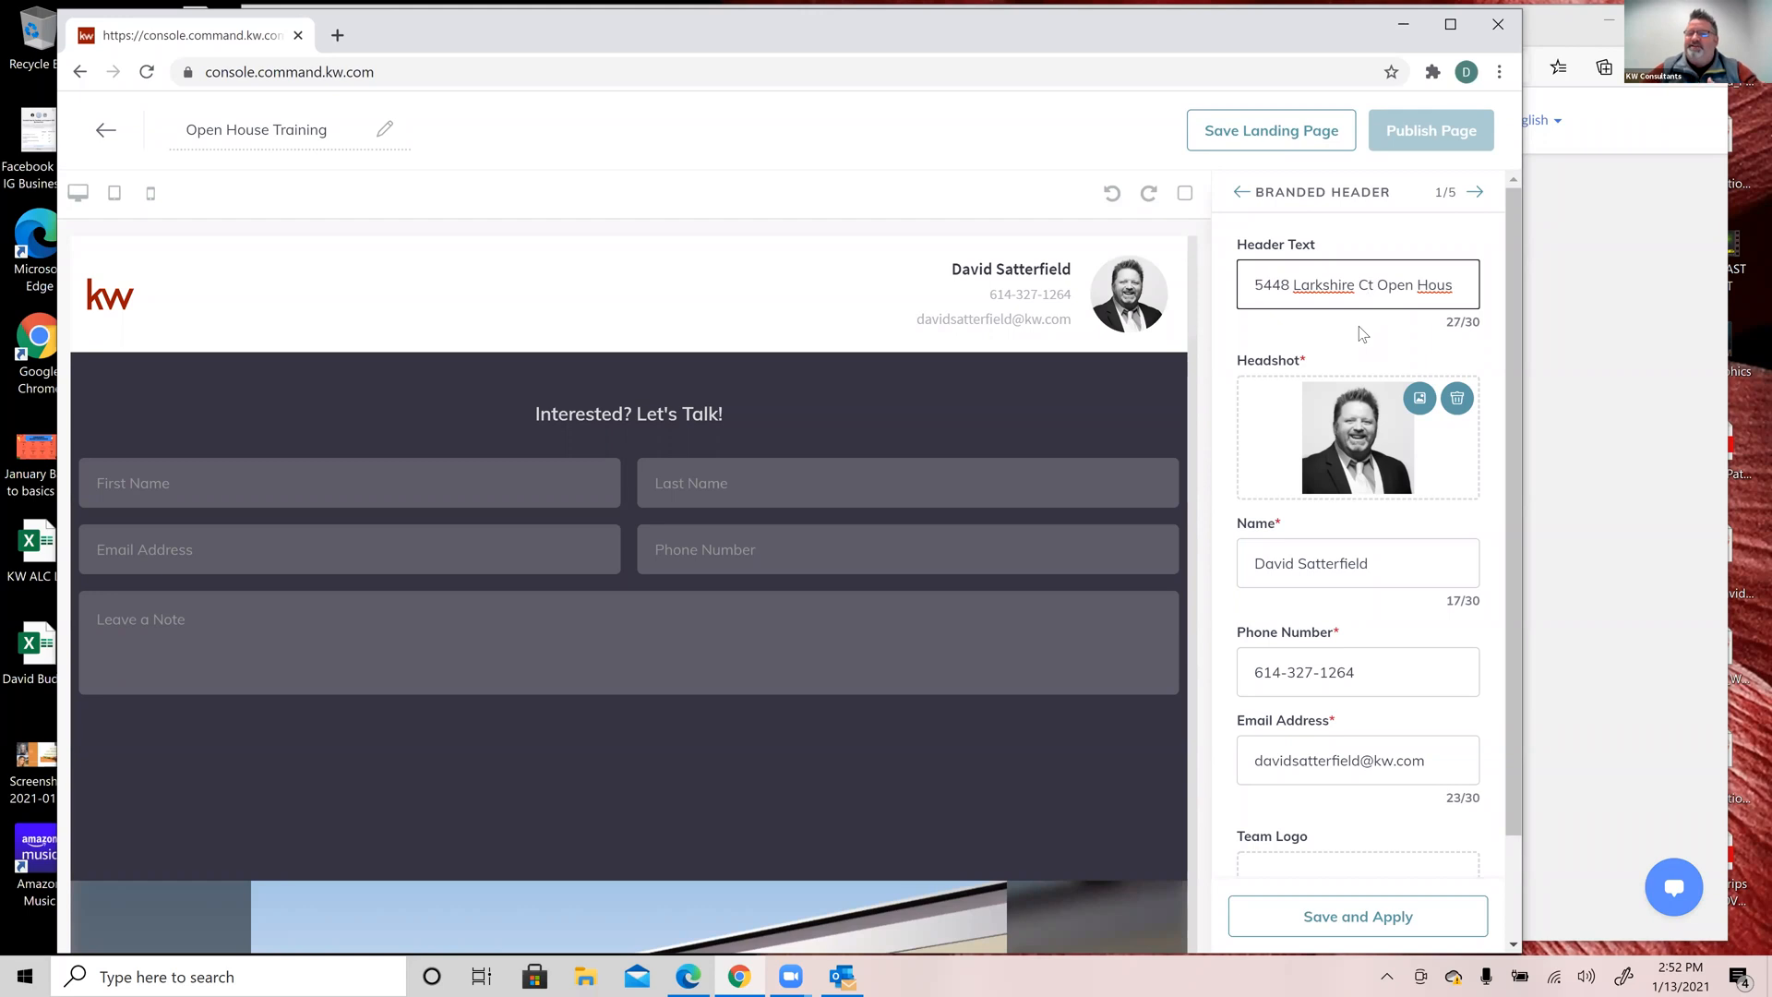
{"action": "key", "text": "Right"}
{"action": "key", "text": "Right"}
{"action": "key", "text": "Right"}
{"action": "key", "text": "Right"}
{"action": "key", "text": "Right"}
{"action": "key", "text": "Right"}
{"action": "key", "text": "Right"}
{"action": "key", "text": "Right"}
{"action": "key", "text": "Right"}
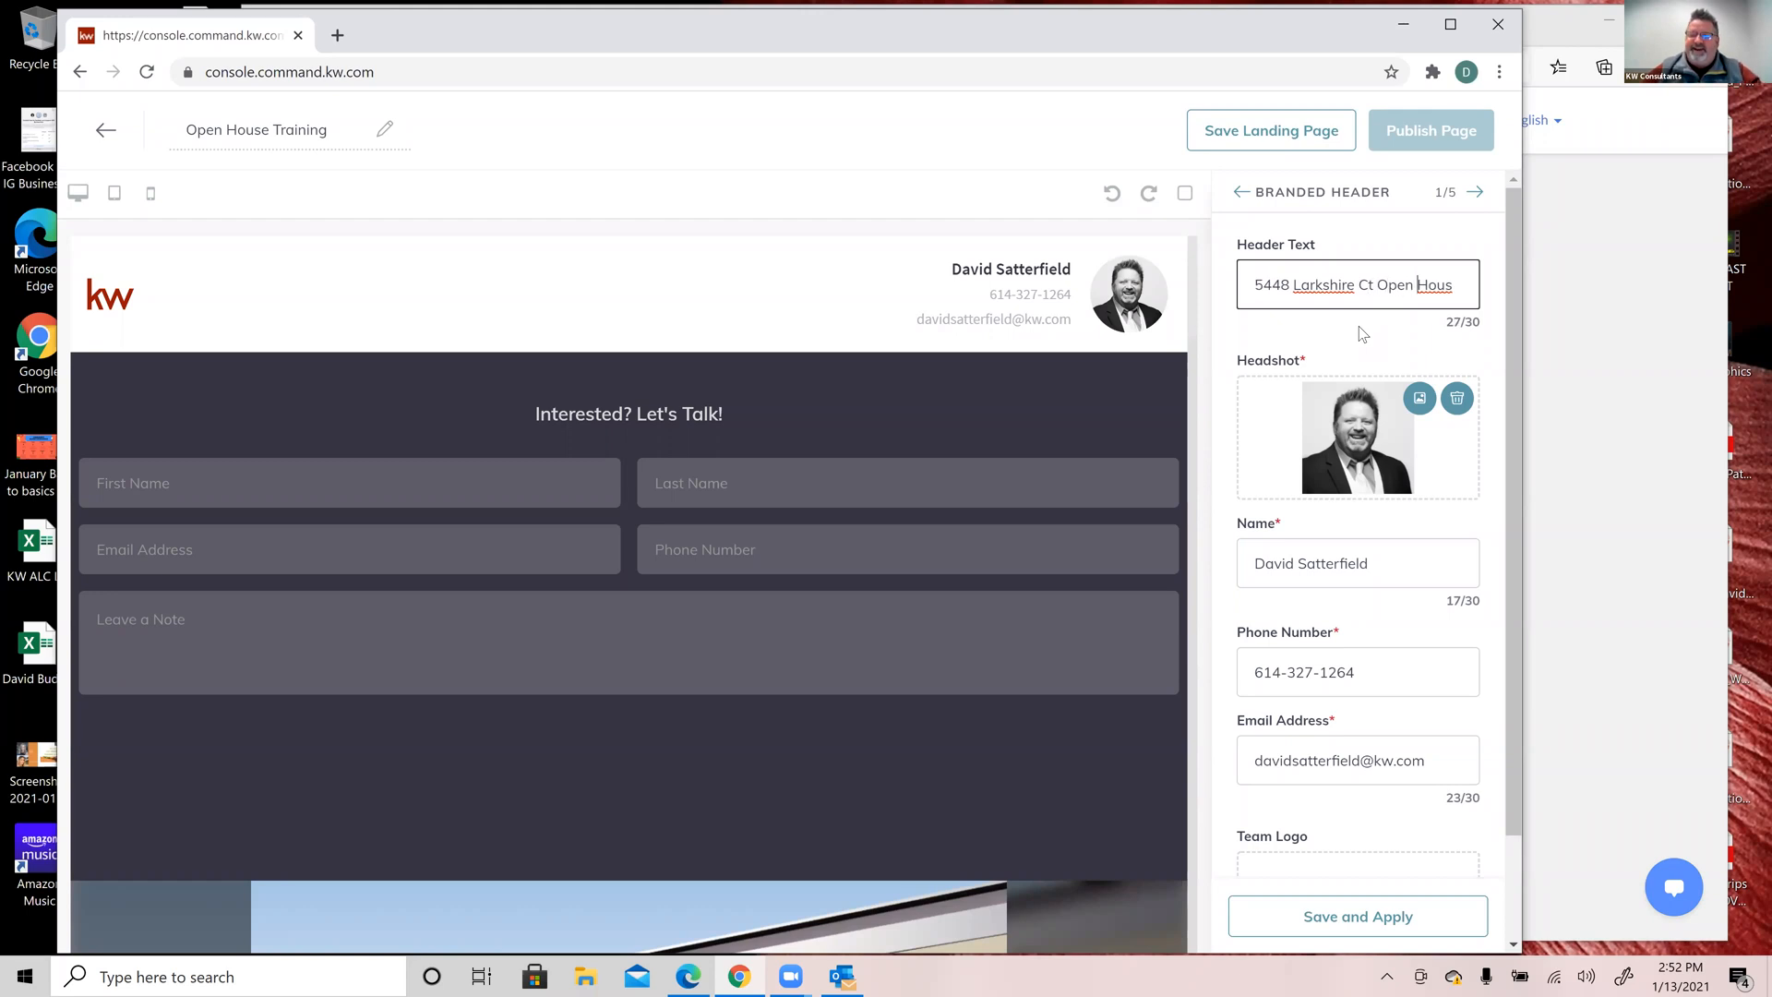
{"action": "key", "text": "Right"}
{"action": "key", "text": "Right"}
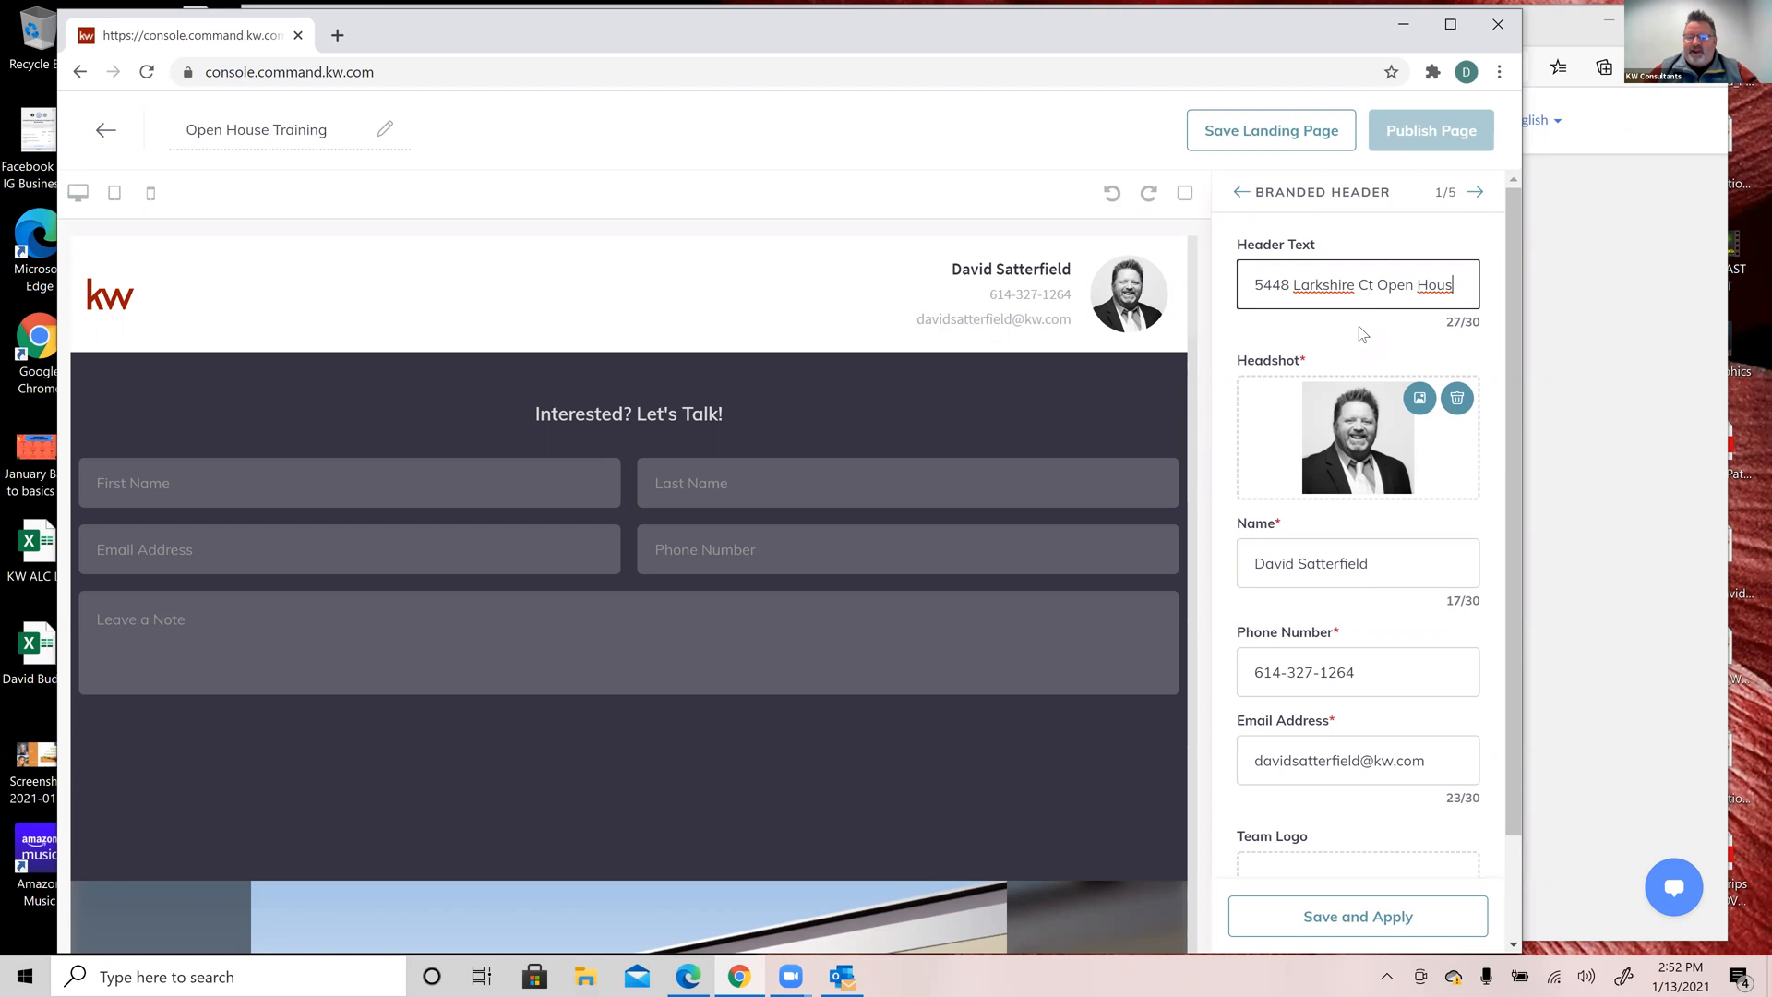
{"action": "type", "text": "E"}
{"action": "key", "text": "BackSpace"}
{"action": "type", "text": "e"}
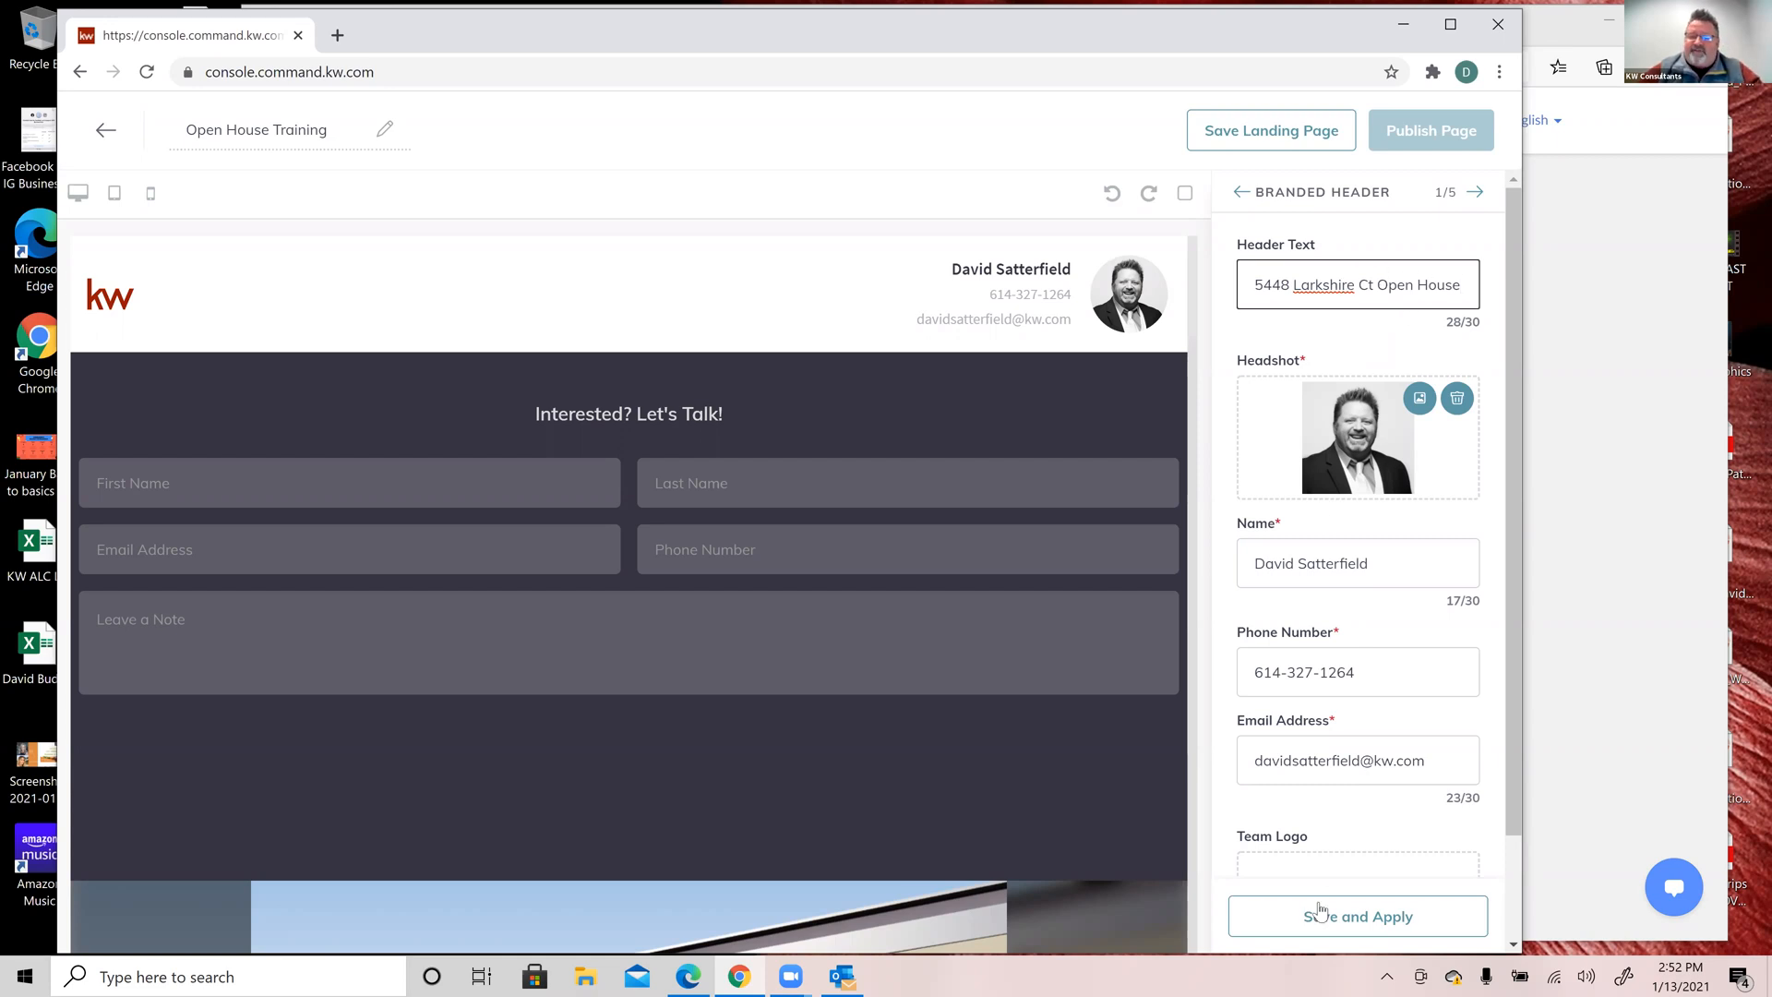
{"action": "left_click", "coordinate": [1365, 921]}
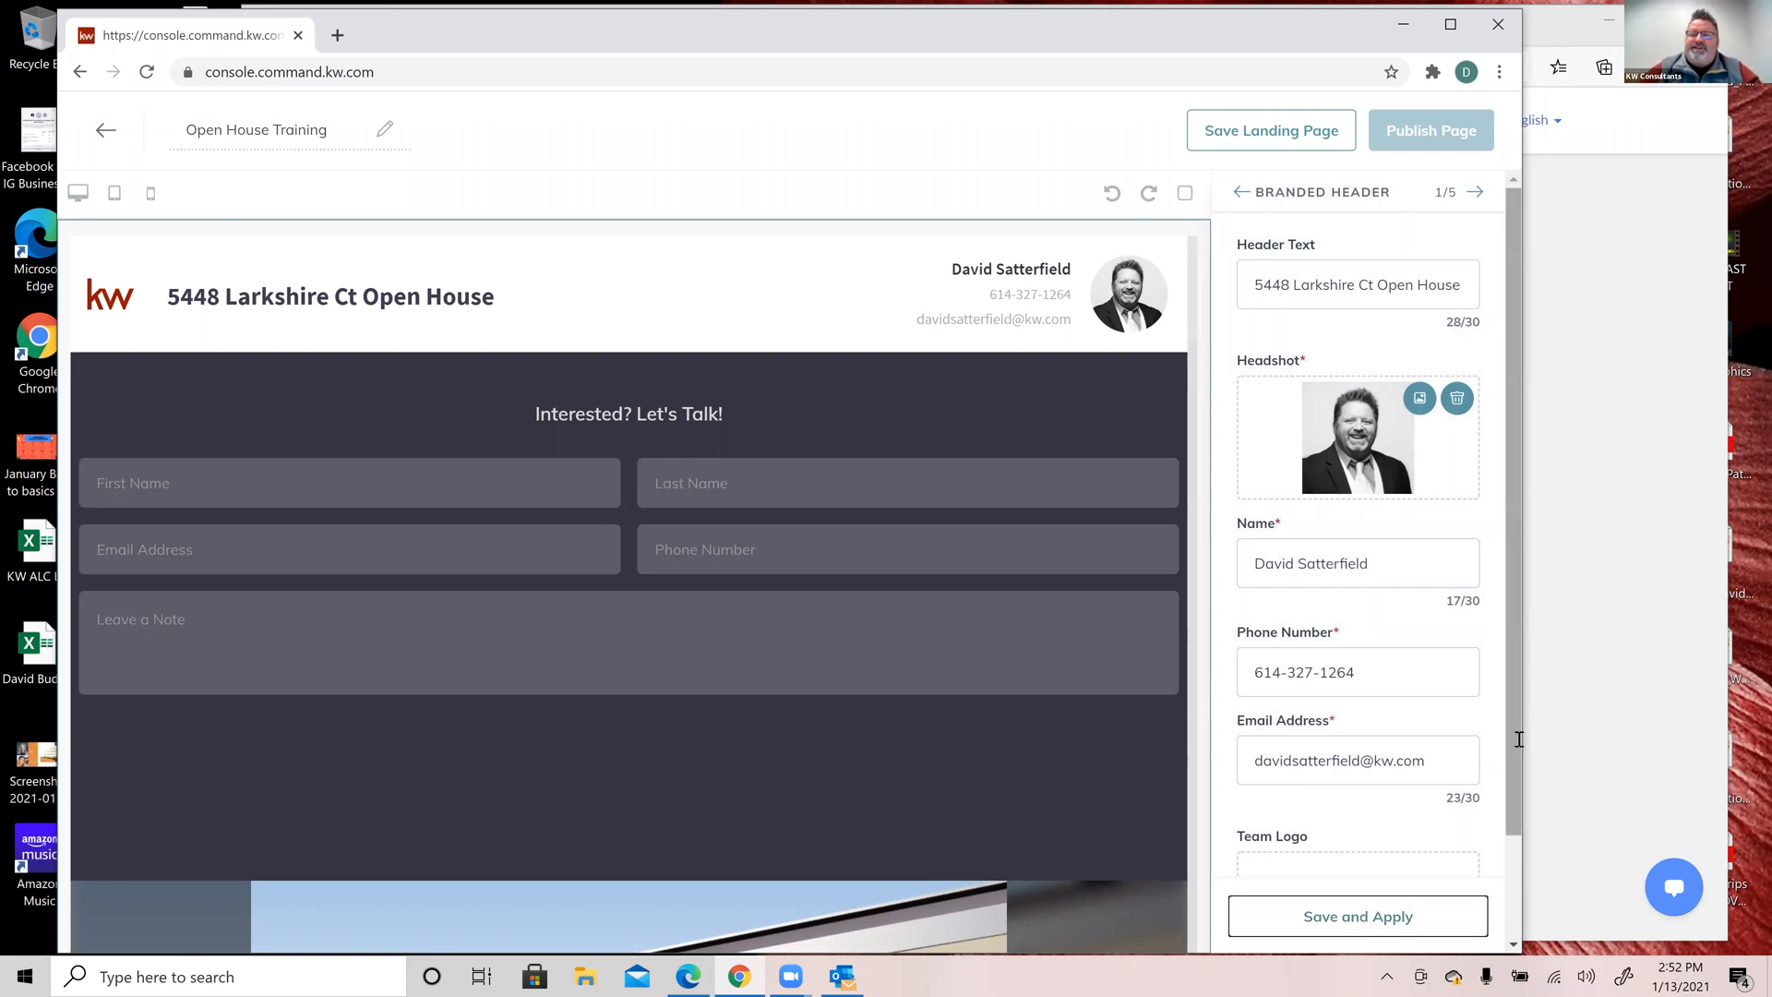
Step: Strip the hyphens from the agent's phone number in the Branded Header and apply it
{"action": "scroll", "coordinate": [1229, 369], "scroll_direction": "down", "scroll_amount": 1}
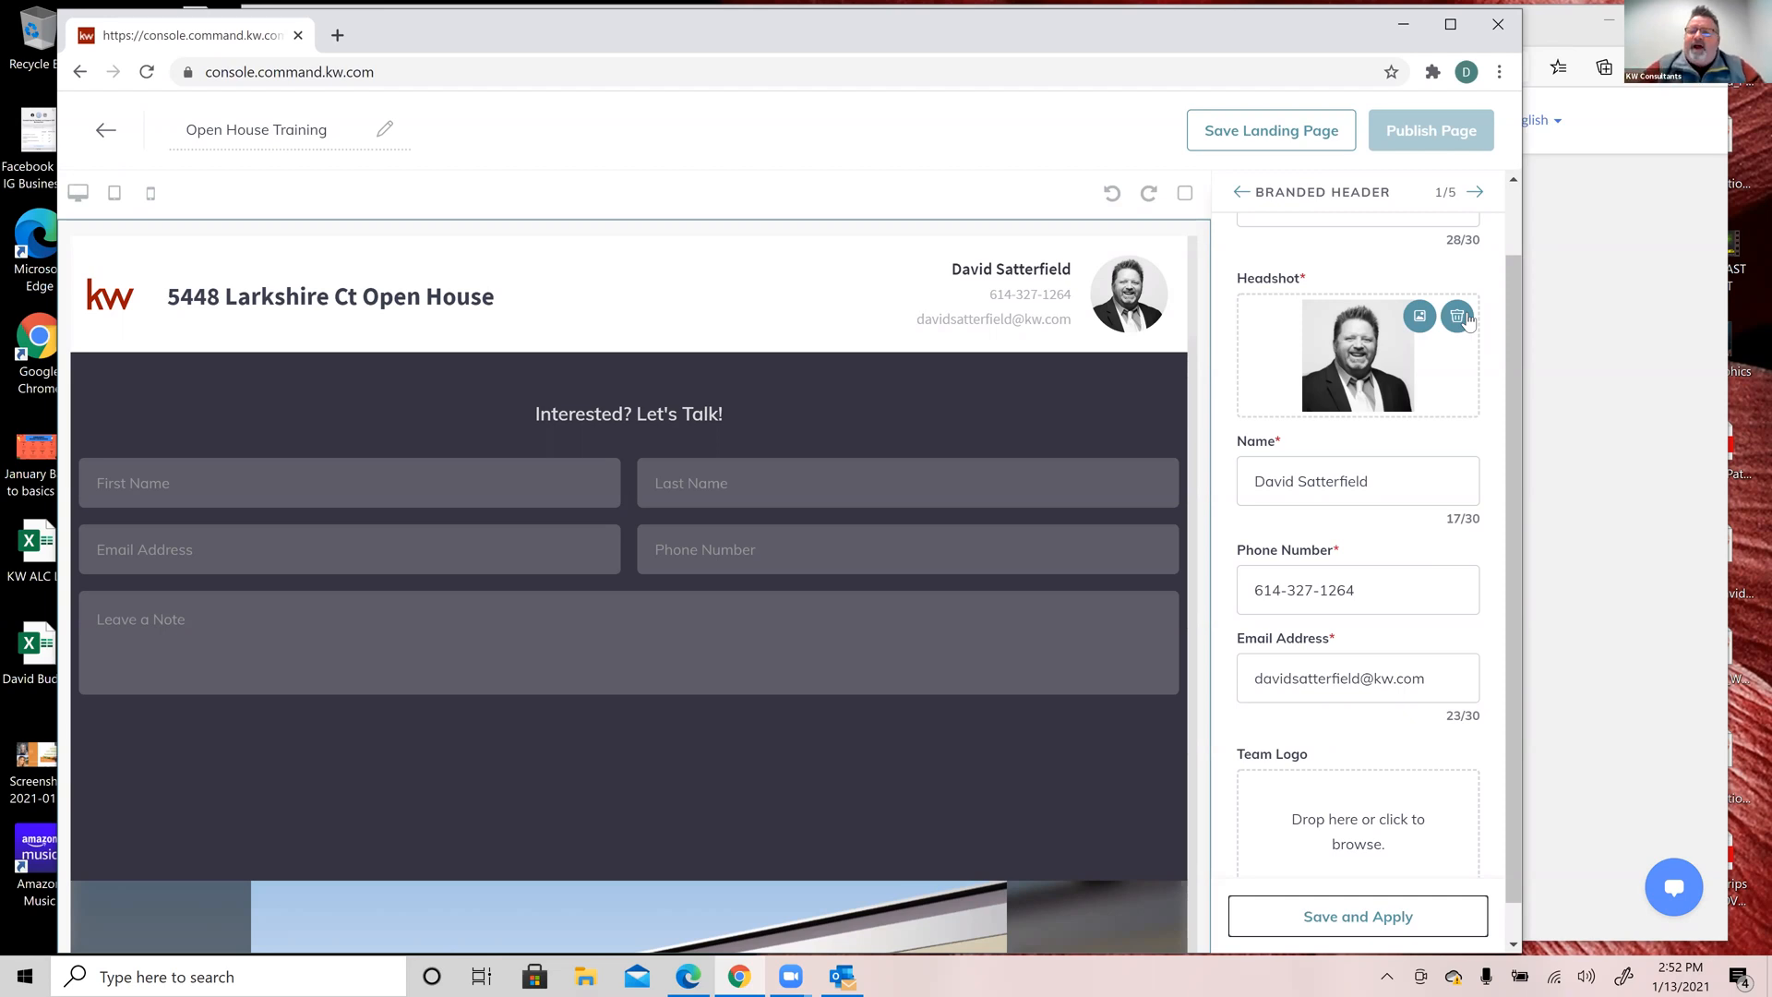
{"action": "scroll", "coordinate": [1426, 506], "scroll_direction": "down", "scroll_amount": 1}
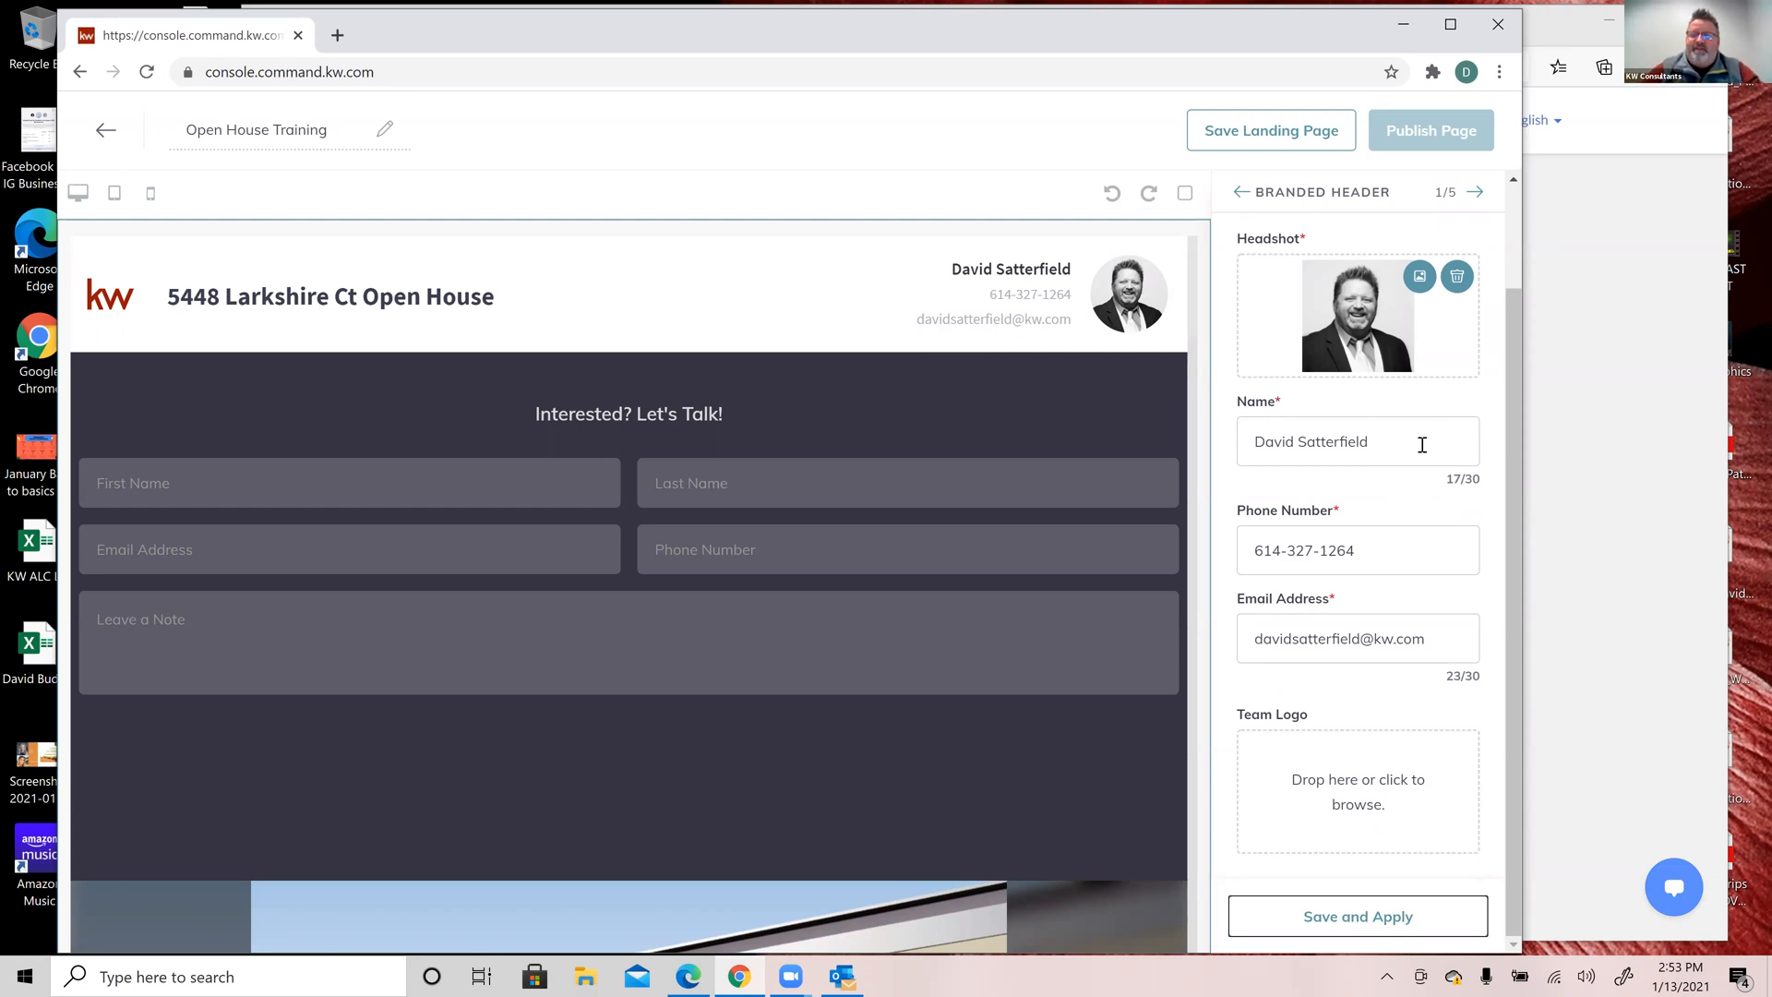
{"action": "left_click", "coordinate": [1386, 550]}
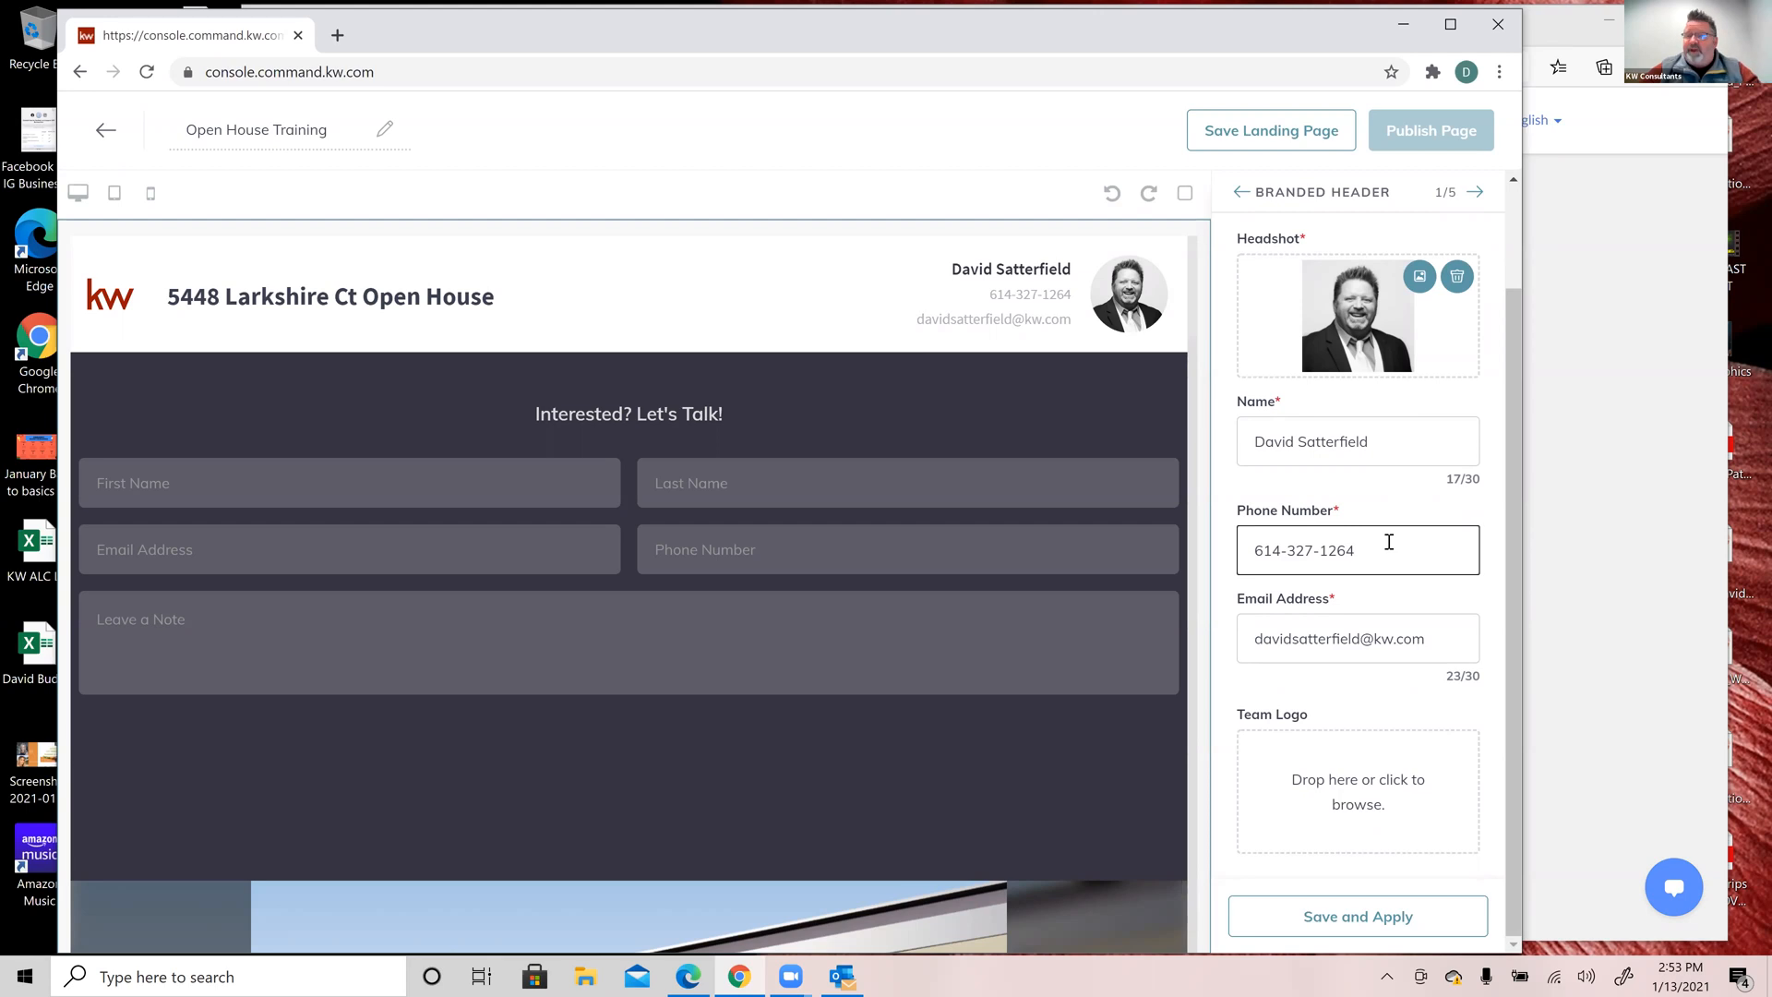
{"action": "left_click", "coordinate": [1287, 551]}
{"action": "key", "text": "BackSpace"}
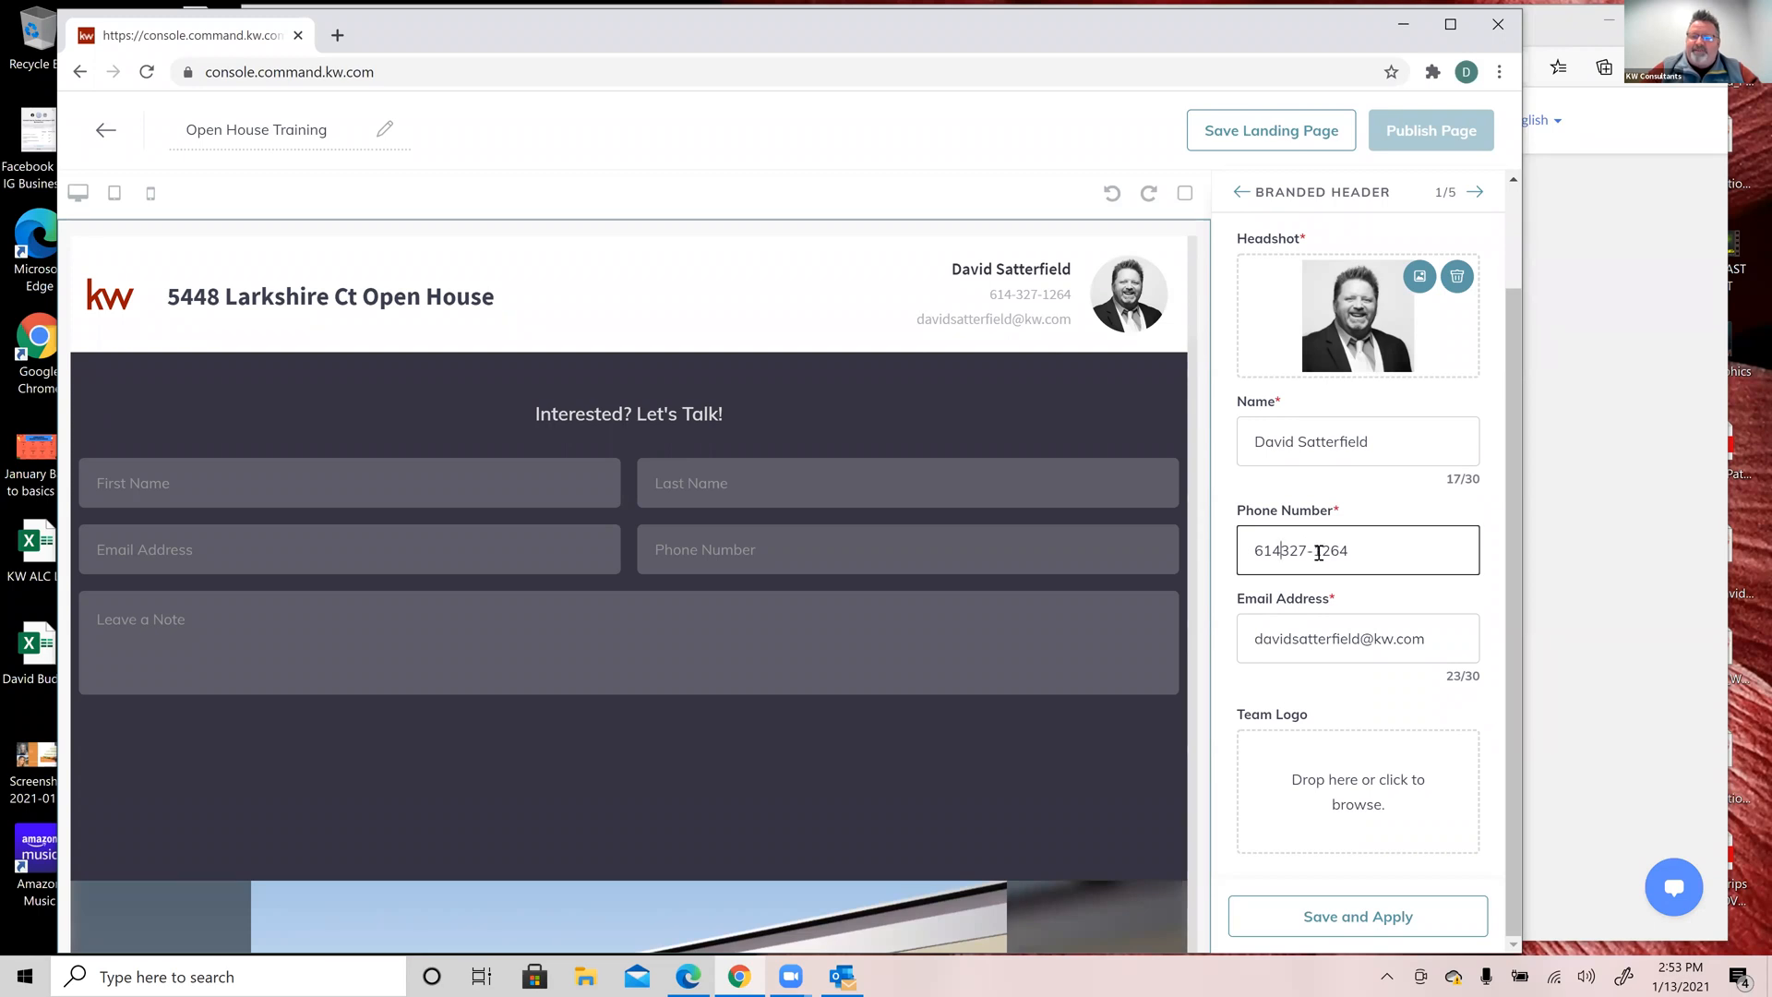
{"action": "key", "text": "Right"}
{"action": "key", "text": "Right"}
{"action": "key", "text": "Right"}
{"action": "key", "text": "Delete"}
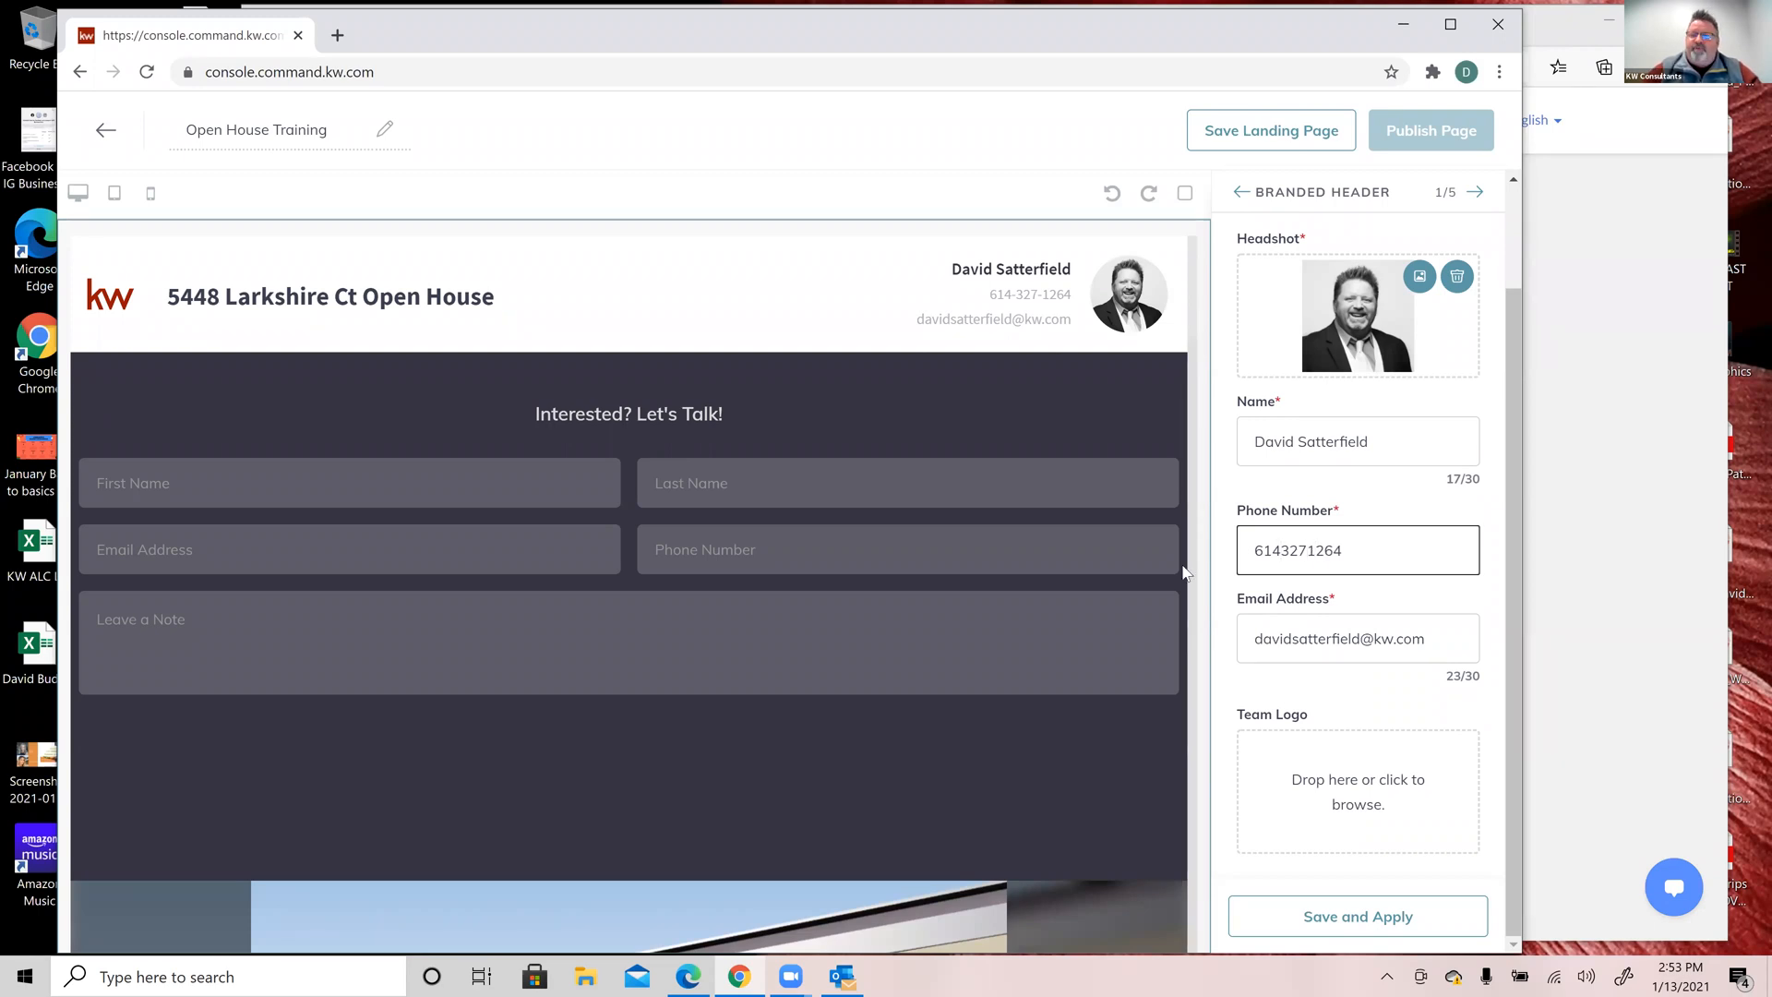
{"action": "left_click", "coordinate": [1360, 918]}
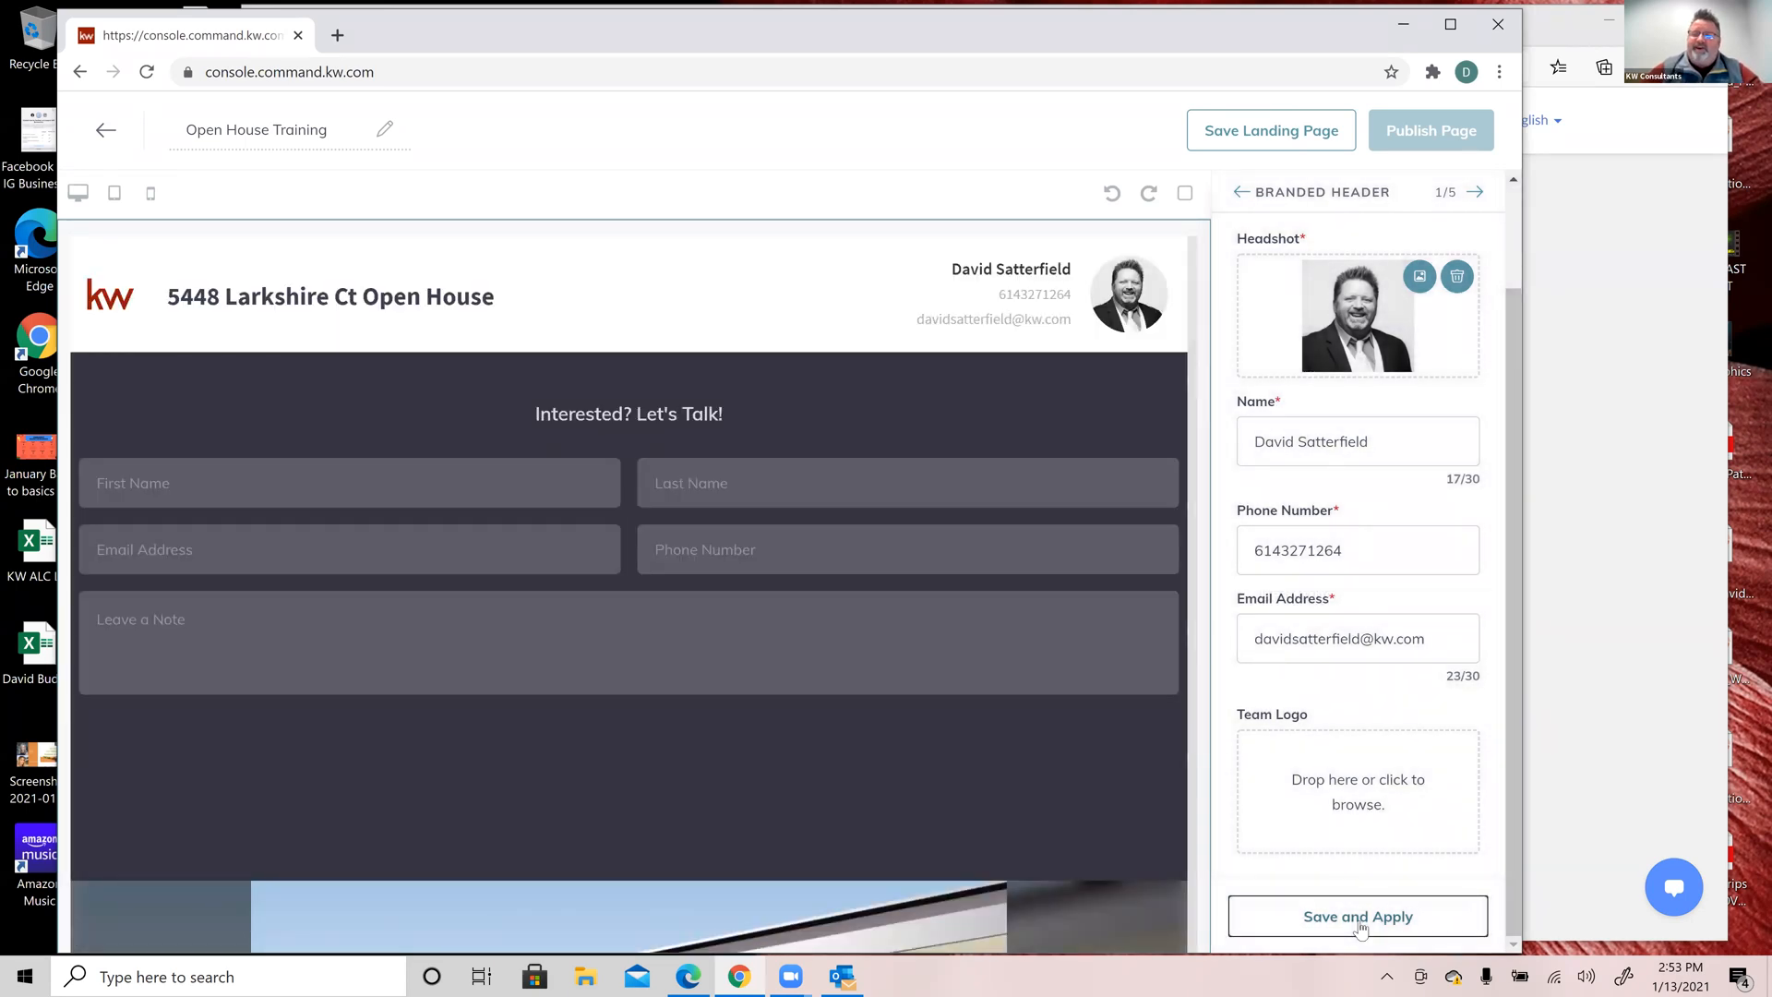
Step: Insert dashes between the digit groups of the agent's phone number
{"action": "left_click", "coordinate": [1283, 547]}
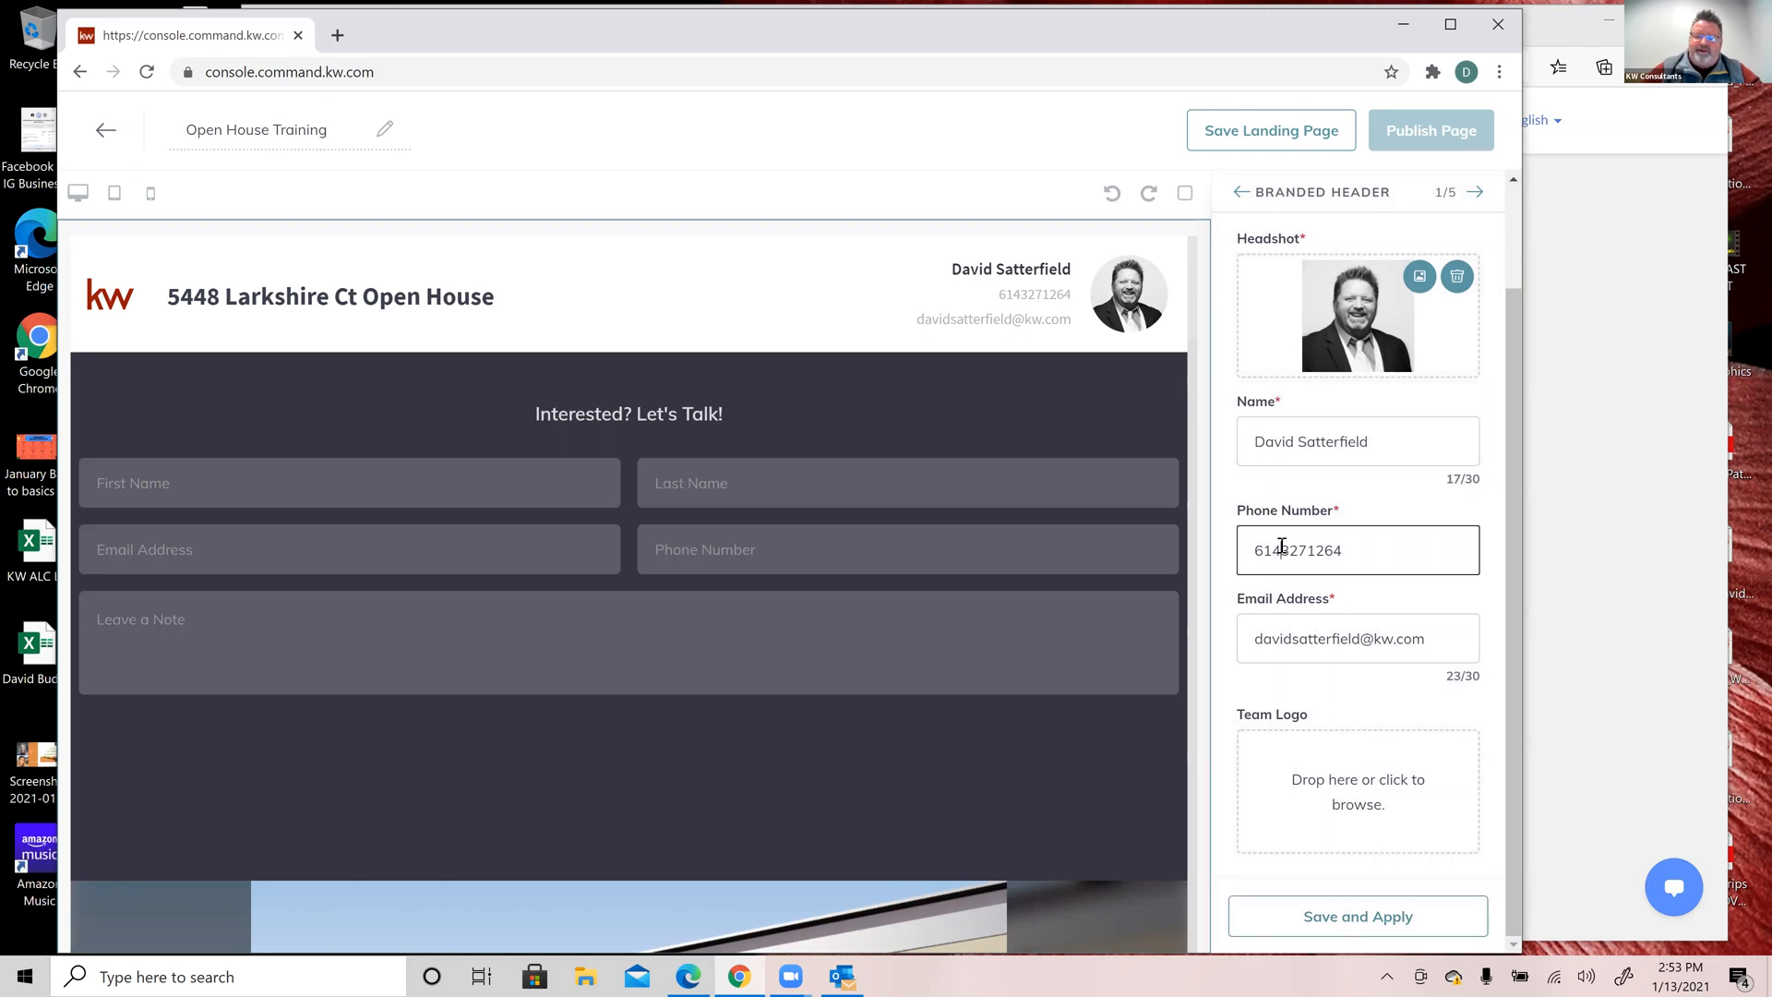
{"action": "type", "text": "-"}
{"action": "left_click", "coordinate": [1315, 548]}
{"action": "type", "text": "-327-"}
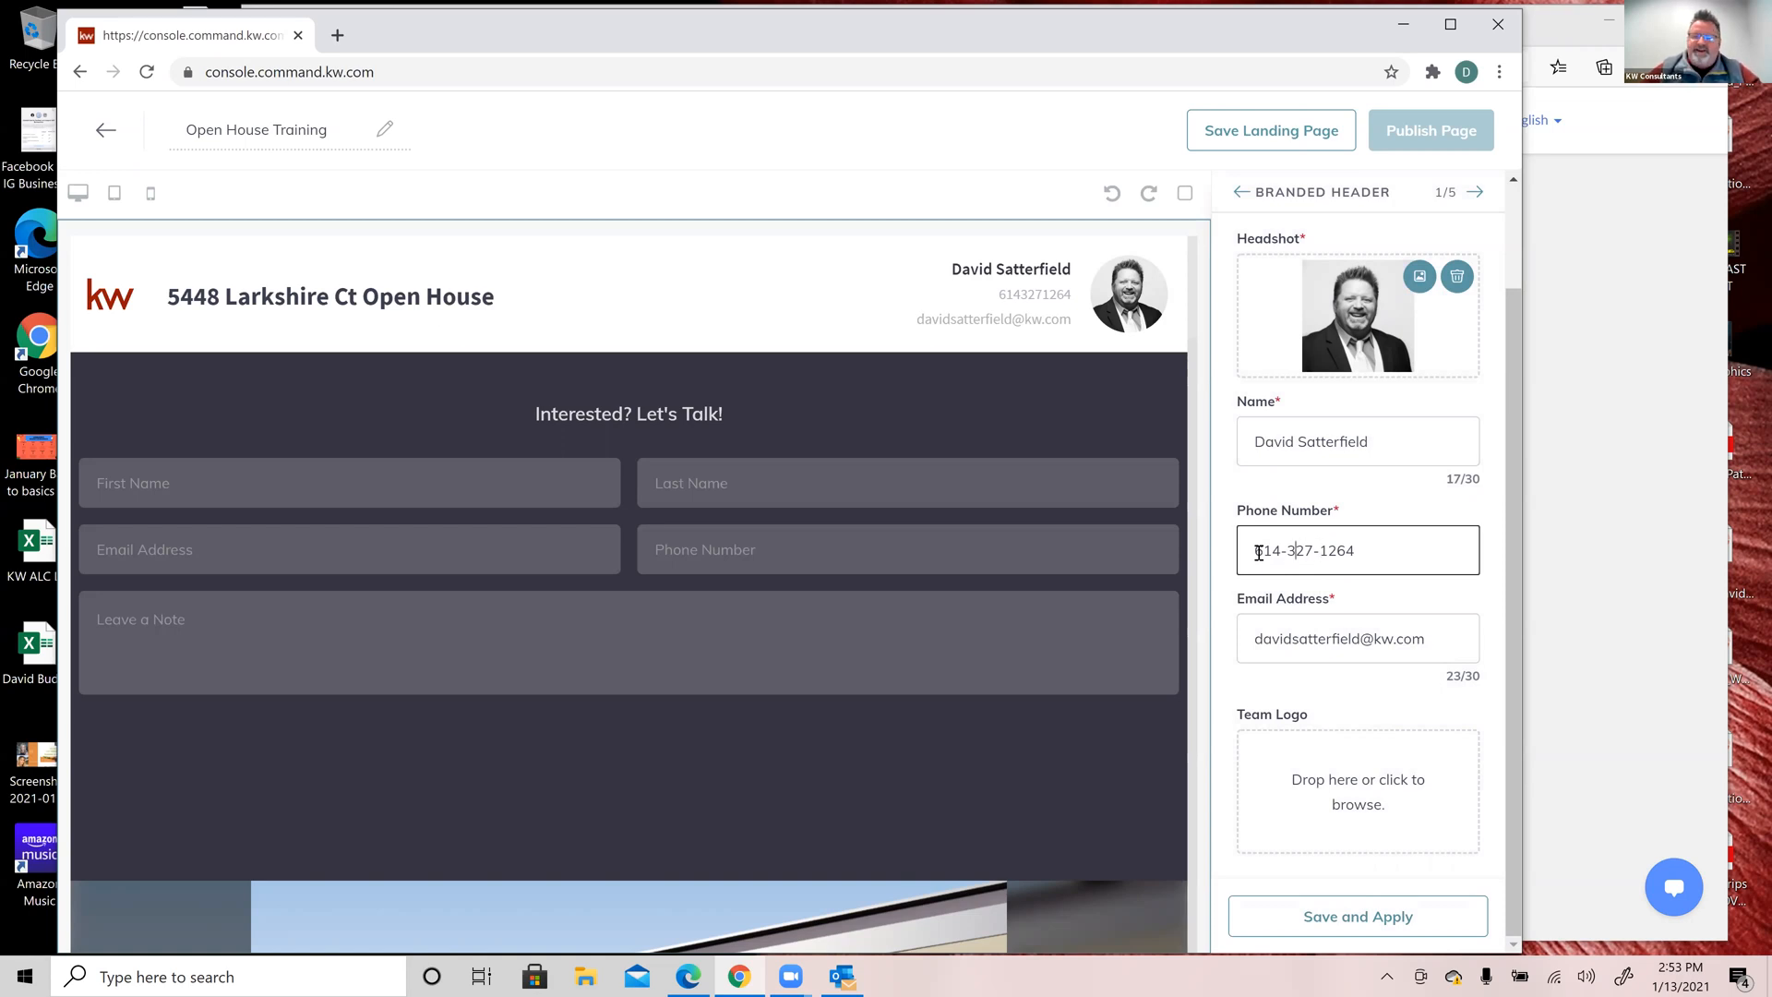
Step: Try wrapping the phone number's area code in parentheses
{"action": "type", "text": "("}
{"action": "key", "text": "Right"}
{"action": "key", "text": "Right"}
{"action": "key", "text": "Right"}
{"action": "key", "text": "Right"}
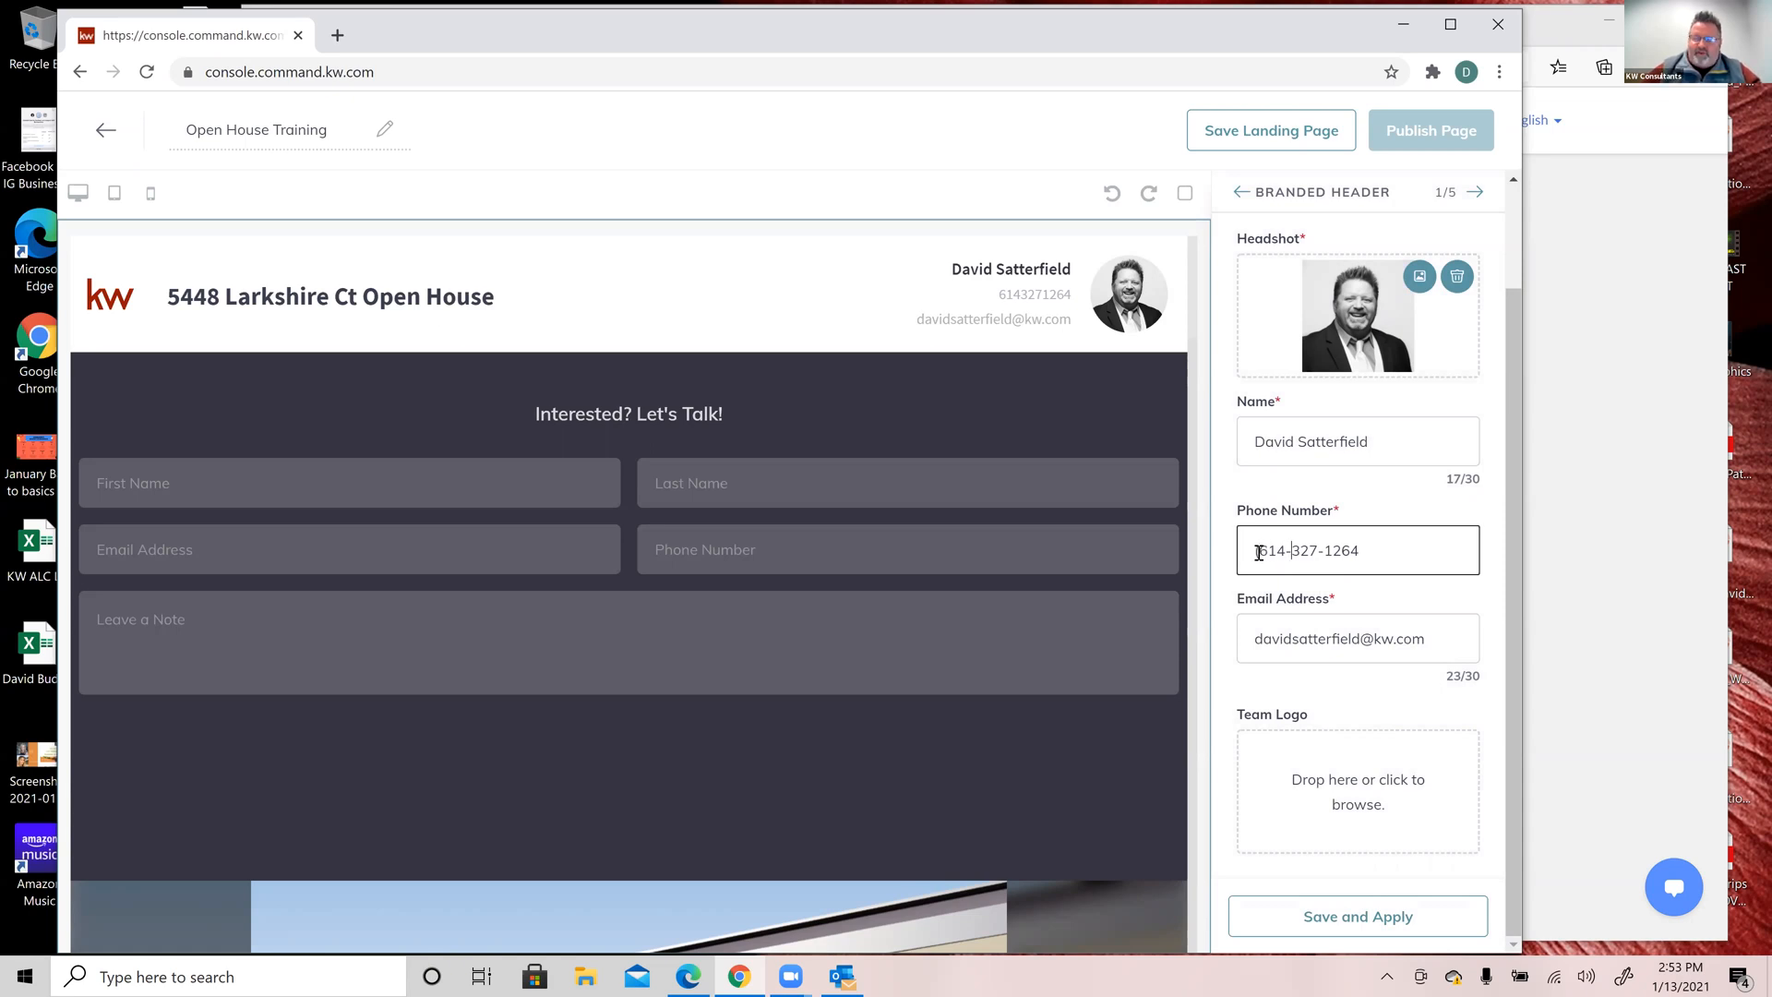
{"action": "type", "text": "("}
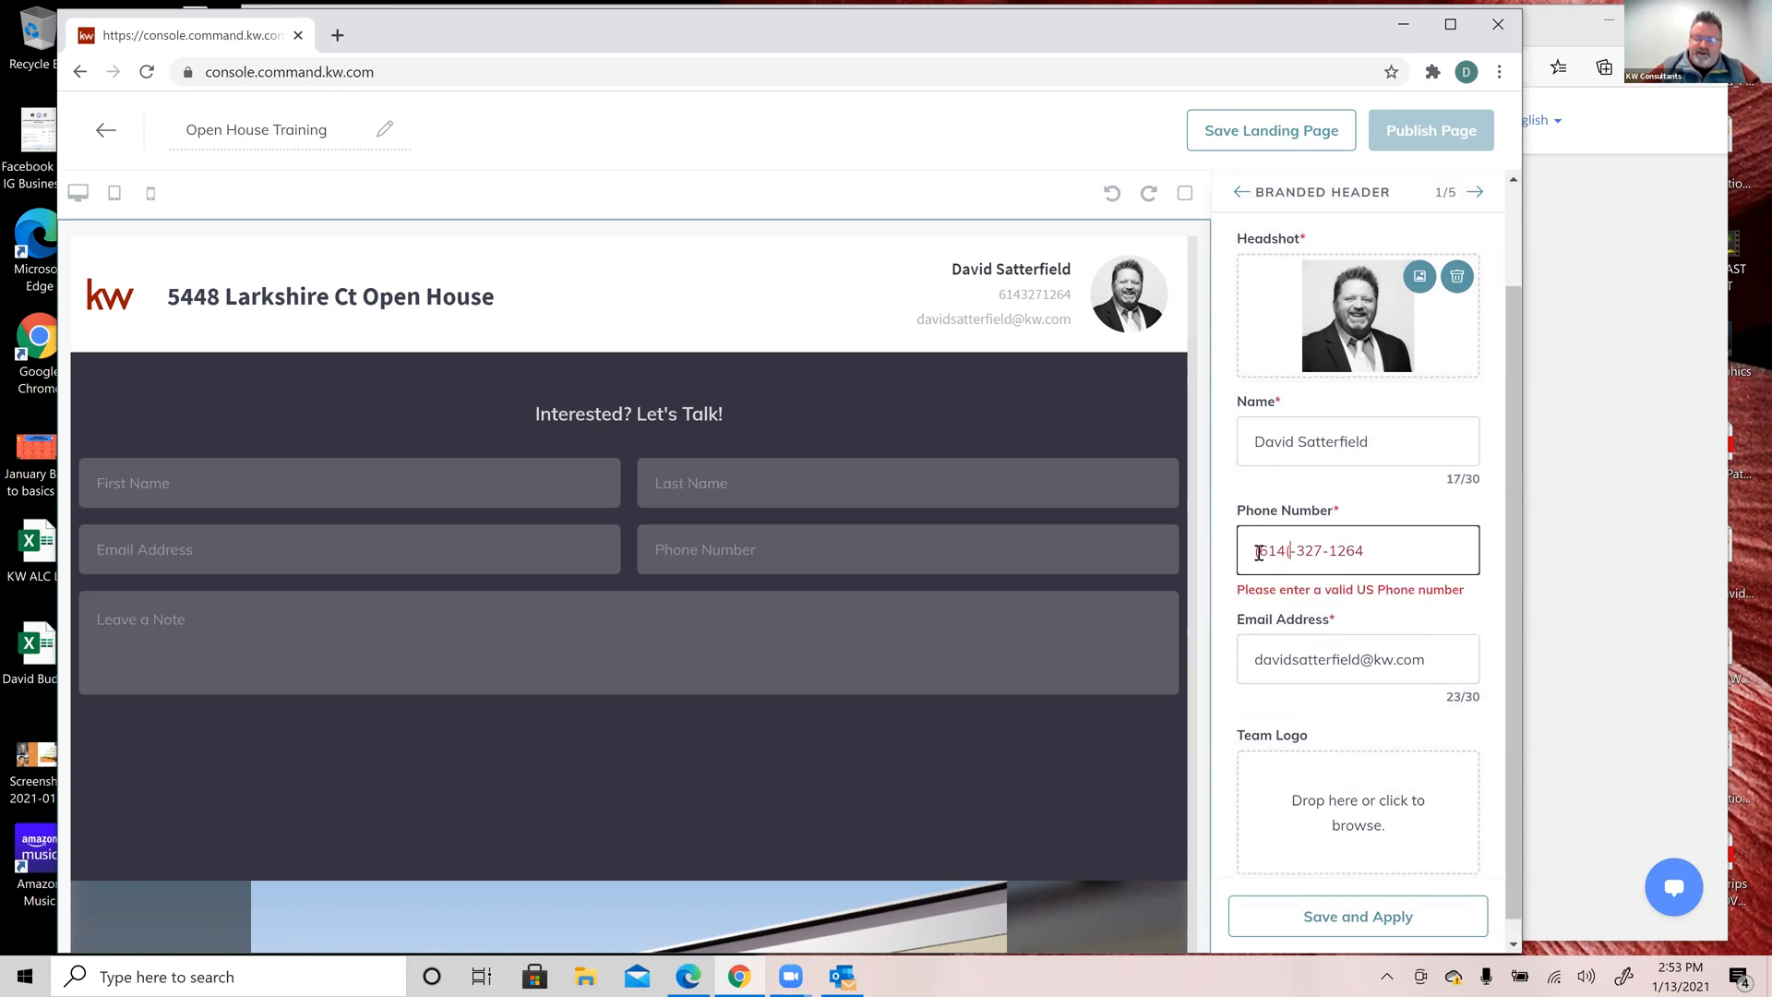
{"action": "key", "text": "shift+Right"}
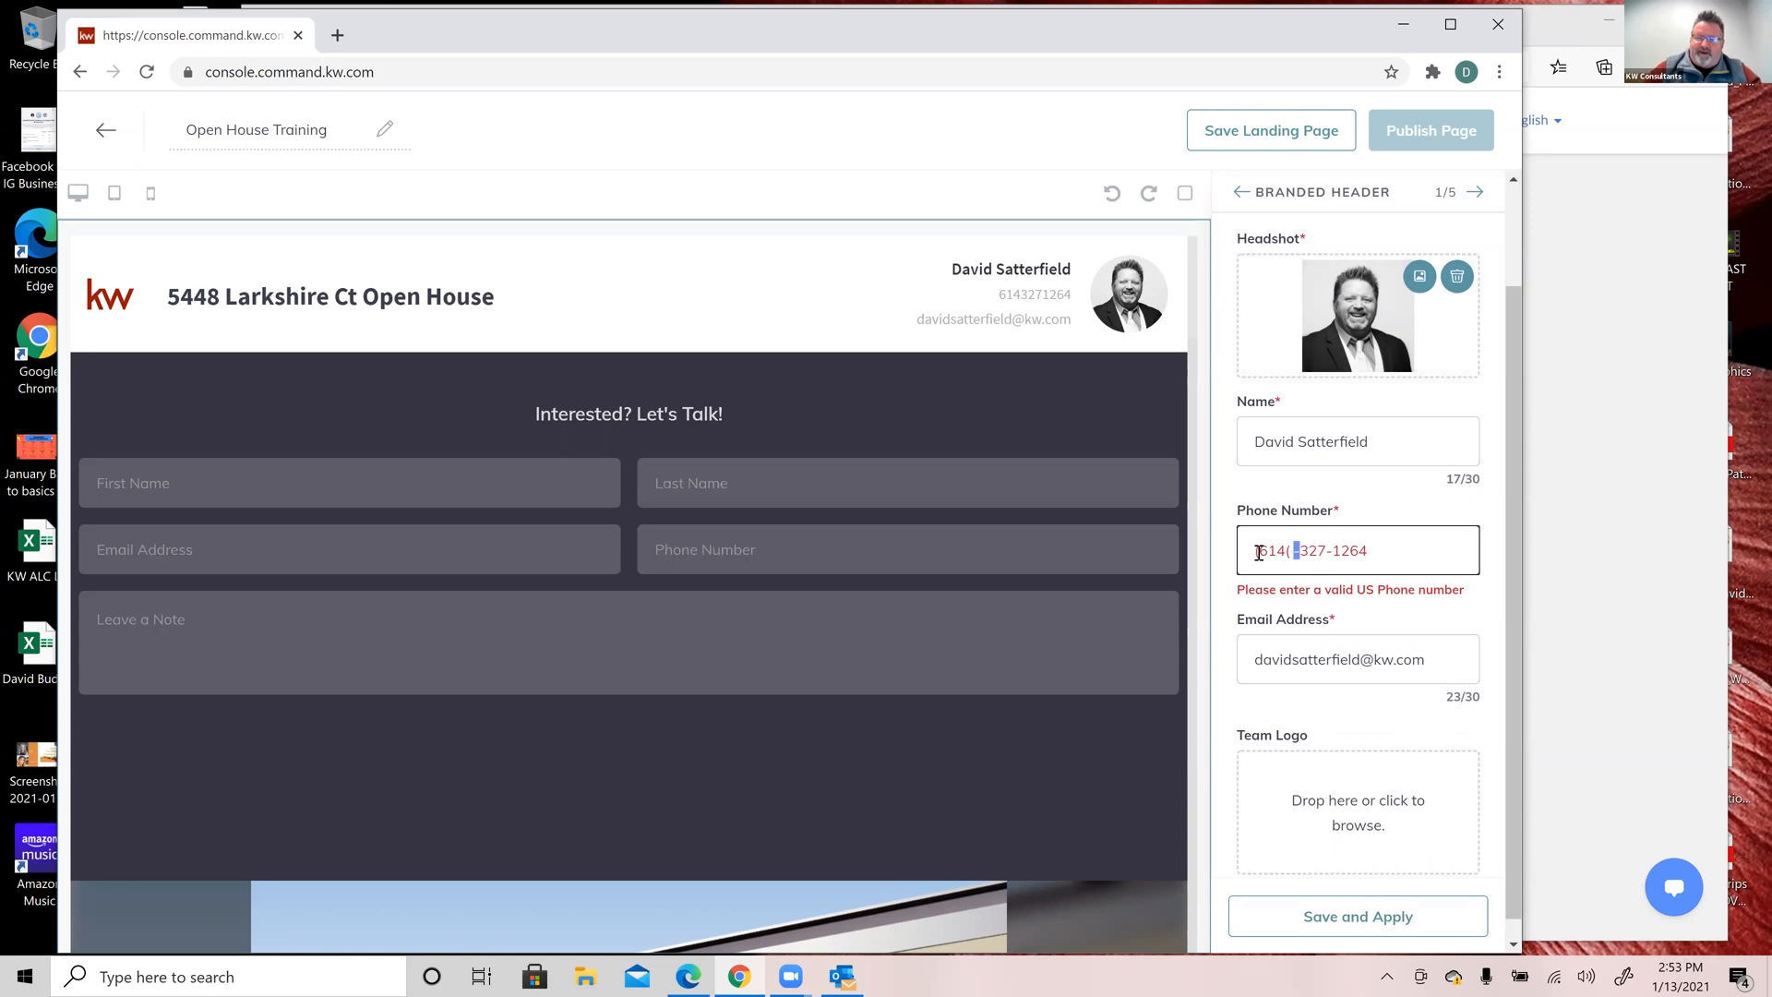
{"action": "left_click", "coordinate": [1409, 547]}
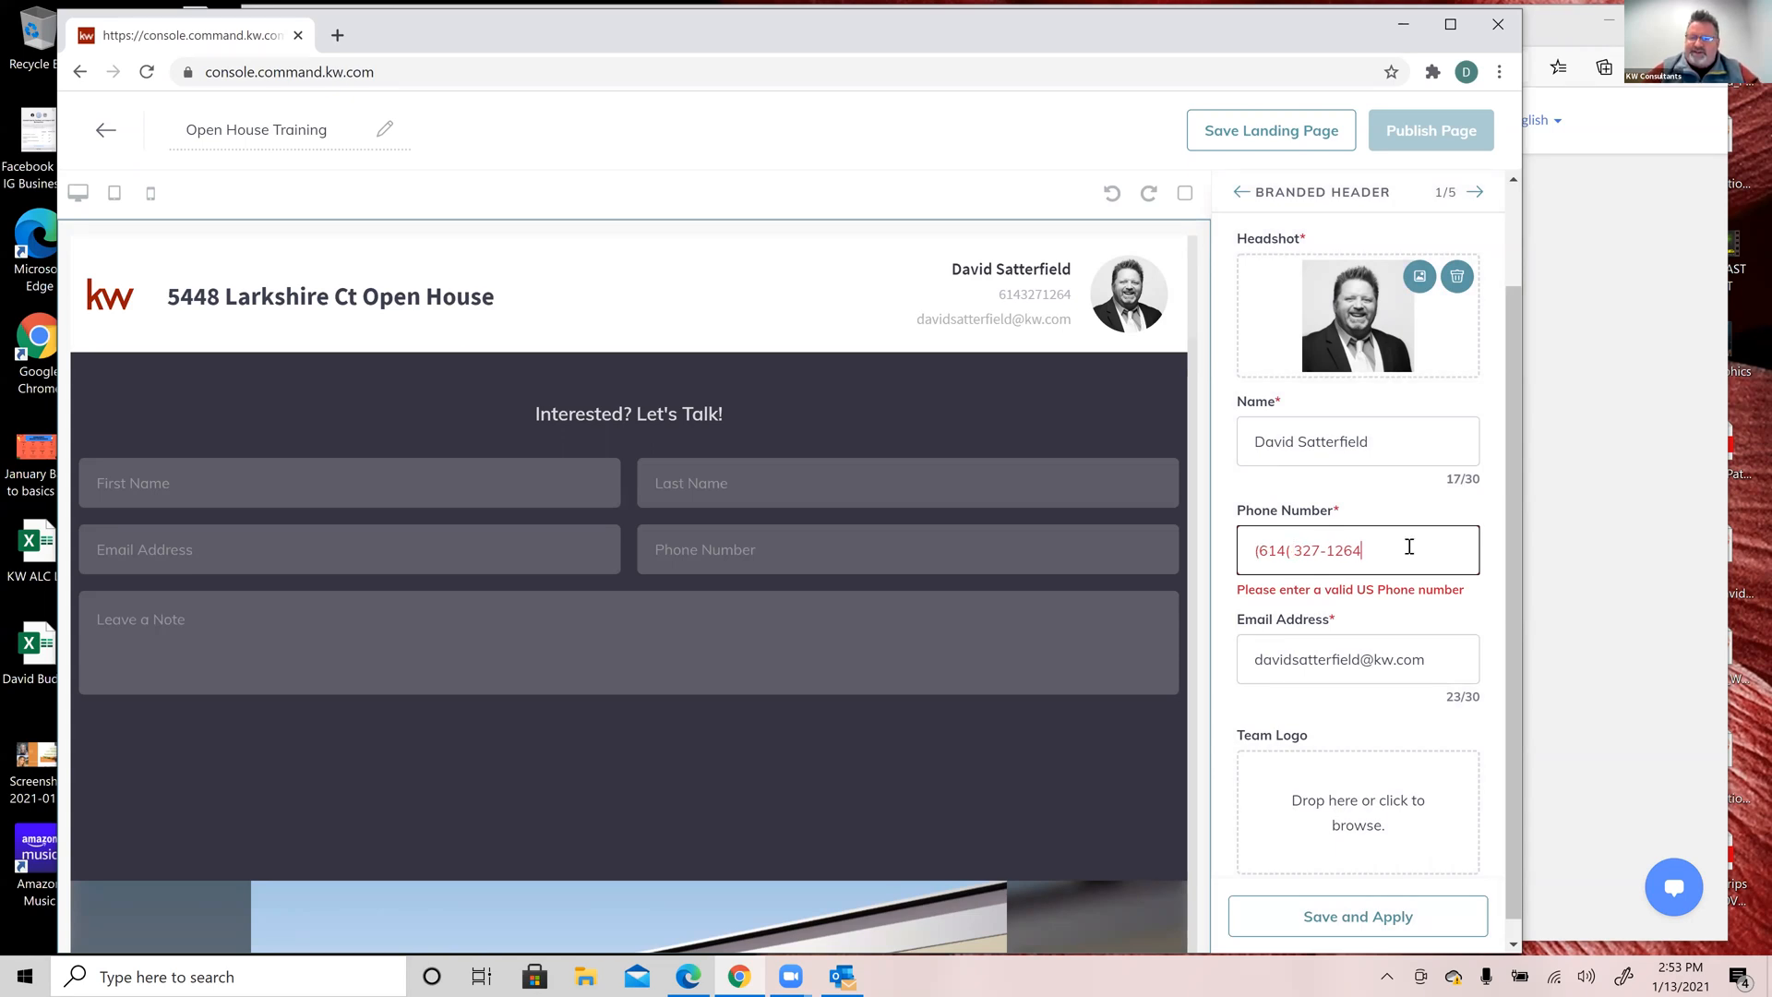
{"action": "left_click", "coordinate": [1290, 549]}
{"action": "key", "text": "BackSpace"}
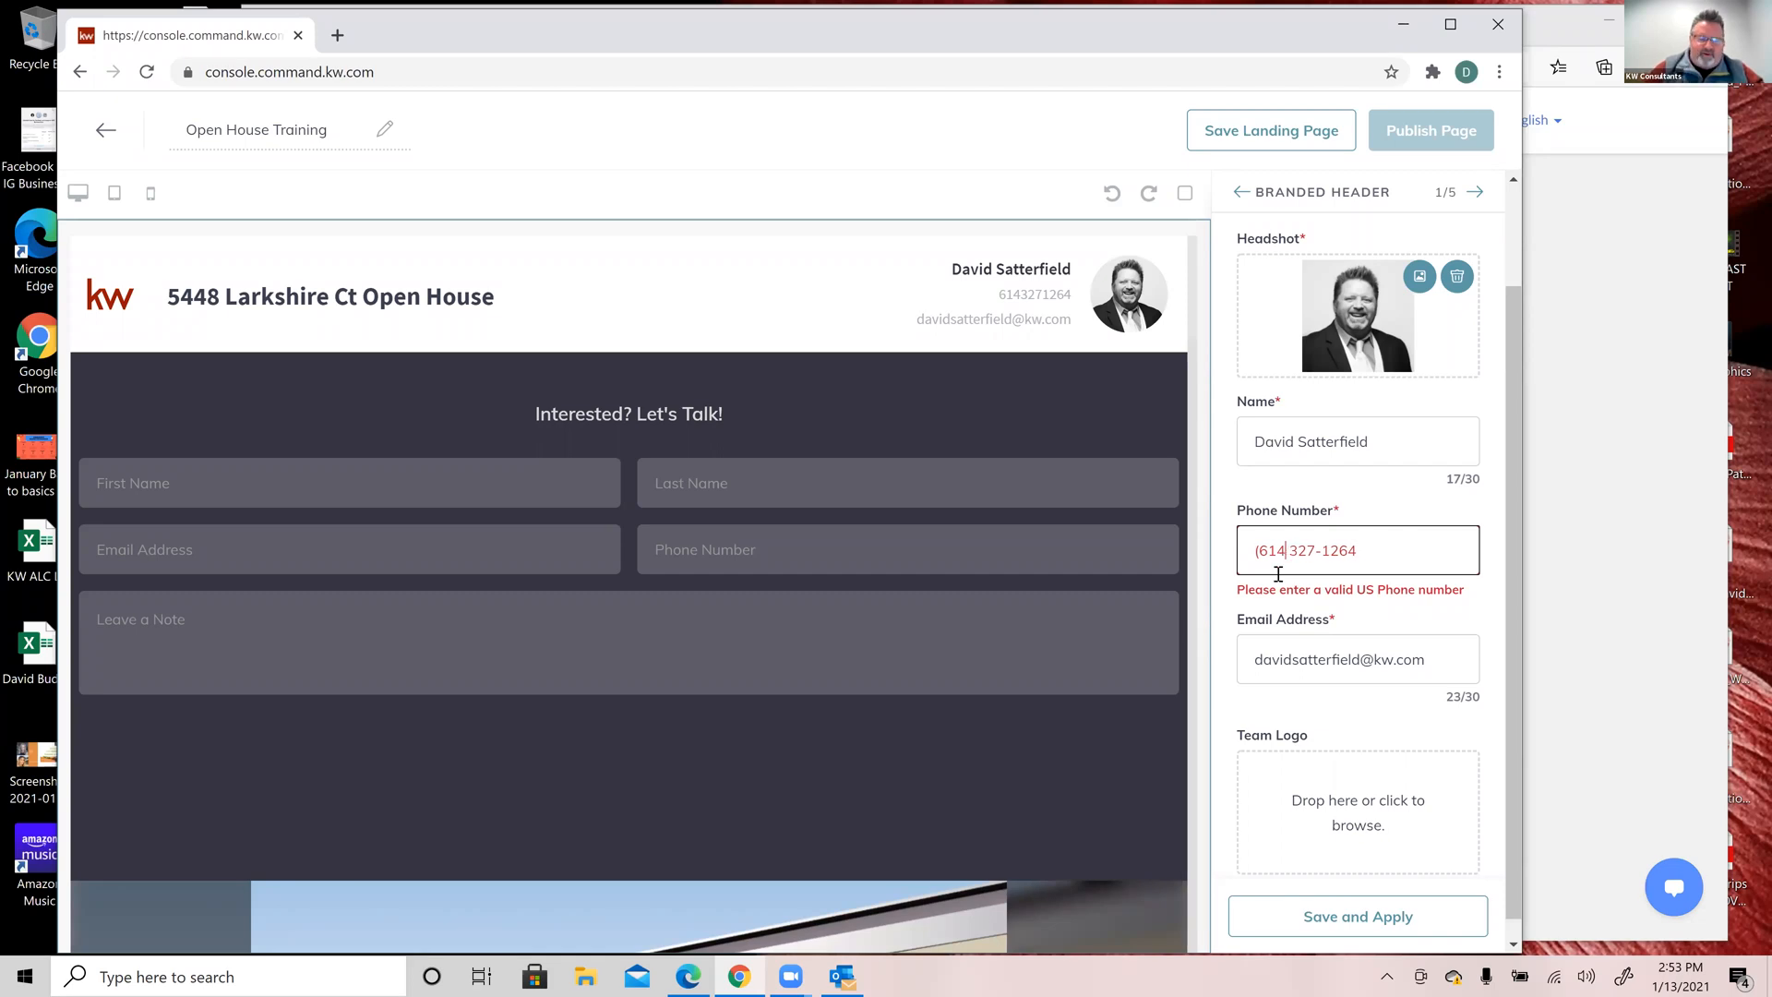
{"action": "type", "text": ")"}
Step: Replace the parentheses with a dash after the area code and save and apply
{"action": "left_click", "coordinate": [1389, 554]}
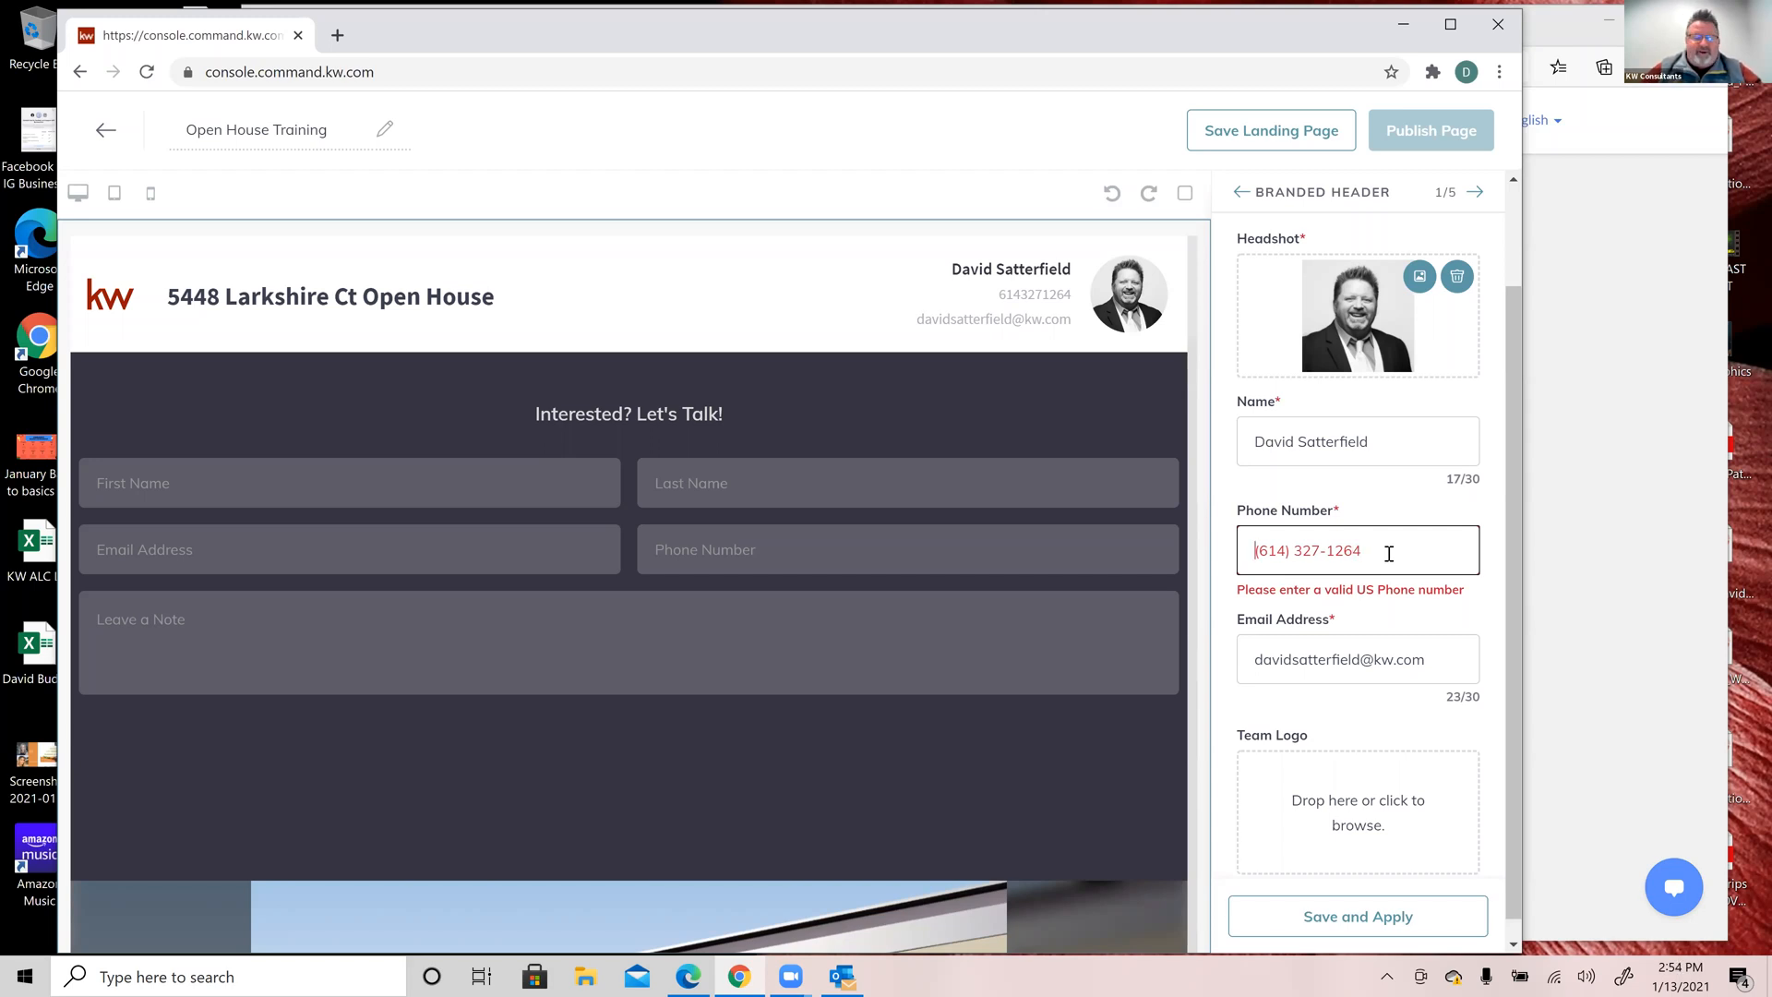
{"action": "key", "text": "BackSpace"}
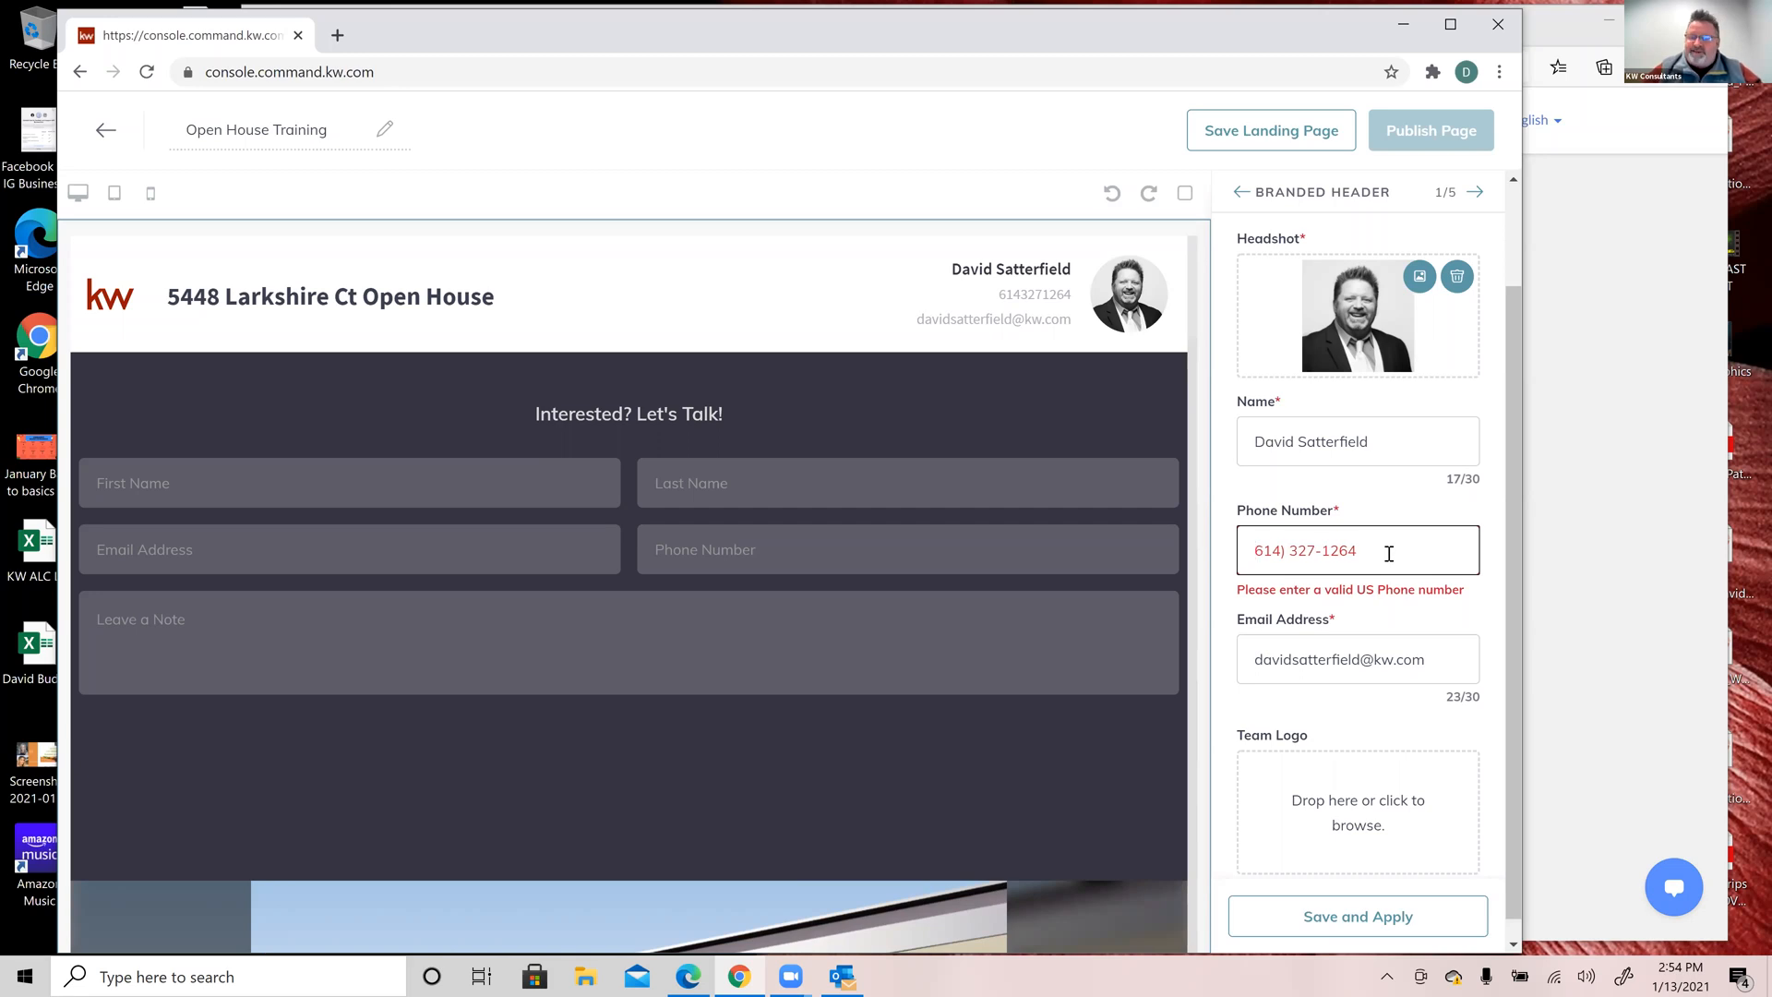
{"action": "key", "text": "shift+Right"}
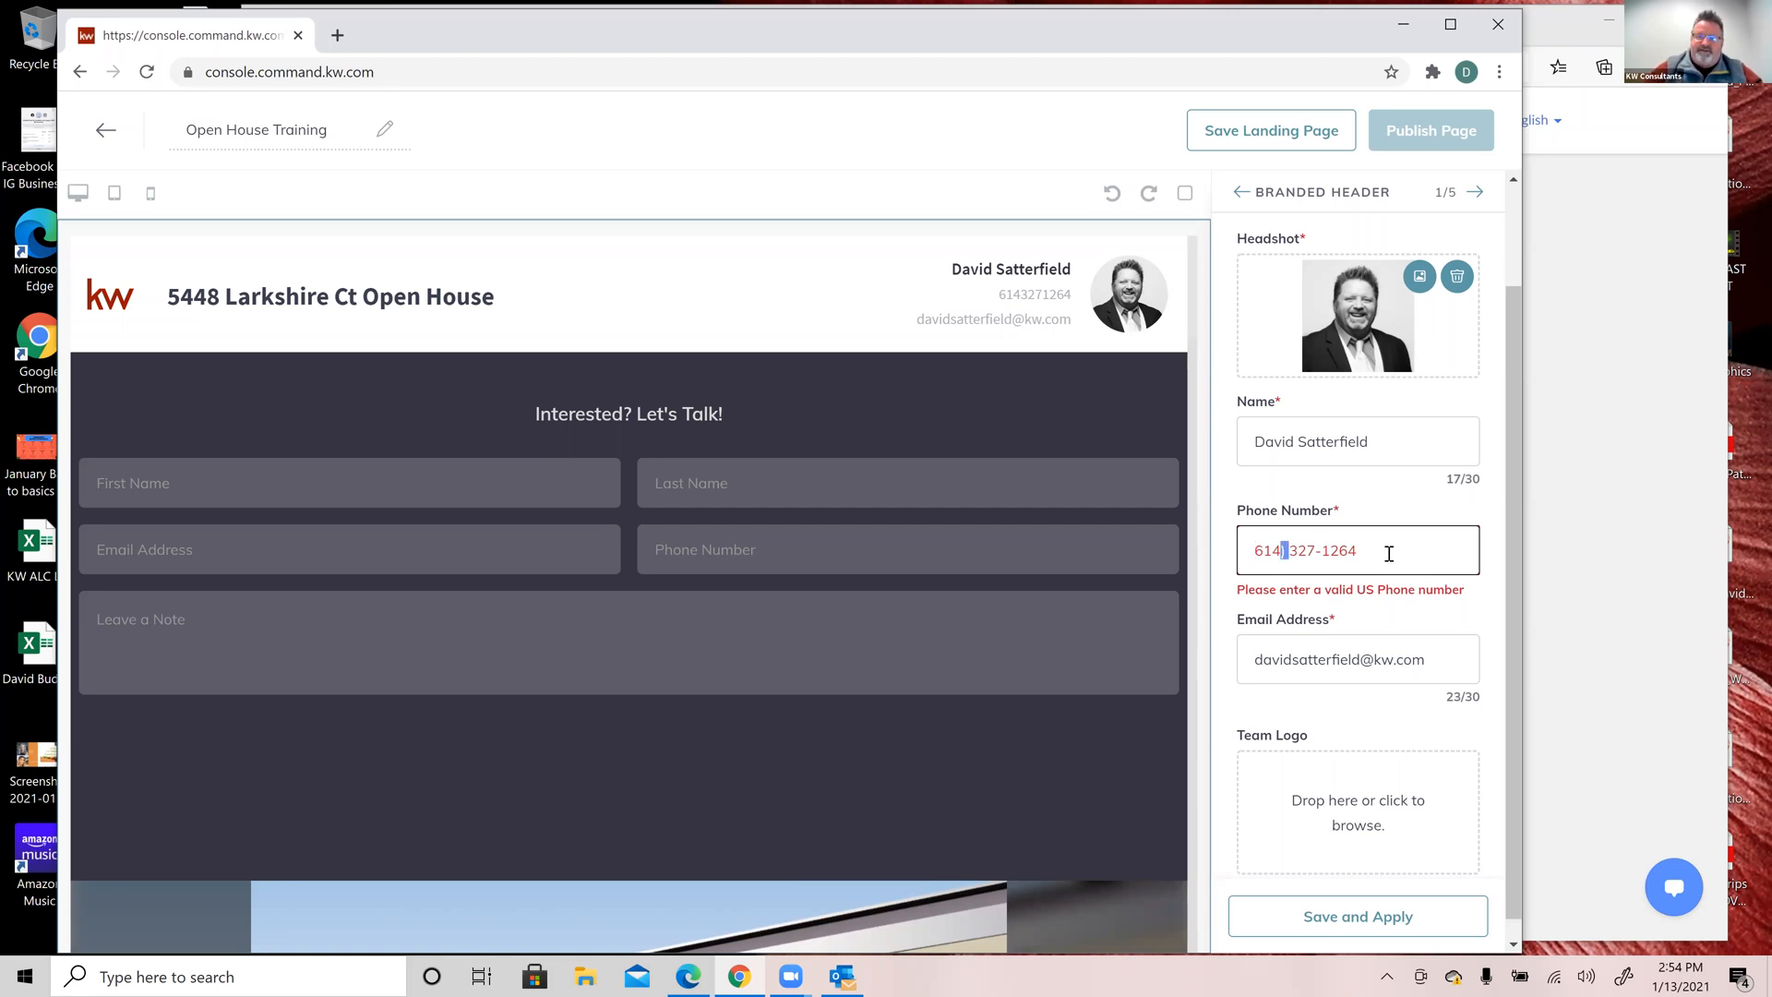
{"action": "type", "text": "-"}
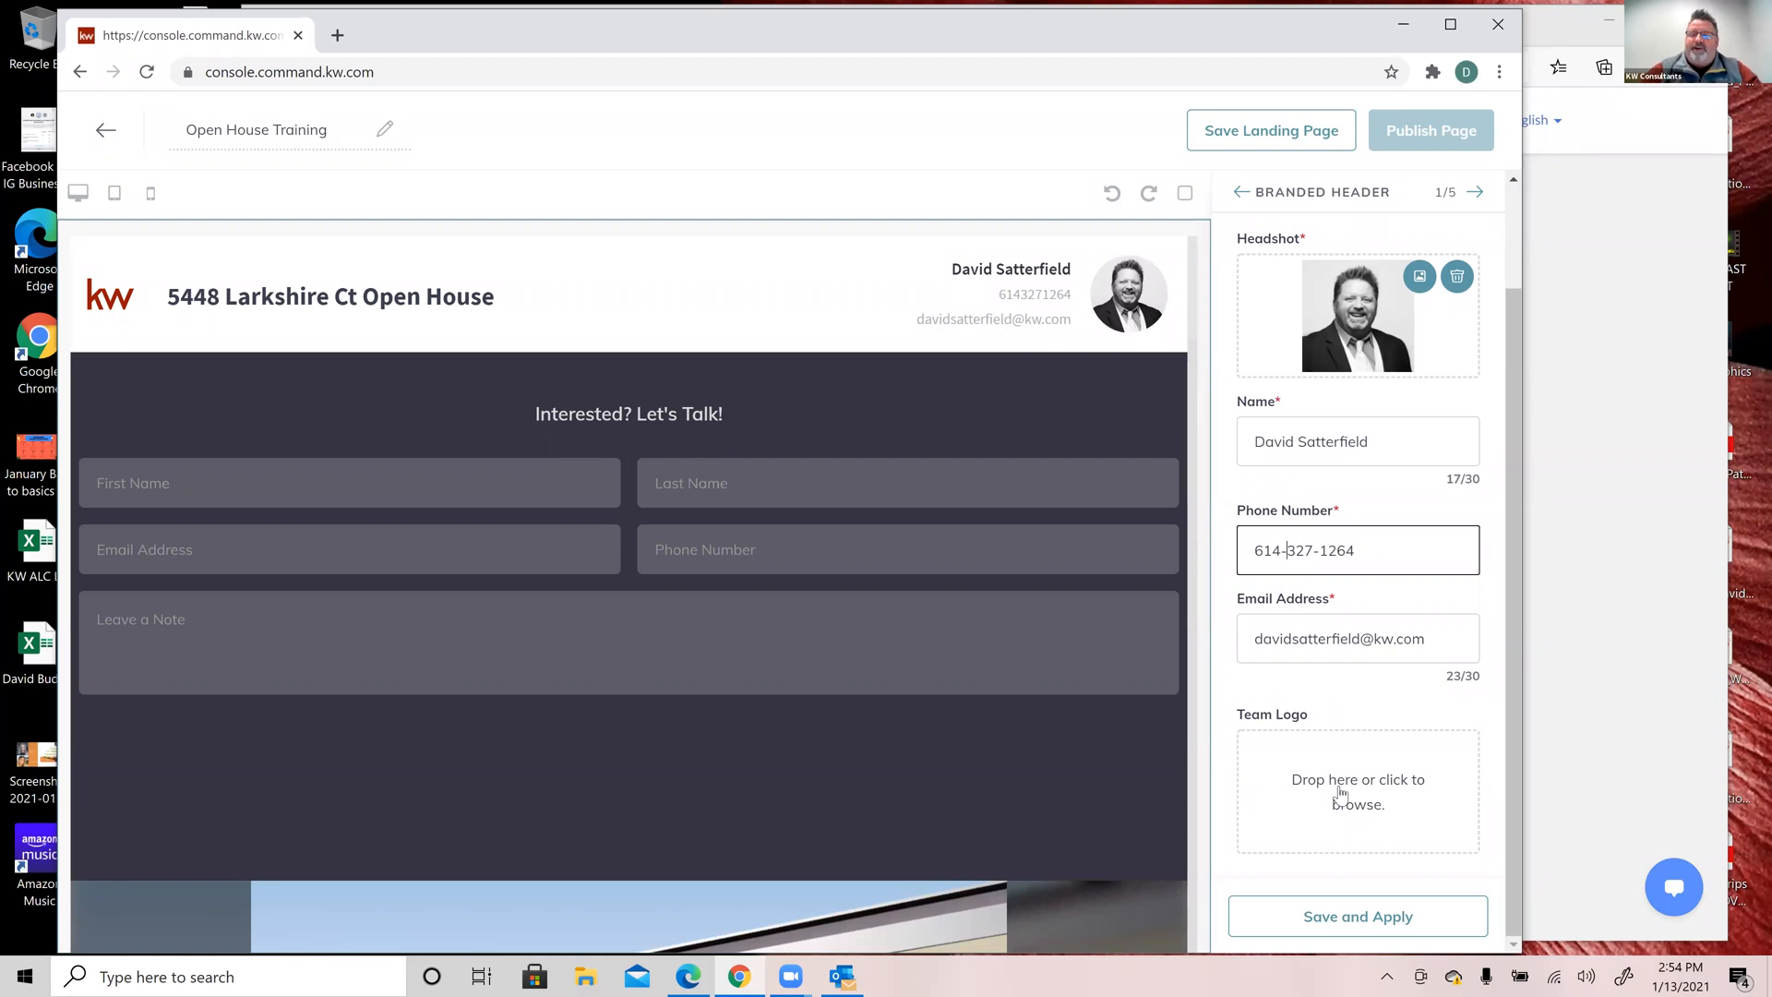
{"action": "left_click", "coordinate": [1329, 922]}
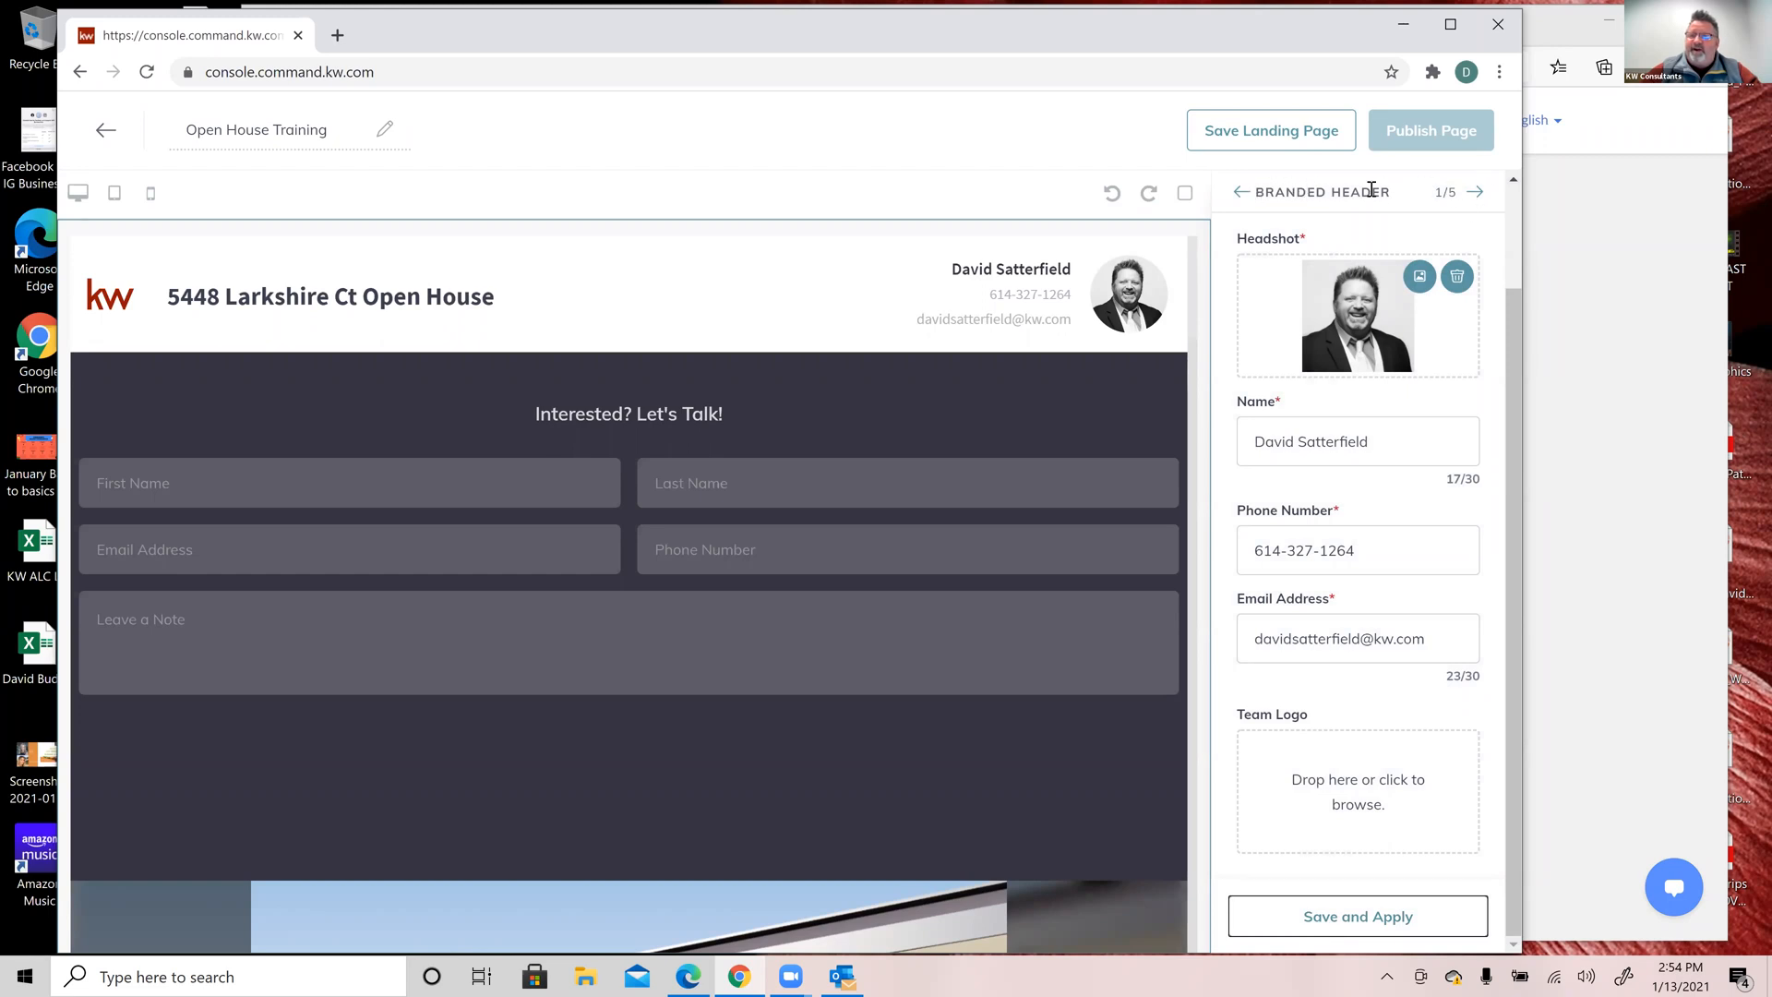
Step: Change the lead form heading to 'Welcome! Please Sign In.' and apply it
{"action": "left_click", "coordinate": [1477, 195]}
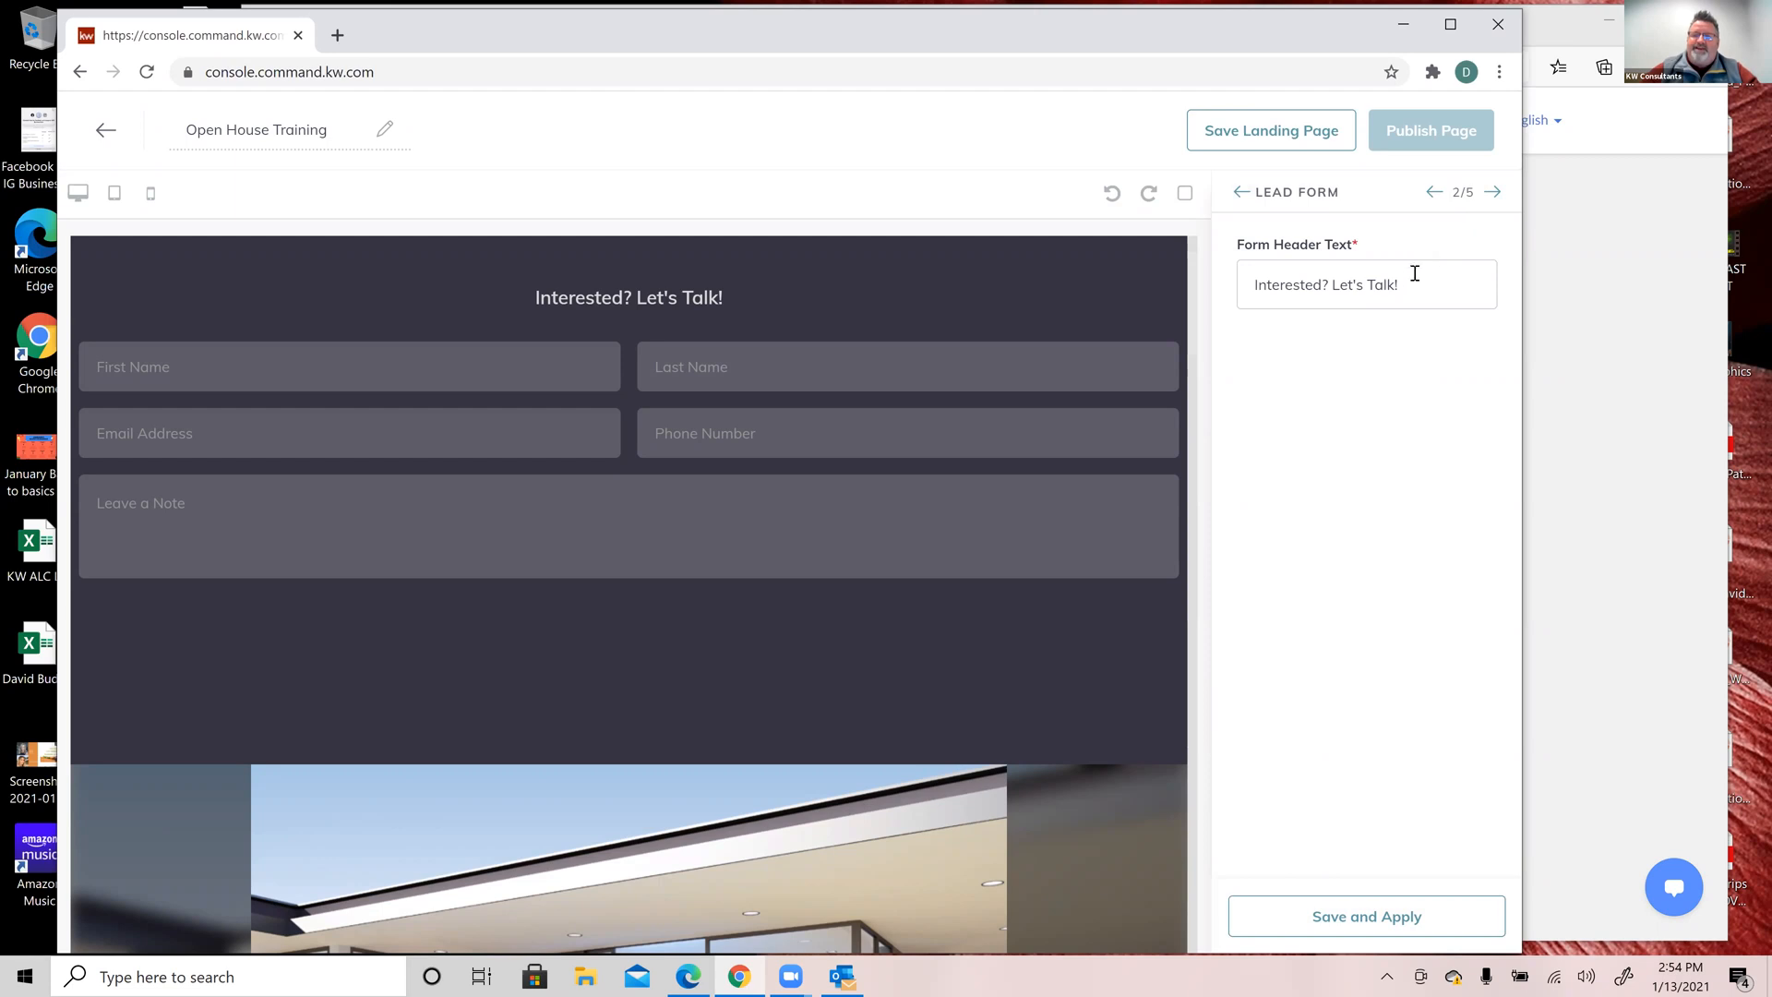
{"action": "left_click_drag", "start_coordinate": [1415, 273], "coordinate": [1106, 297]}
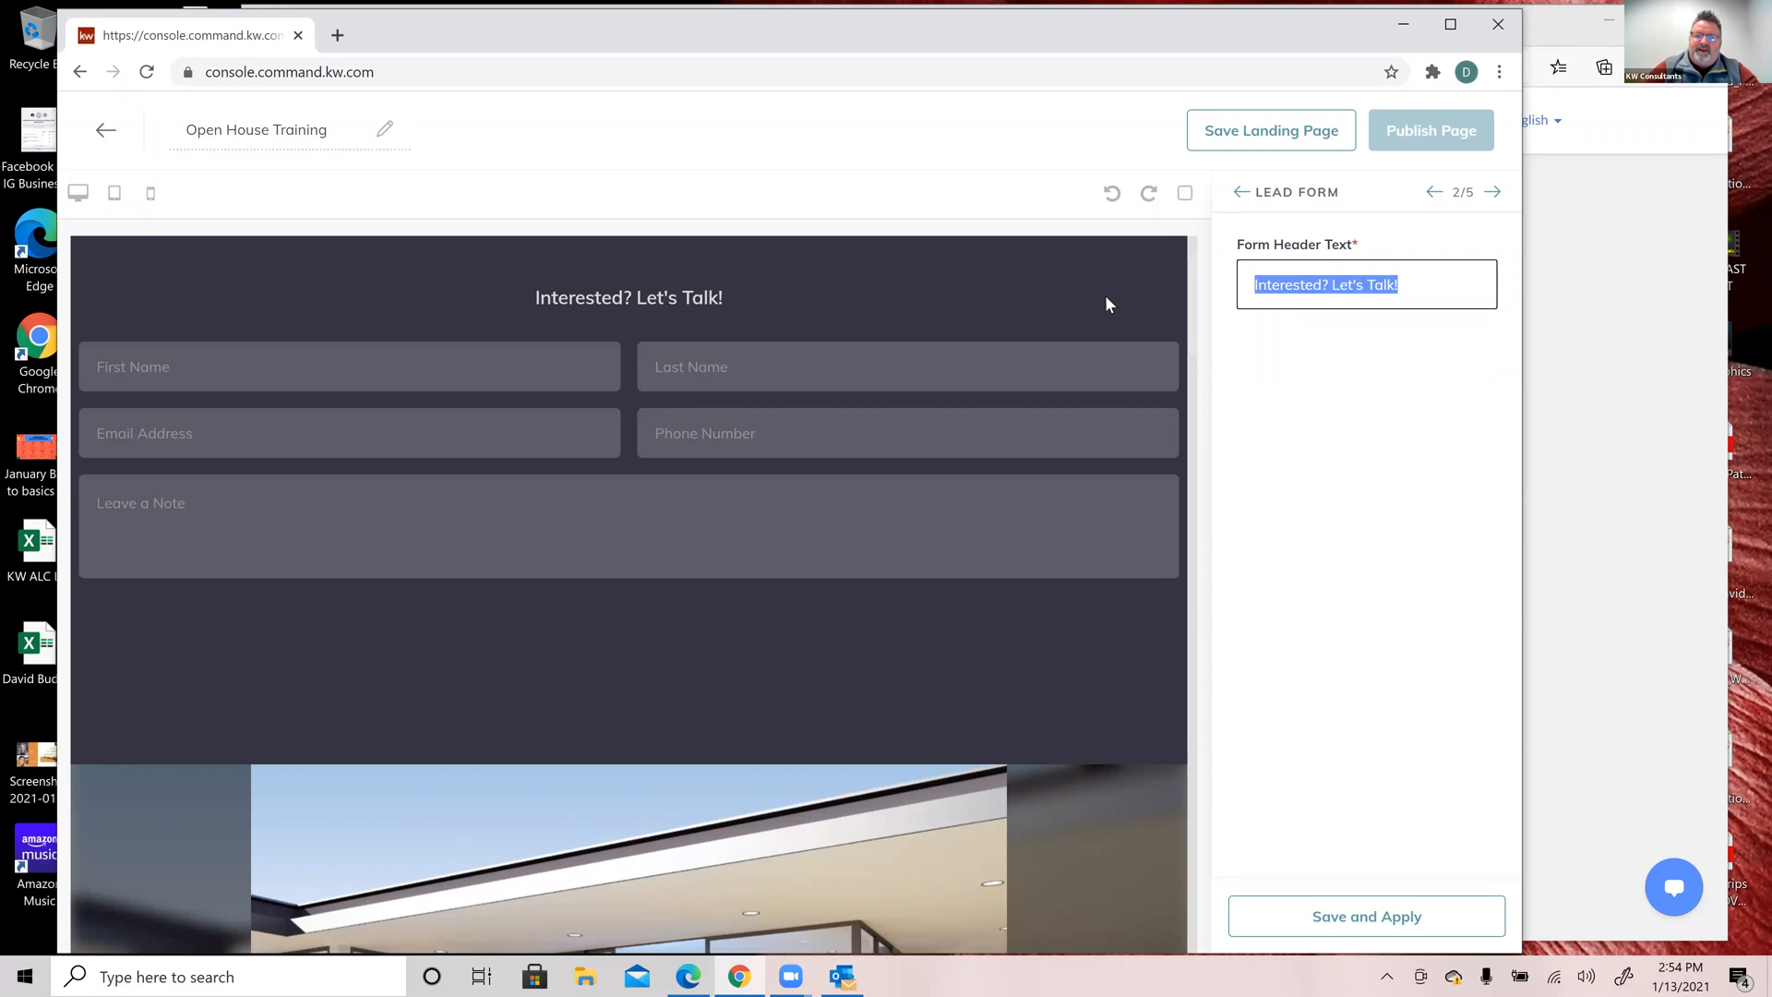
{"action": "left_click", "coordinate": [1106, 297]}
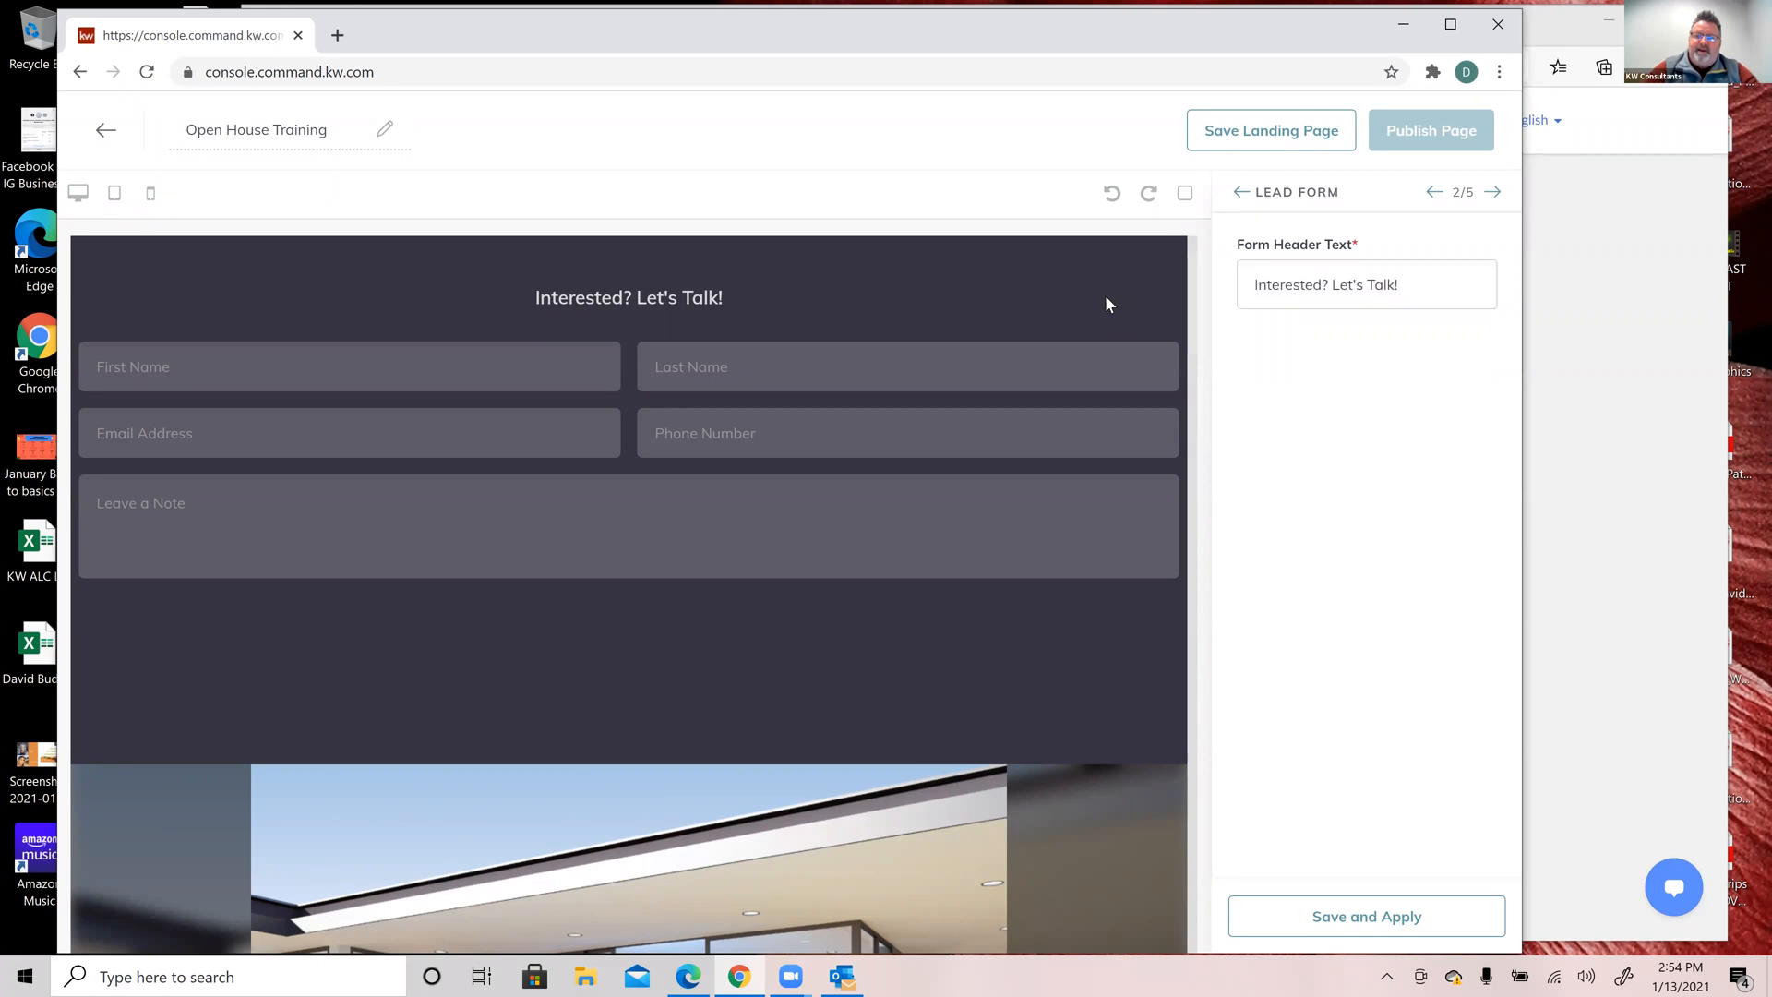
{"action": "triple_click", "coordinate": [1400, 284]}
{"action": "left_click_drag", "start_coordinate": [1320, 280], "coordinate": [1272, 270]}
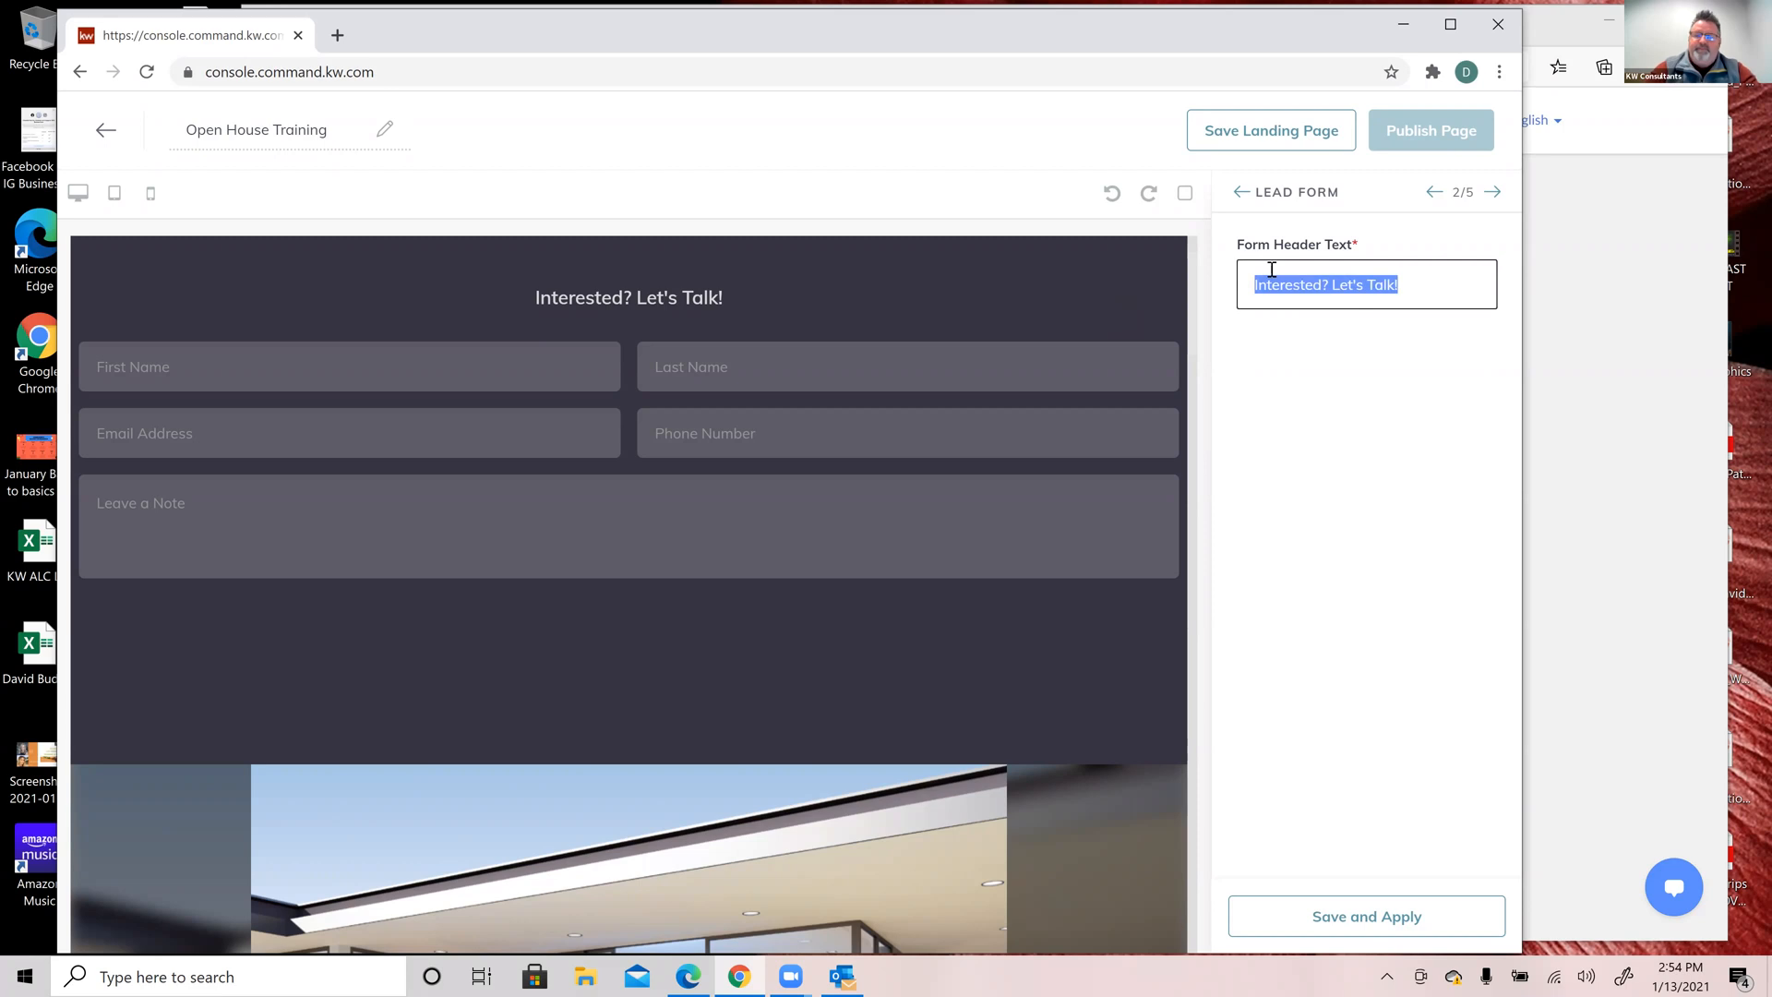
{"action": "type", "text": "Open House"}
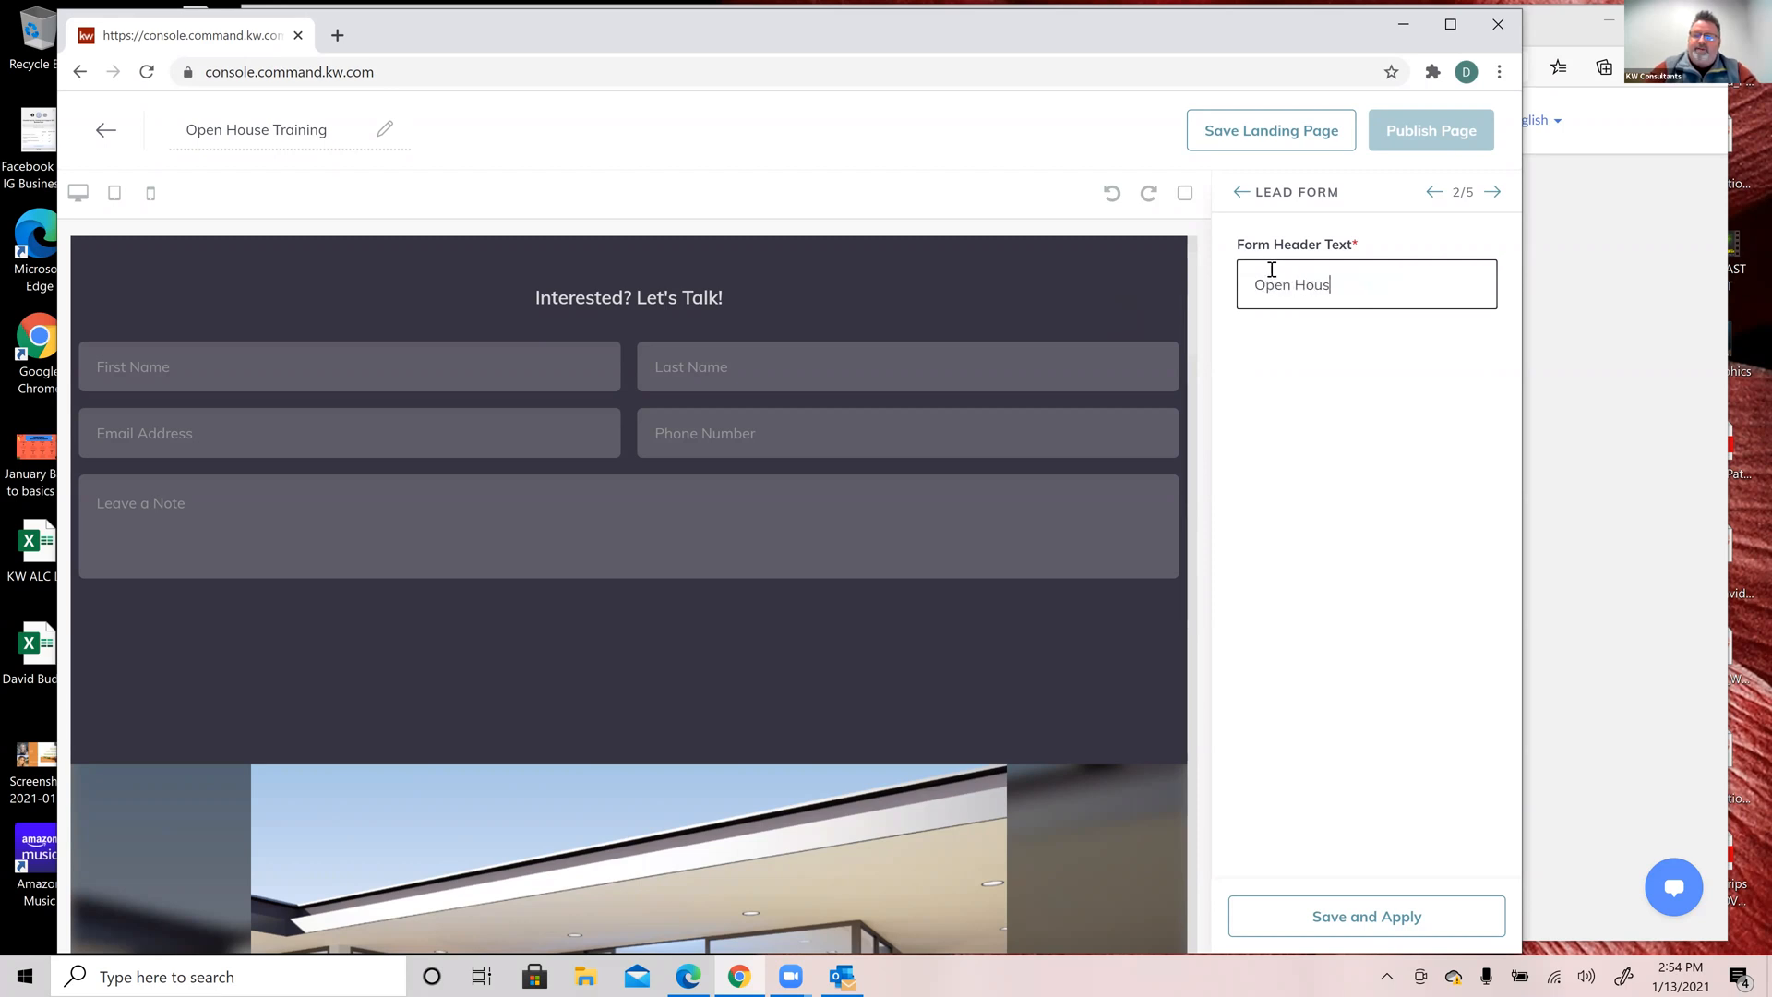
{"action": "key", "text": "BackSpace"}
{"action": "key", "text": "BackSpace"}
{"action": "key", "text": "BackSpace"}
{"action": "key", "text": "BackSpace"}
{"action": "key", "text": "BackSpace"}
{"action": "key", "text": "BackSpace"}
{"action": "key", "text": "BackSpace"}
{"action": "key", "text": "BackSpace"}
{"action": "key", "text": "BackSpace"}
{"action": "key", "text": "BackSpace"}
{"action": "type", "text": "Welcome! Please Sign In."}
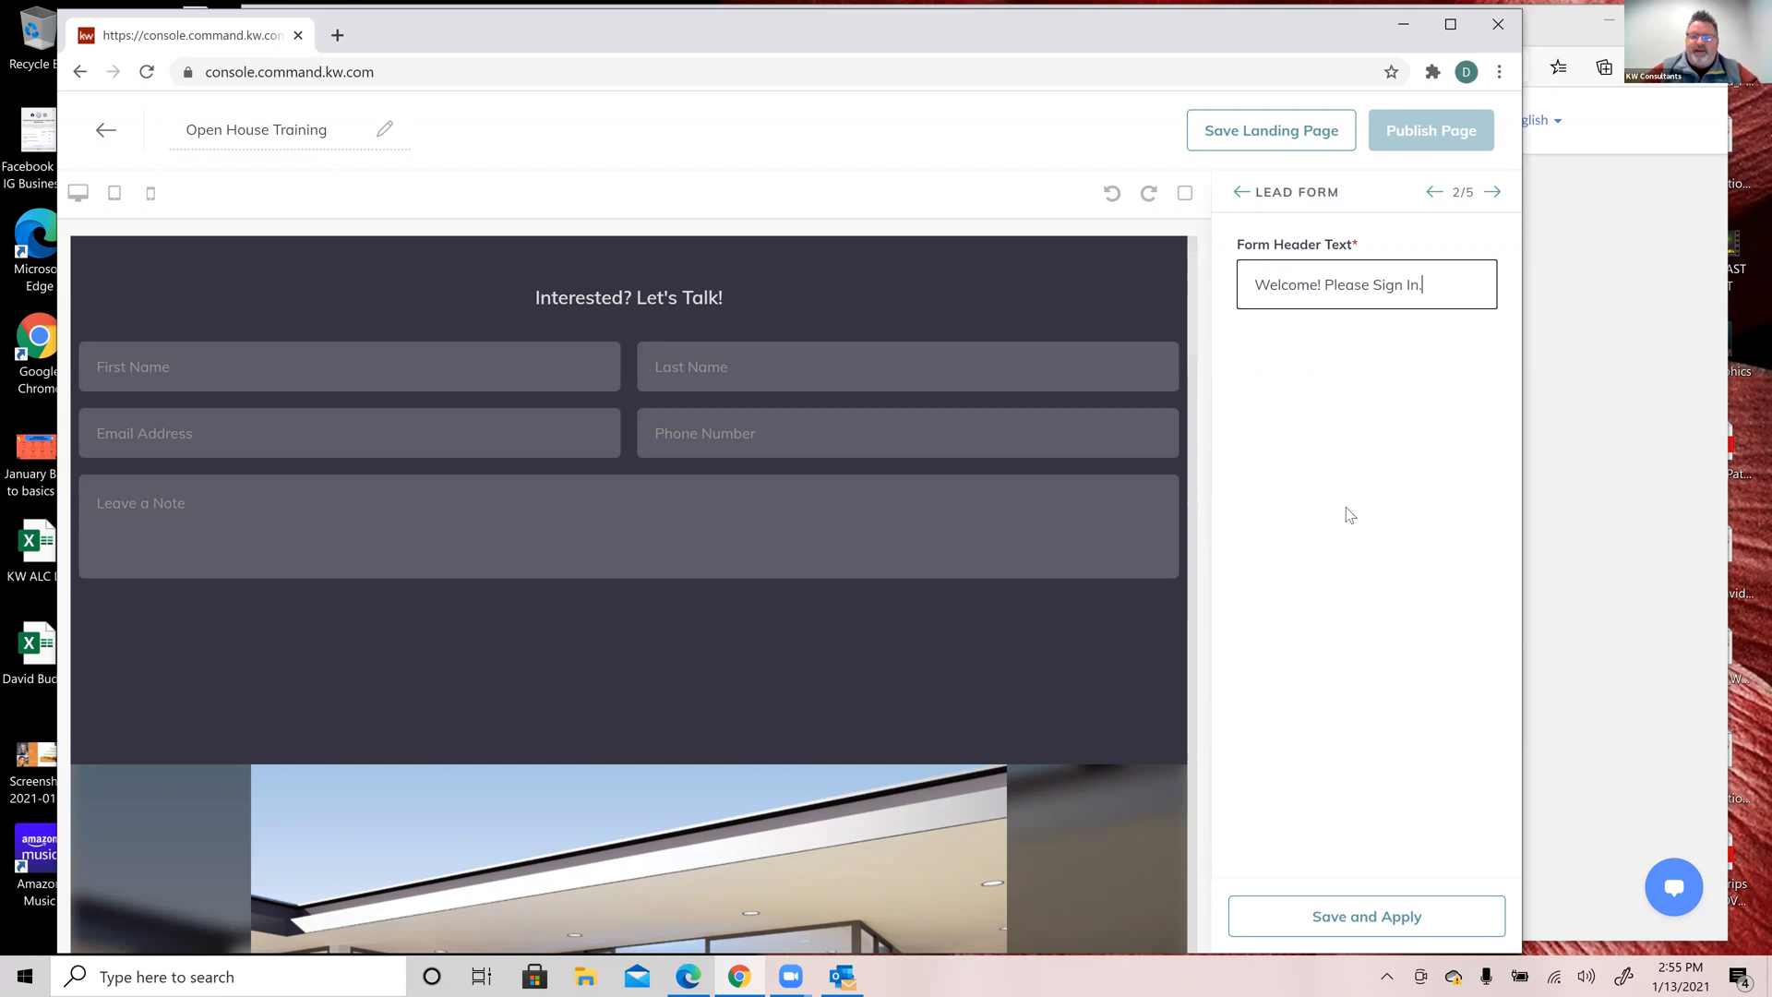
{"action": "right_click", "coordinate": [1334, 921]}
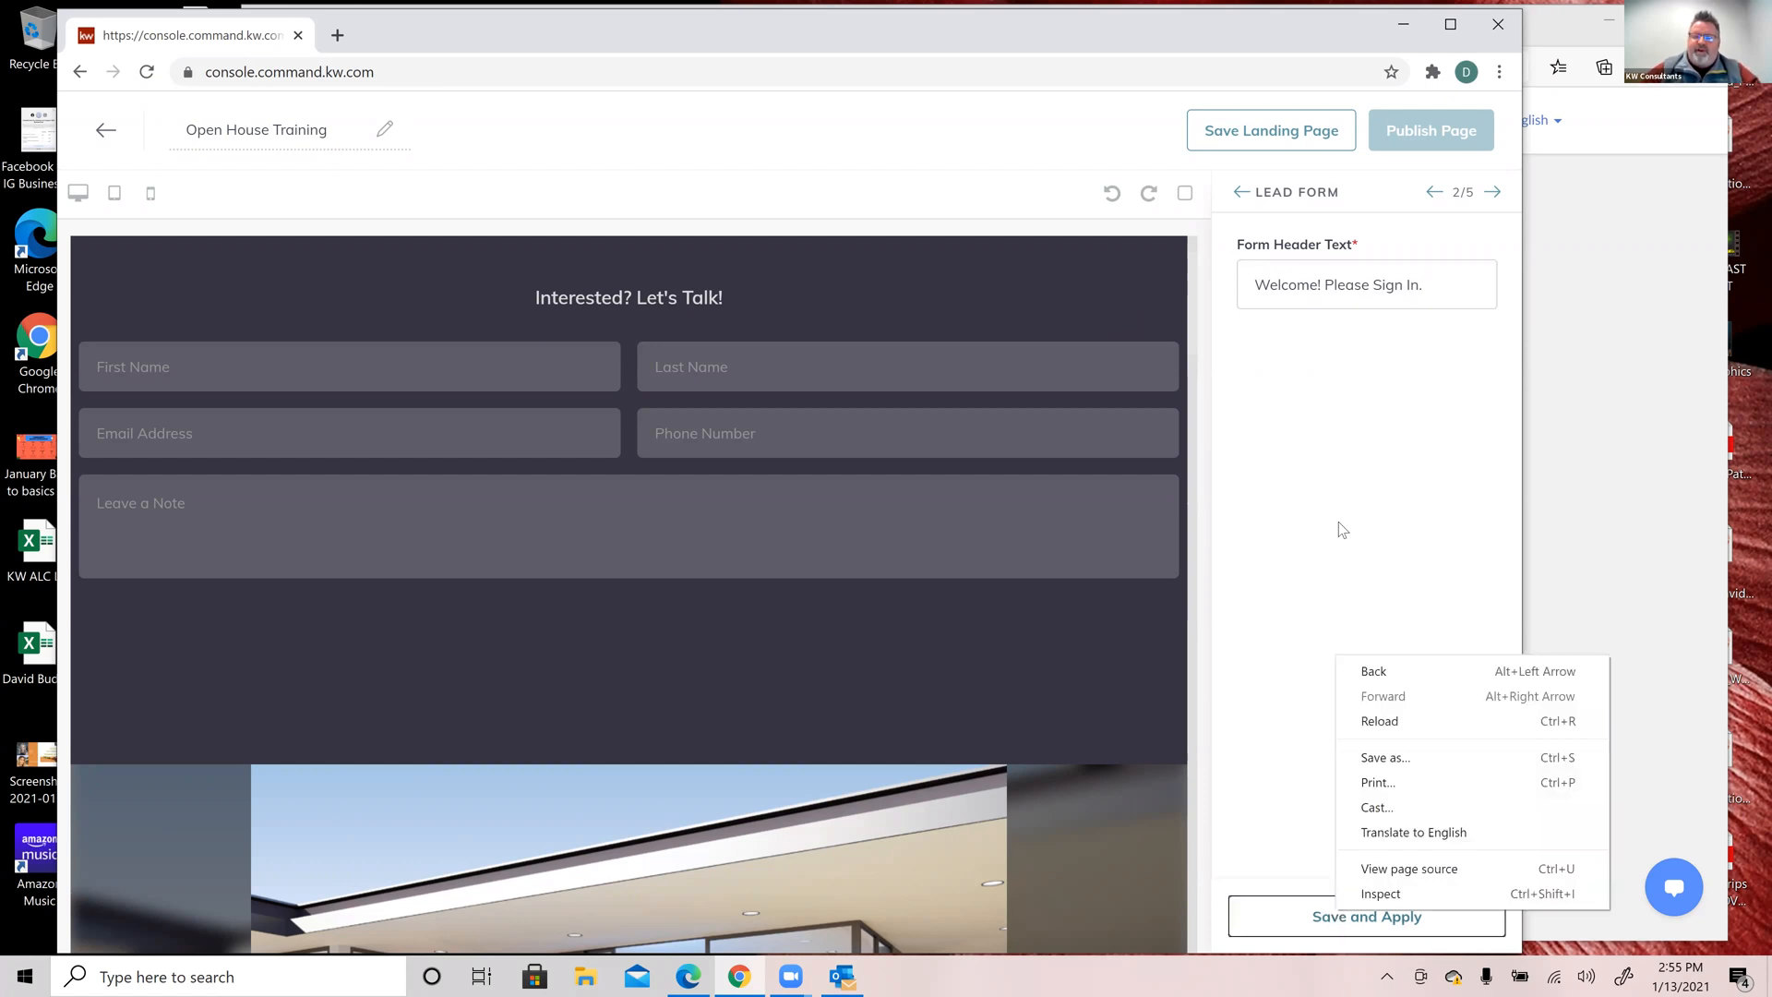
{"action": "left_click", "coordinate": [1272, 496]}
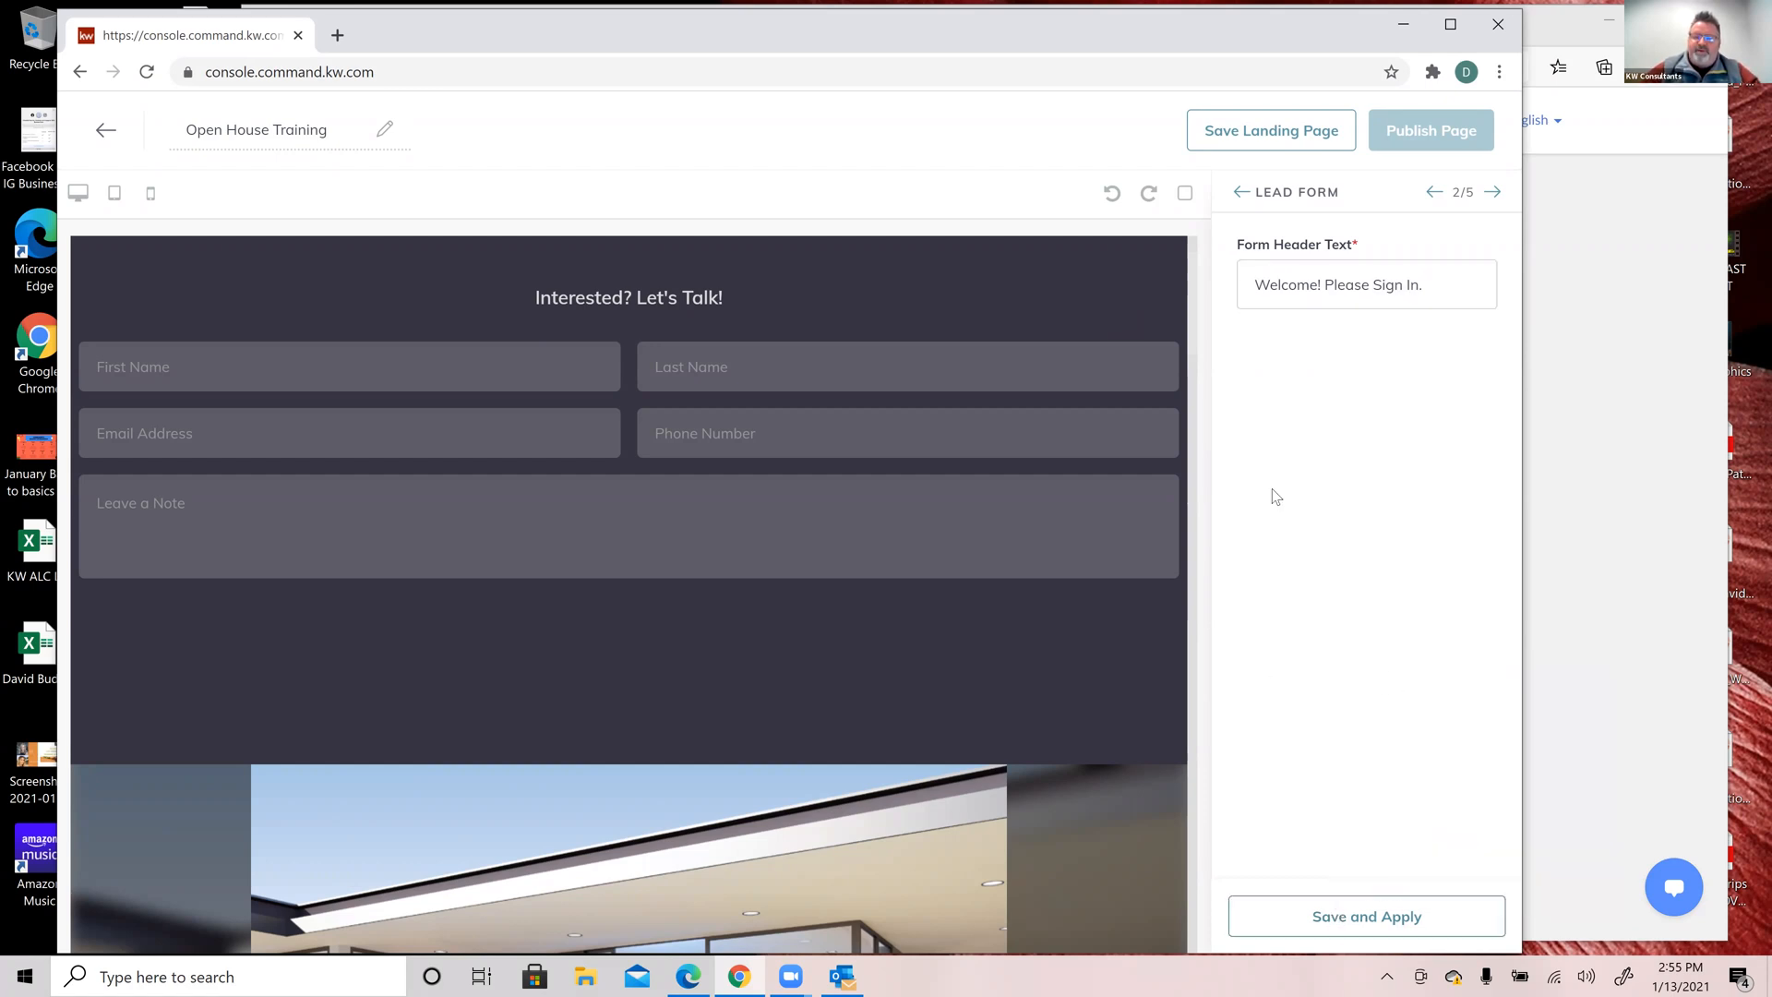
{"action": "left_click", "coordinate": [1385, 915]}
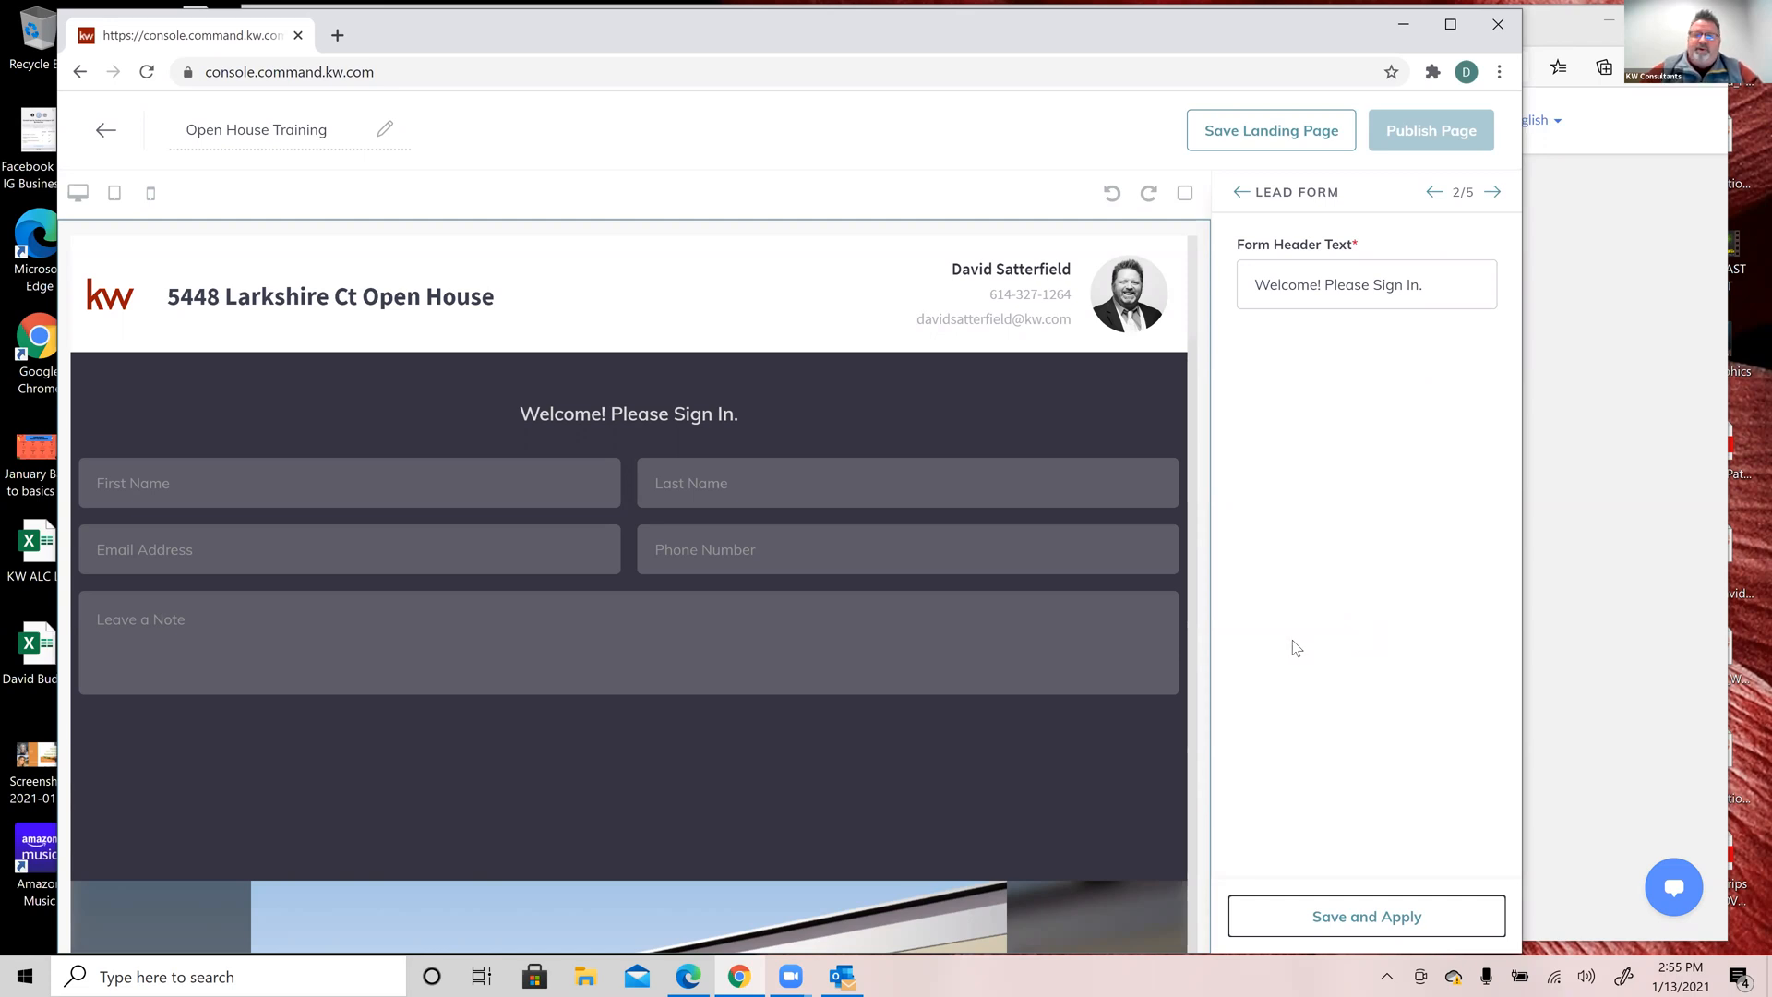
{"action": "left_click", "coordinate": [1495, 193]}
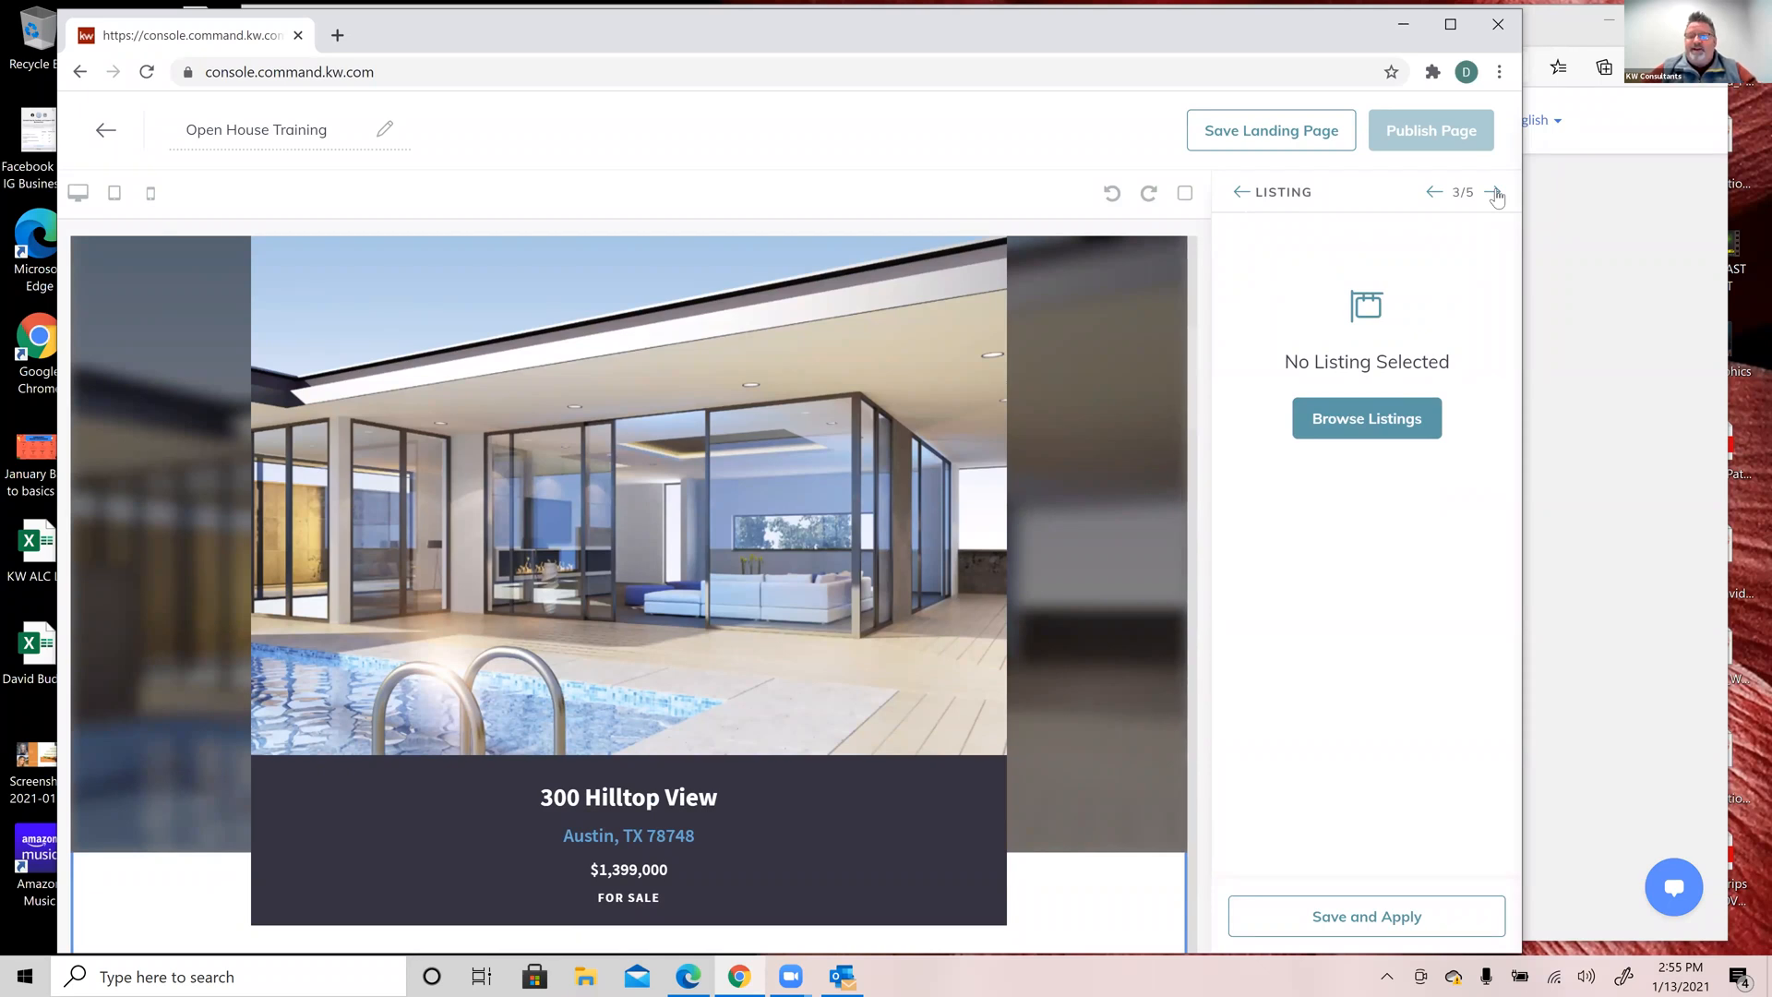
Step: Open Browse Listings and confirm the search type stays on Property Address
{"action": "left_click", "coordinate": [1393, 420]}
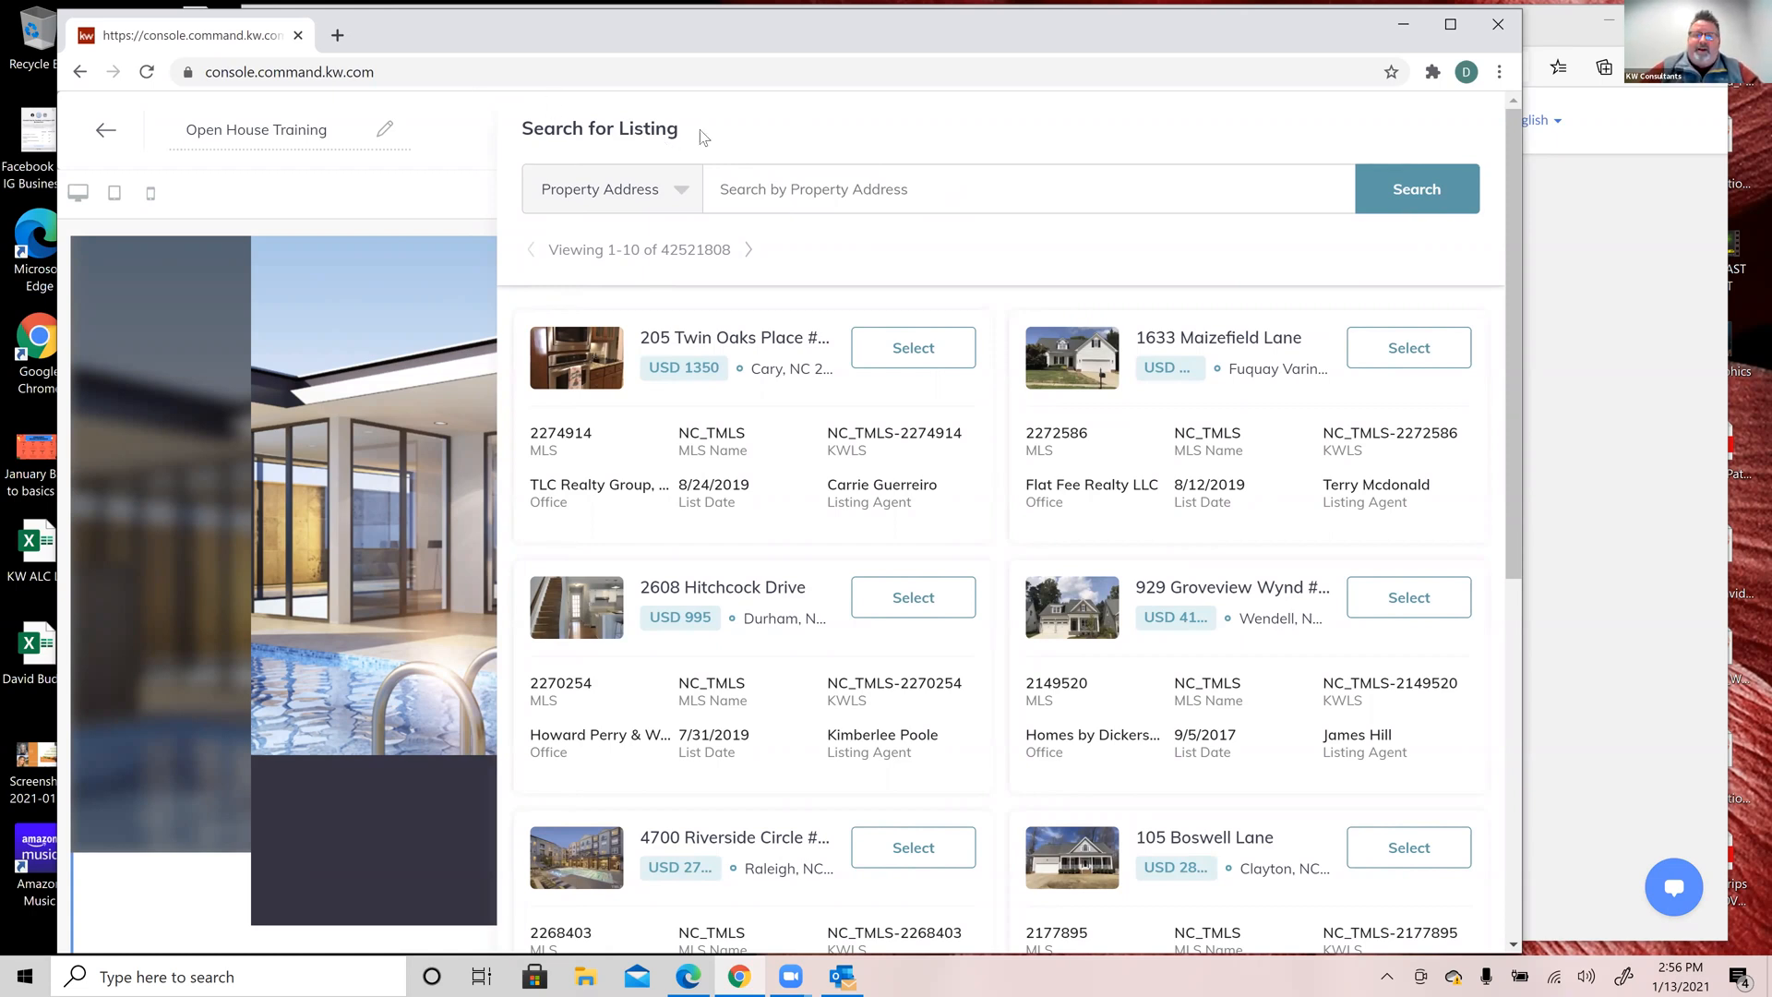
{"action": "left_click", "coordinate": [680, 192]}
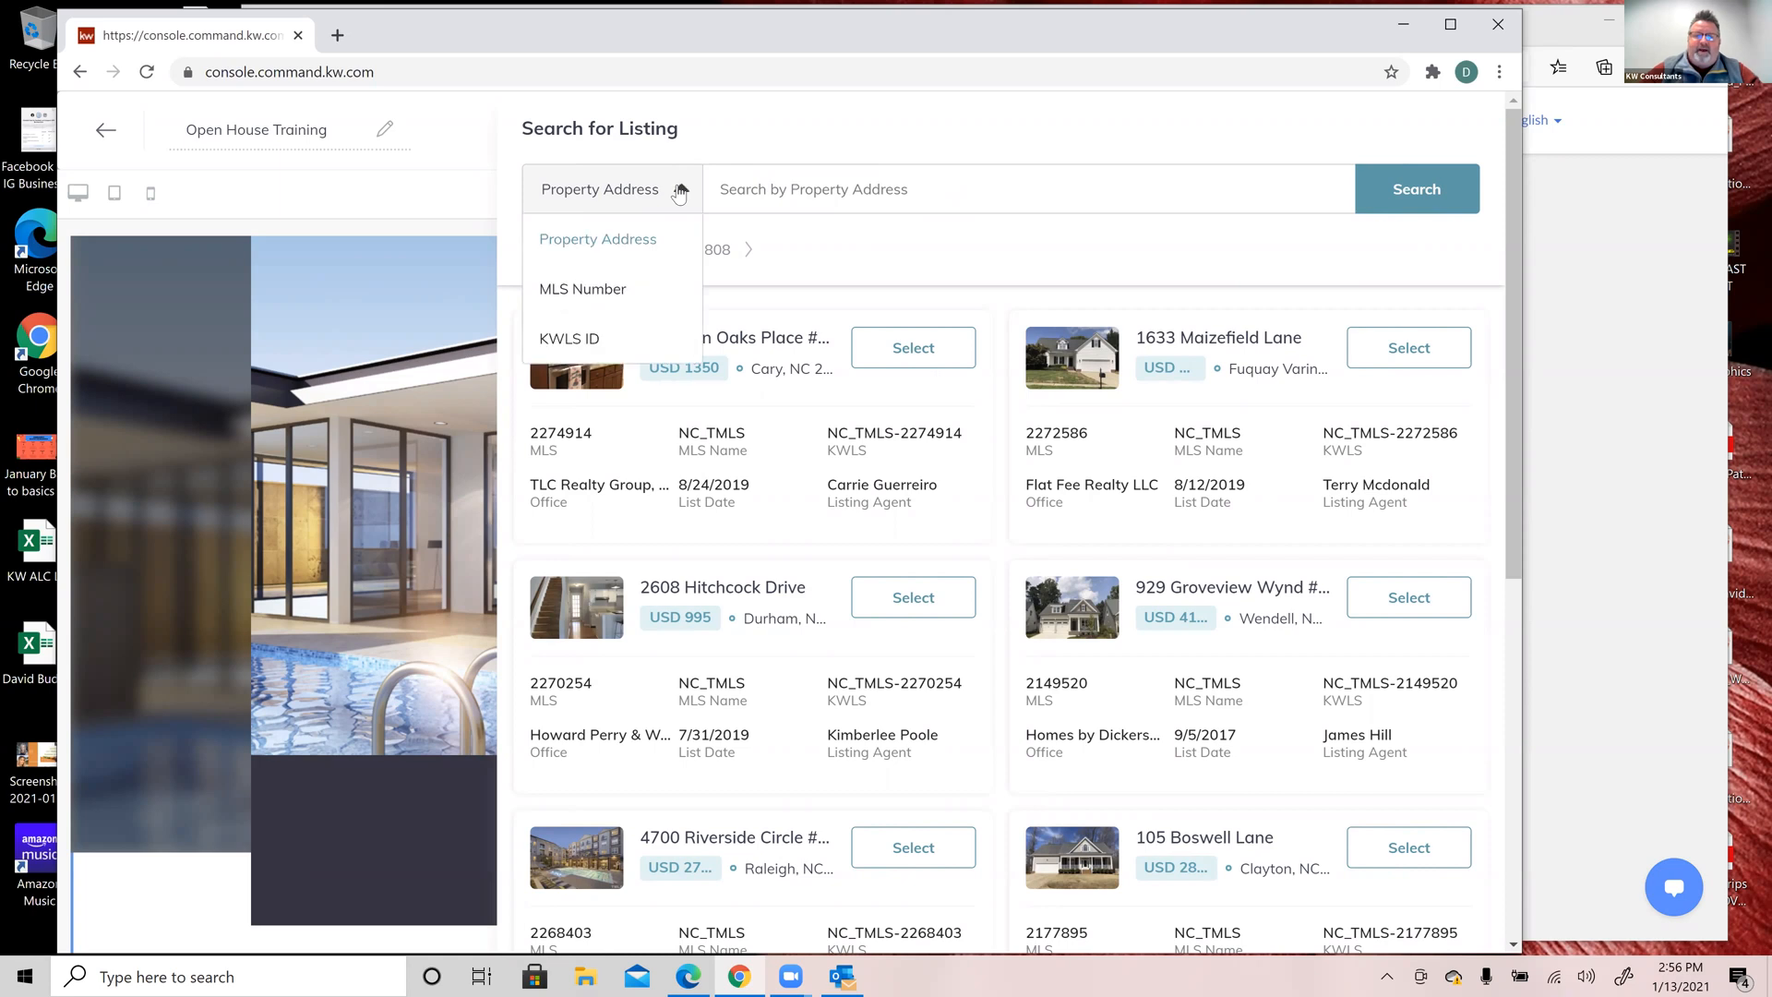
{"action": "left_click", "coordinate": [729, 119]}
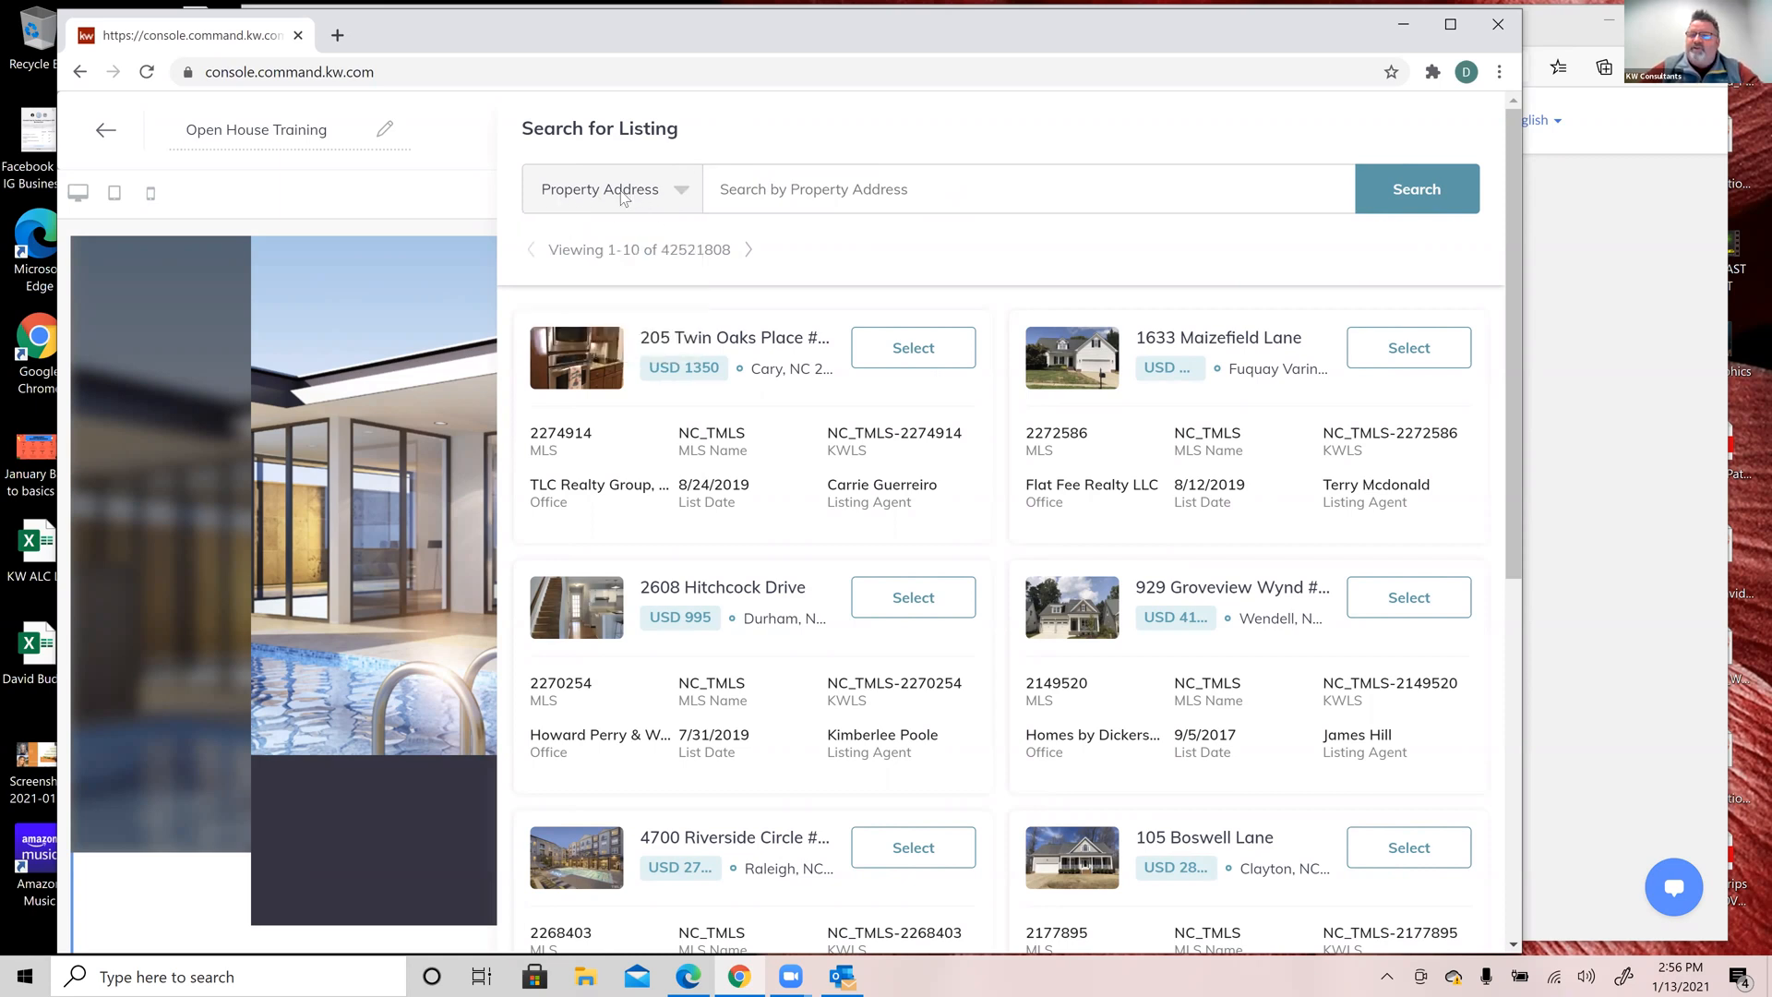
{"action": "left_click", "coordinate": [682, 191]}
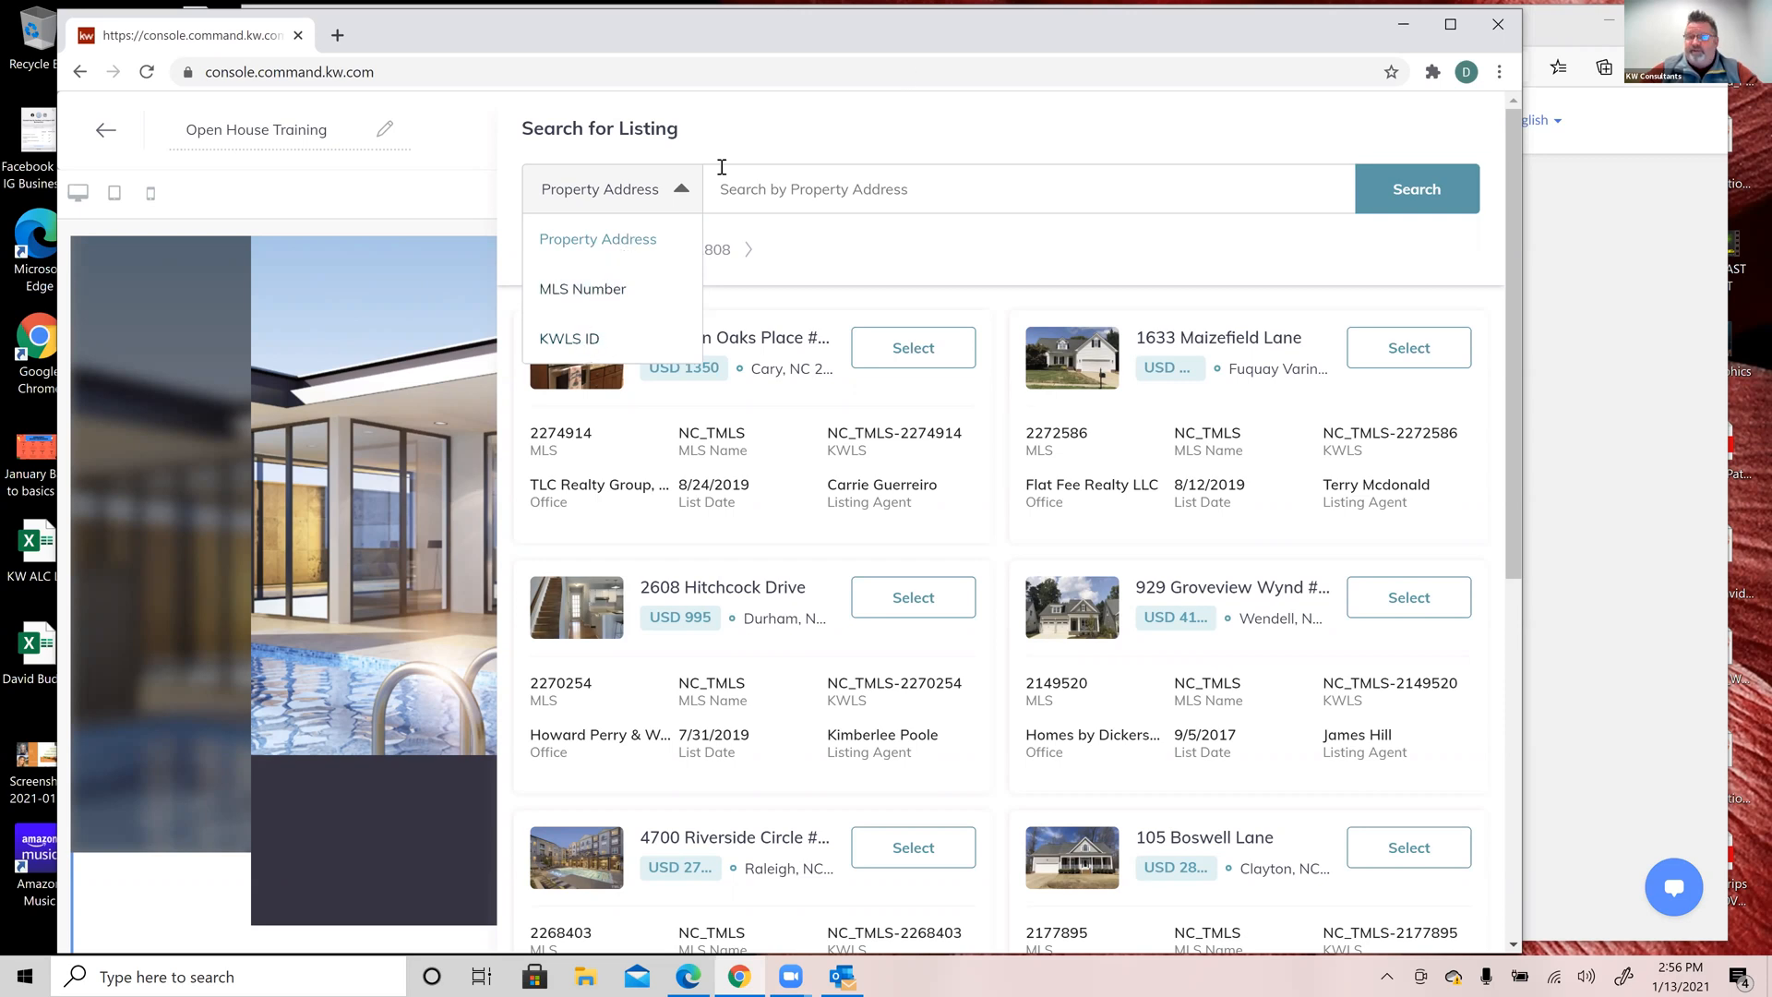
{"action": "left_click", "coordinate": [895, 108]}
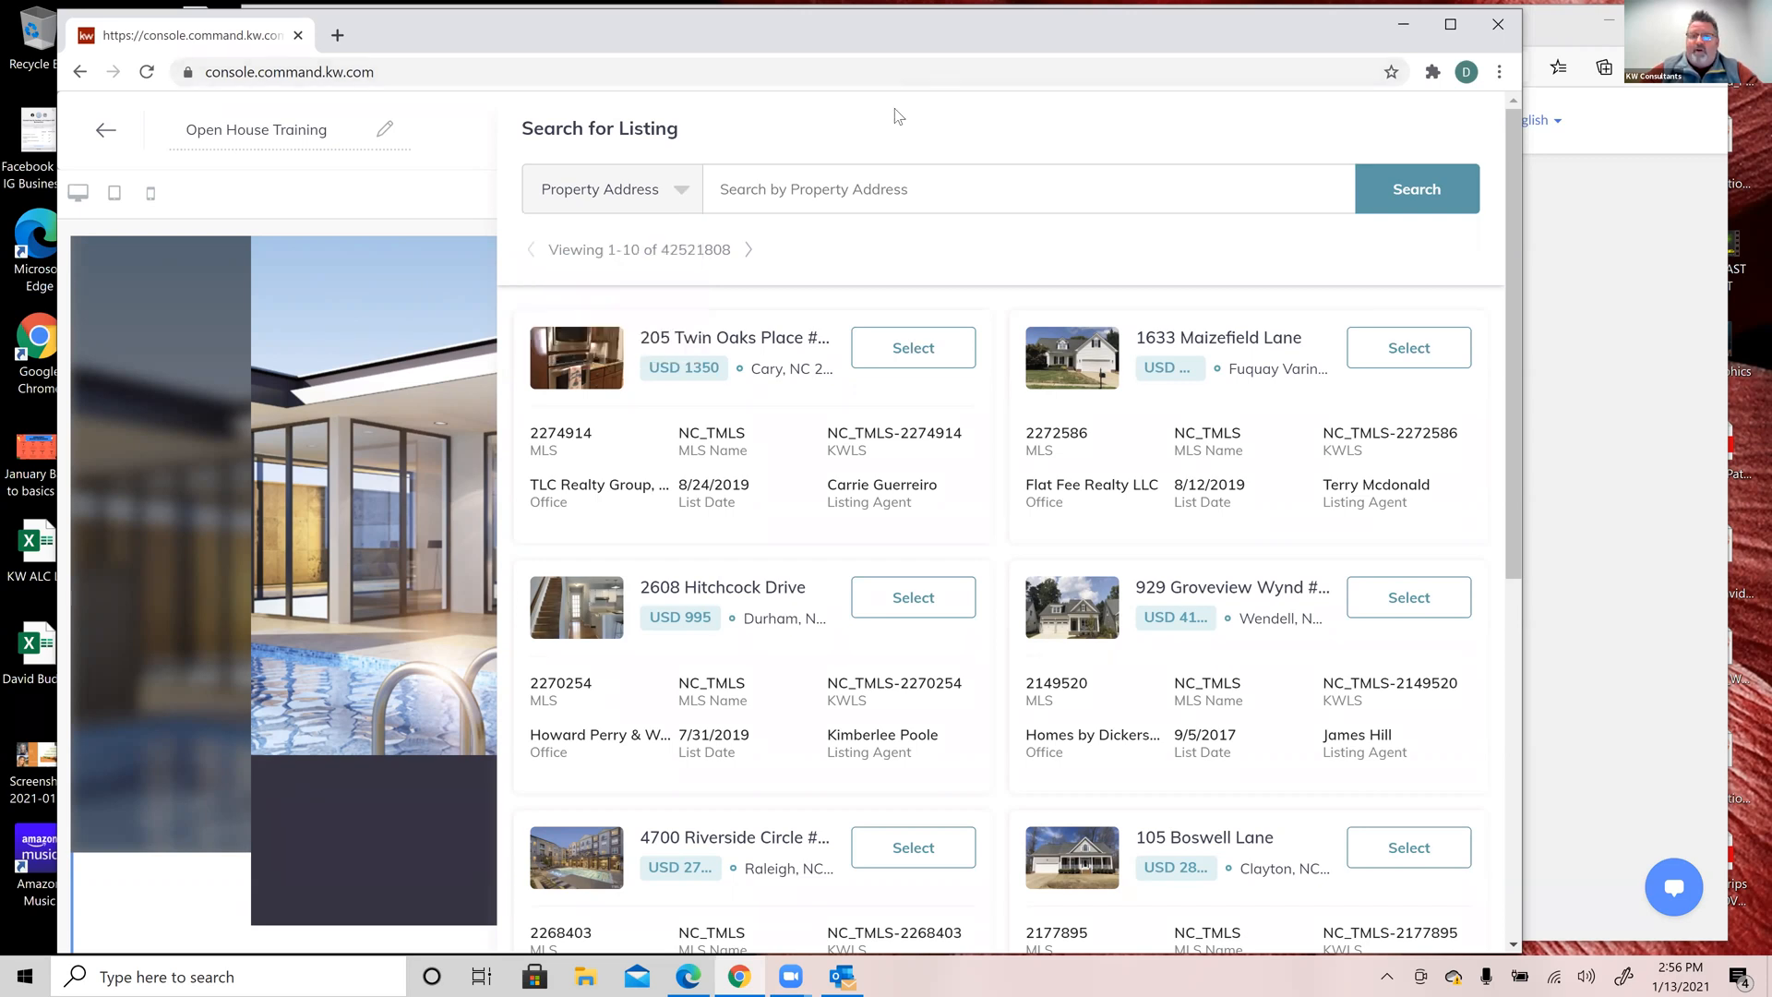
{"action": "left_click", "coordinate": [841, 193]}
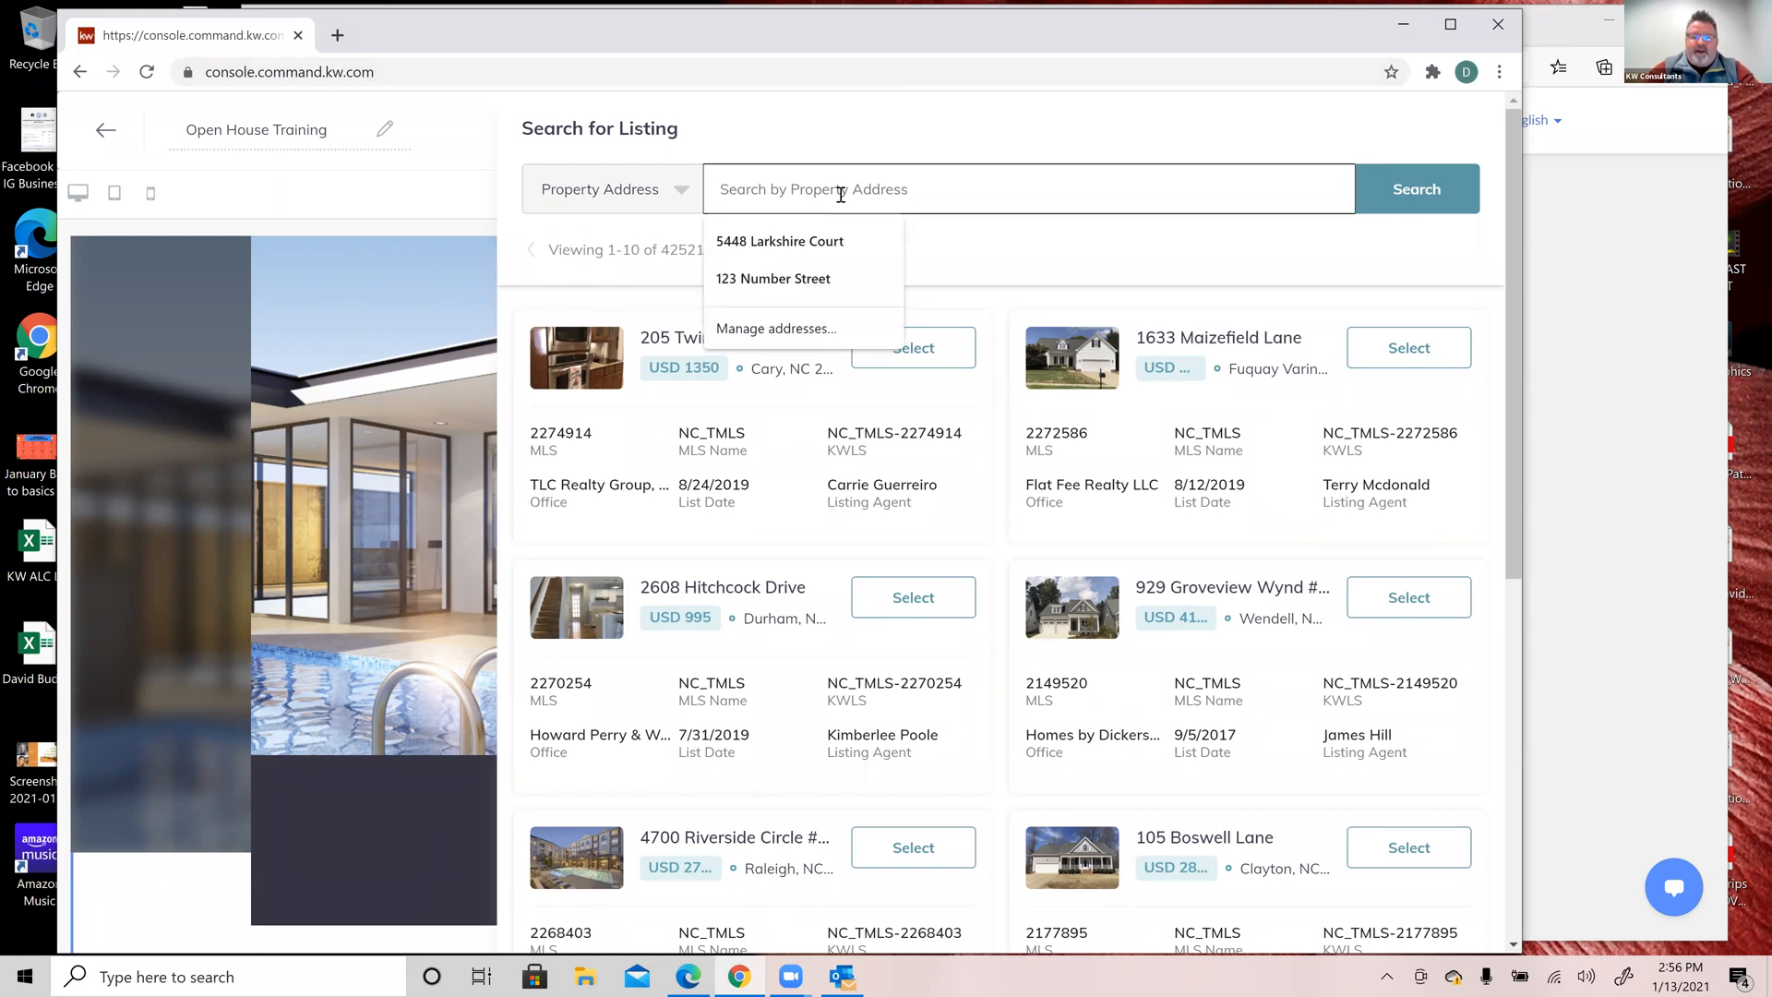
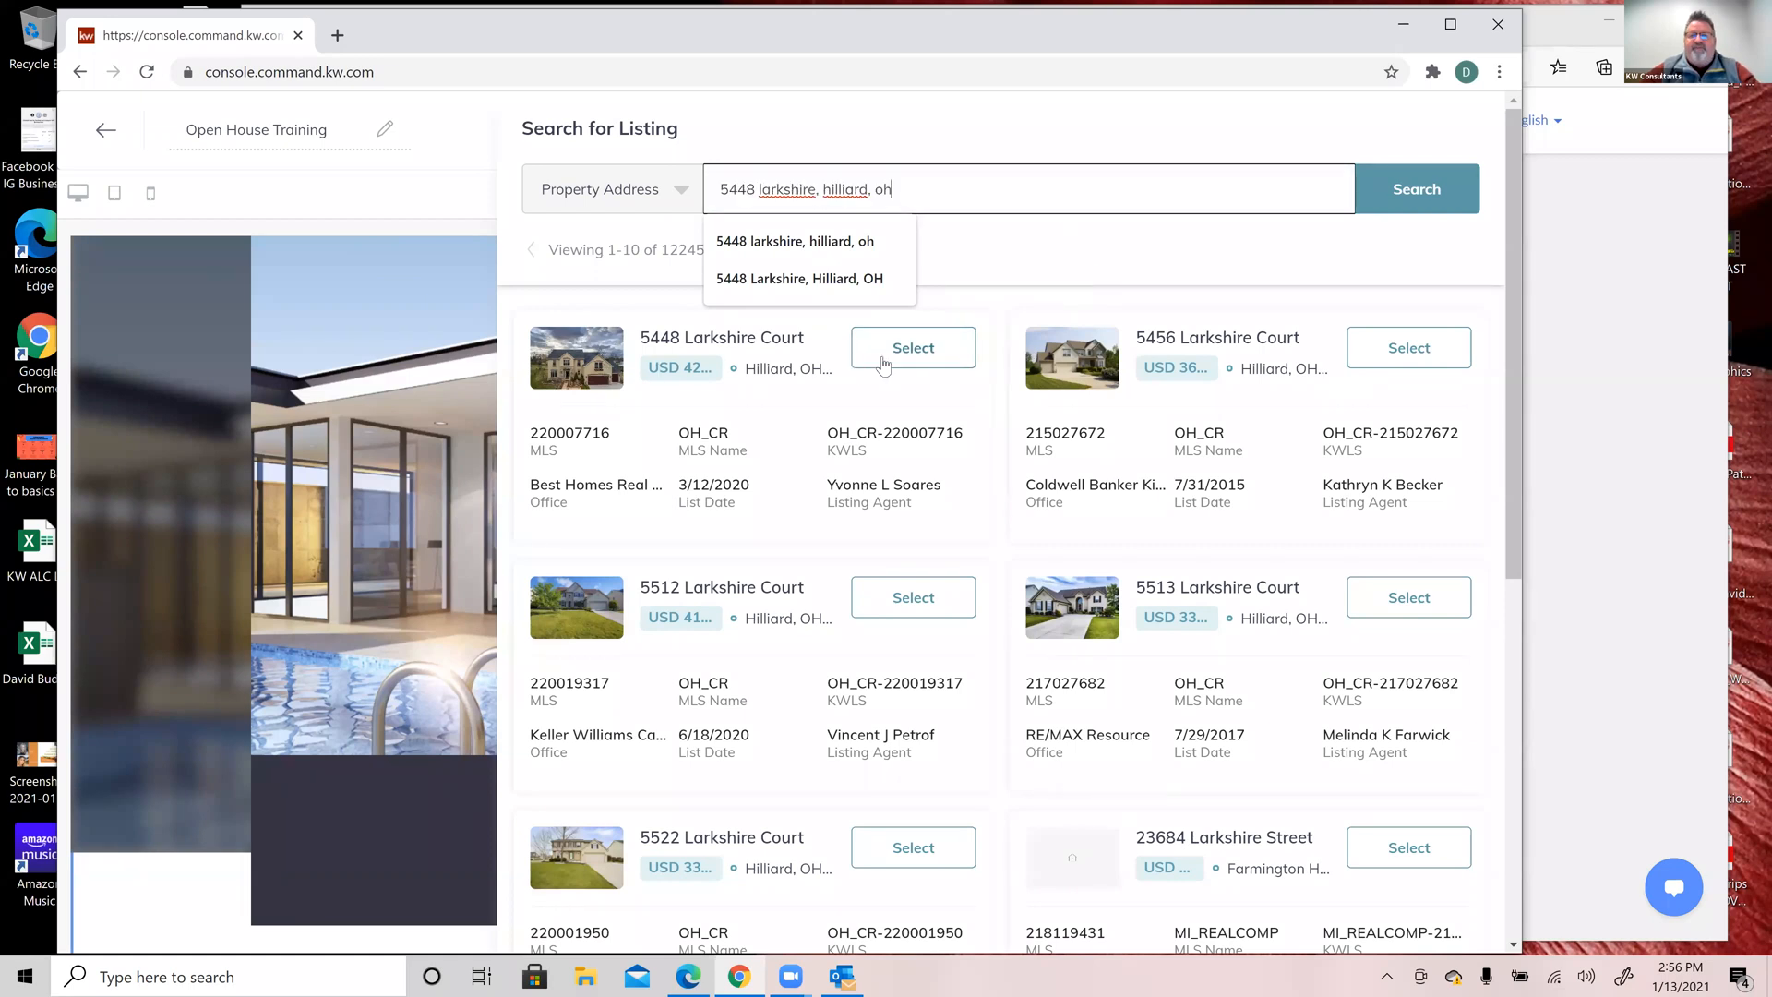
{"action": "left_click", "coordinate": [938, 352]}
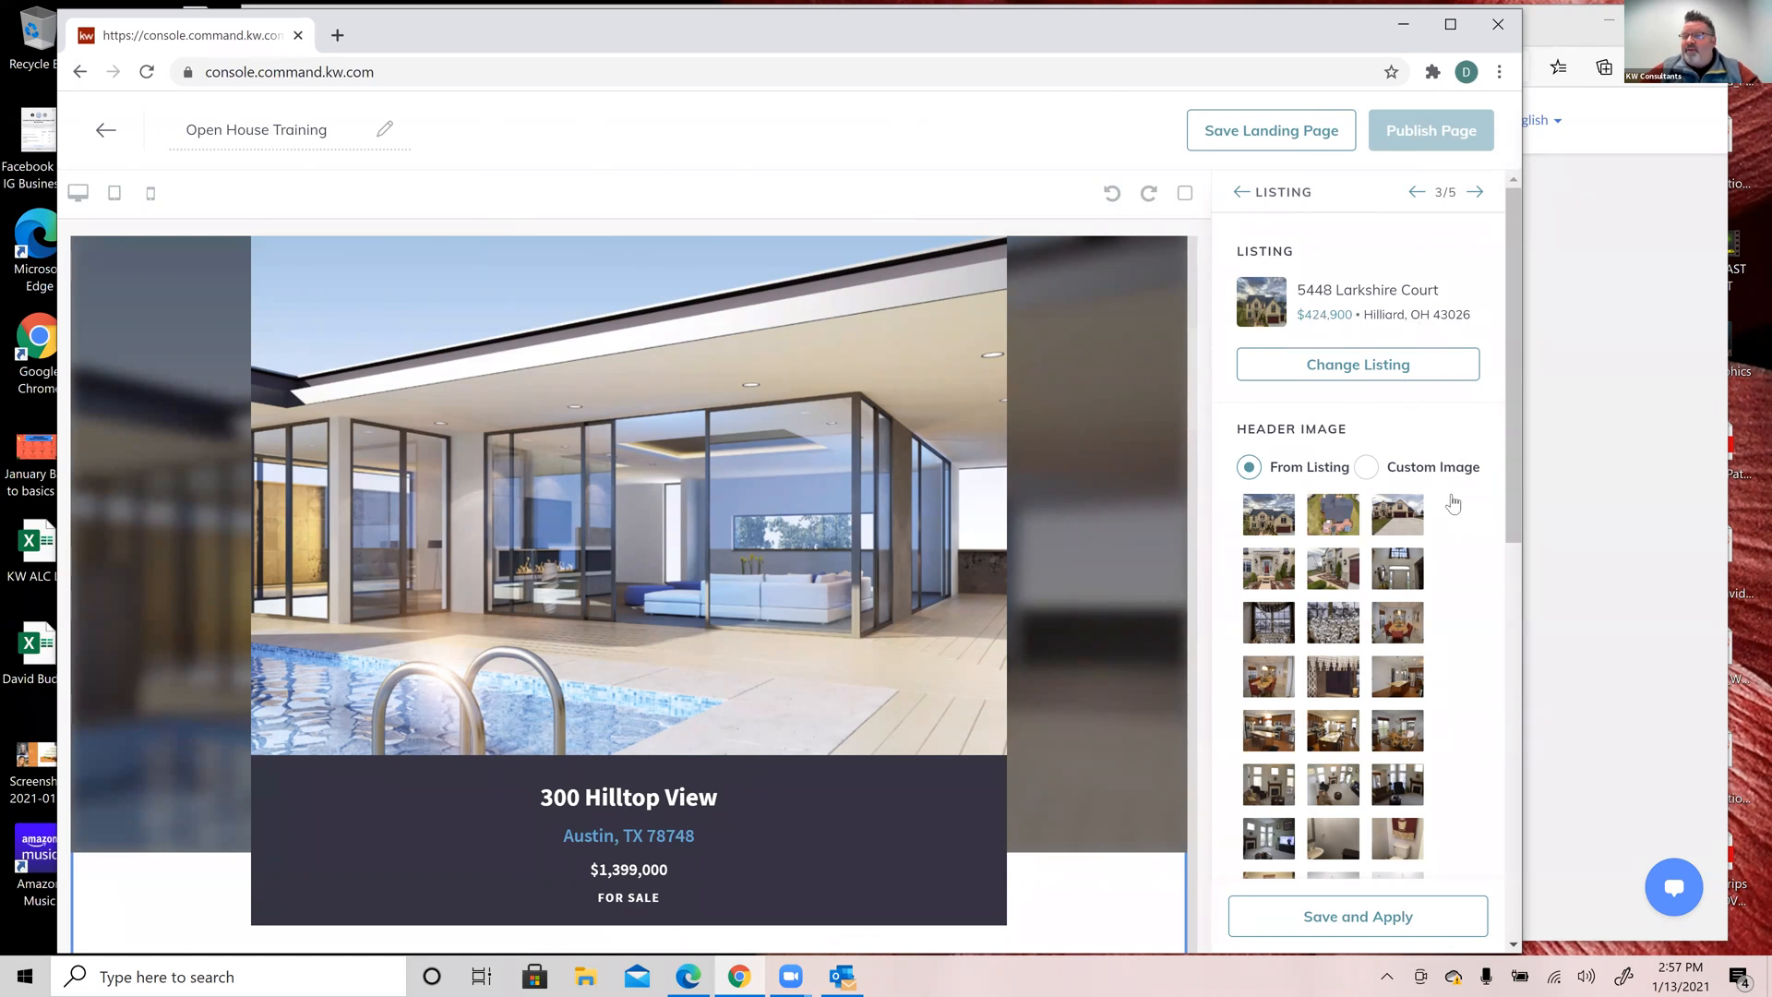
Step: Choose the covered gazebo patio photo as the listing header image and apply it
{"action": "scroll", "coordinate": [1456, 501], "scroll_direction": "down", "scroll_amount": 5}
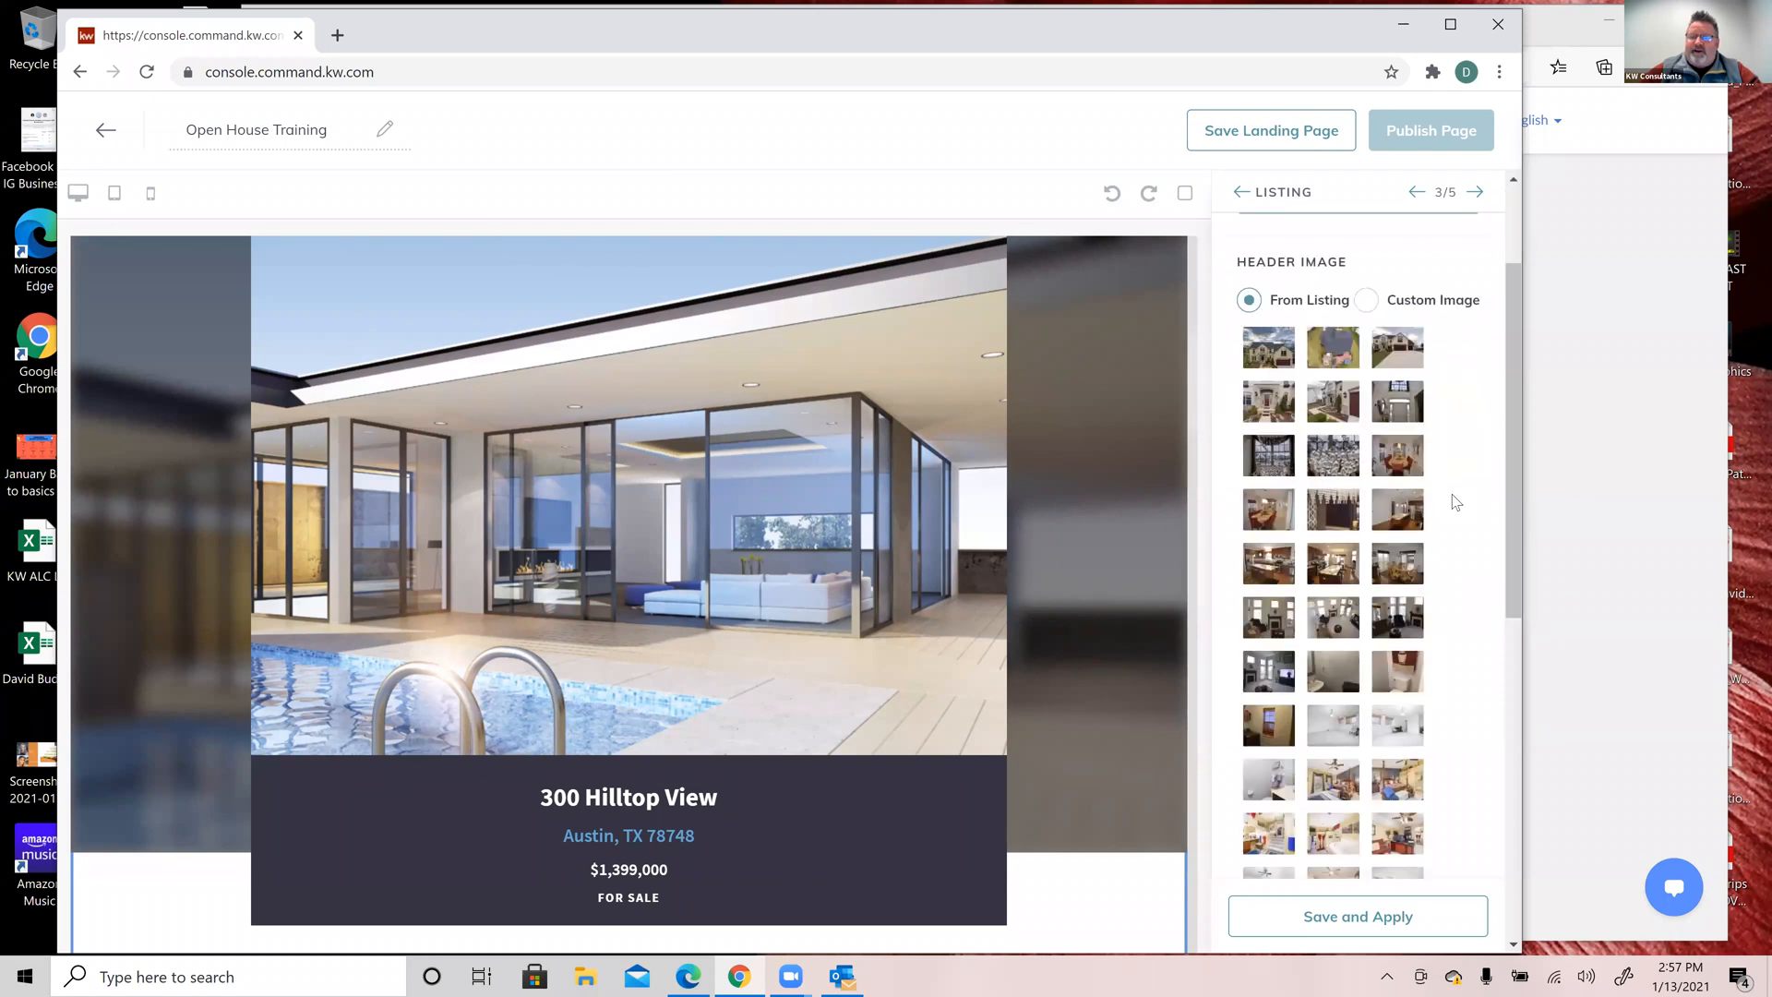
{"action": "scroll", "coordinate": [1455, 501], "scroll_direction": "down", "scroll_amount": 3}
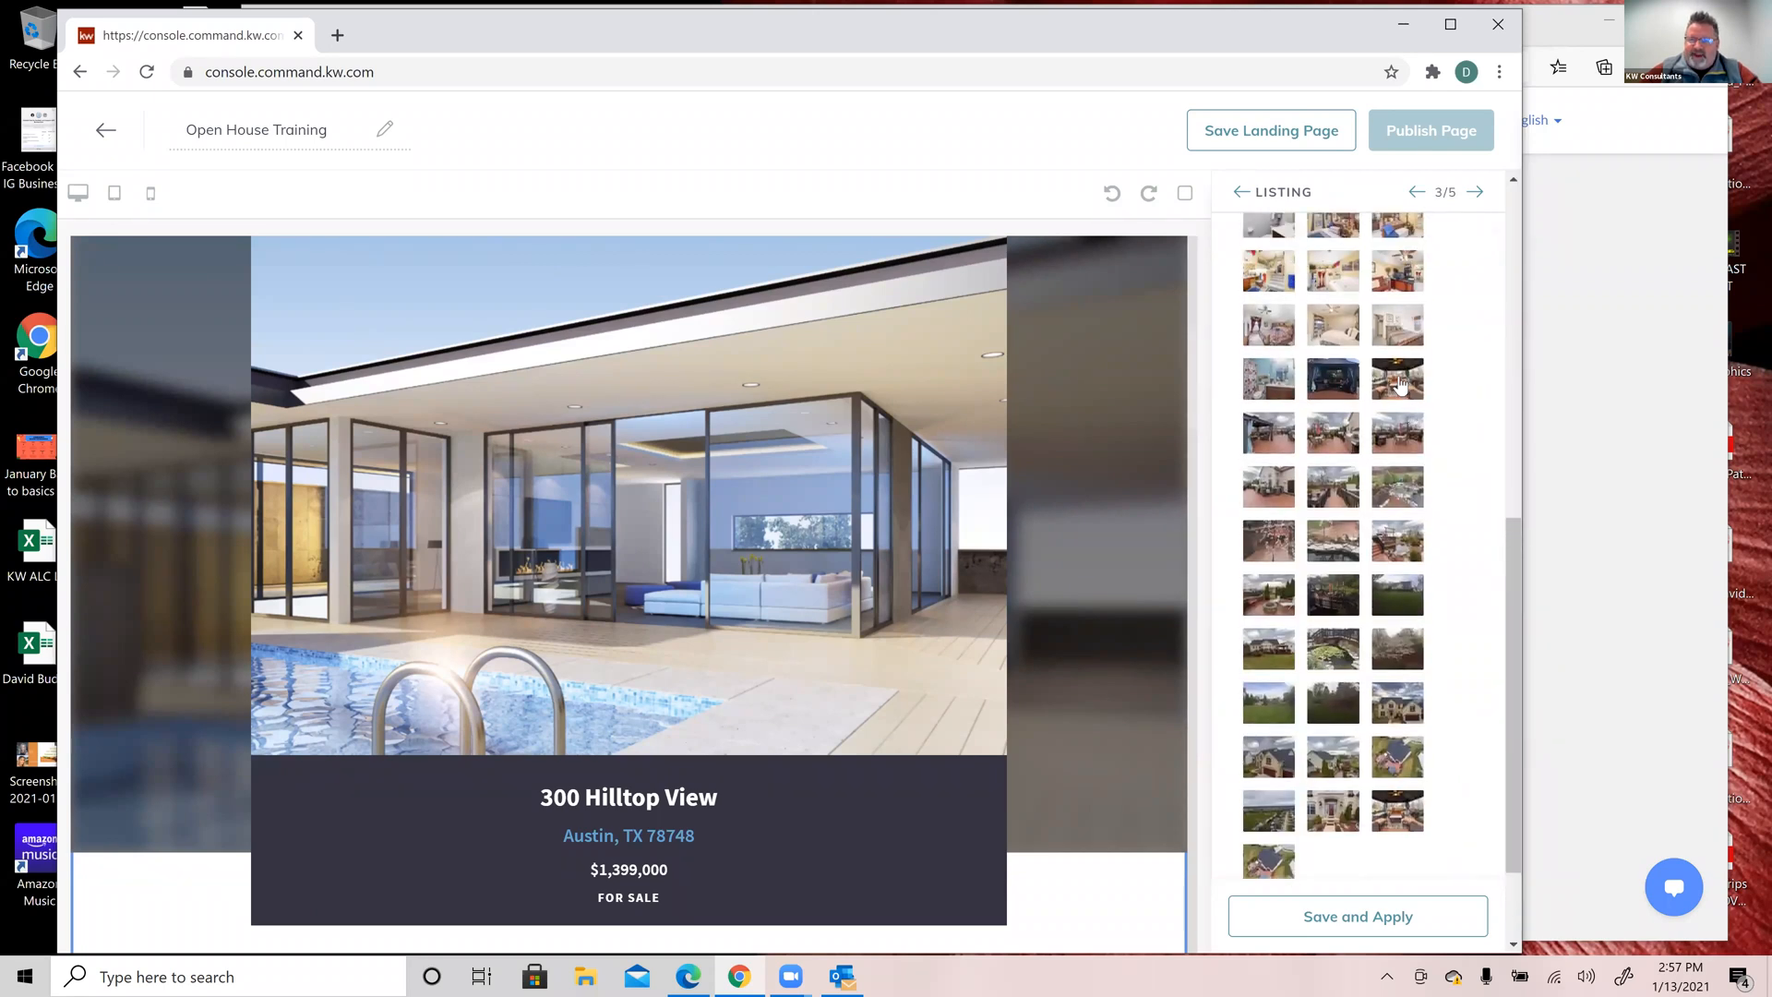
{"action": "left_click", "coordinate": [1402, 386]}
{"action": "left_click", "coordinate": [1333, 916]}
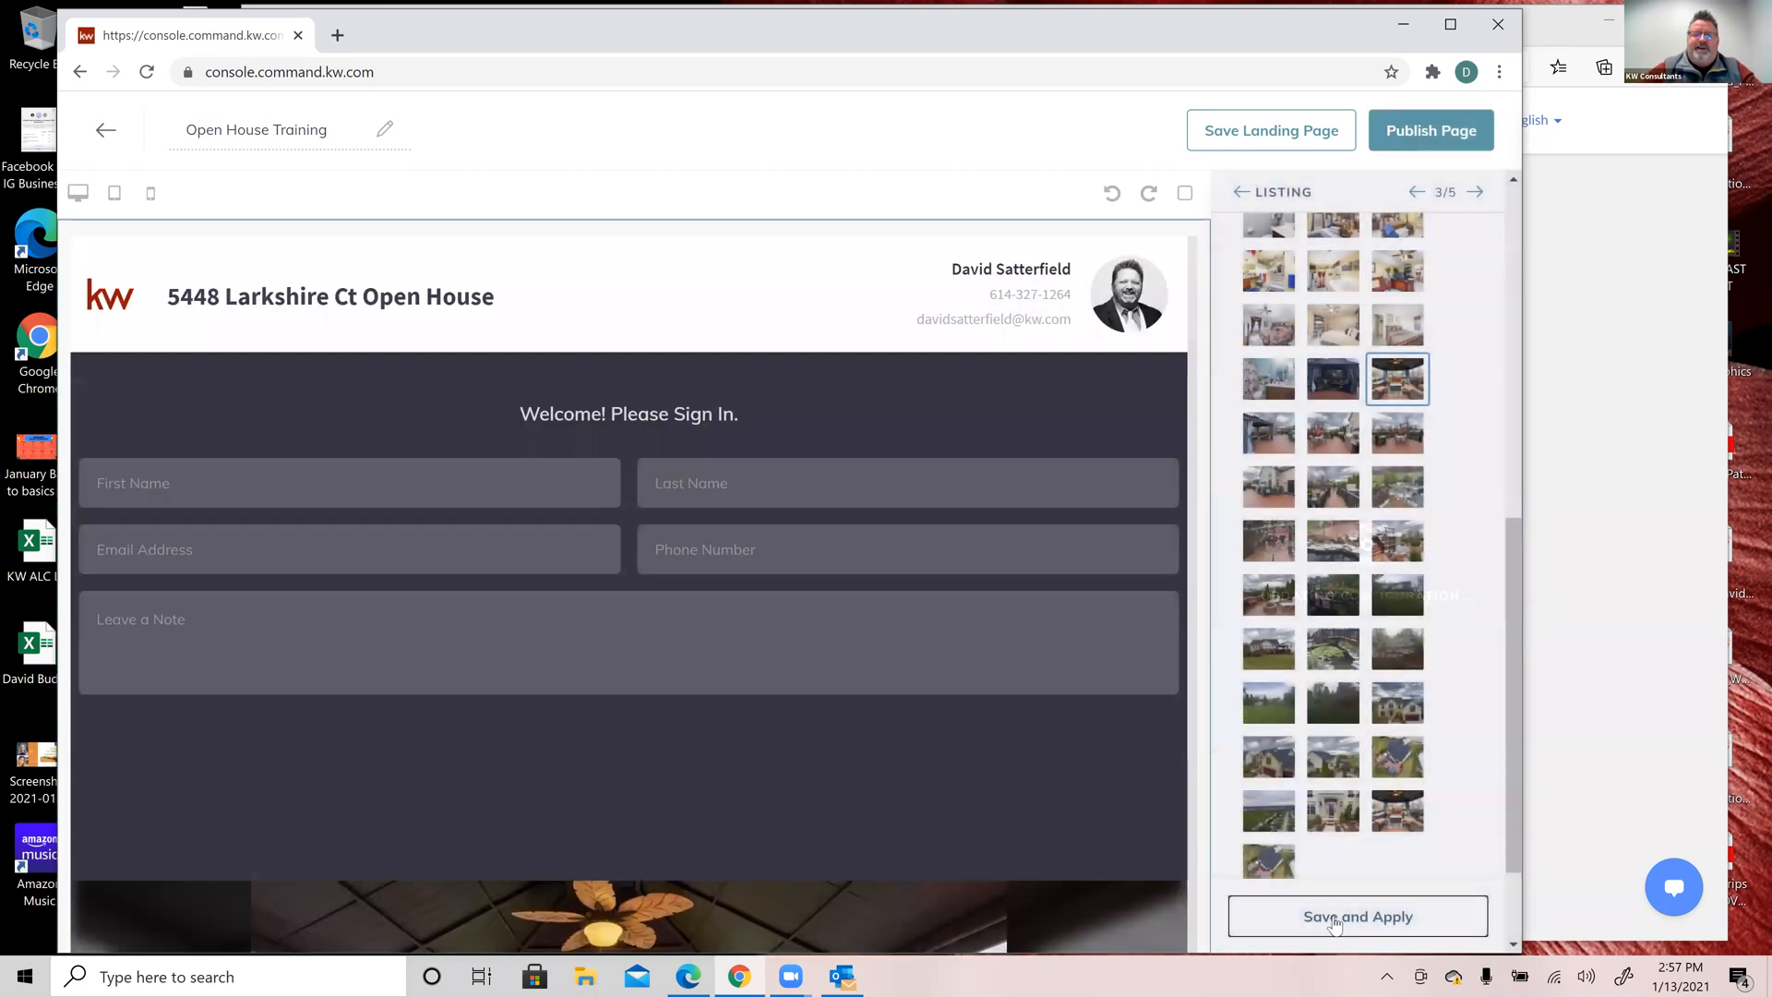
Step: Pick the house exterior photo from the listing's header image grid
{"action": "scroll", "coordinate": [851, 672], "scroll_direction": "down", "scroll_amount": 1}
{"action": "scroll", "coordinate": [853, 678], "scroll_direction": "down", "scroll_amount": 5}
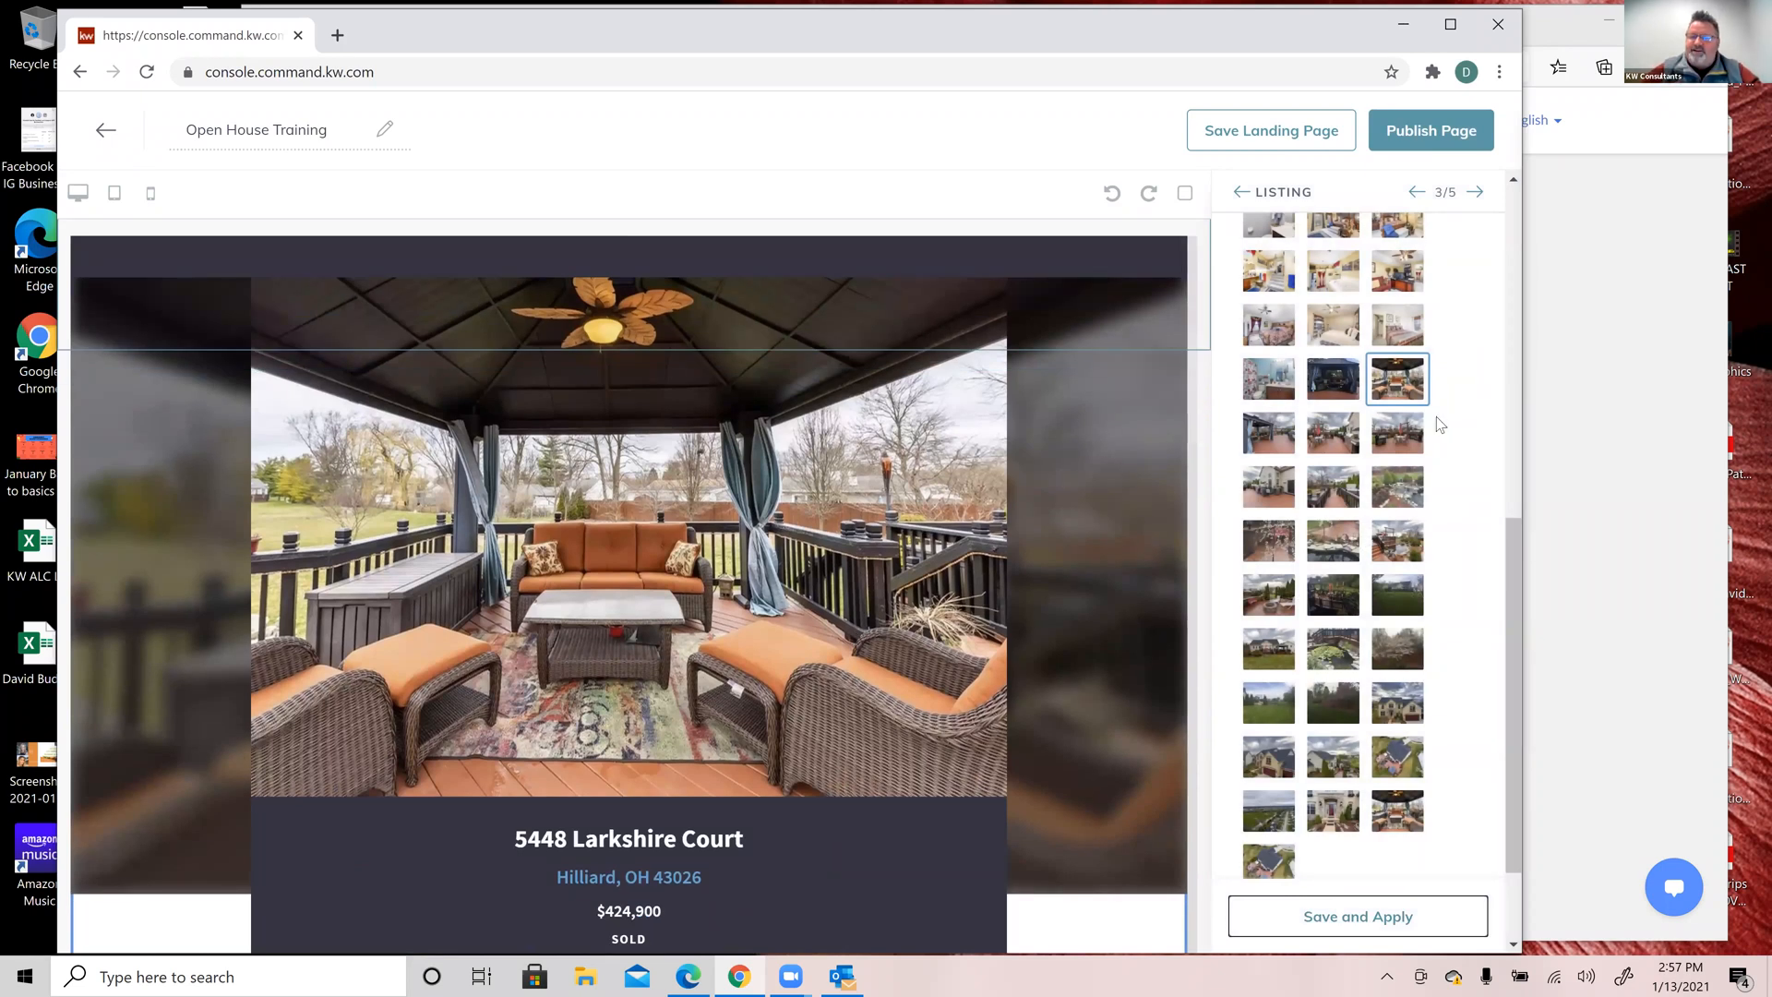
{"action": "scroll", "coordinate": [1409, 594], "scroll_direction": "up", "scroll_amount": 8}
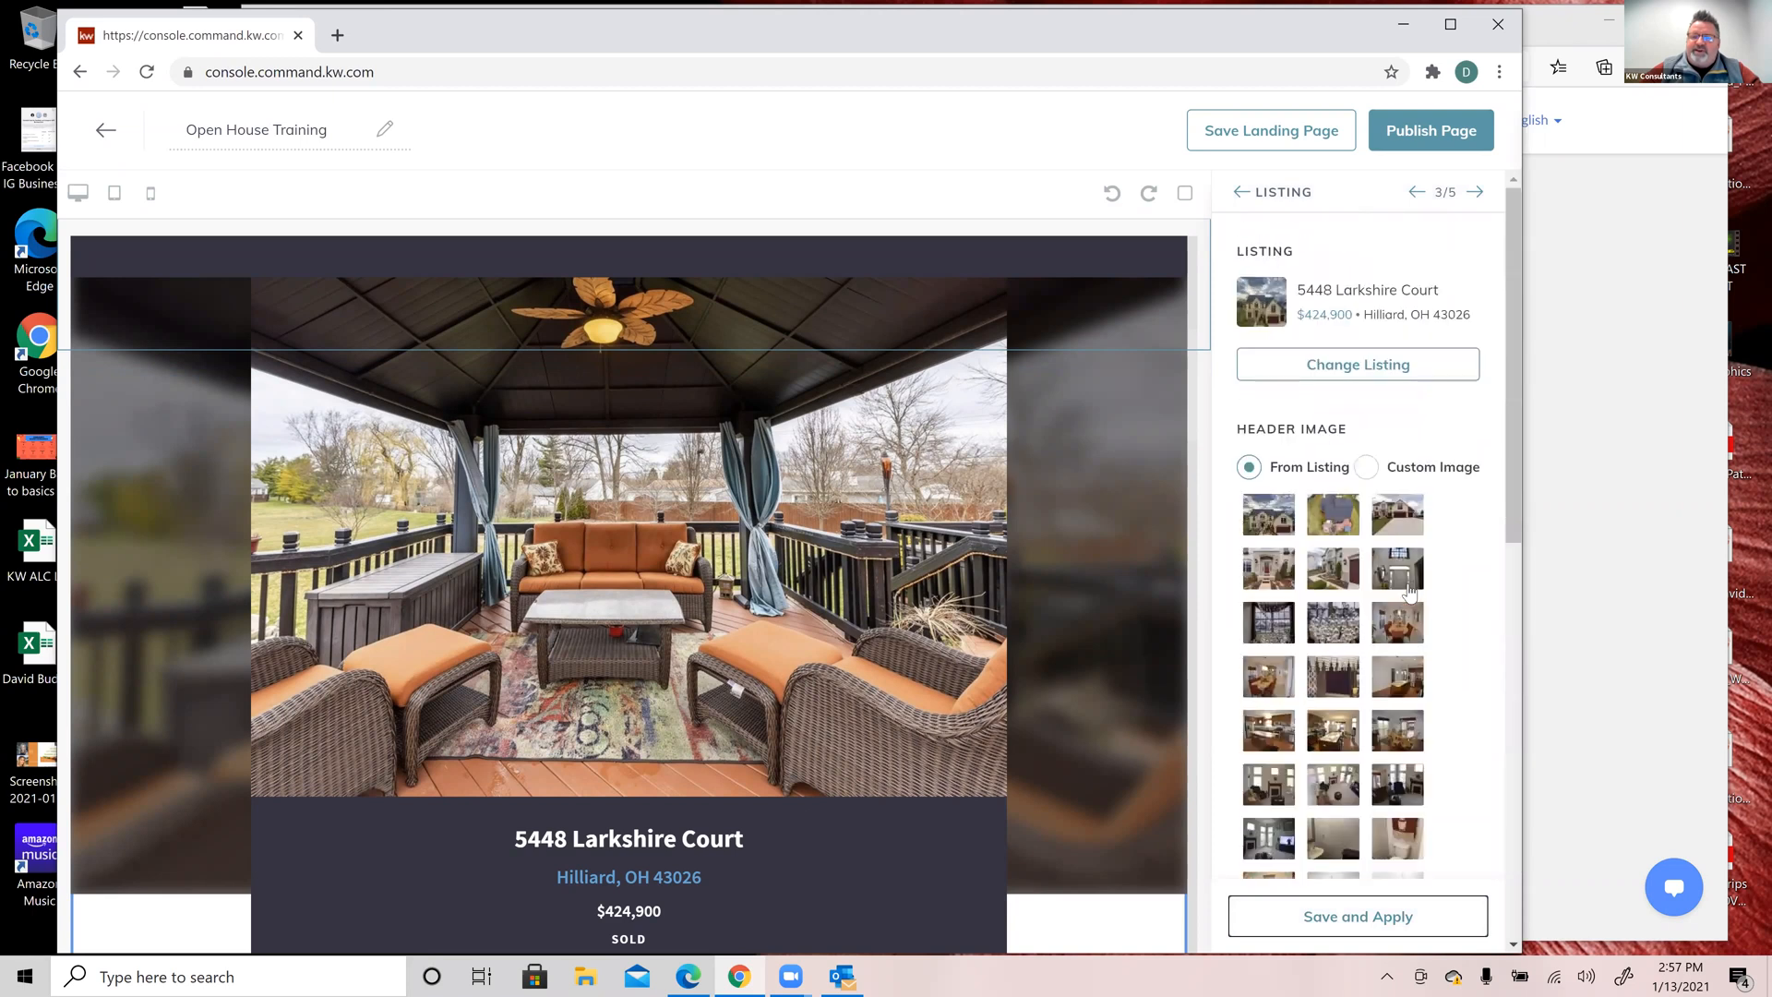
{"action": "left_click", "coordinate": [1286, 517]}
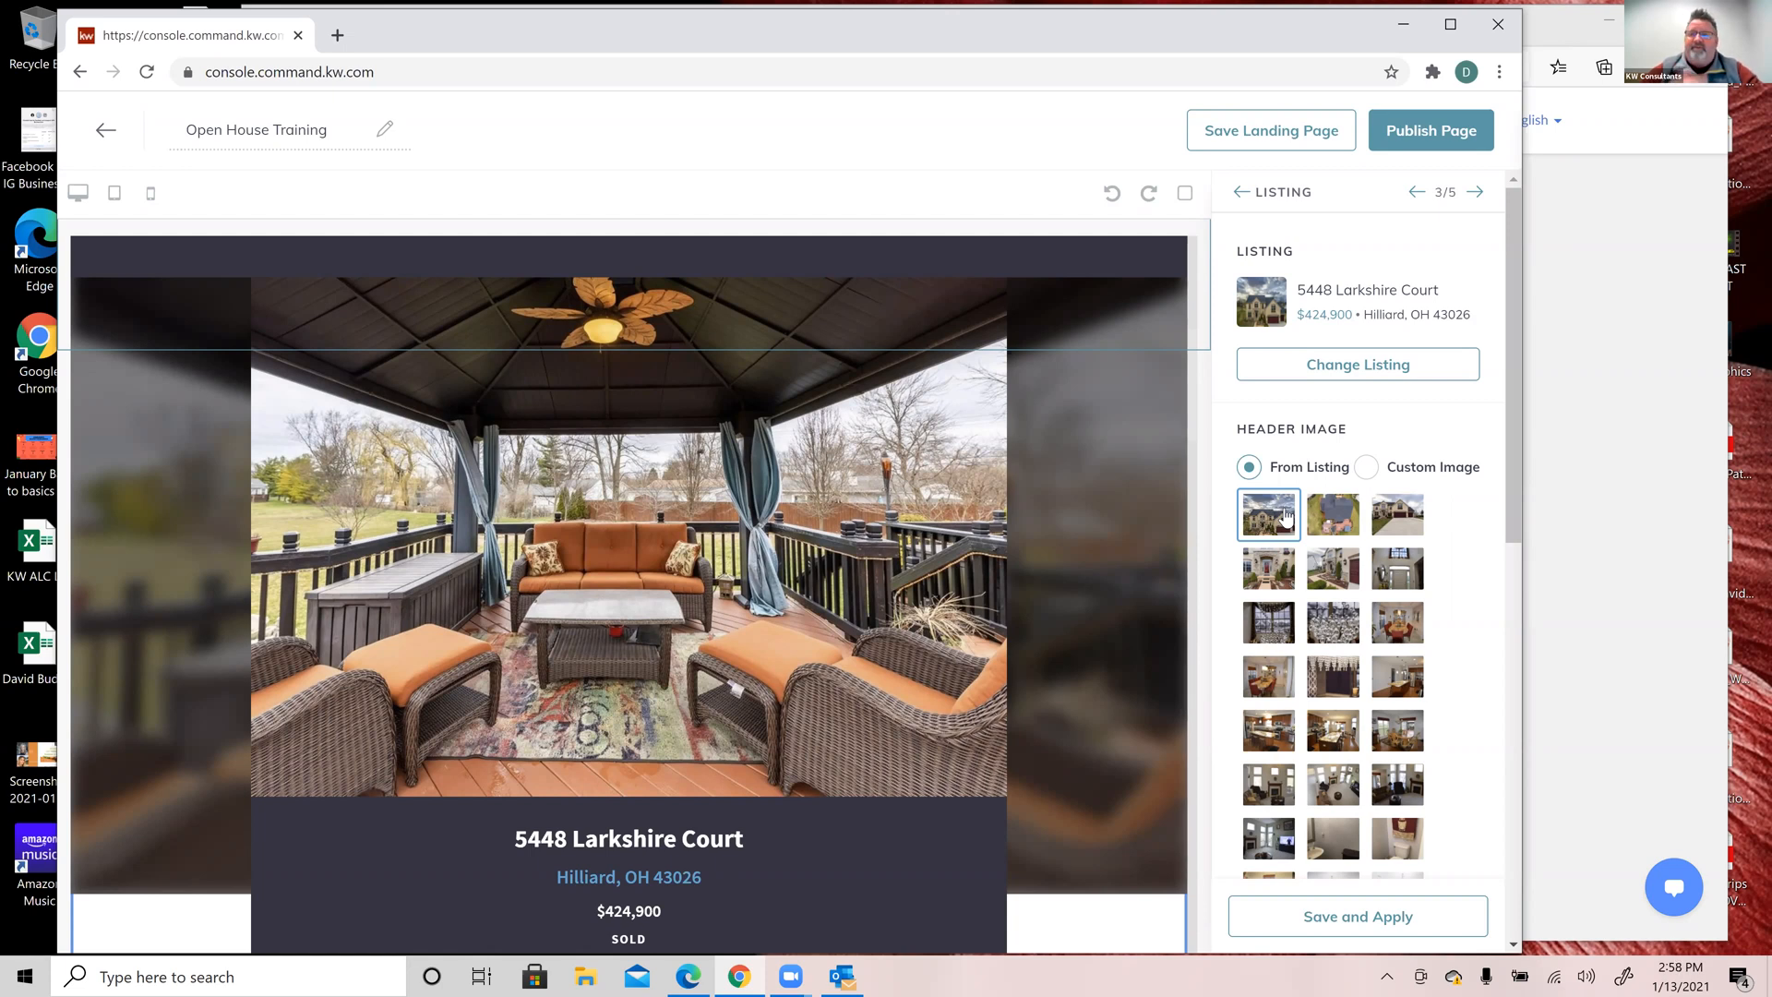
Step: Upload the Christmas living-room image from the Desktop as a custom header image and apply it
{"action": "left_click", "coordinate": [1366, 468]}
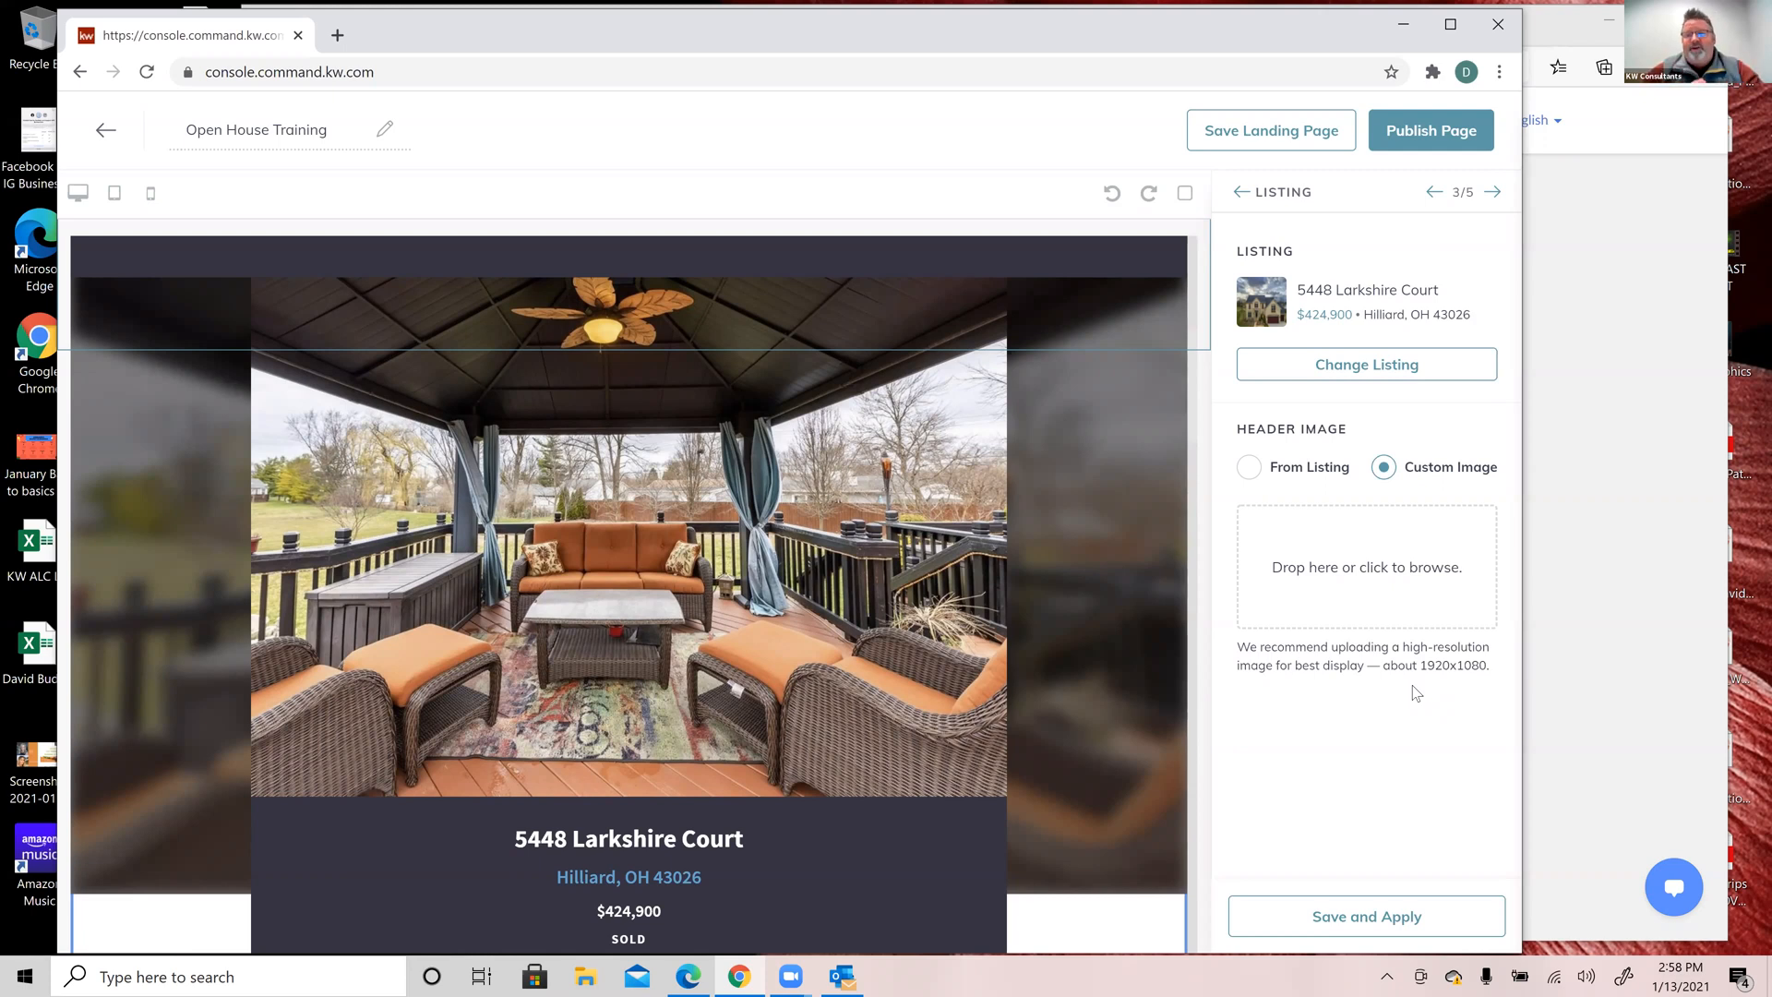
{"action": "left_click", "coordinate": [1351, 591]}
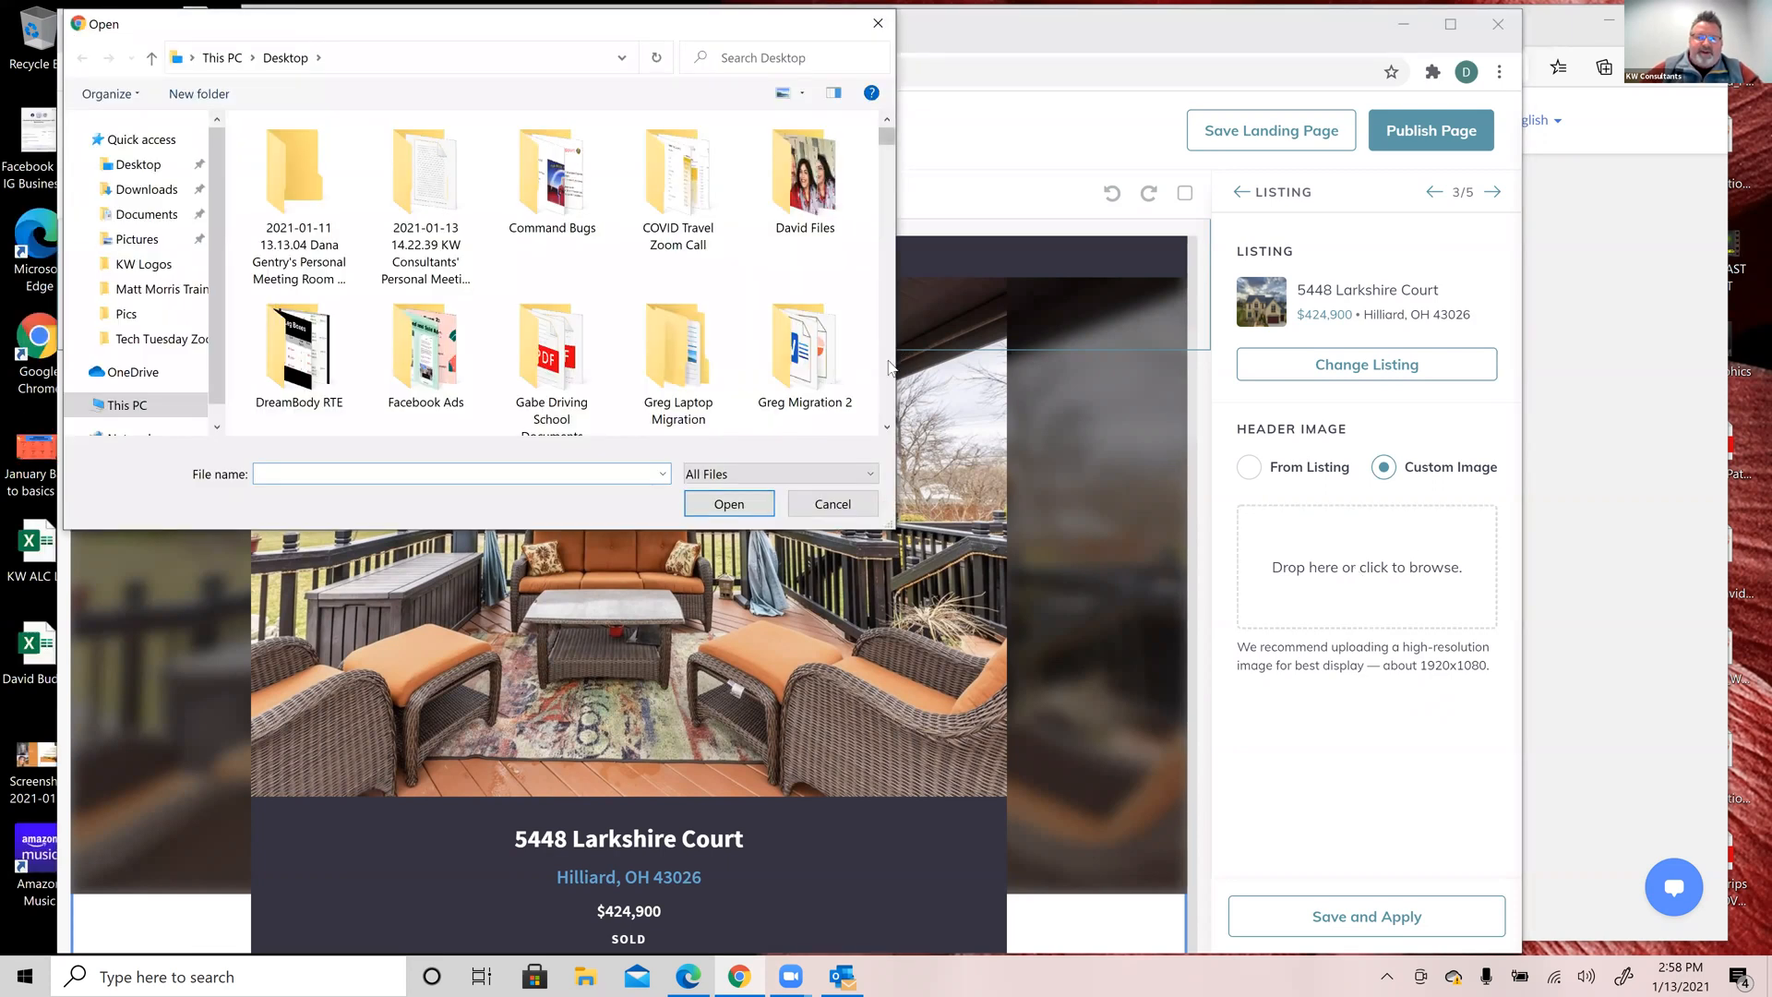
{"action": "scroll", "coordinate": [888, 367], "scroll_direction": "down", "scroll_amount": 5}
{"action": "scroll", "coordinate": [888, 367], "scroll_direction": "down", "scroll_amount": 3}
{"action": "left_click", "coordinate": [425, 351]}
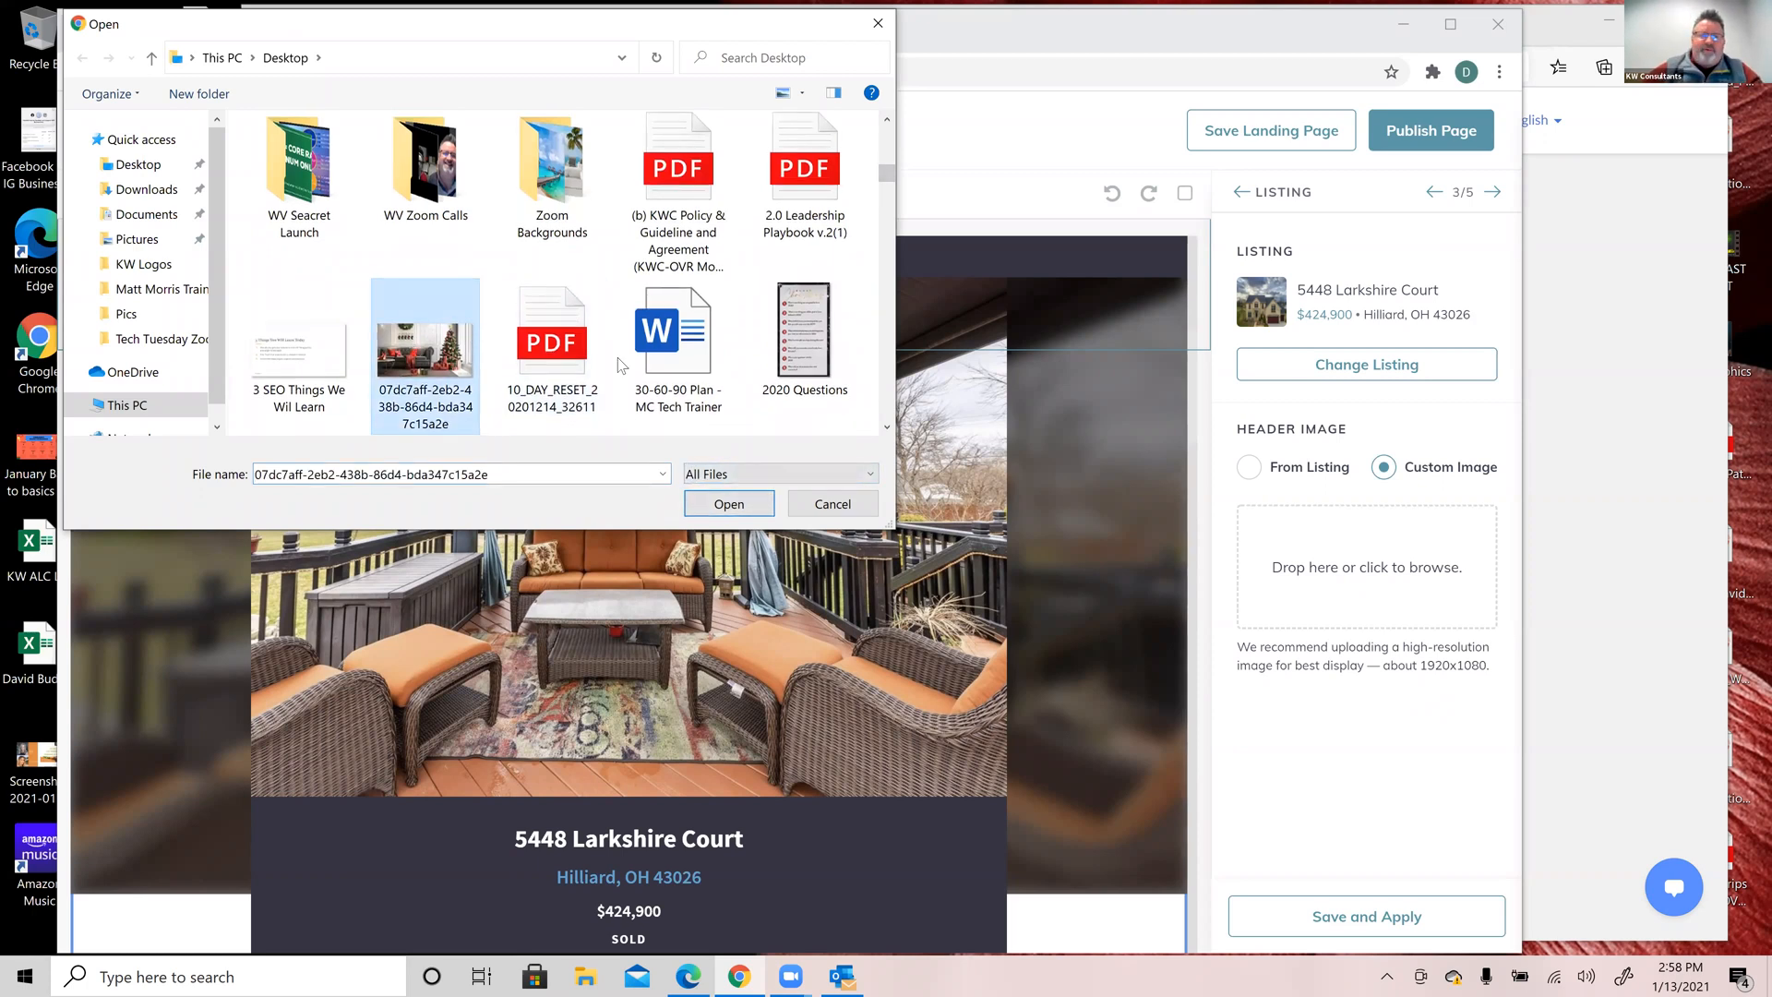
{"action": "left_click", "coordinate": [758, 504]}
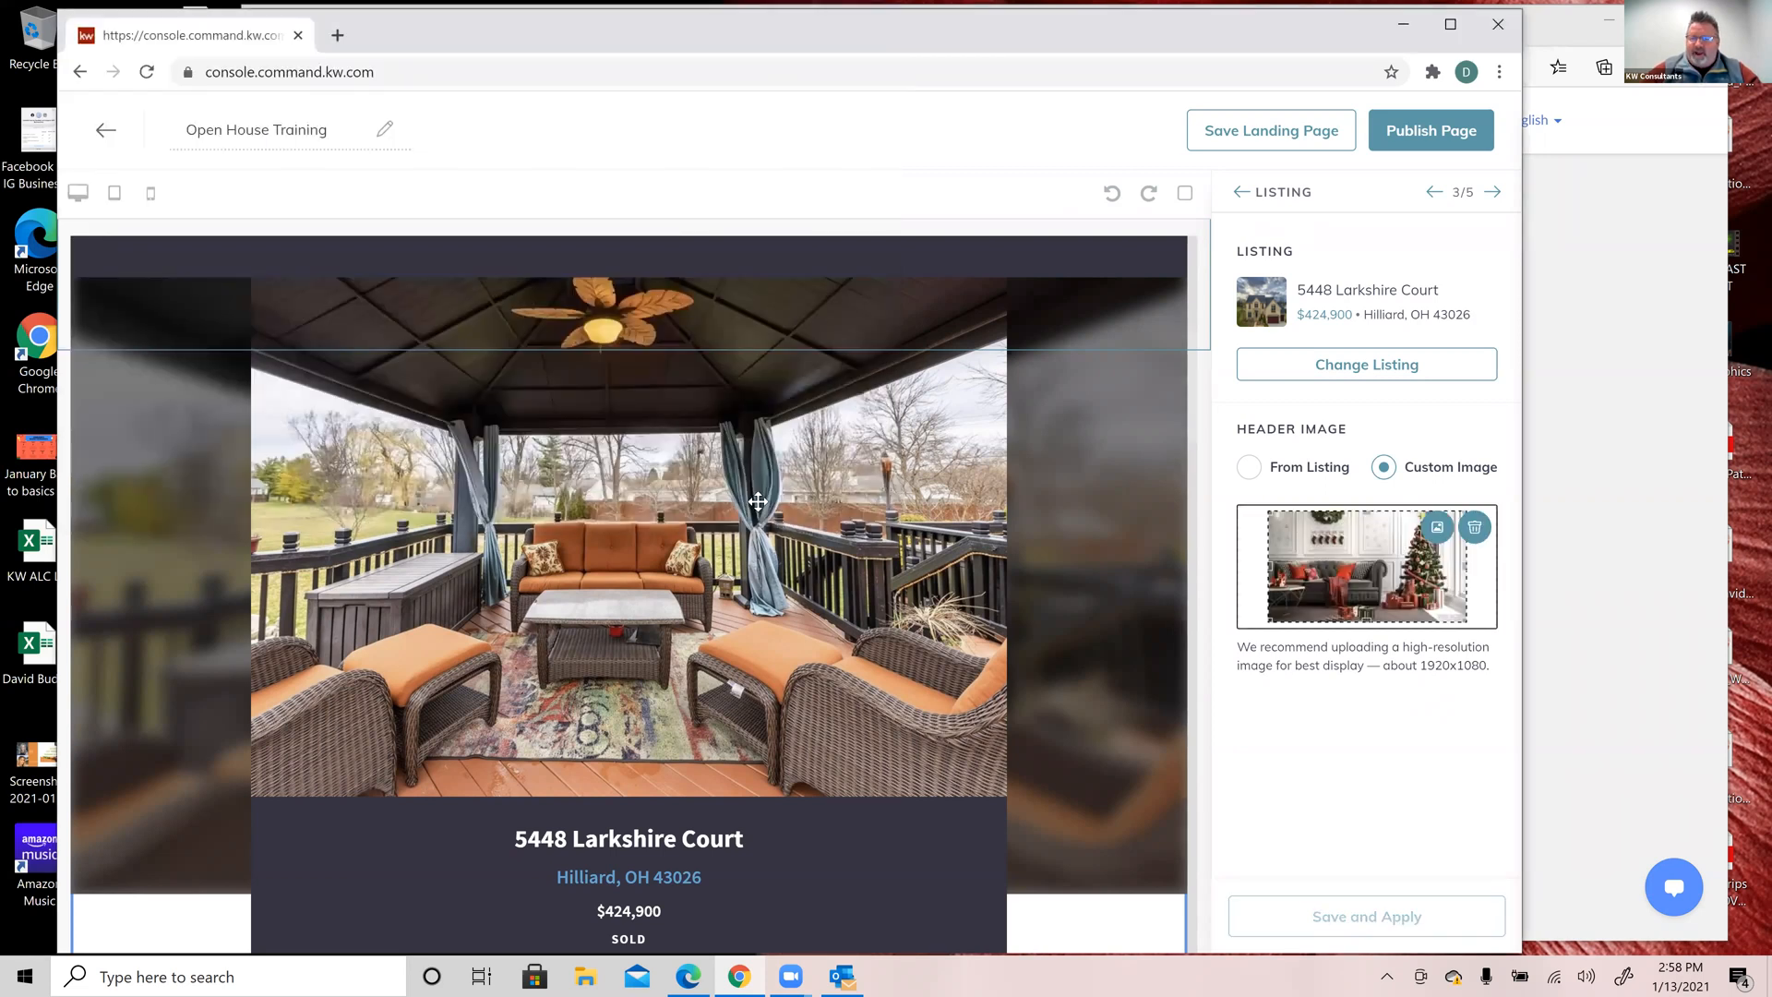
{"action": "left_click", "coordinate": [1382, 921]}
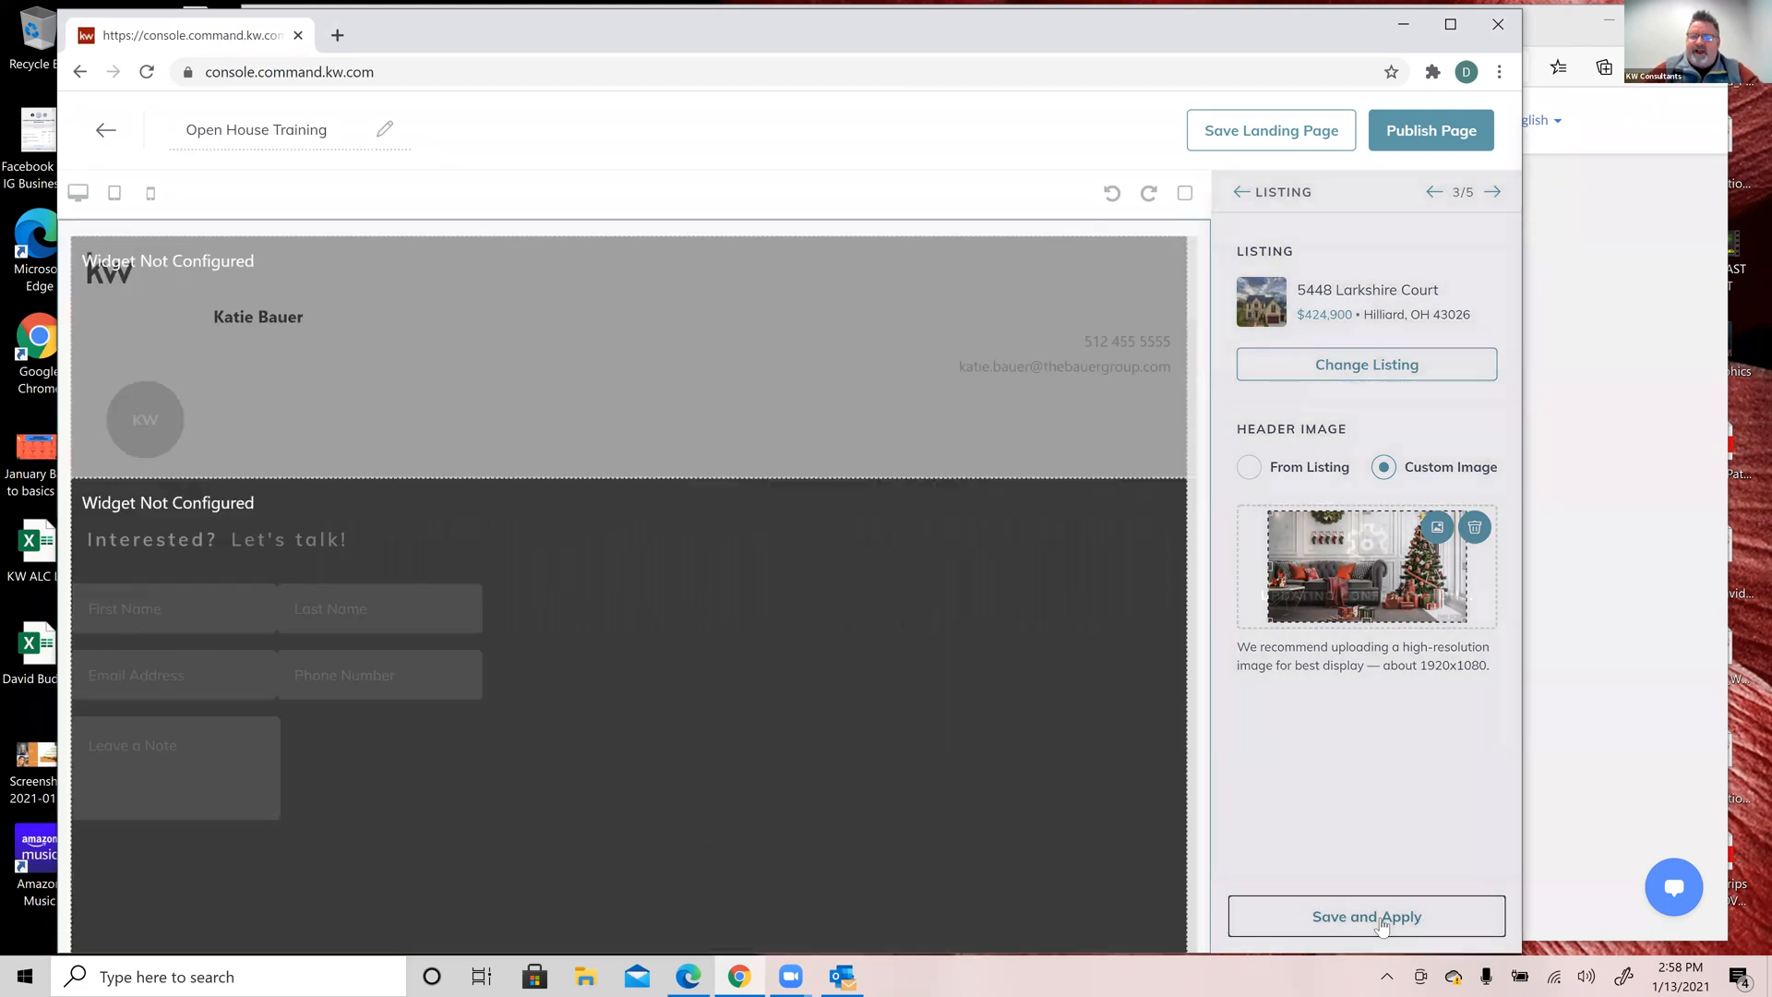
Step: Switch the header image back to the From Listing house exterior photo and apply it
{"action": "scroll", "coordinate": [858, 670], "scroll_direction": "down", "scroll_amount": 5}
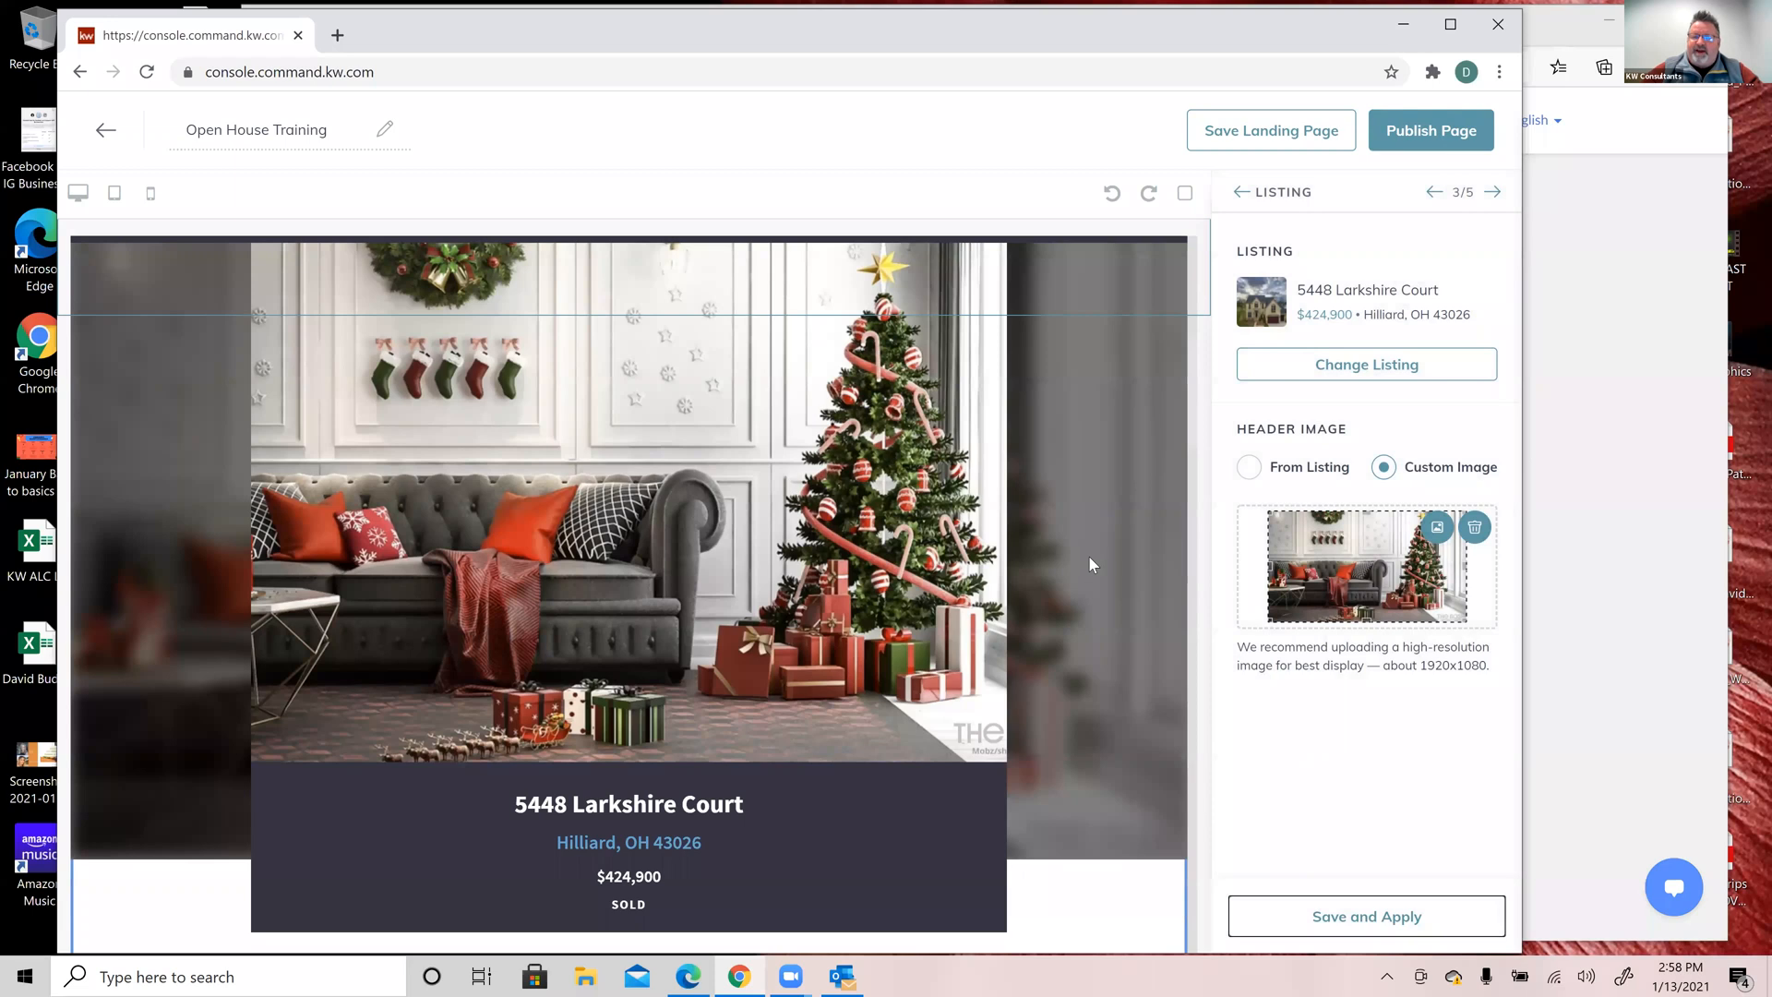
{"action": "scroll", "coordinate": [1089, 563], "scroll_direction": "up", "scroll_amount": 1}
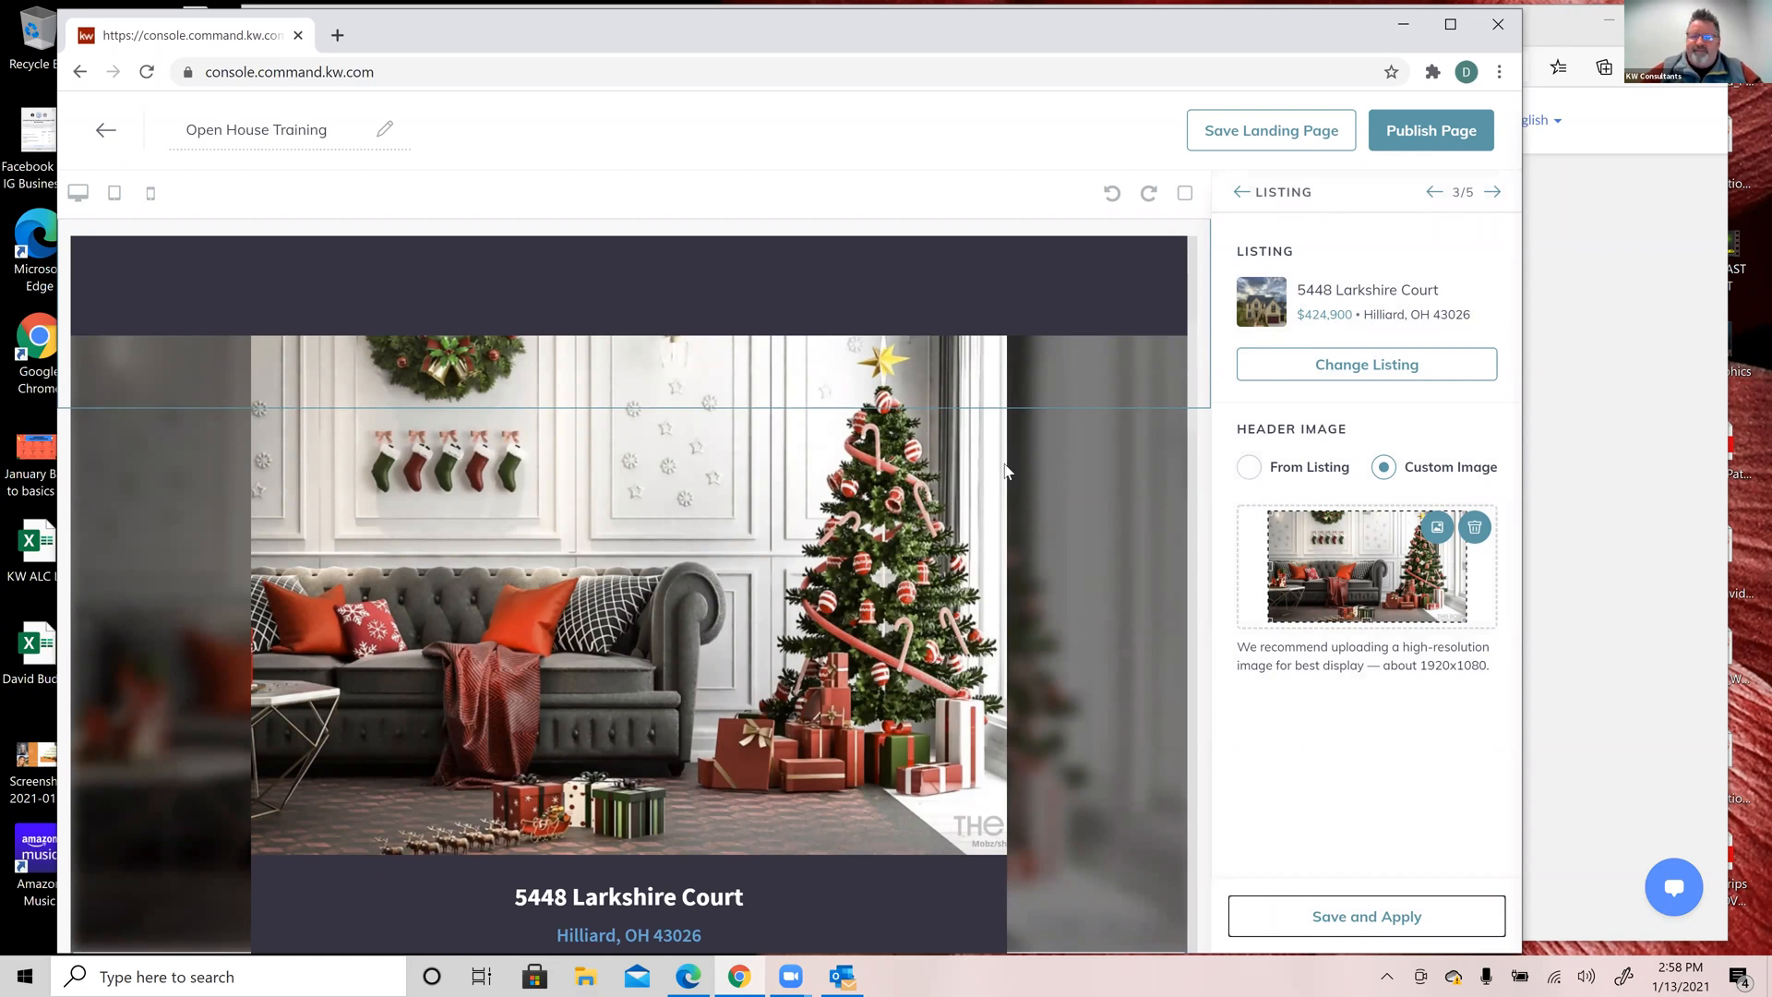
{"action": "left_click", "coordinate": [1251, 468]}
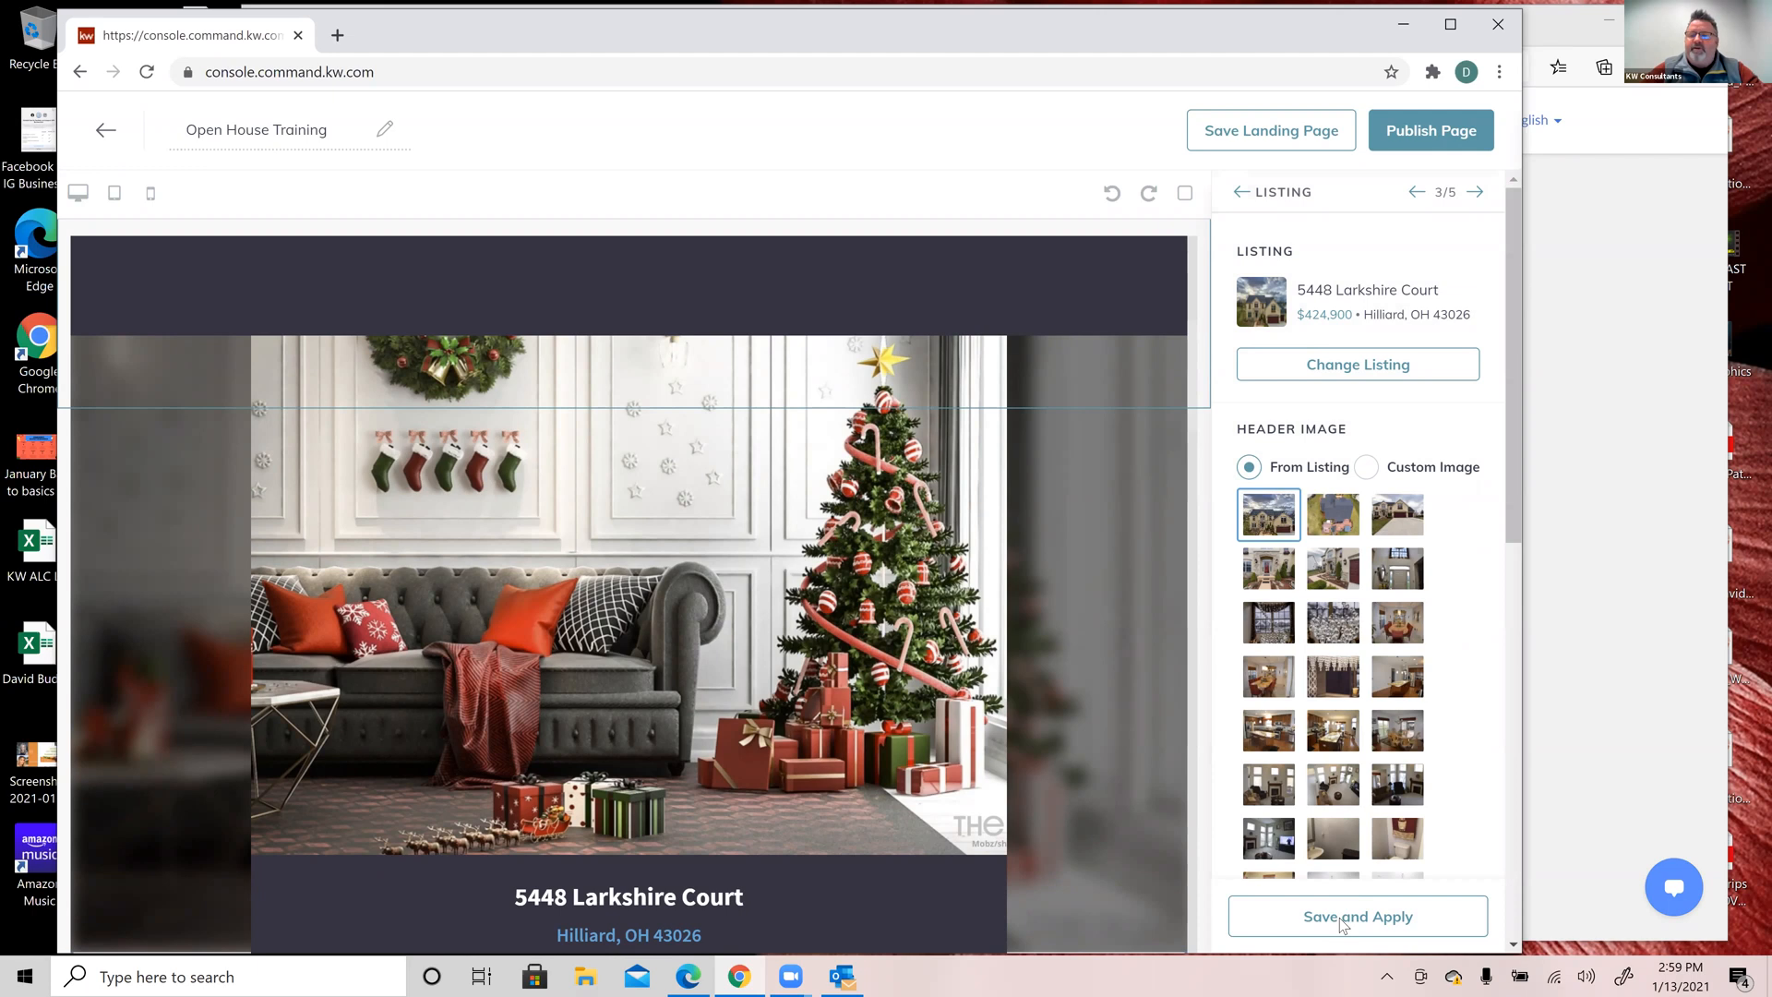
{"action": "left_click", "coordinate": [1340, 919]}
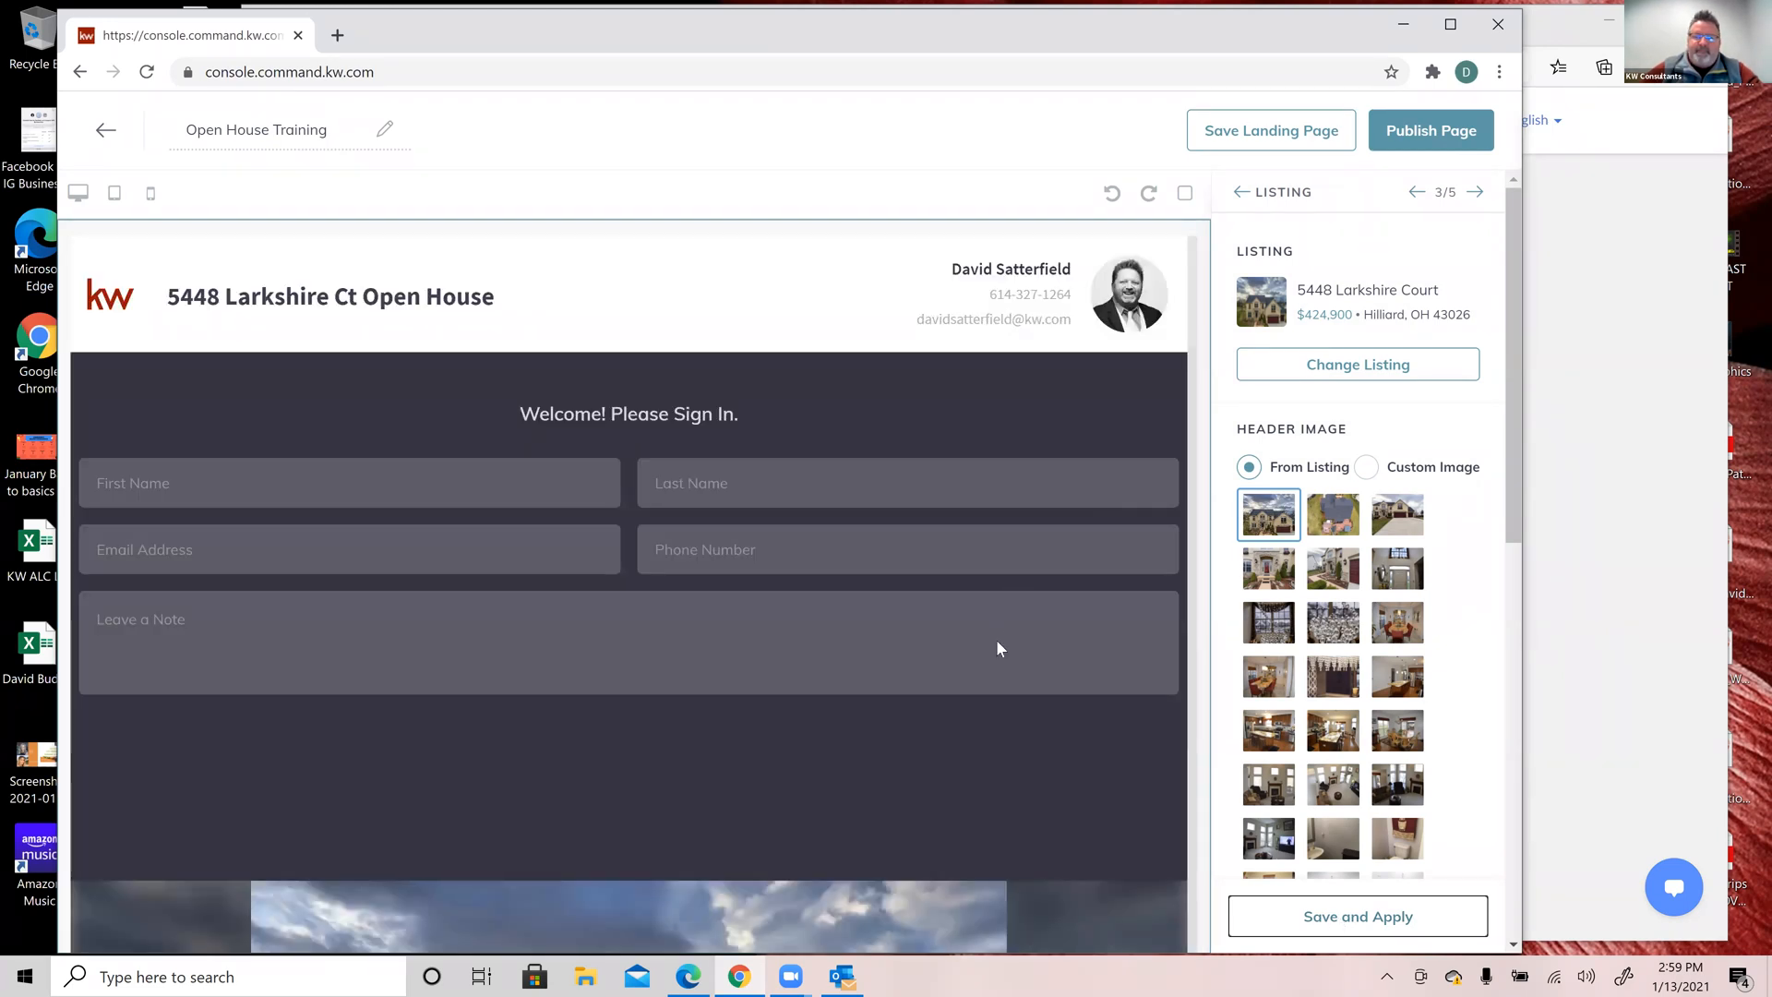
Step: Scroll to the end of the listing image grid, then advance to the Market Snap widget settings
{"action": "scroll", "coordinate": [997, 640], "scroll_direction": "down", "scroll_amount": 7}
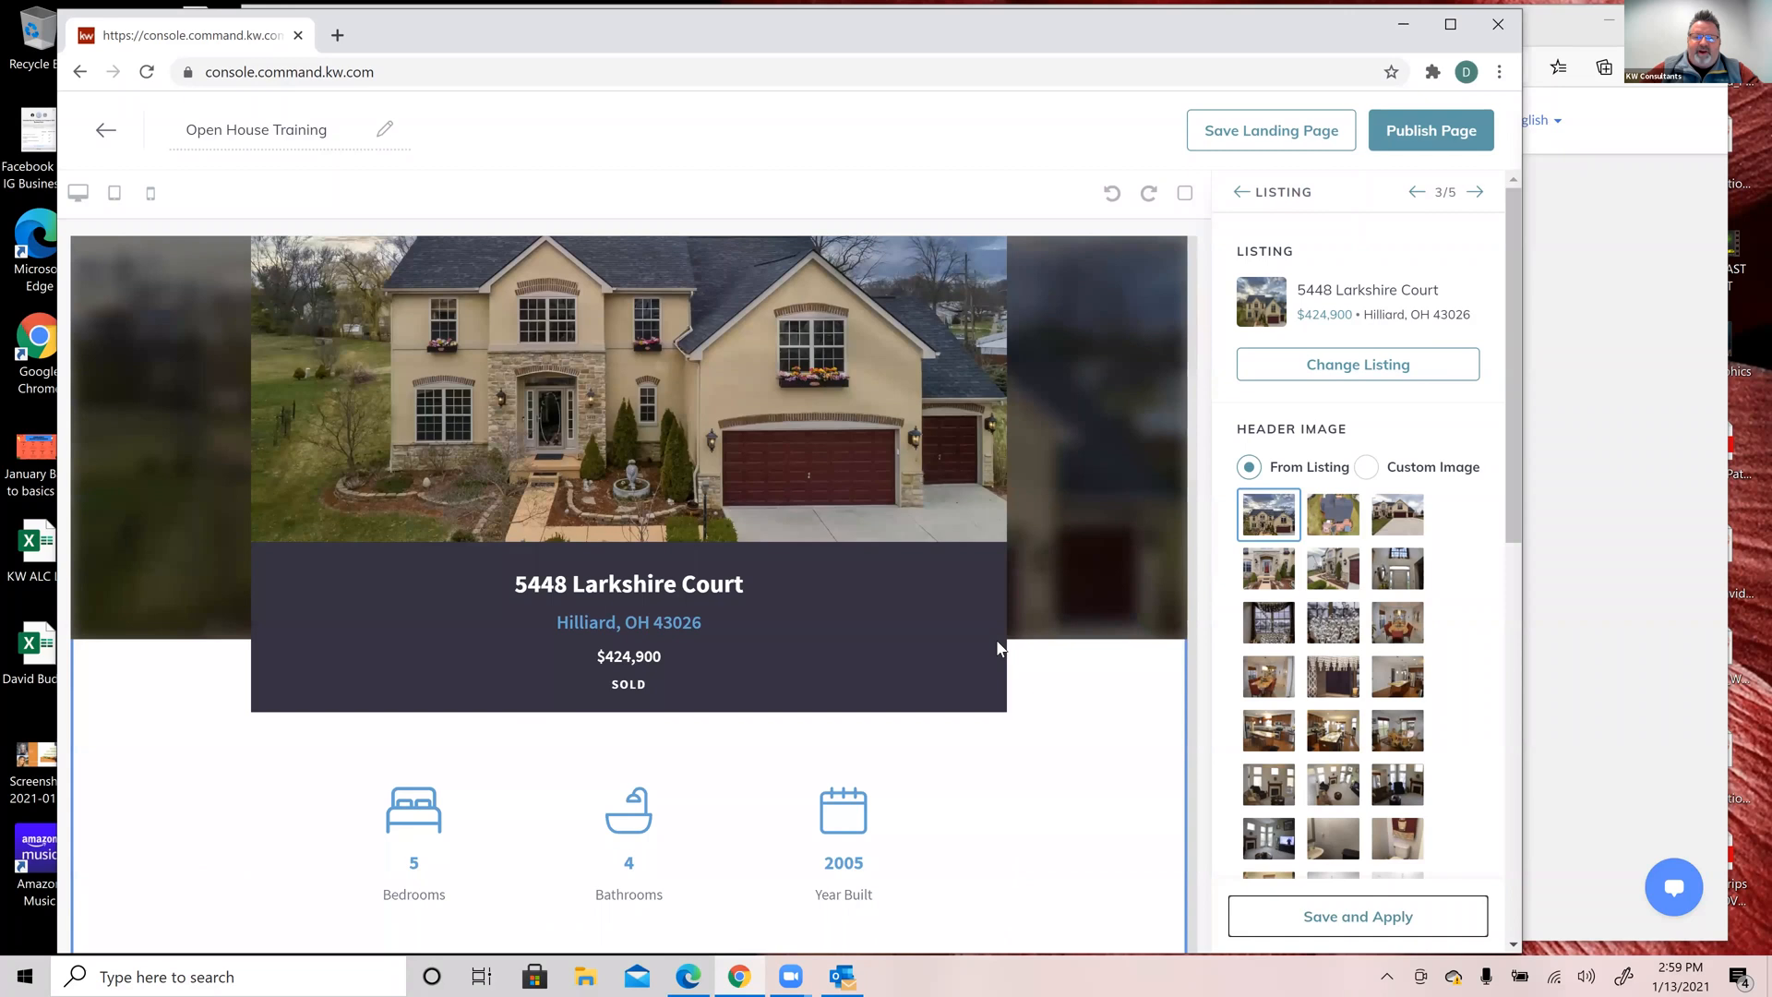
{"action": "scroll", "coordinate": [679, 578], "scroll_direction": "up", "scroll_amount": 2}
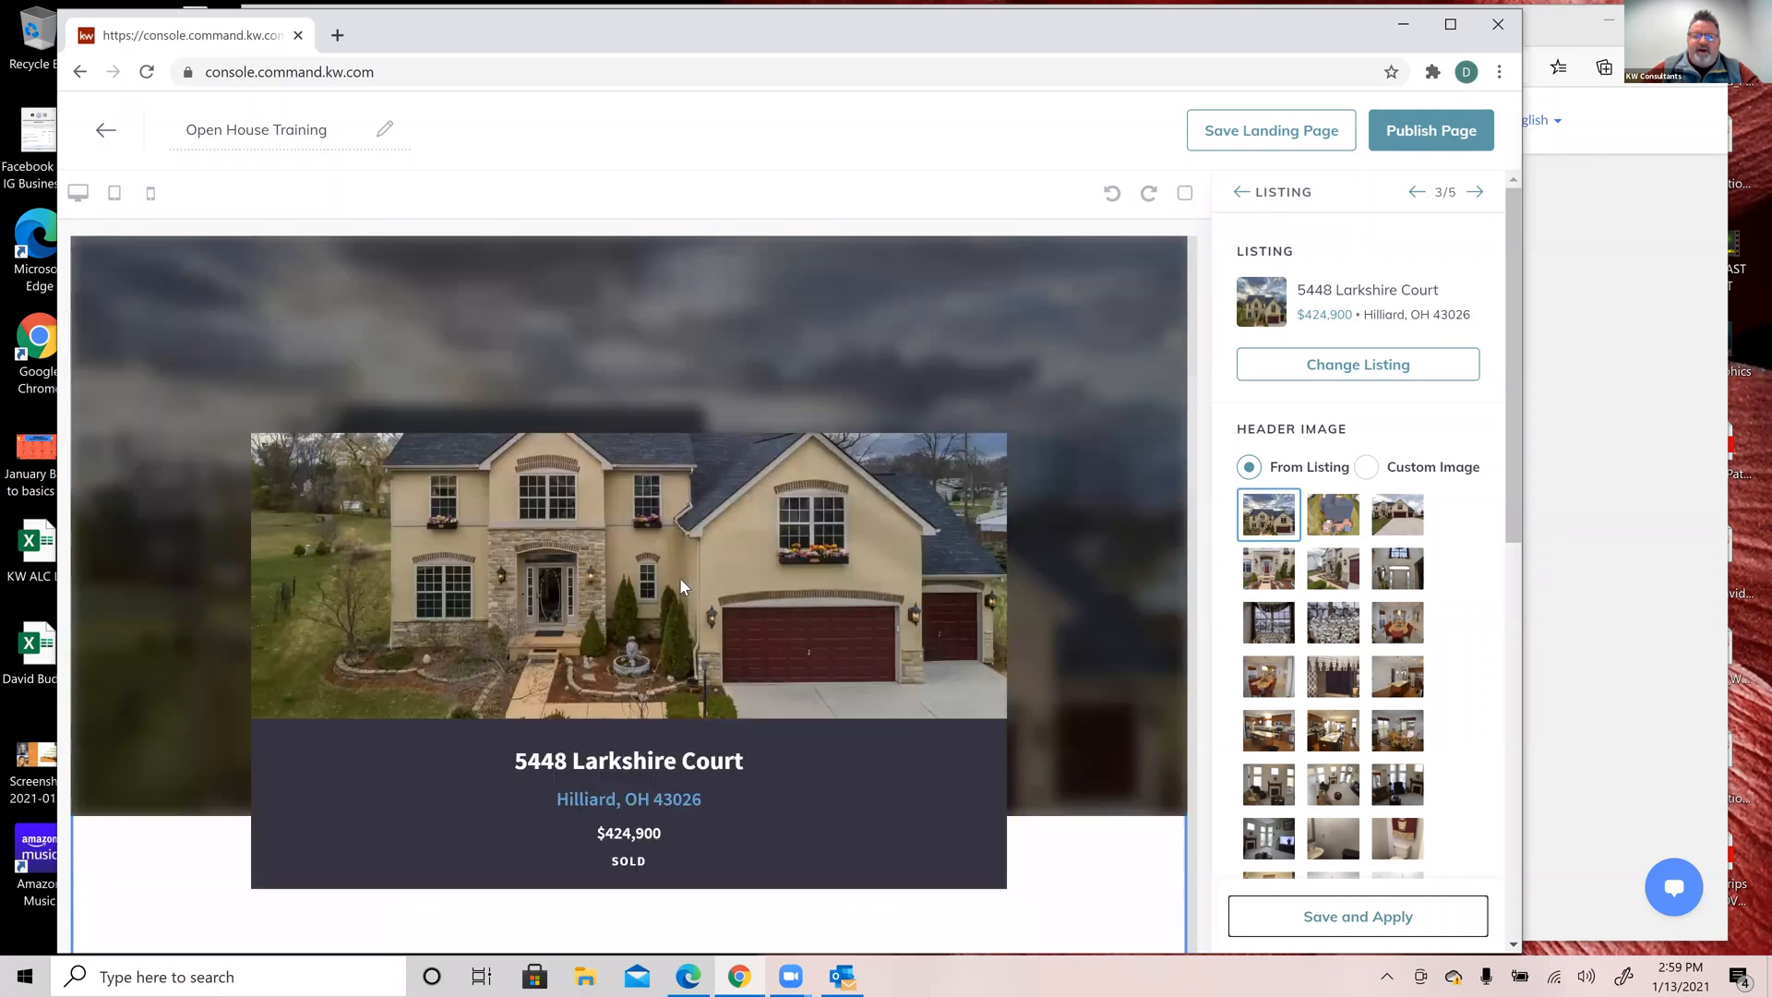
{"action": "scroll", "coordinate": [1082, 489], "scroll_direction": "down", "scroll_amount": 2}
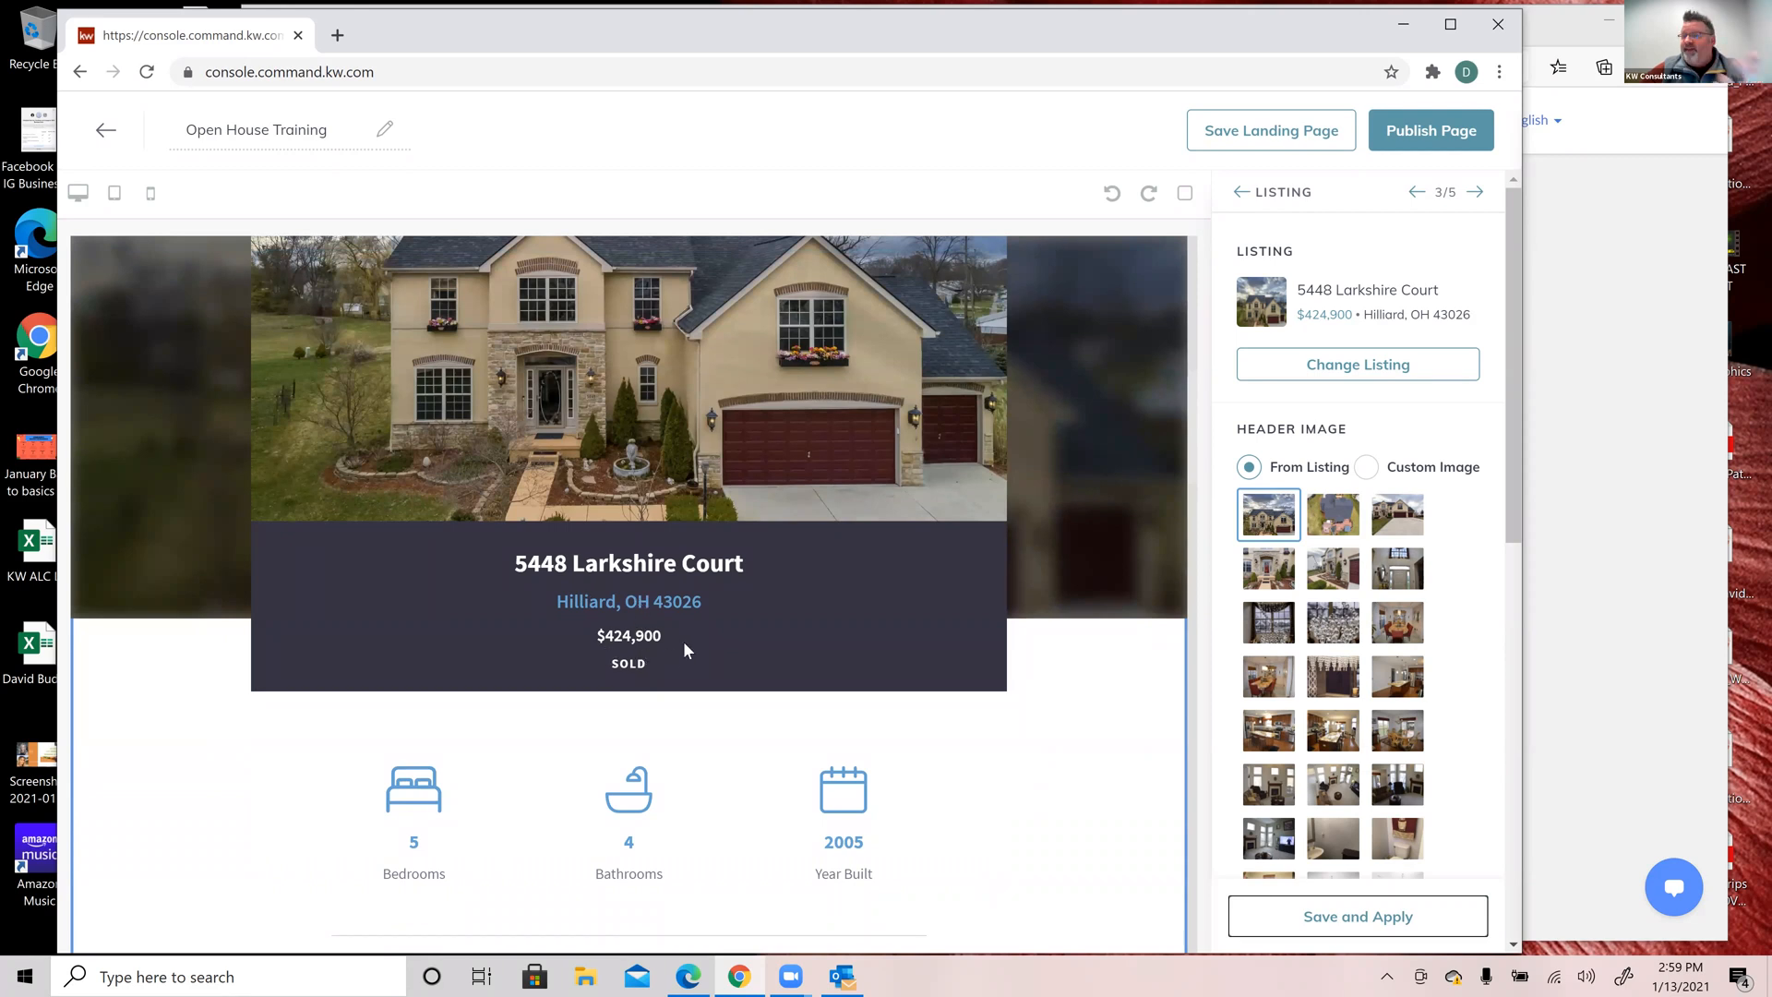
{"action": "scroll", "coordinate": [684, 644], "scroll_direction": "down", "scroll_amount": 3}
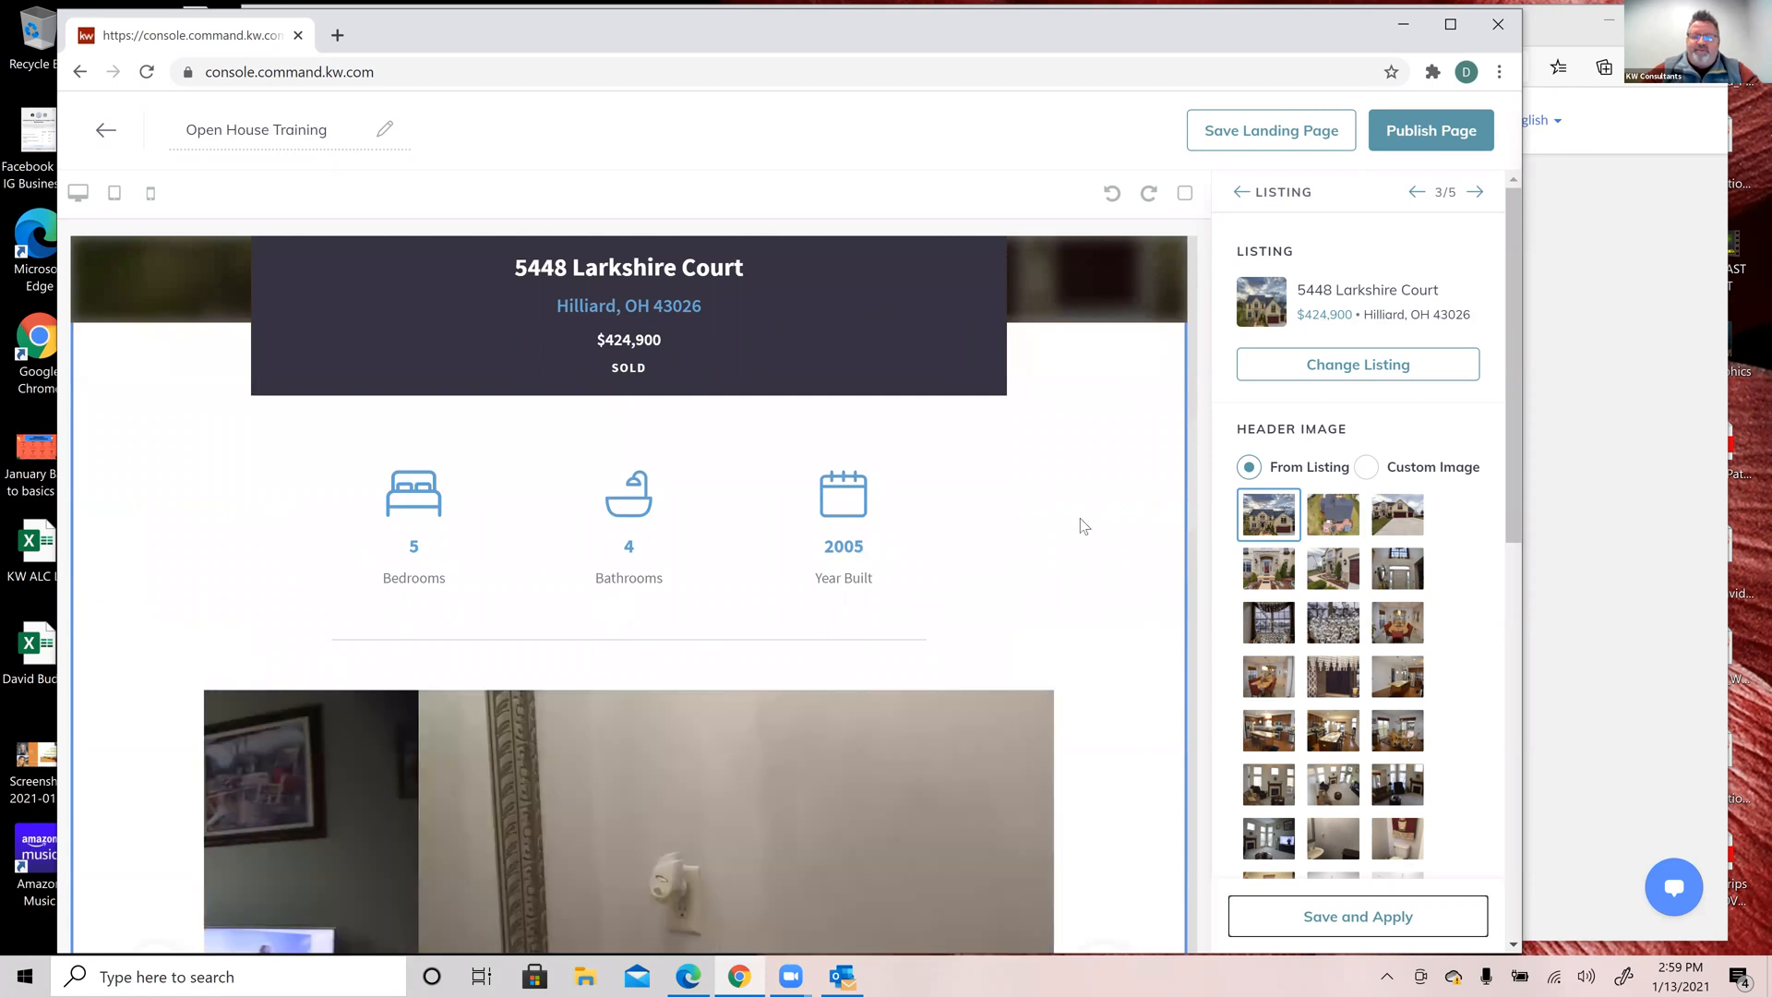
{"action": "scroll", "coordinate": [1148, 522], "scroll_direction": "down", "scroll_amount": 3}
{"action": "scroll", "coordinate": [1148, 524], "scroll_direction": "down", "scroll_amount": 3}
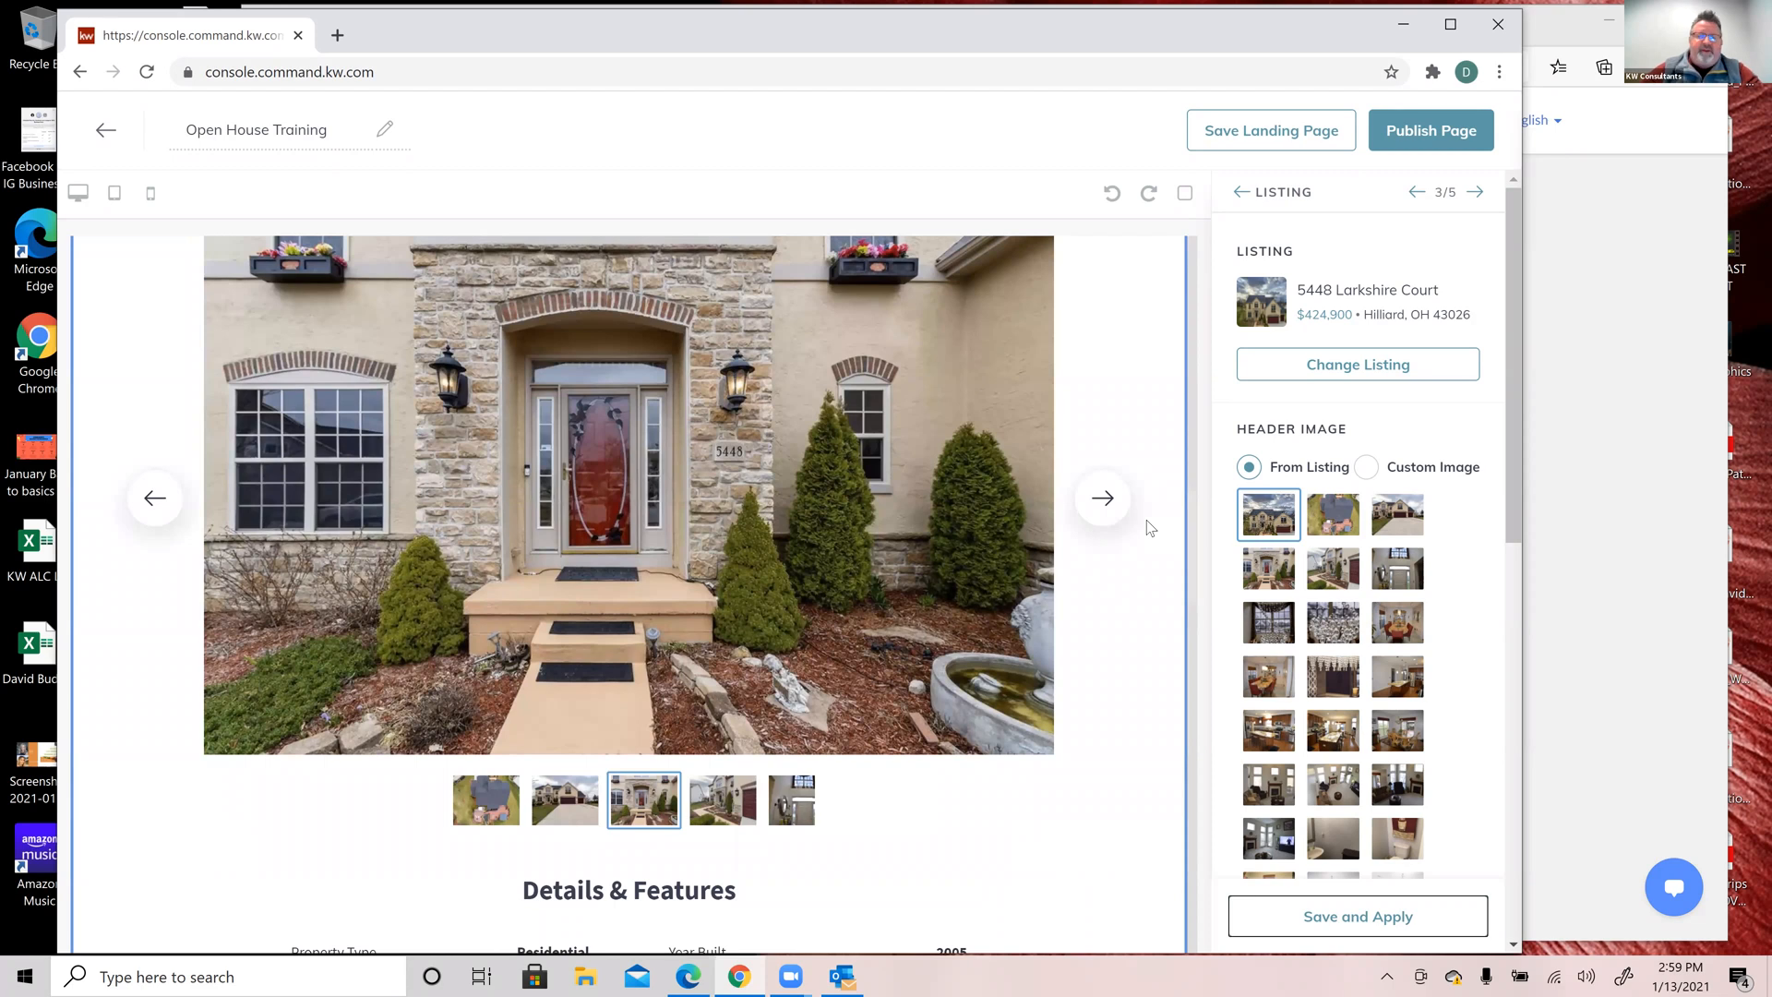
{"action": "scroll", "coordinate": [1150, 527], "scroll_direction": "down", "scroll_amount": 7}
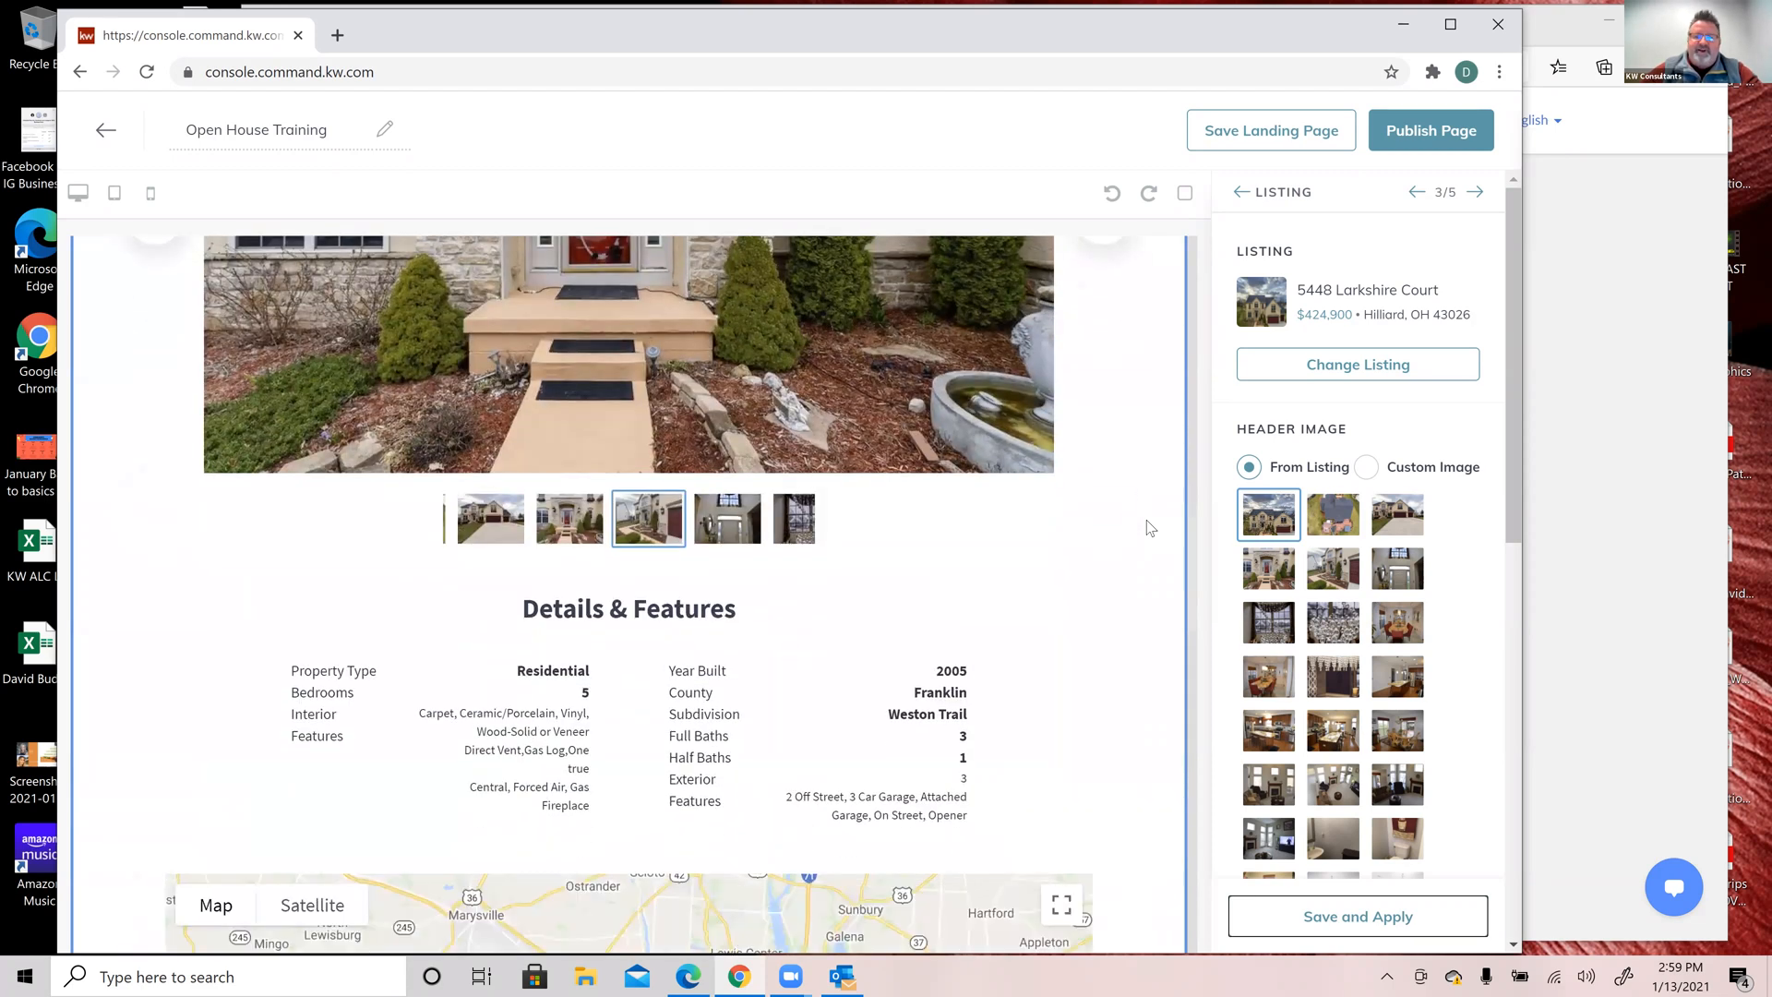
{"action": "scroll", "coordinate": [1149, 527], "scroll_direction": "down", "scroll_amount": 2}
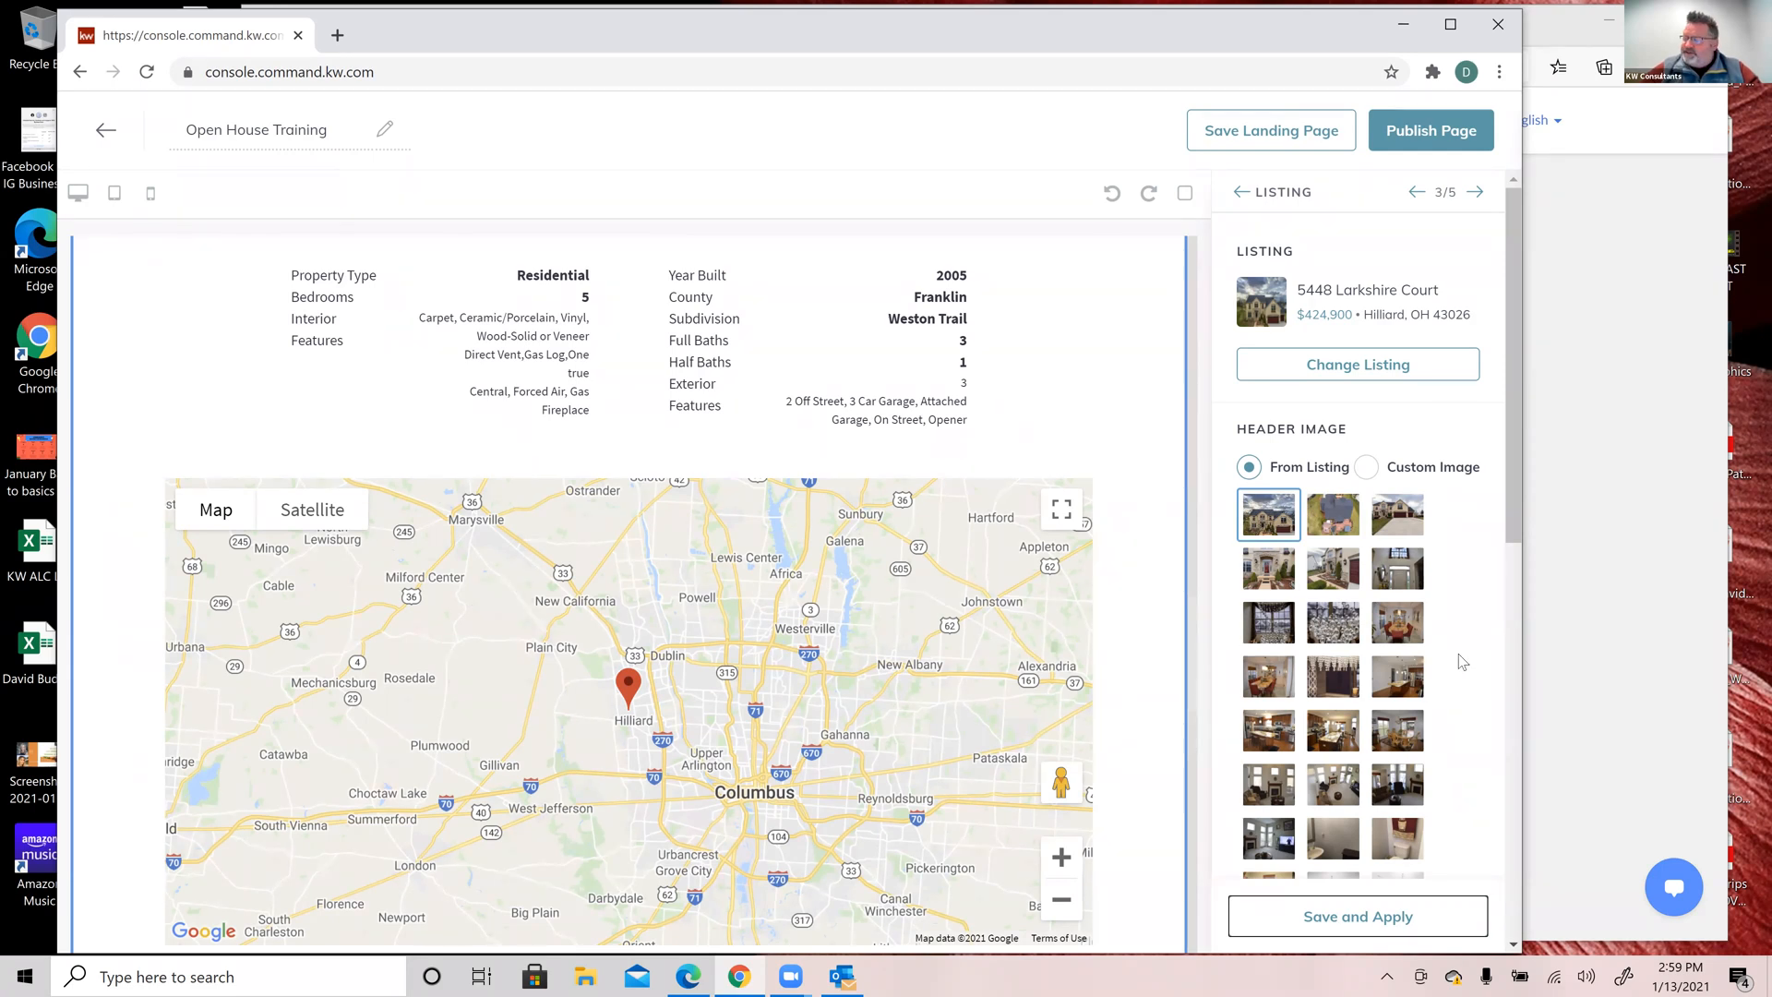
{"action": "scroll", "coordinate": [1462, 662], "scroll_direction": "down", "scroll_amount": 10}
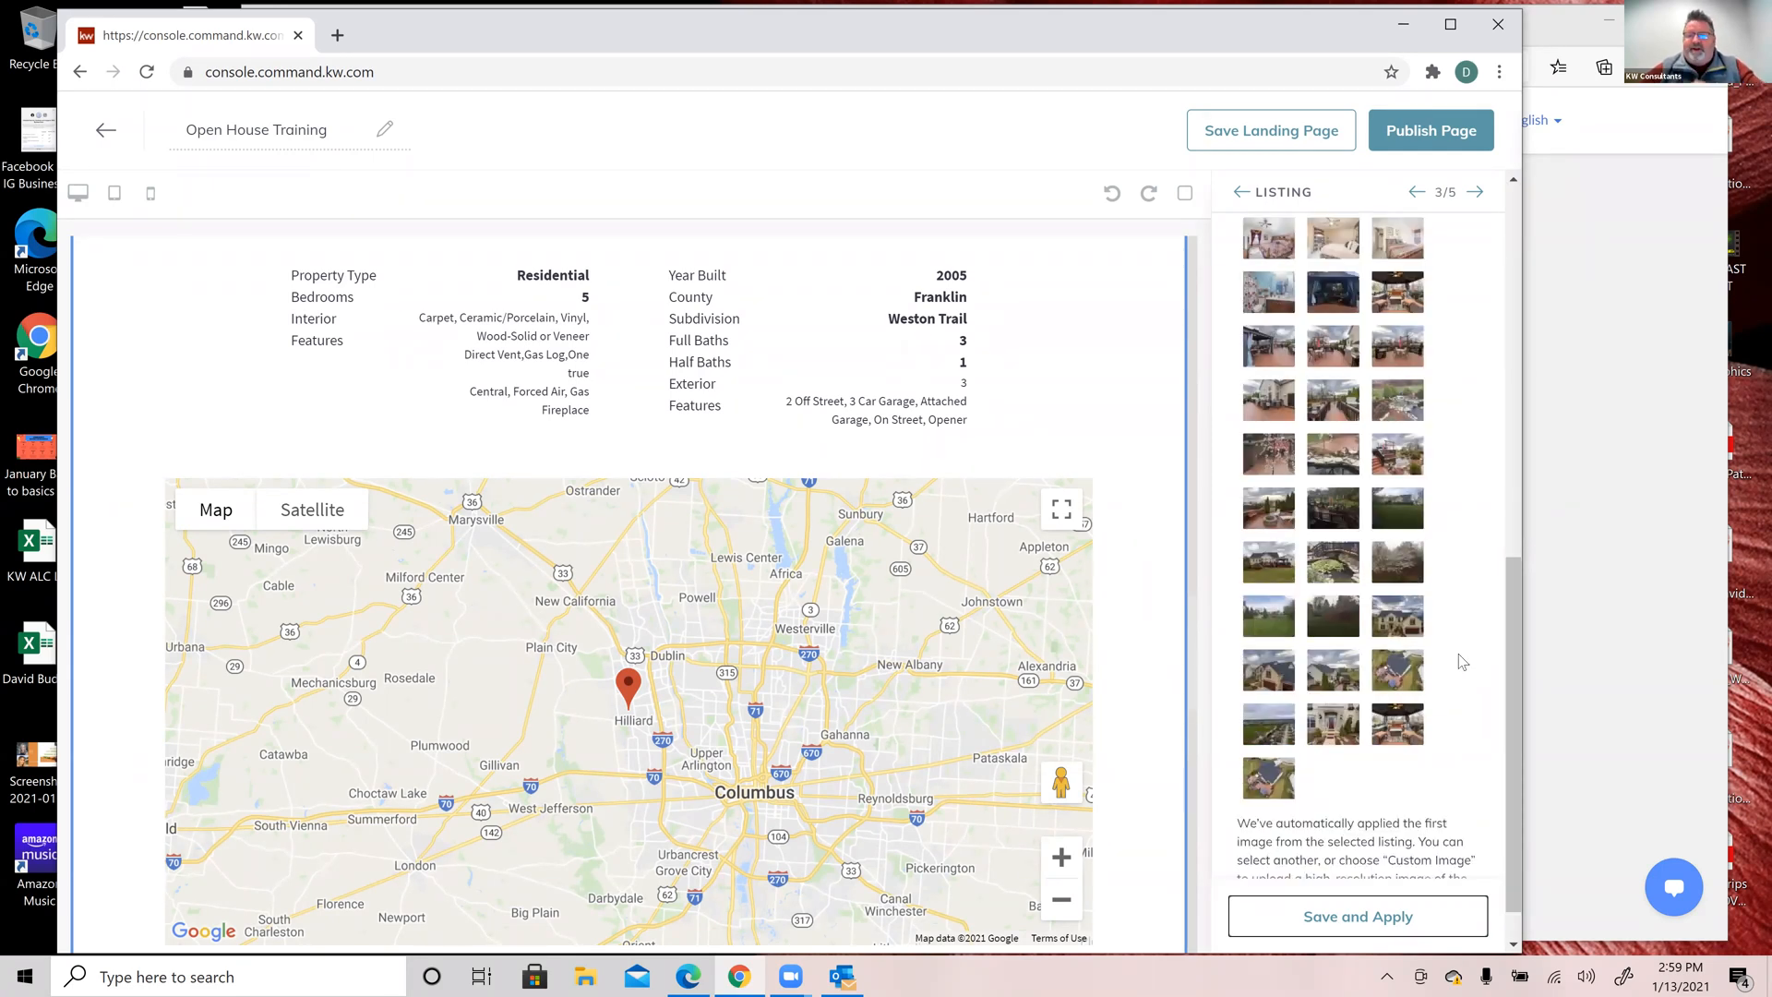
{"action": "scroll", "coordinate": [1462, 662], "scroll_direction": "down", "scroll_amount": 2}
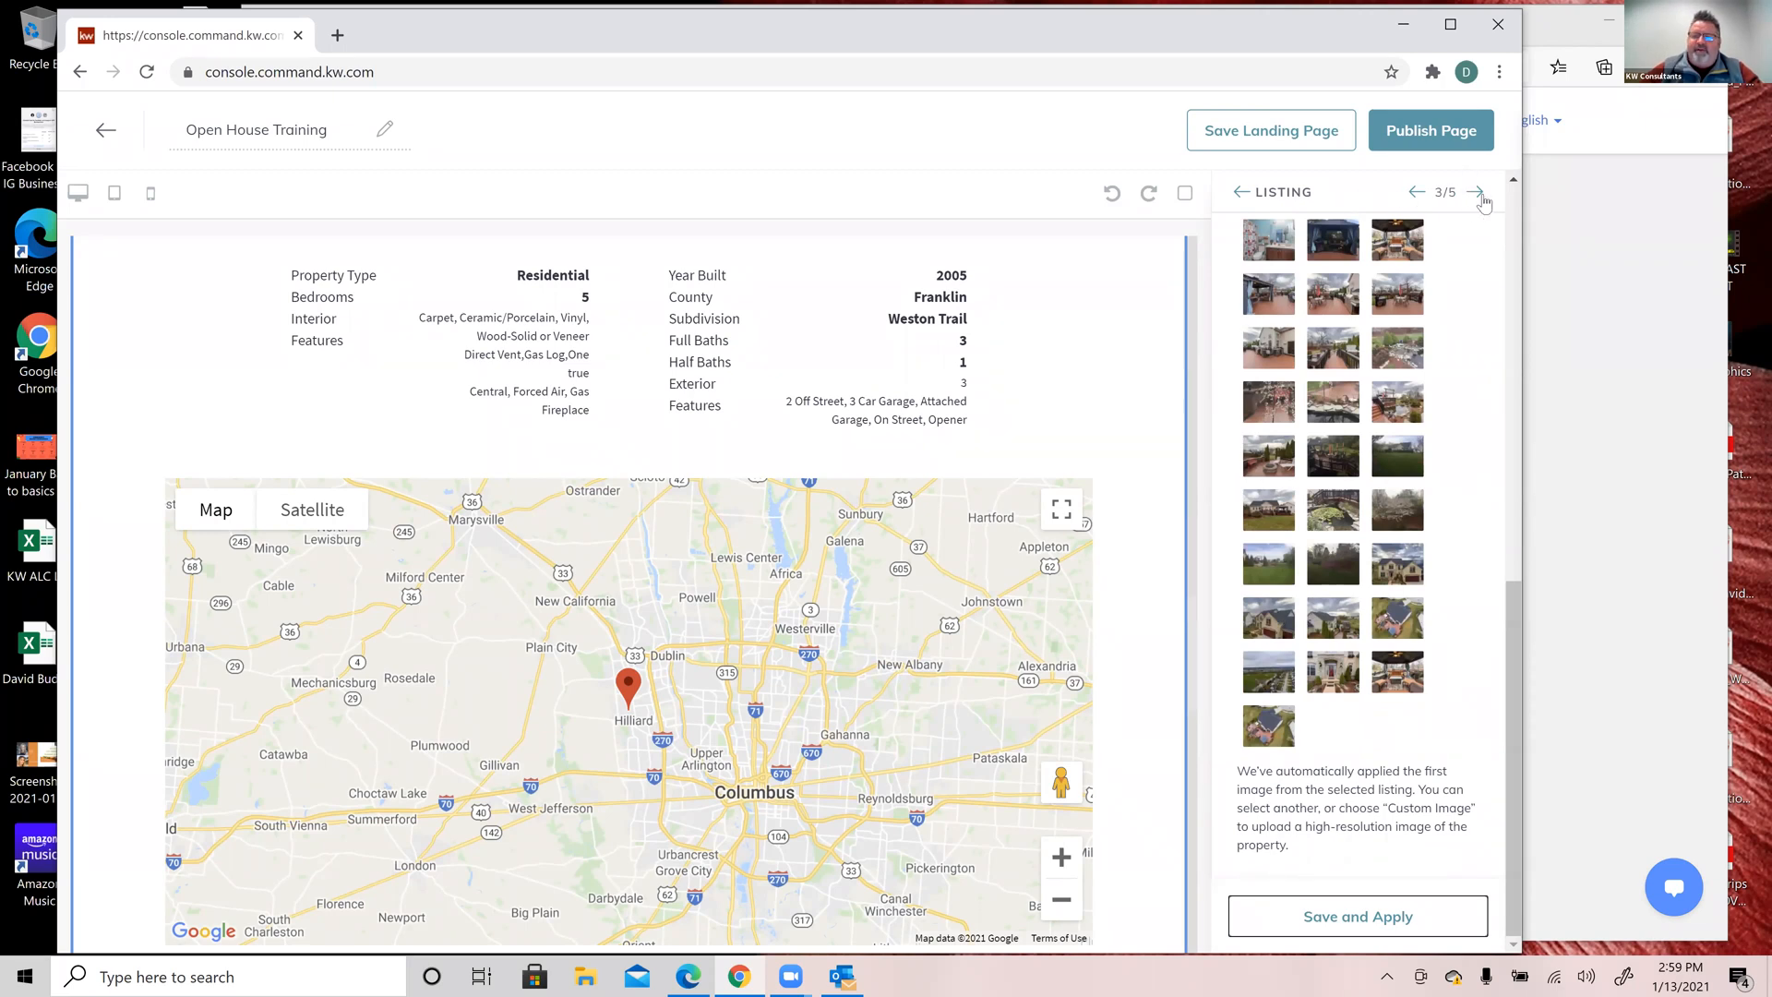
{"action": "left_click", "coordinate": [1482, 201]}
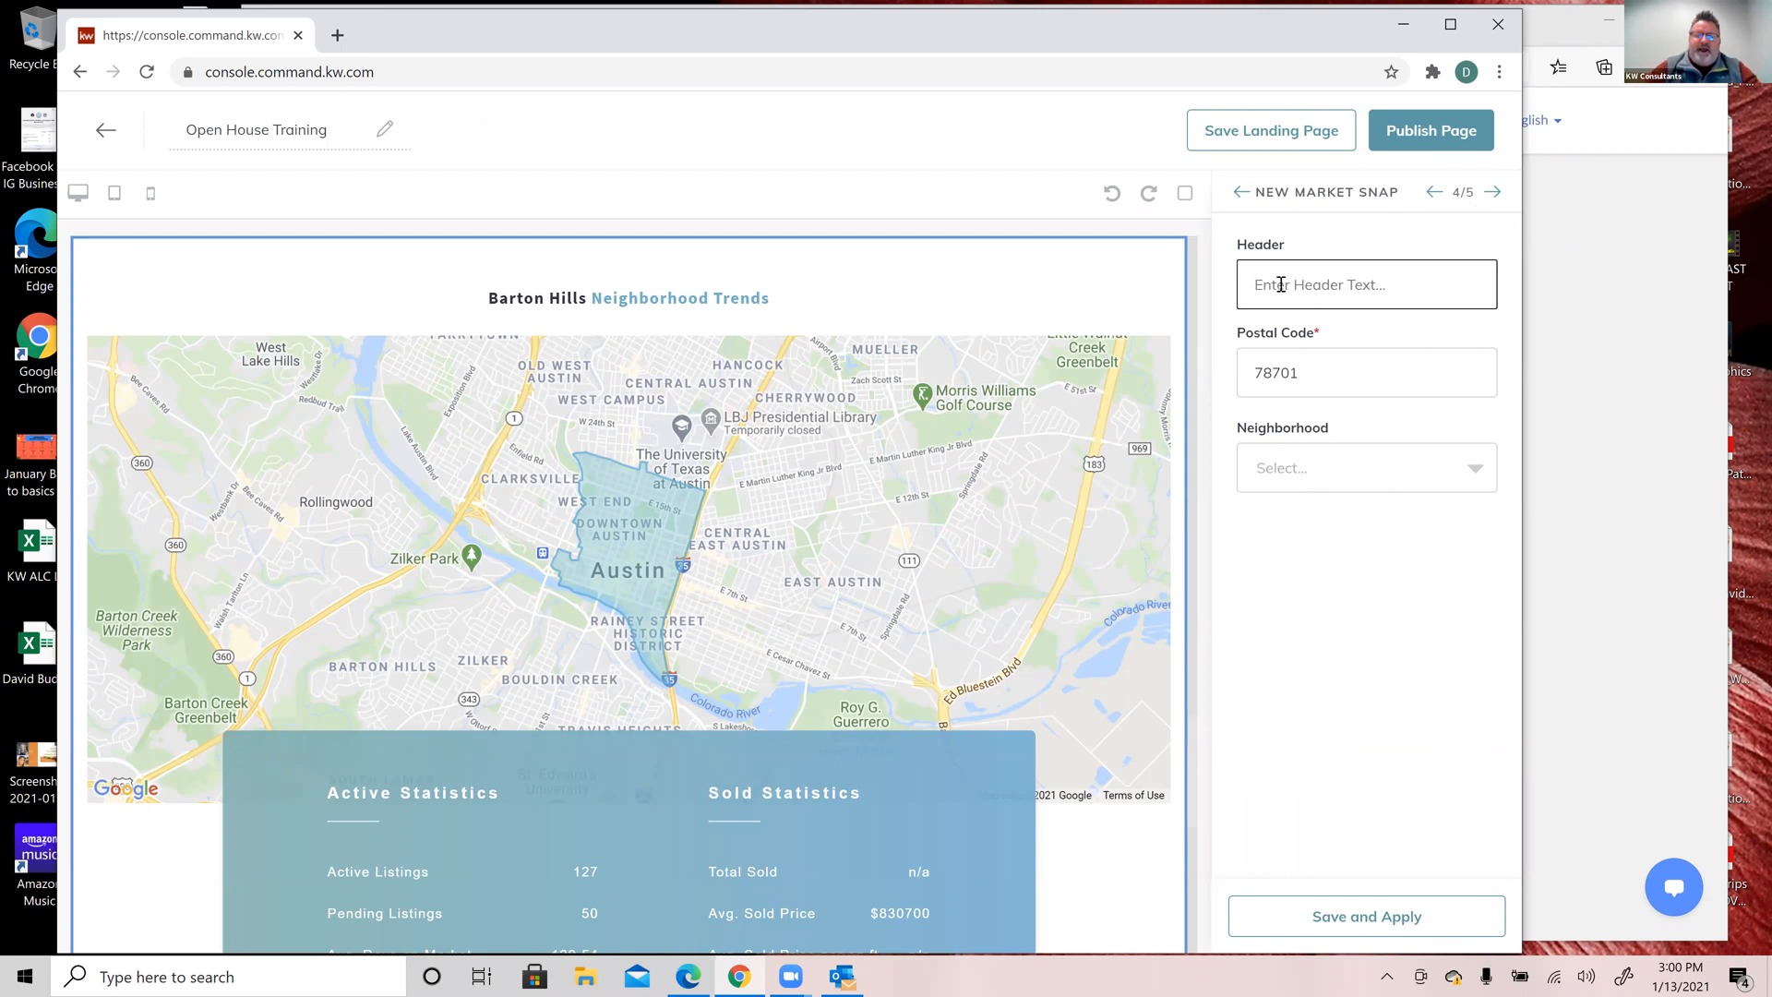
Step: Enter 'Hilliard-Rome Road' as the market snapshot header
{"action": "type", "text": "Hillcr"}
{"action": "type", "text": "d"}
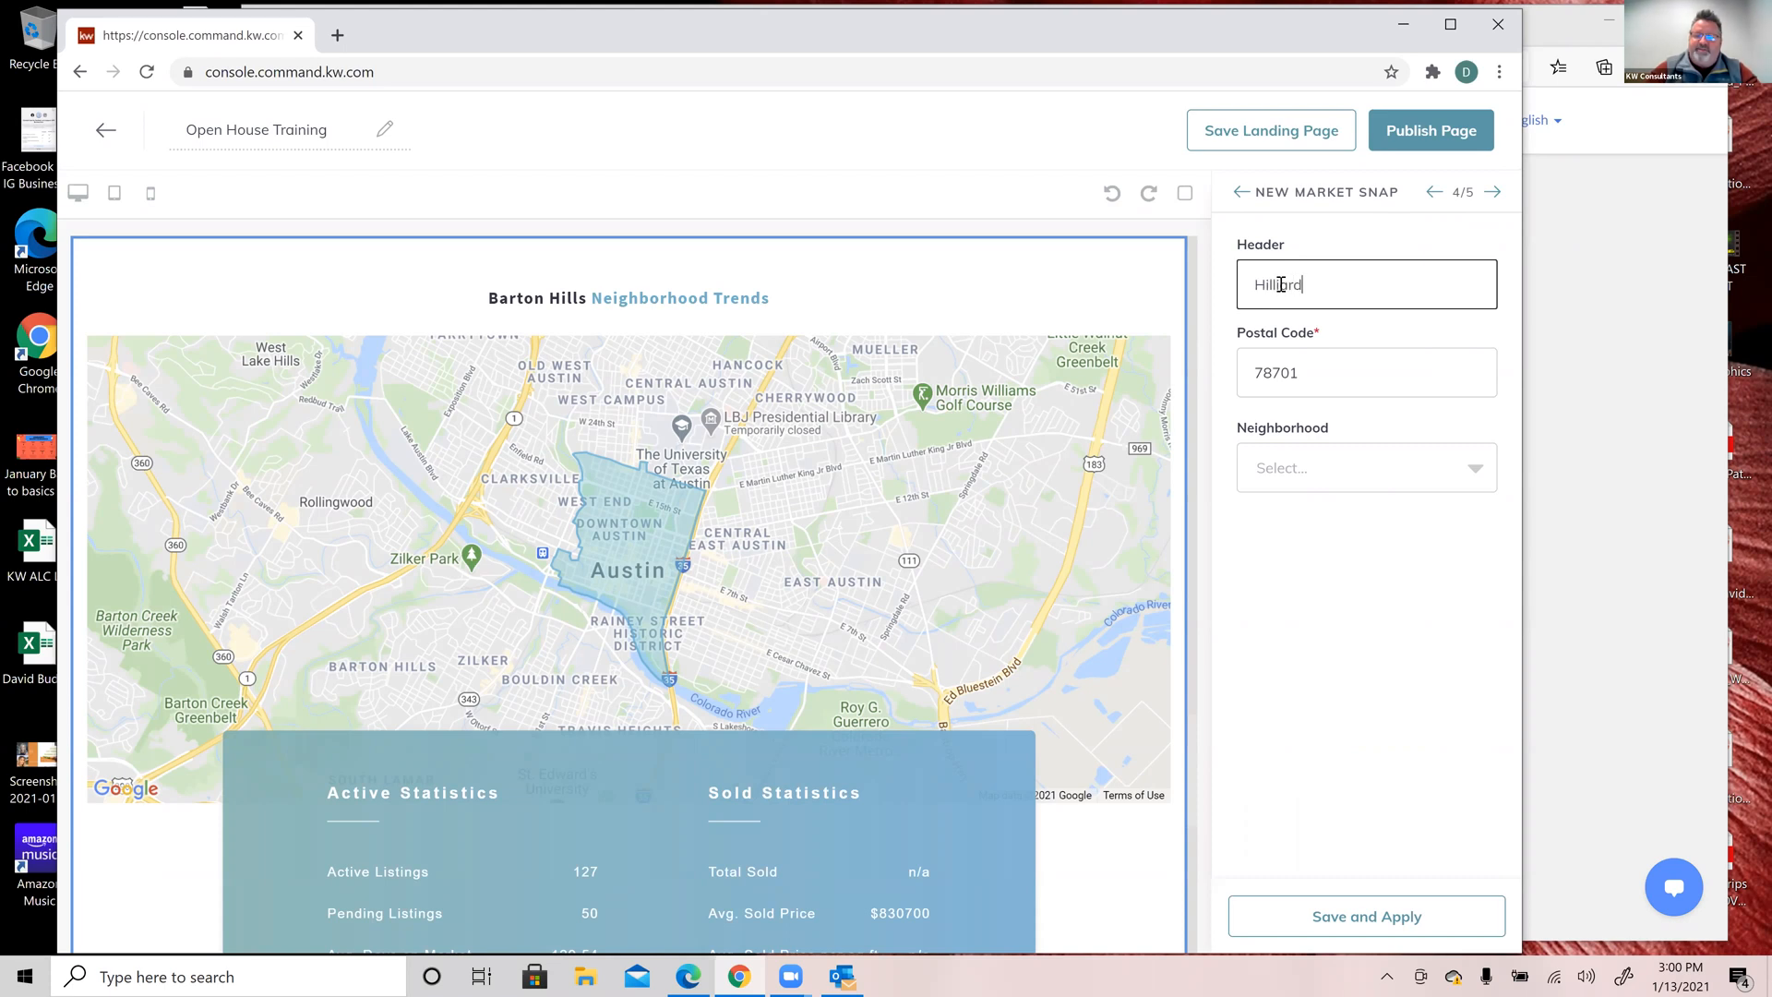
{"action": "type", "text": "-Rome"}
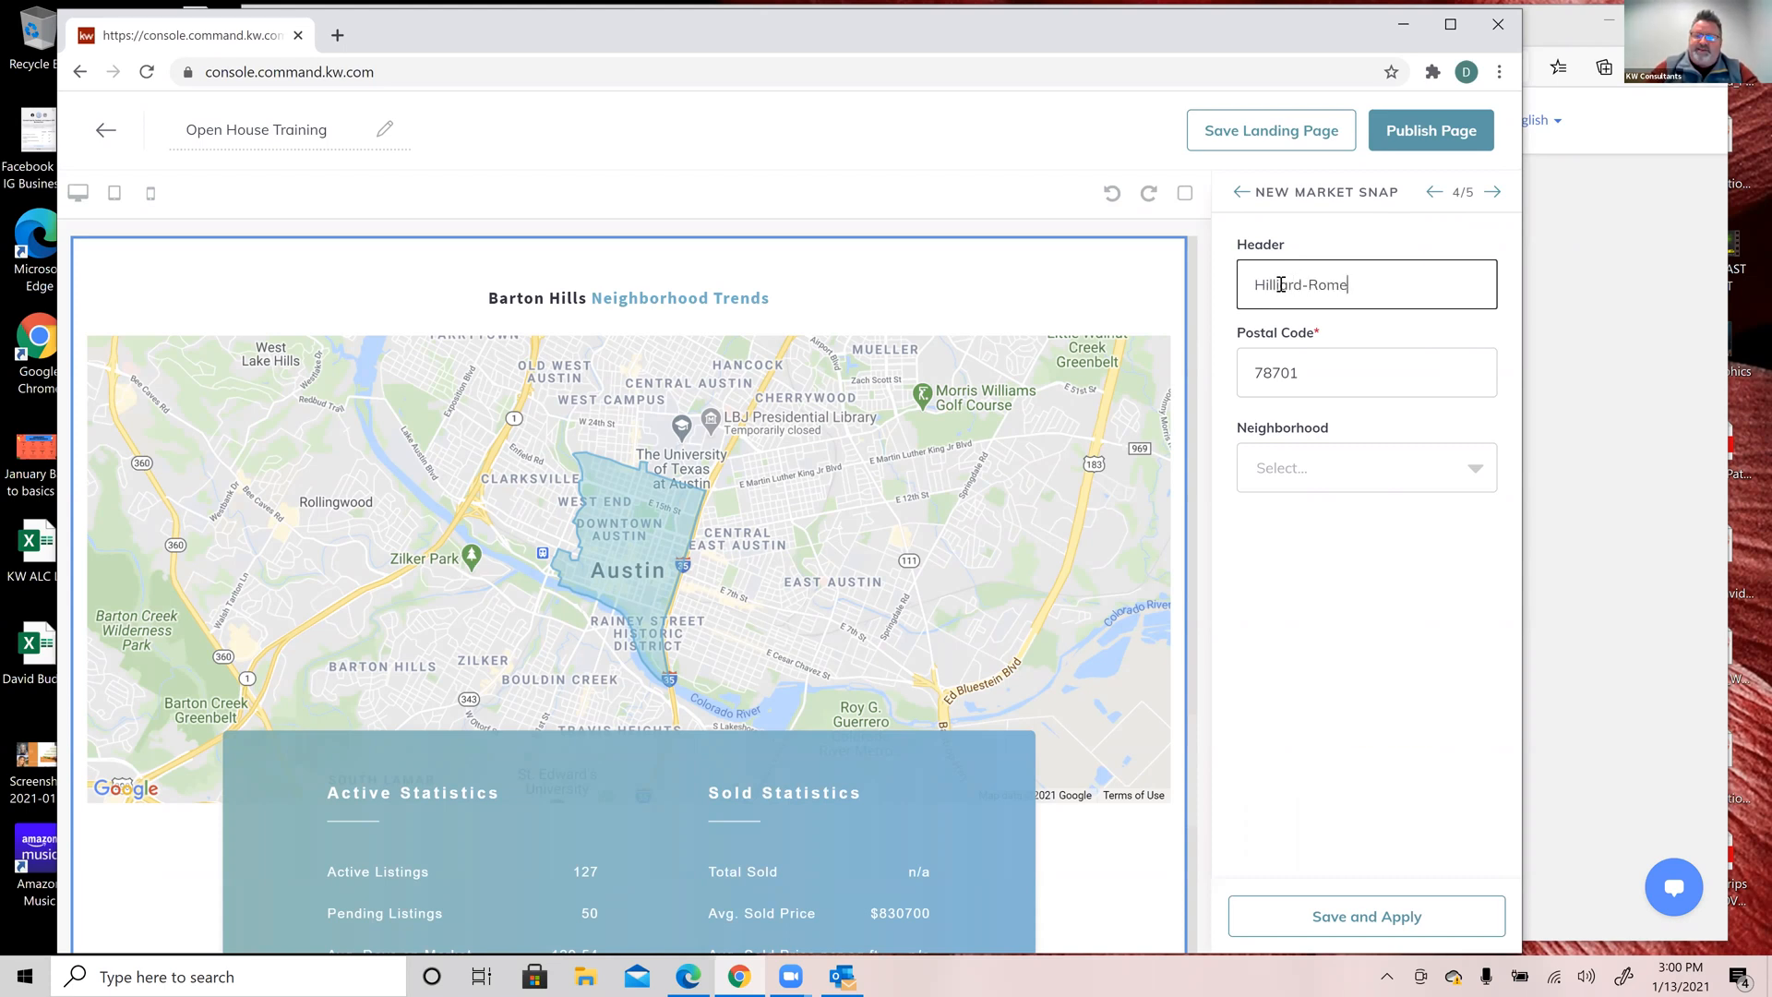
{"action": "type", "text": " N"}
{"action": "key", "text": "BackSpace"}
{"action": "type", "text": "Road"}
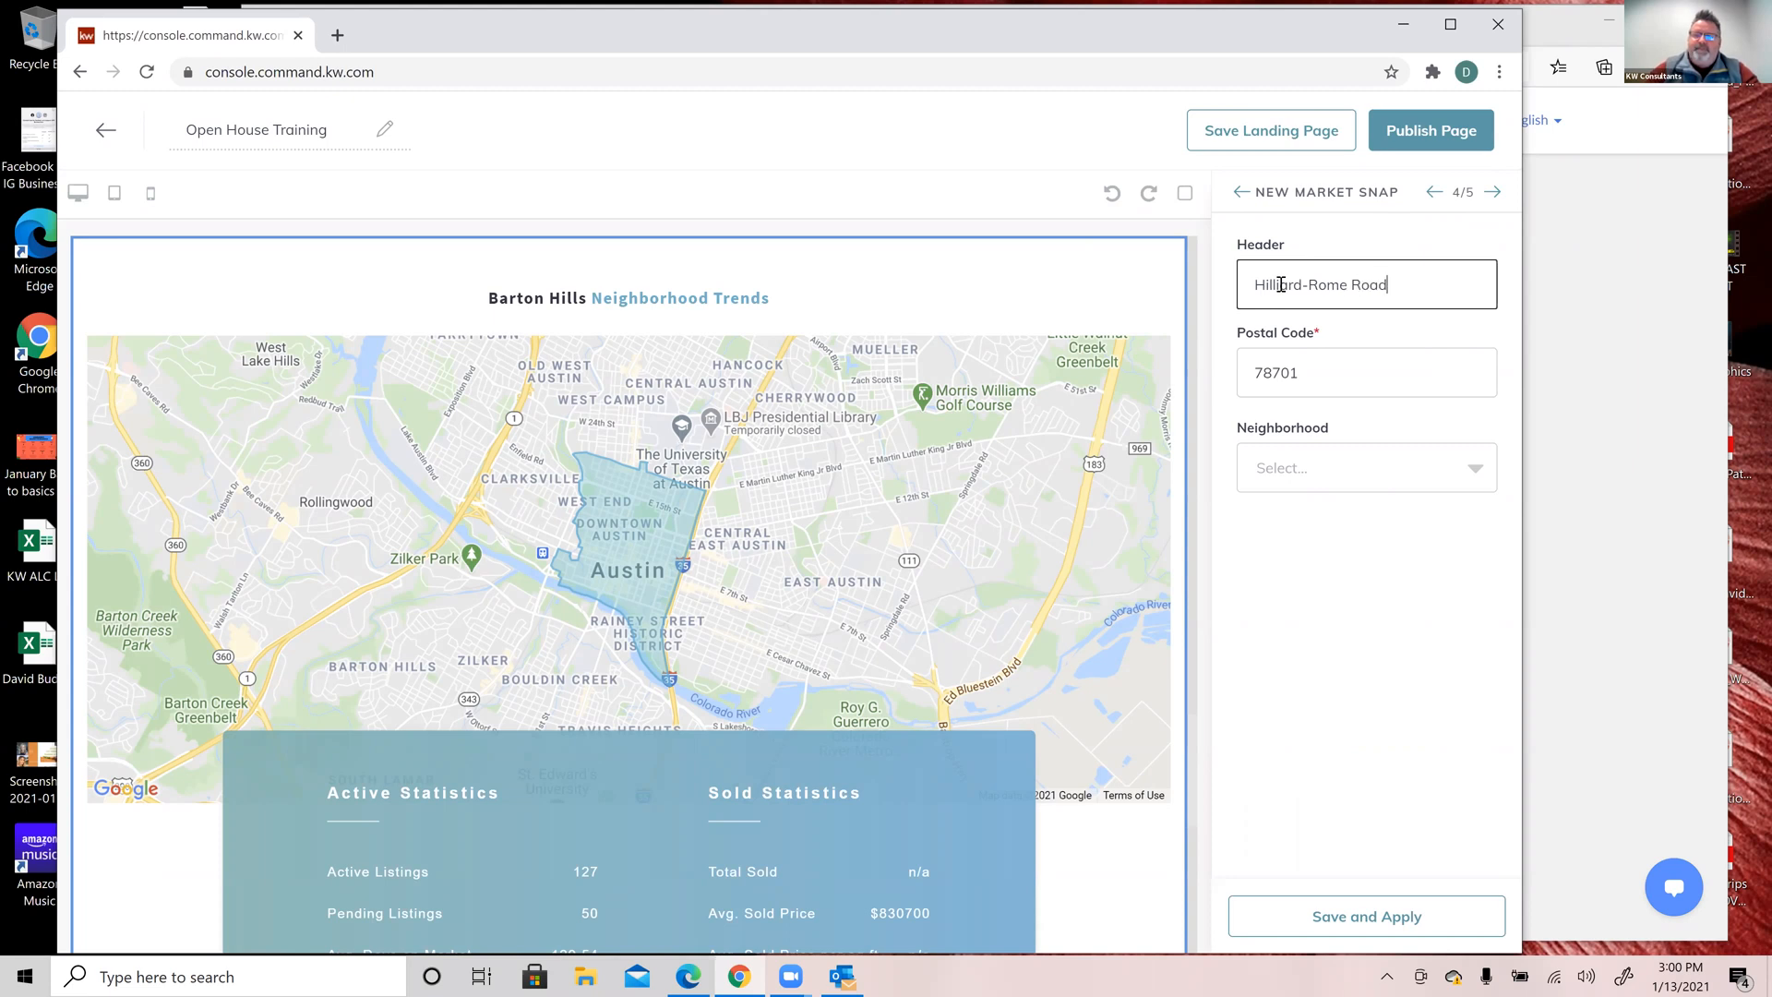
Step: Replace the postal code 78701 with 43026
{"action": "double_click", "coordinate": [1292, 370]}
{"action": "type", "text": "43026"}
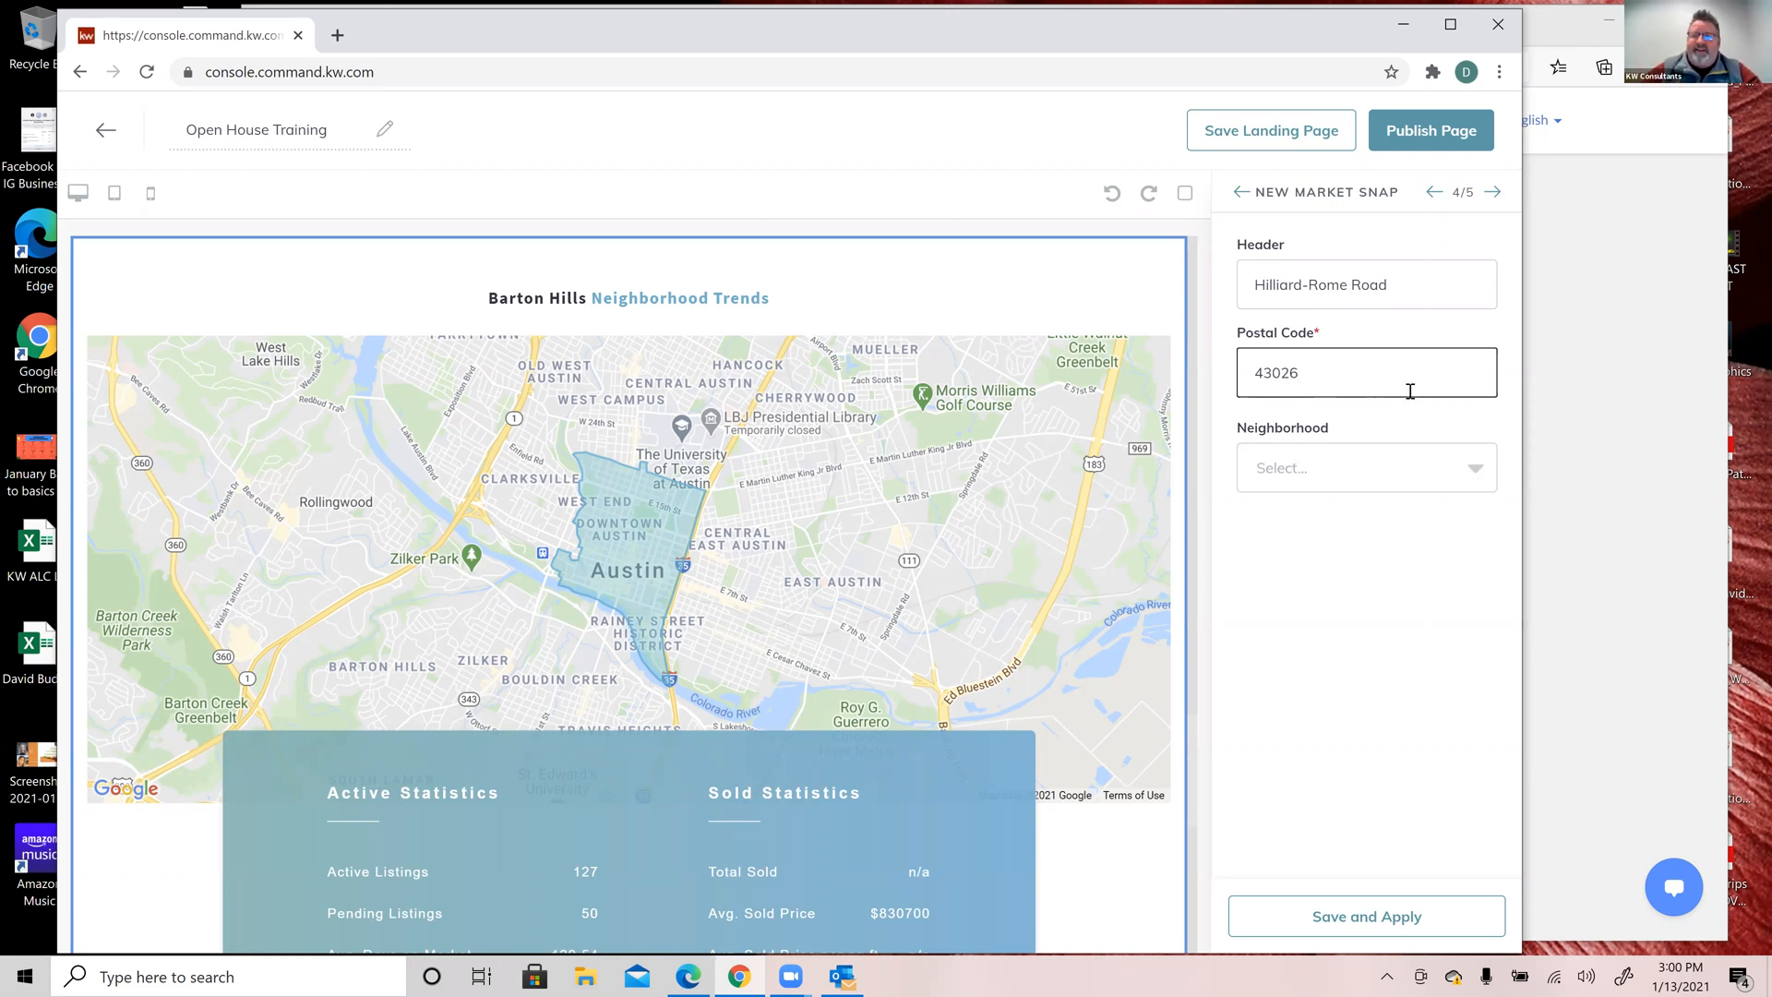
{"action": "left_click", "coordinate": [1474, 469]}
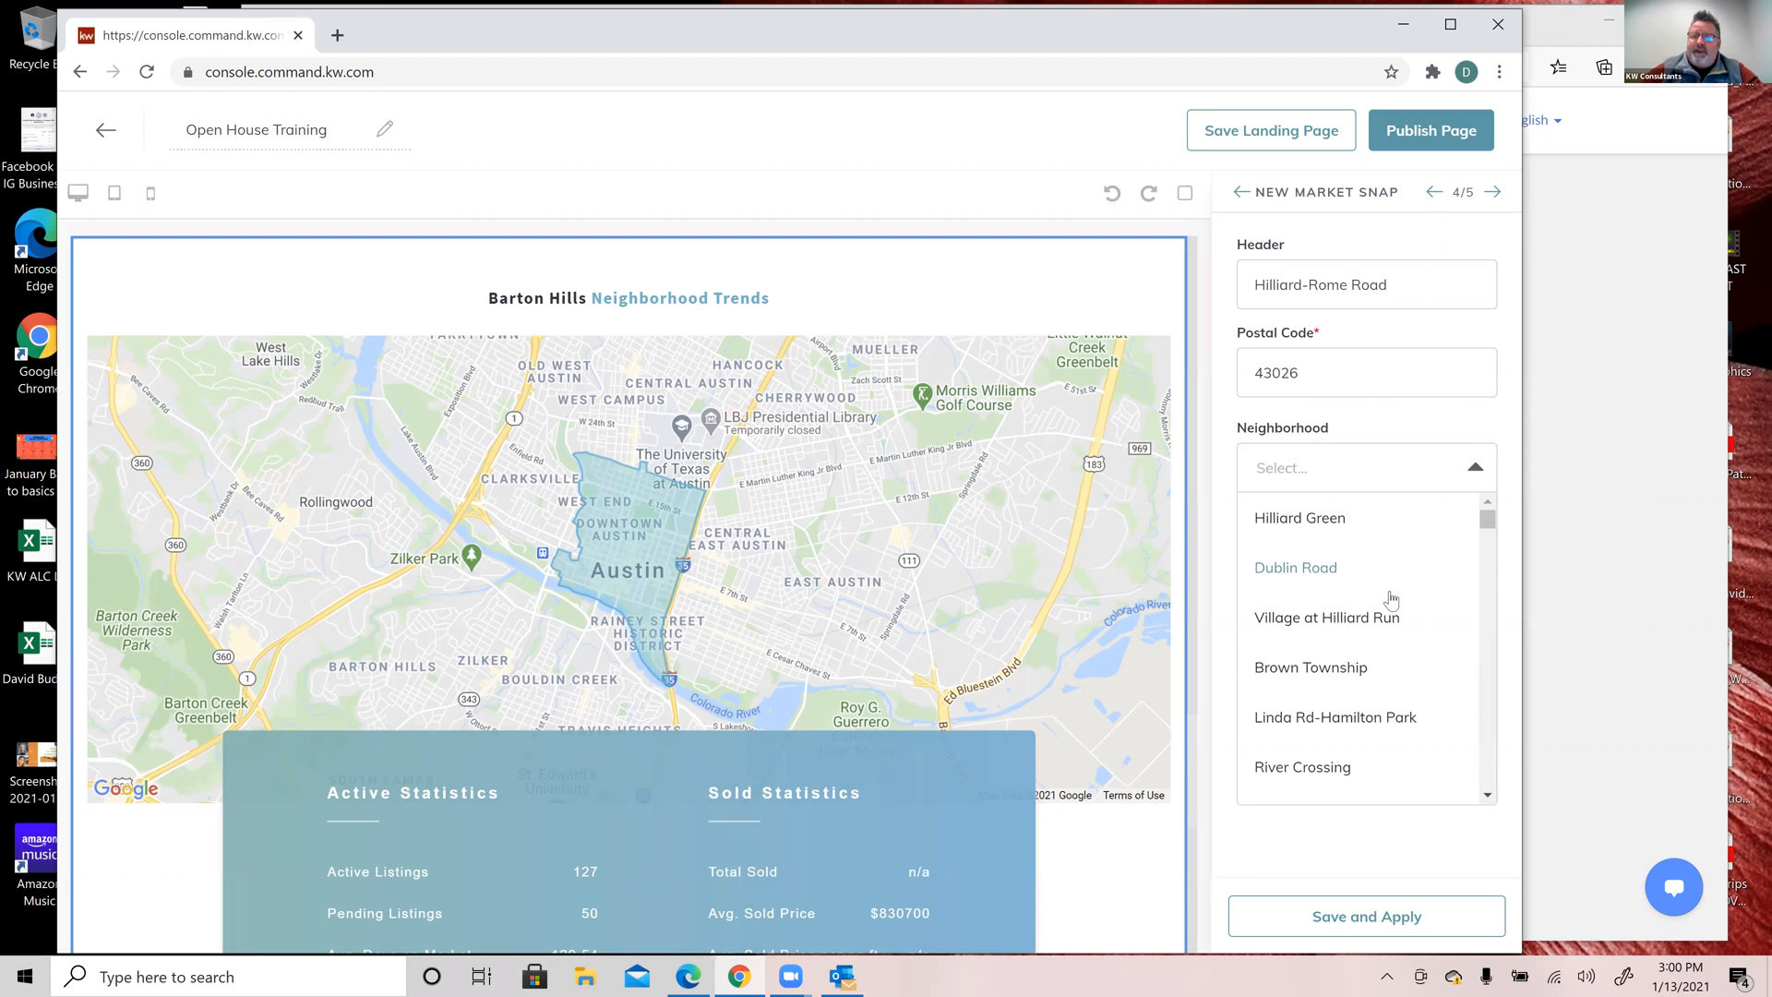
Step: Choose Hillard Rome as the Market Snap neighborhood, then save and apply the settings
{"action": "scroll", "coordinate": [1392, 600], "scroll_direction": "down", "scroll_amount": 3}
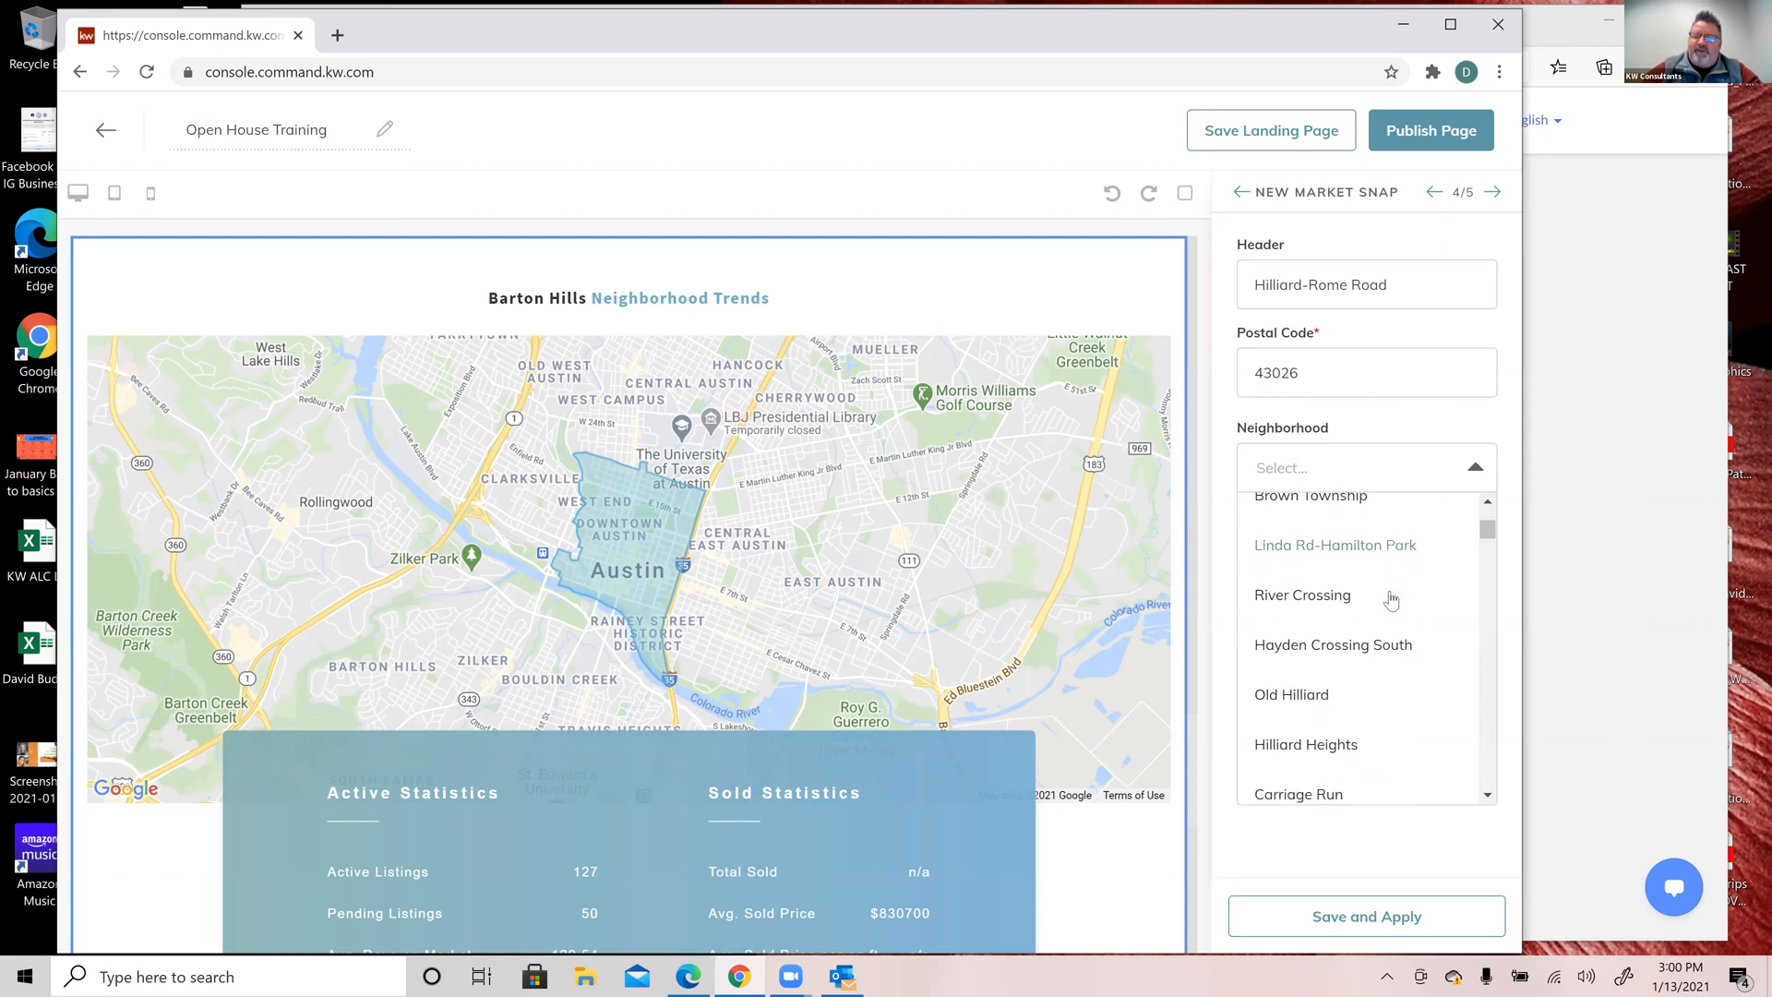
{"action": "scroll", "coordinate": [1392, 600], "scroll_direction": "down", "scroll_amount": 4}
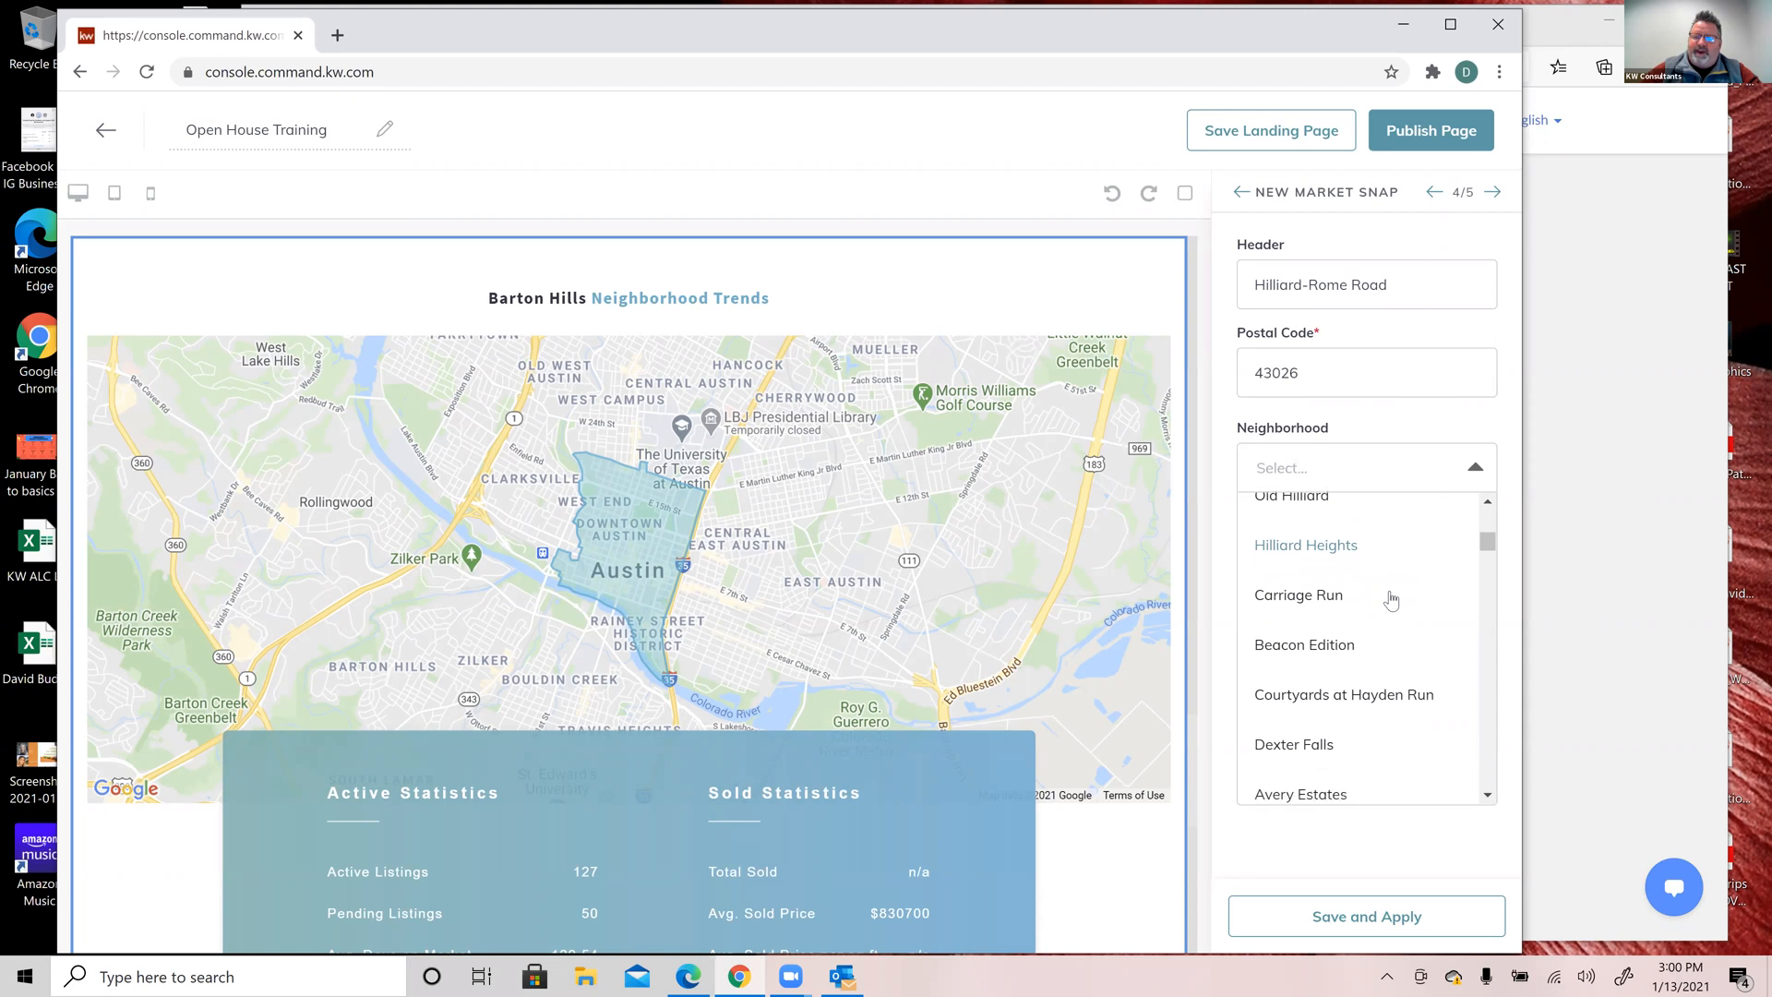
{"action": "scroll", "coordinate": [1391, 594], "scroll_direction": "down", "scroll_amount": 1}
{"action": "scroll", "coordinate": [1392, 589], "scroll_direction": "down", "scroll_amount": 4}
{"action": "scroll", "coordinate": [1392, 591], "scroll_direction": "down", "scroll_amount": 6}
{"action": "scroll", "coordinate": [1391, 591], "scroll_direction": "down", "scroll_amount": 11}
{"action": "scroll", "coordinate": [1391, 591], "scroll_direction": "down", "scroll_amount": 4}
{"action": "scroll", "coordinate": [1391, 590], "scroll_direction": "up", "scroll_amount": 20}
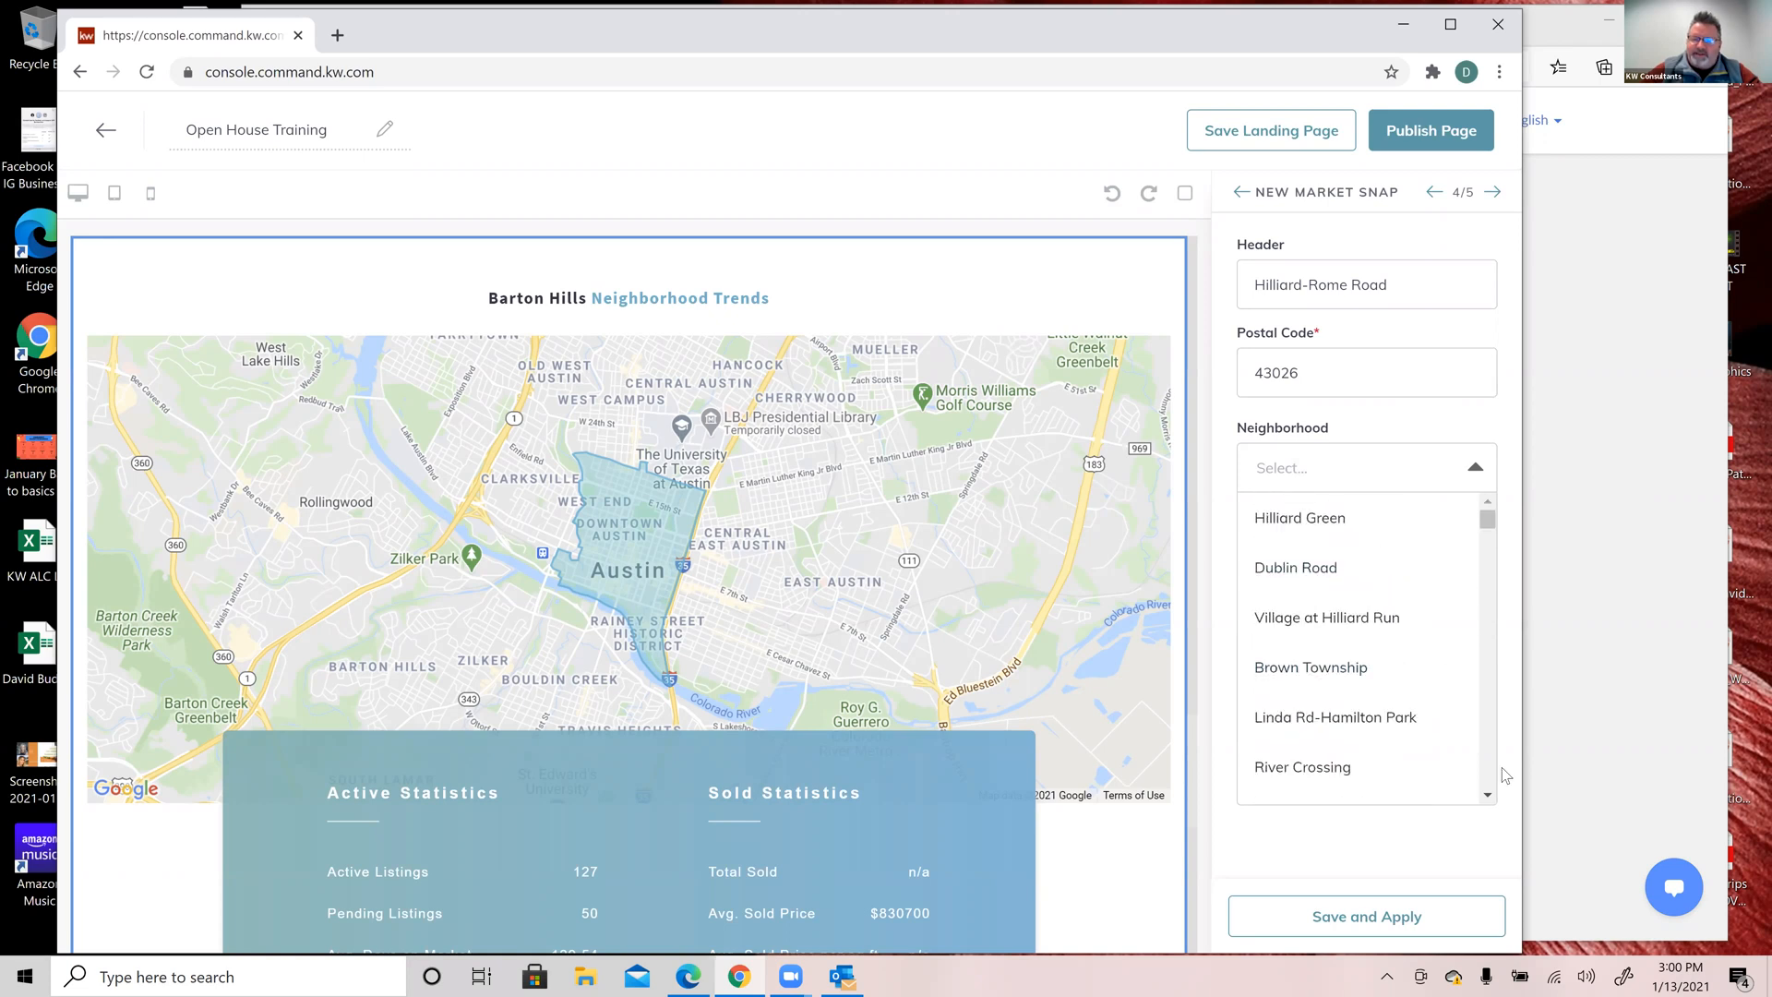
{"action": "left_click", "coordinate": [1487, 796]}
{"action": "left_click", "coordinate": [1485, 800]}
{"action": "left_click", "coordinate": [1485, 800]}
{"action": "left_click", "coordinate": [1485, 801]}
{"action": "left_click", "coordinate": [1485, 801]}
{"action": "left_click", "coordinate": [1485, 800]}
{"action": "left_click", "coordinate": [1485, 800]}
{"action": "left_click", "coordinate": [1485, 800]}
{"action": "left_click", "coordinate": [1485, 800]}
{"action": "left_click", "coordinate": [1486, 796]}
{"action": "left_click", "coordinate": [1486, 795]}
{"action": "left_click", "coordinate": [1486, 796]}
{"action": "left_click", "coordinate": [1486, 796]}
{"action": "left_click", "coordinate": [1487, 796]}
{"action": "left_click", "coordinate": [1486, 796]}
{"action": "left_click", "coordinate": [1486, 796]}
{"action": "left_click", "coordinate": [1486, 796]}
{"action": "left_click", "coordinate": [1486, 800]}
{"action": "left_click", "coordinate": [1485, 800]}
{"action": "left_click", "coordinate": [1485, 800]}
{"action": "left_click", "coordinate": [1486, 800]}
{"action": "left_click", "coordinate": [1485, 800]}
{"action": "left_click", "coordinate": [1485, 800]}
{"action": "left_click", "coordinate": [1485, 801]}
{"action": "left_click", "coordinate": [1485, 801]}
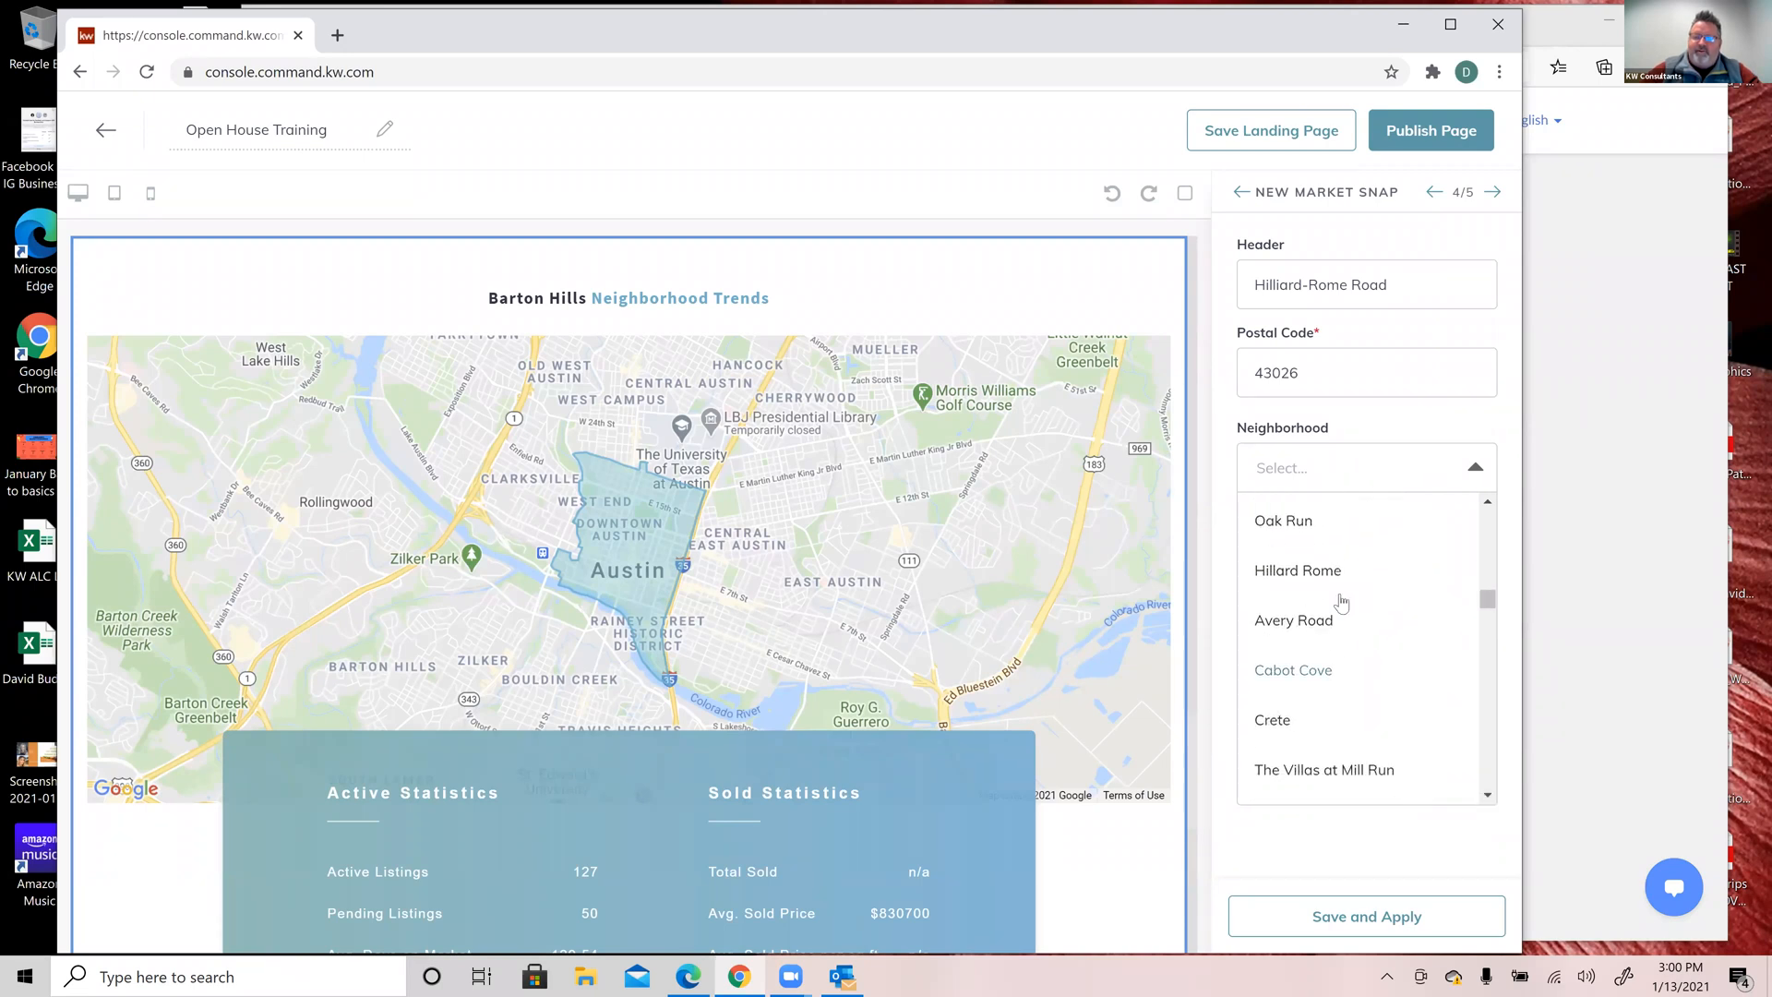
{"action": "left_click", "coordinate": [1326, 575]}
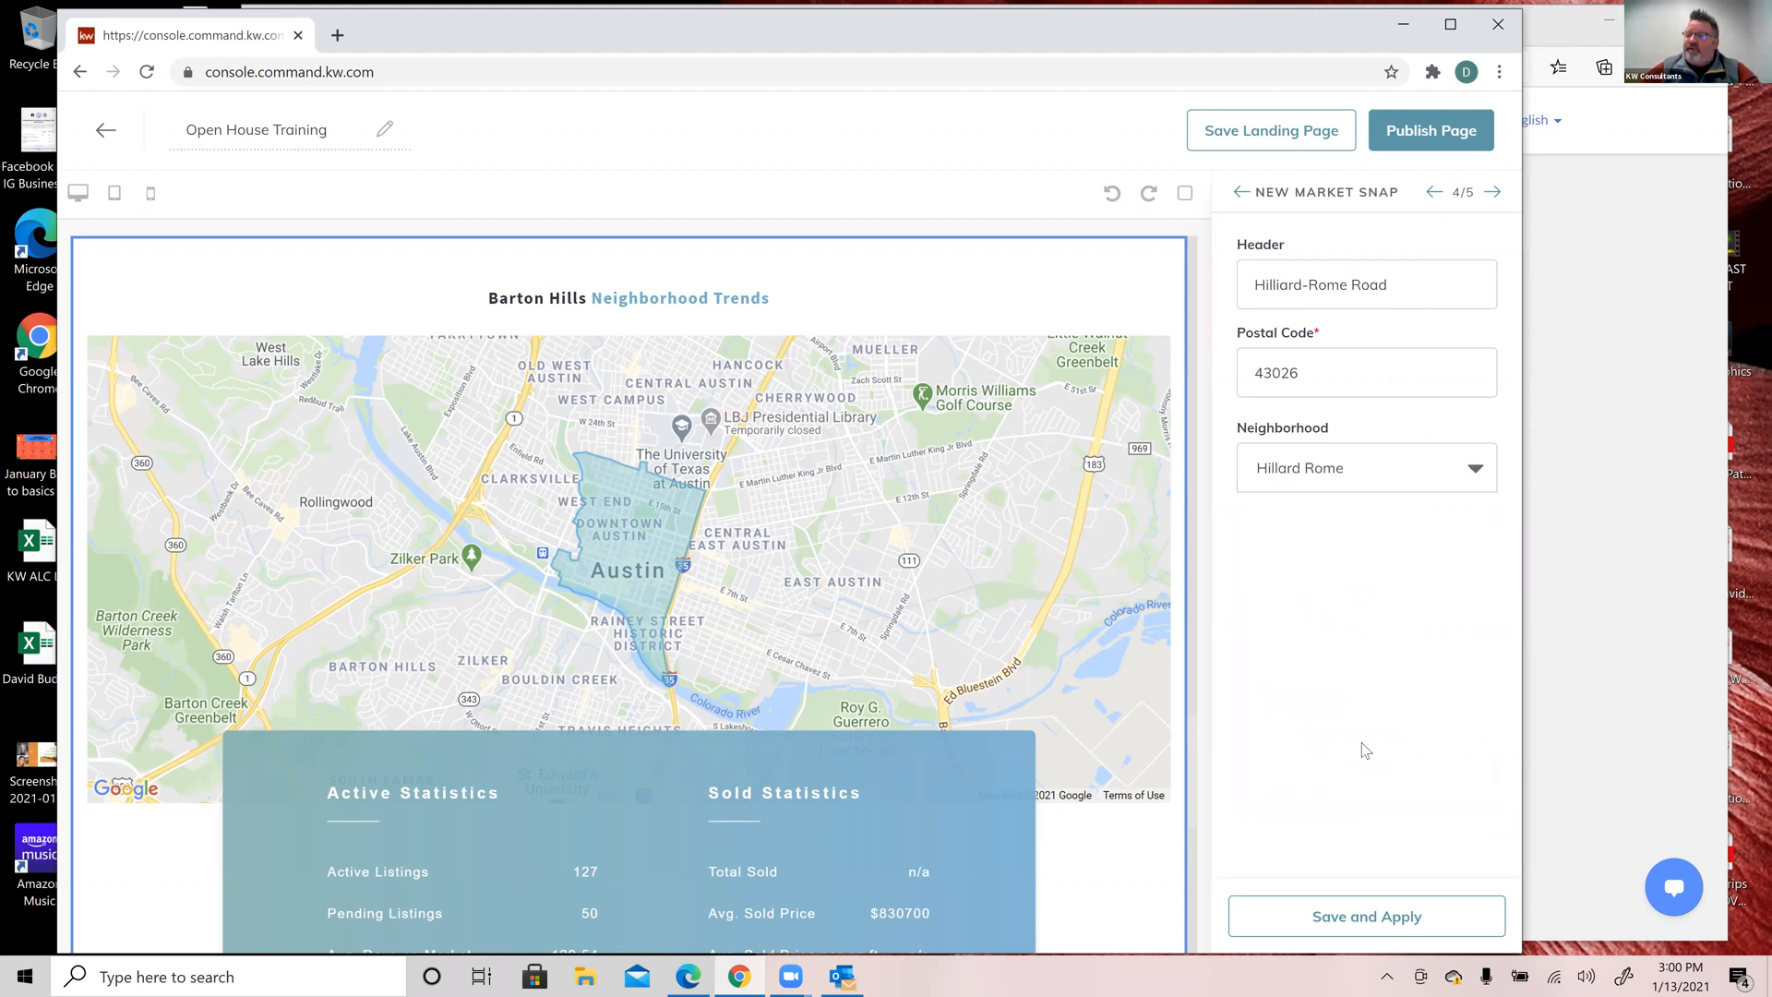
{"action": "left_click", "coordinate": [1406, 923]}
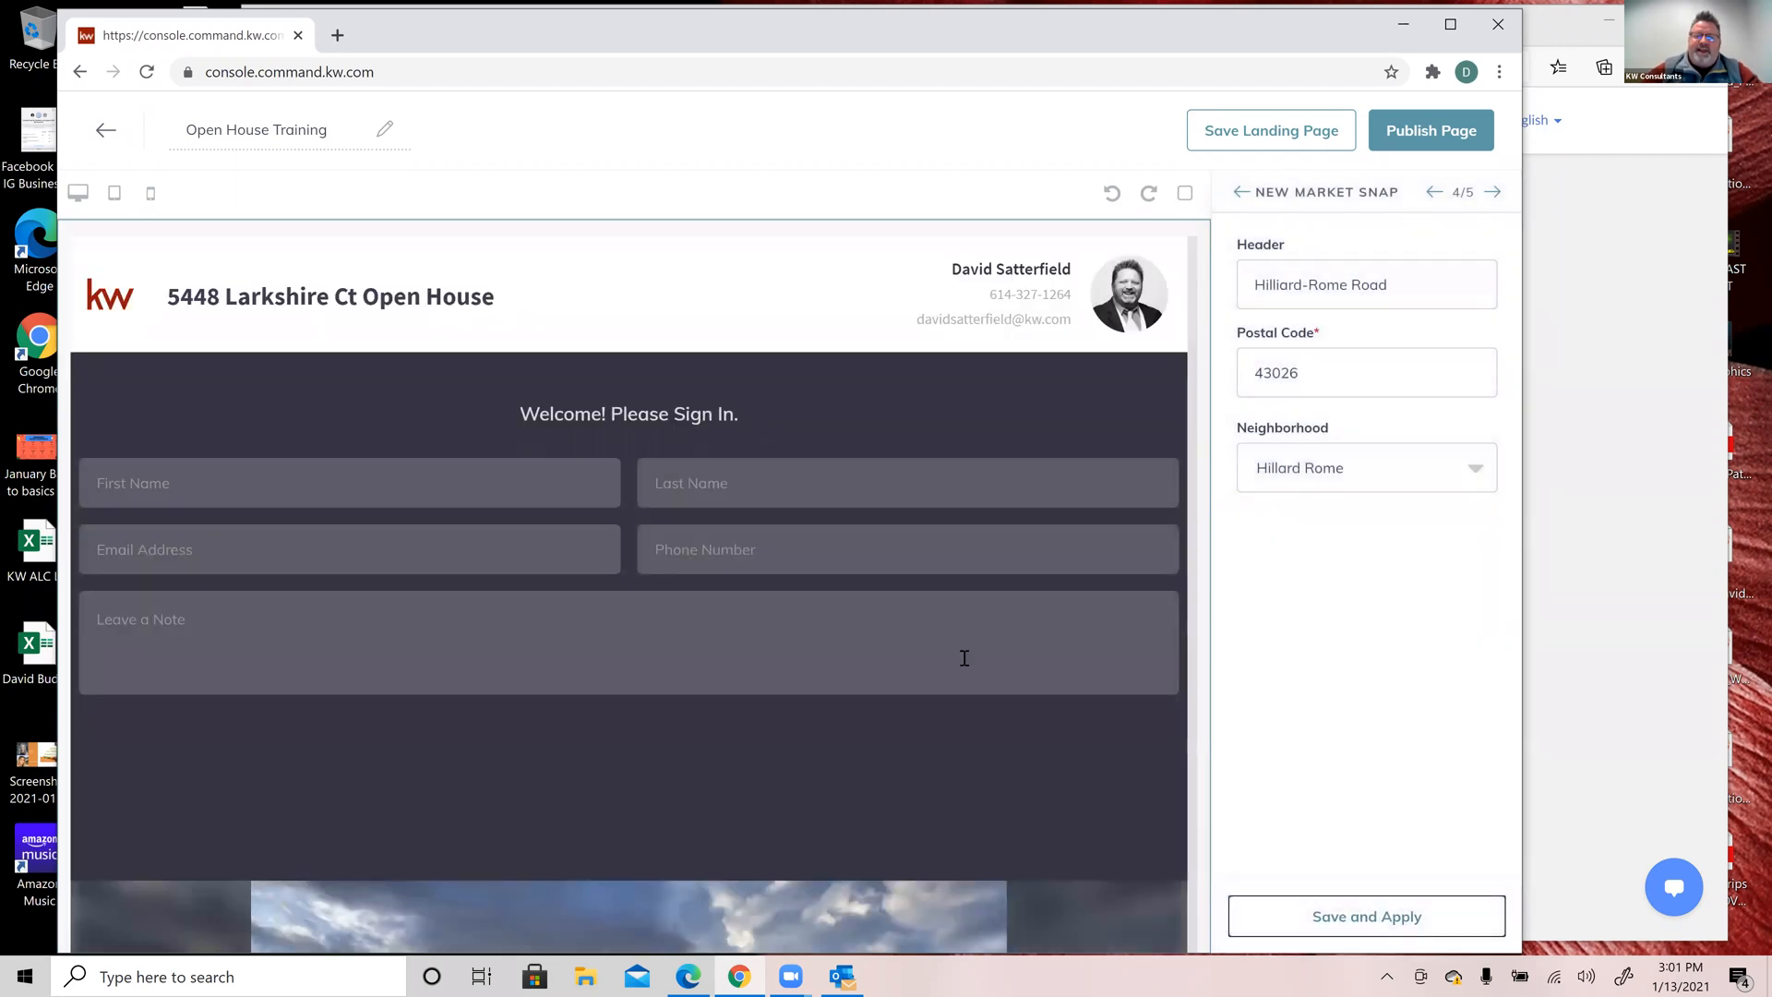
Step: Review the Hilliard-Rome Road map and statistics in the preview, then advance to Legal Footer
{"action": "scroll", "coordinate": [962, 657], "scroll_direction": "down", "scroll_amount": 5}
{"action": "scroll", "coordinate": [962, 657], "scroll_direction": "down", "scroll_amount": 15}
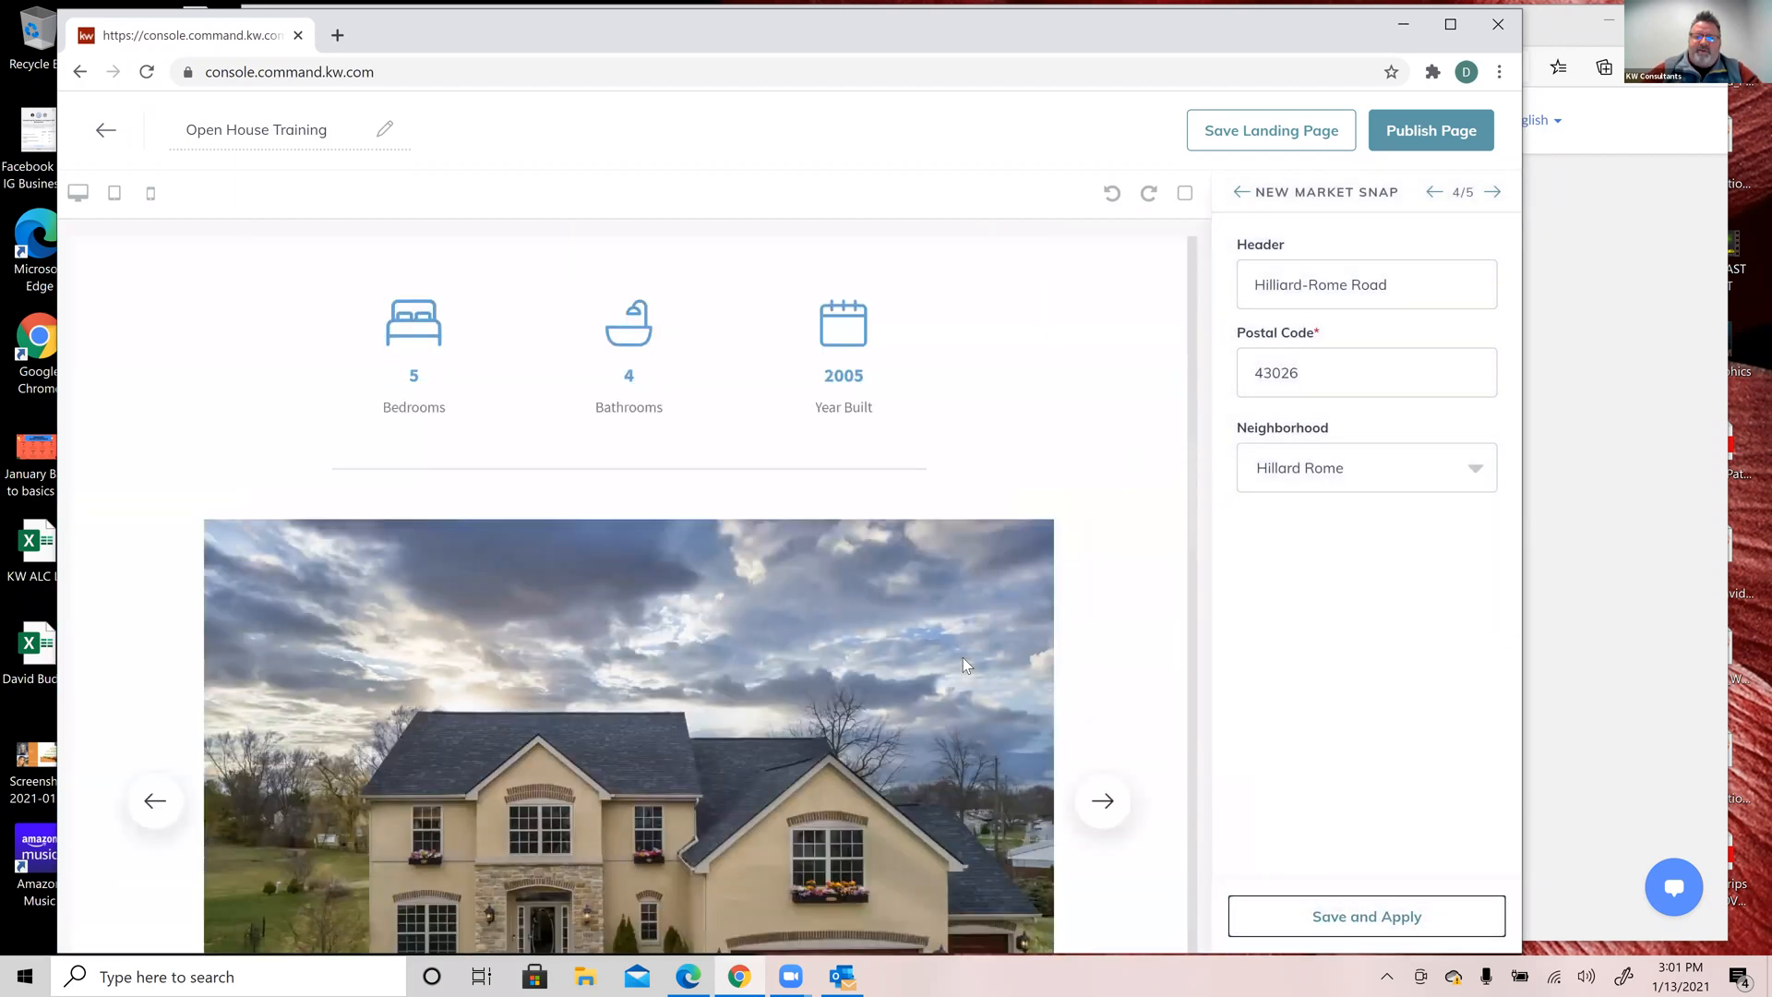
{"action": "scroll", "coordinate": [962, 657], "scroll_direction": "down", "scroll_amount": 15}
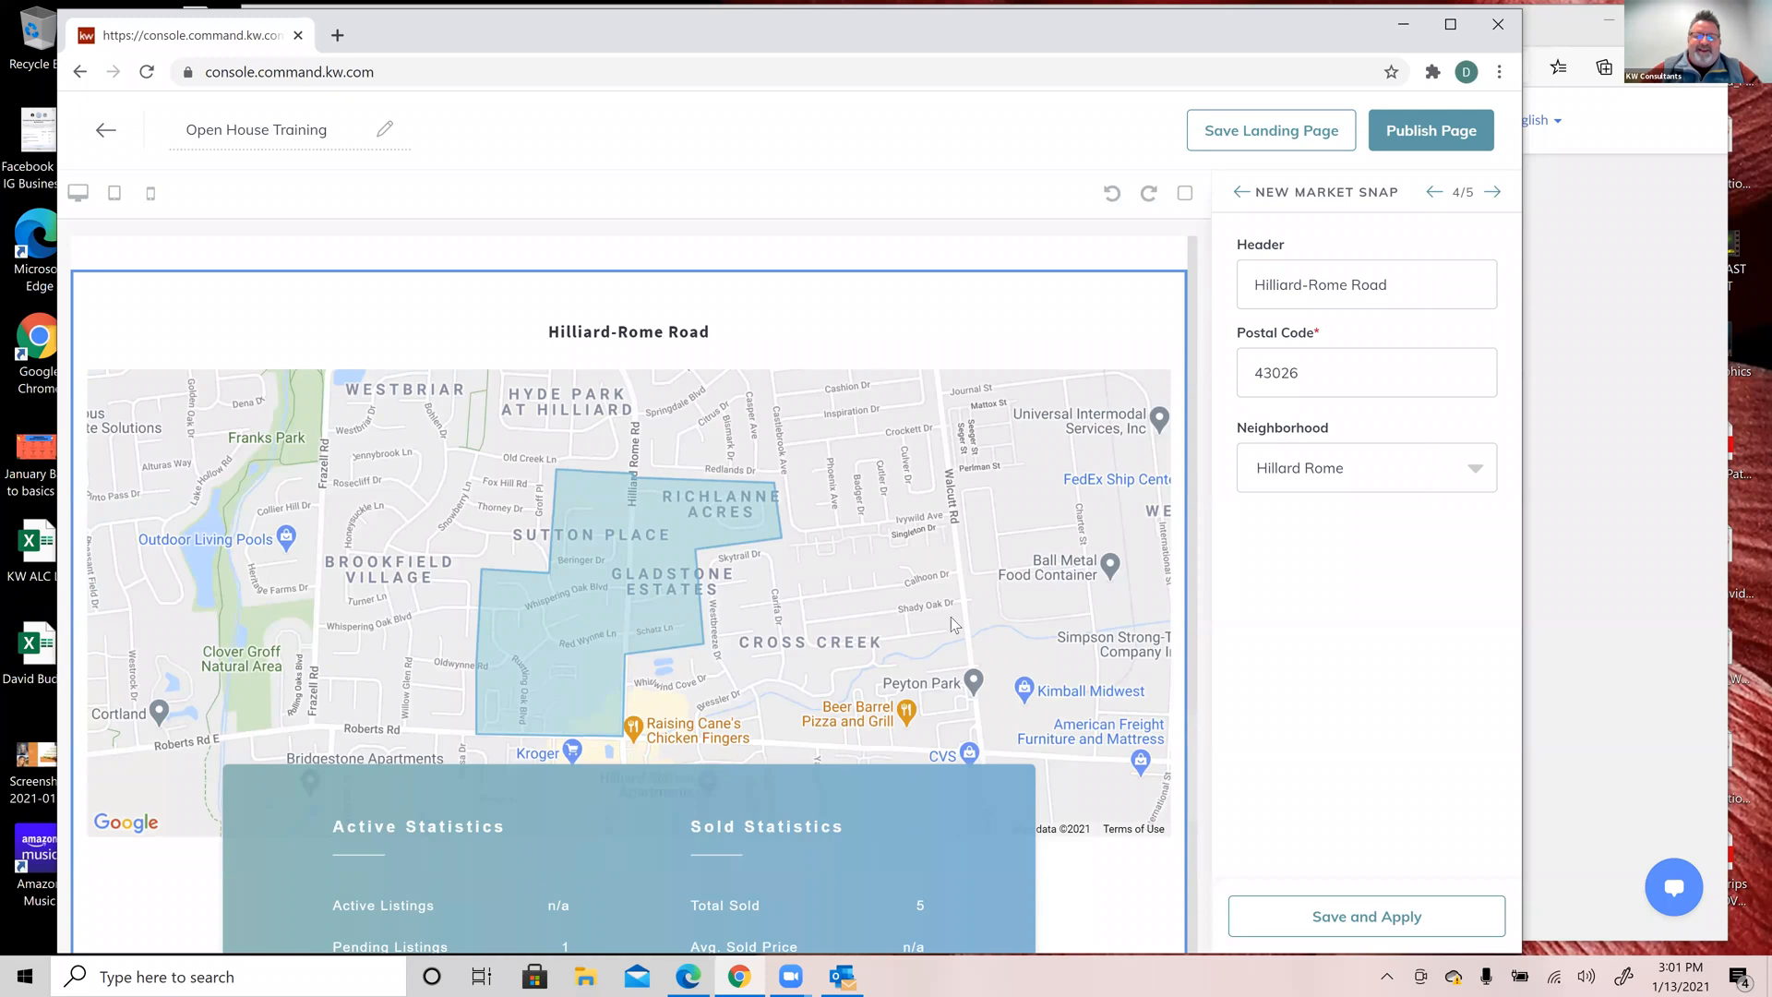
{"action": "scroll", "coordinate": [951, 617], "scroll_direction": "down", "scroll_amount": 3}
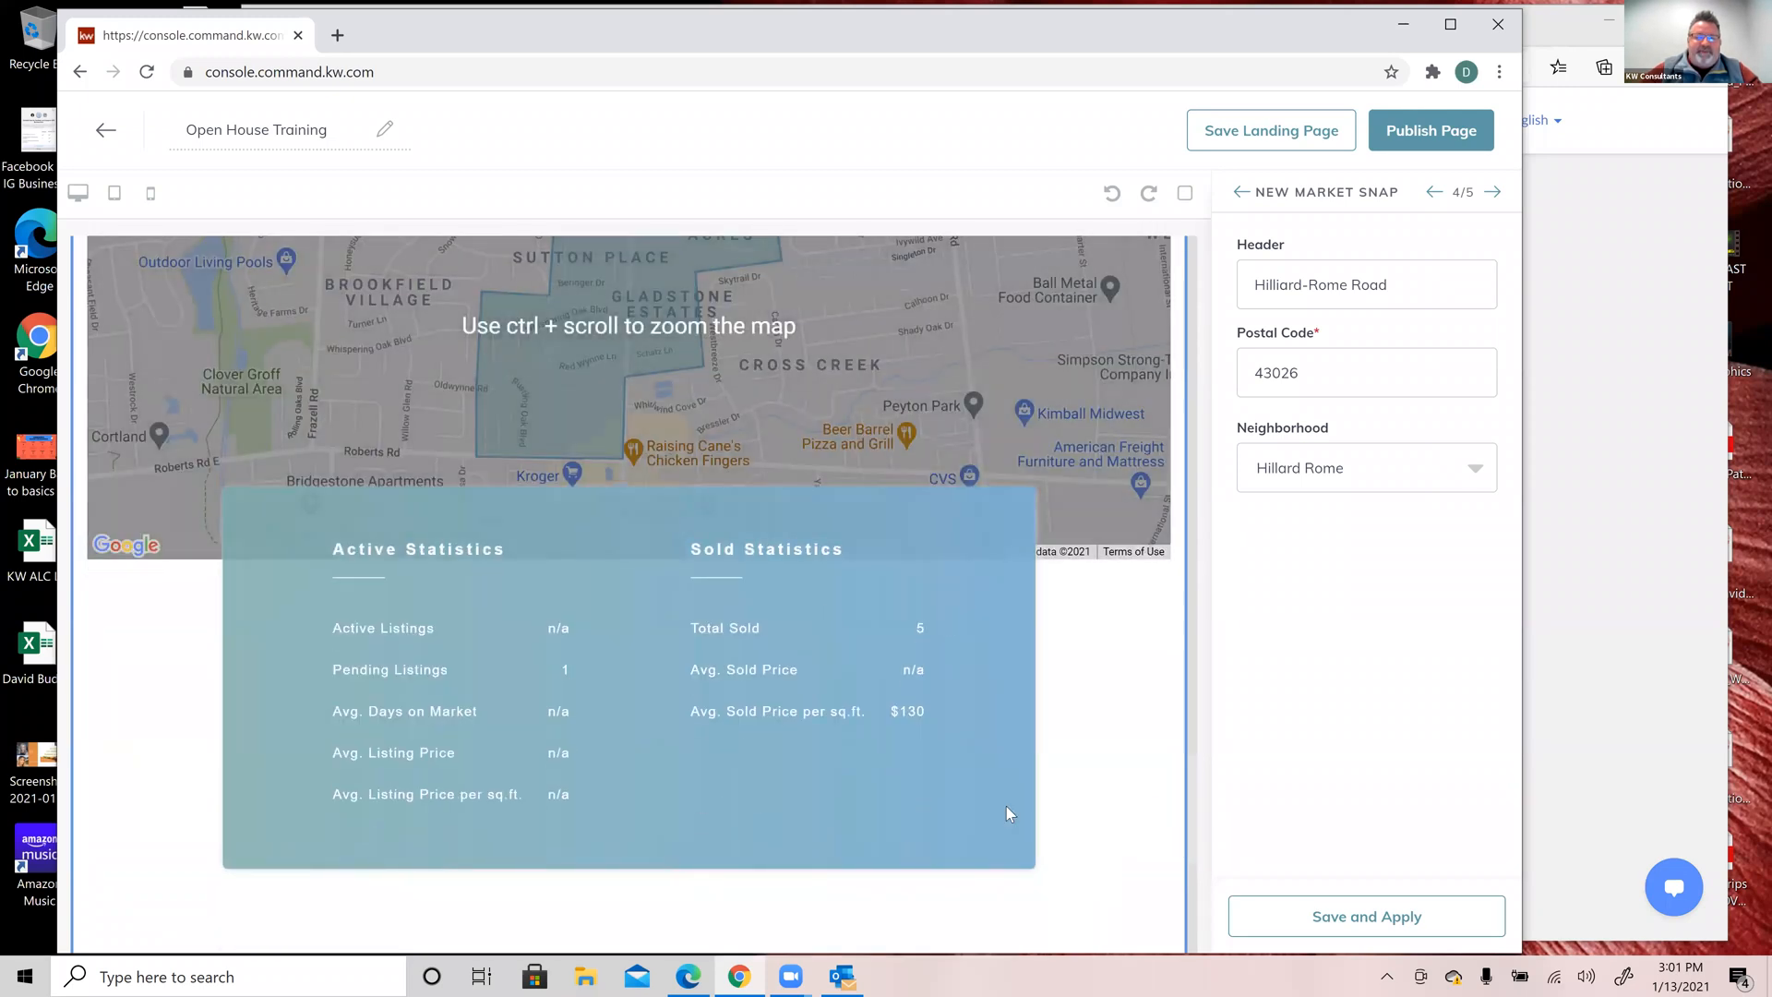
{"action": "scroll", "coordinate": [1016, 817], "scroll_direction": "down", "scroll_amount": 2}
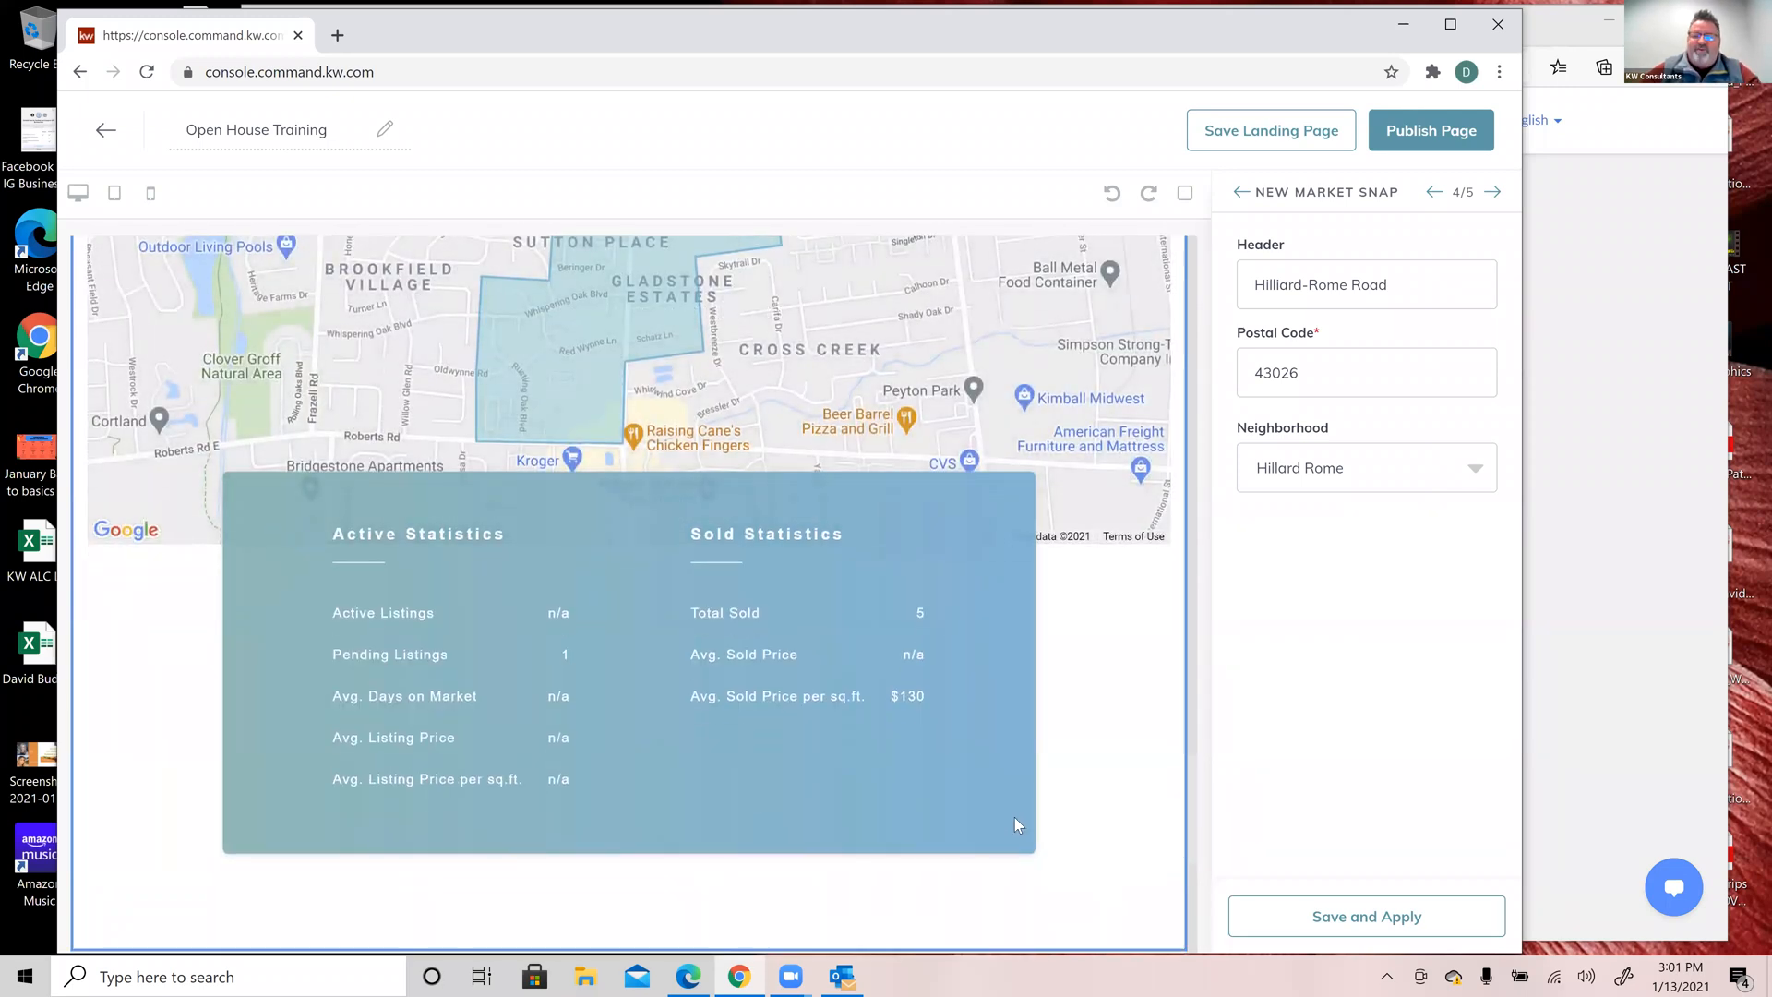
{"action": "scroll", "coordinate": [1016, 817], "scroll_direction": "up", "scroll_amount": 8}
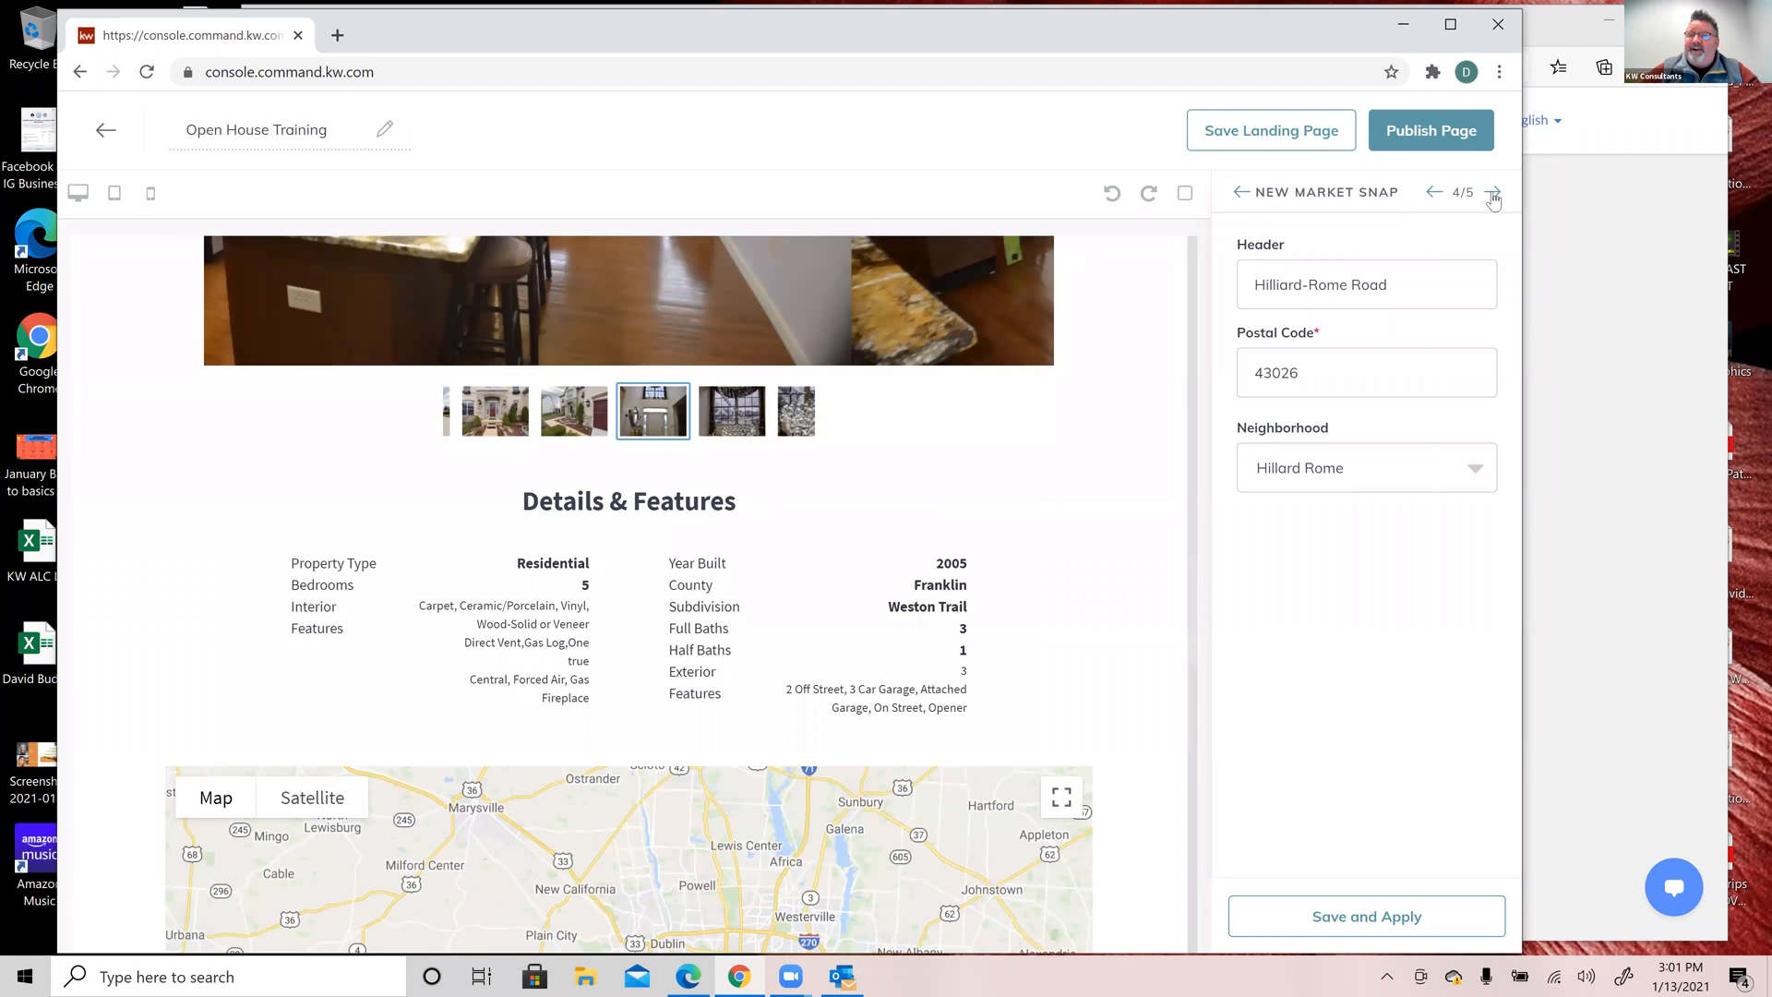
{"action": "left_click", "coordinate": [1494, 193]}
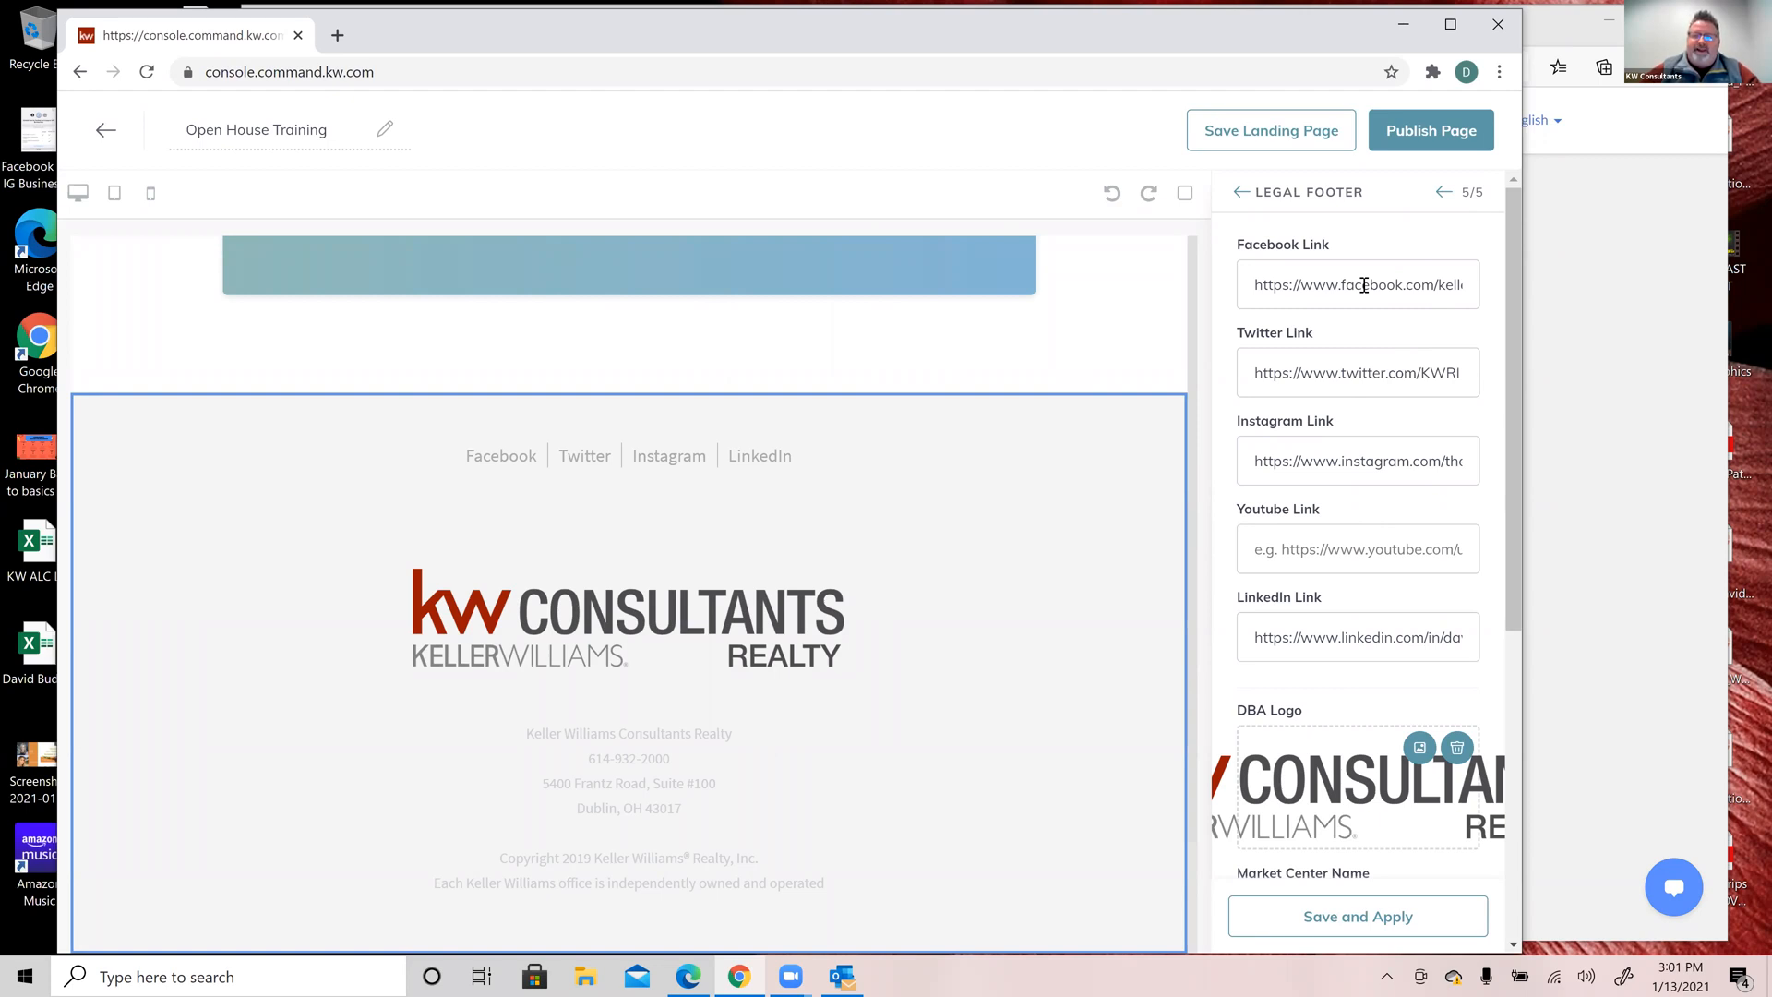
Step: Leave the Youtube link and other Legal Footer fields unchanged, then save and apply the footer
{"action": "scroll", "coordinate": [1365, 285], "scroll_direction": "down", "scroll_amount": 1}
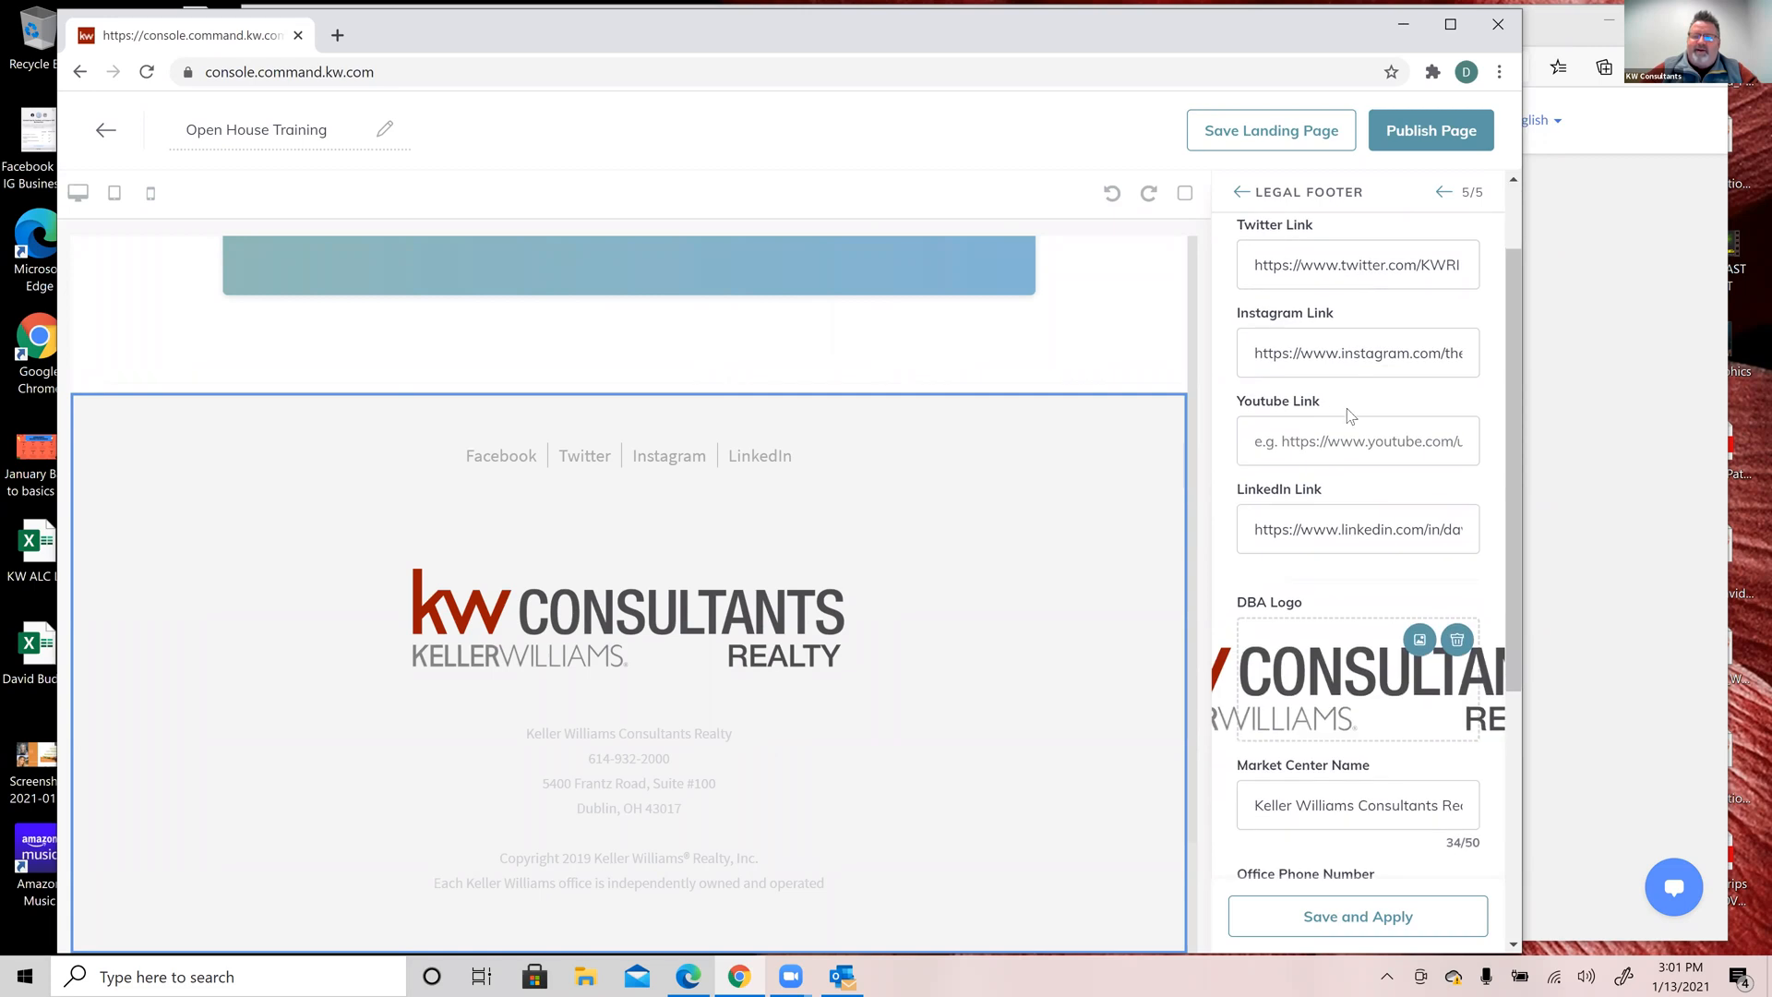
{"action": "left_click", "coordinate": [1287, 447]}
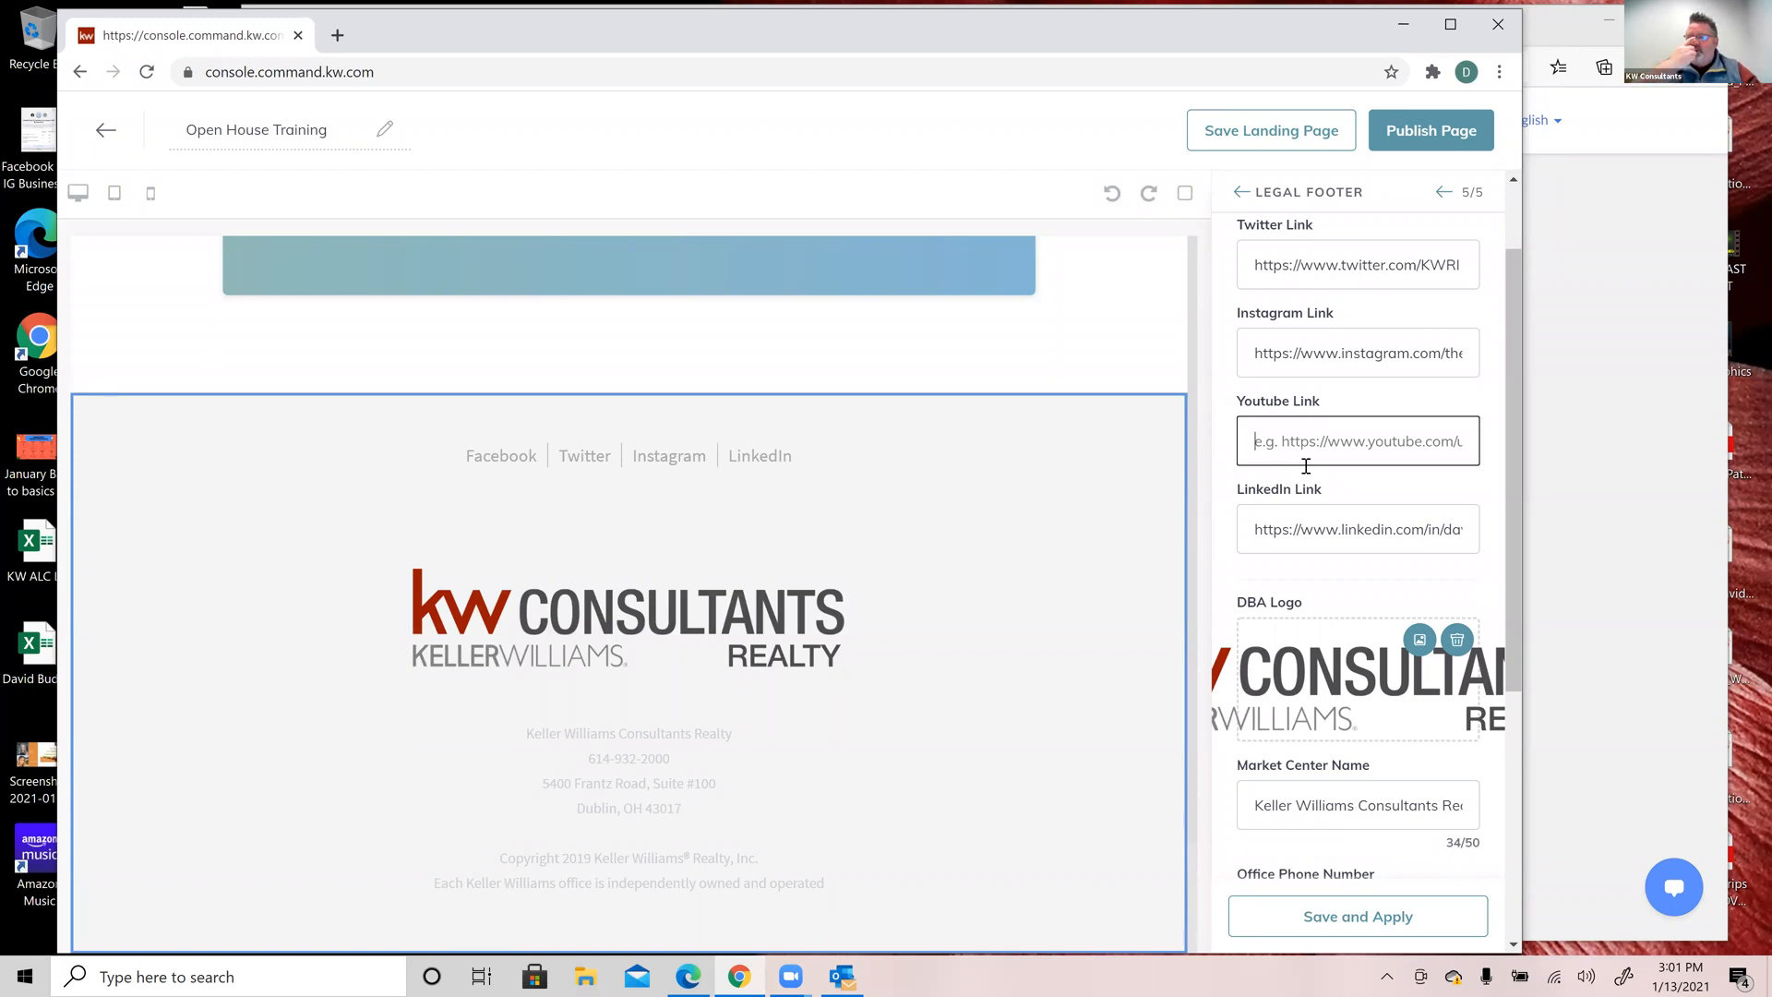
{"action": "scroll", "coordinate": [1306, 466], "scroll_direction": "down", "scroll_amount": 1}
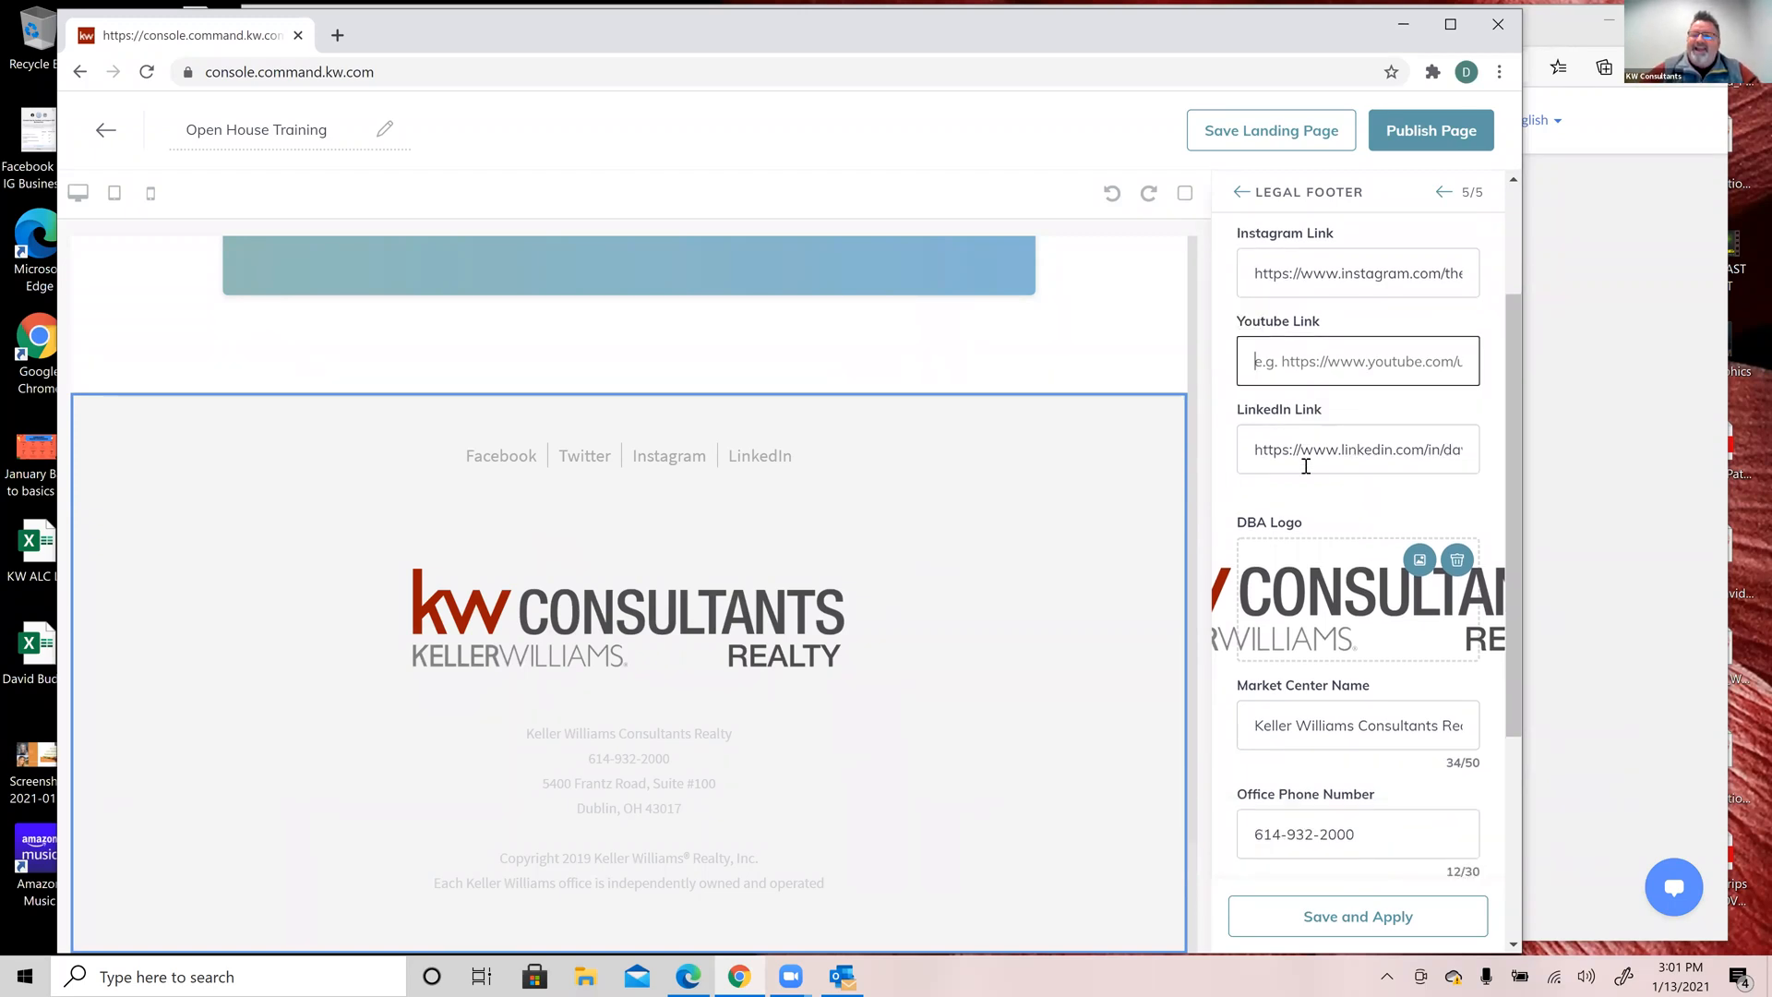
{"action": "scroll", "coordinate": [1306, 466], "scroll_direction": "down", "scroll_amount": 3}
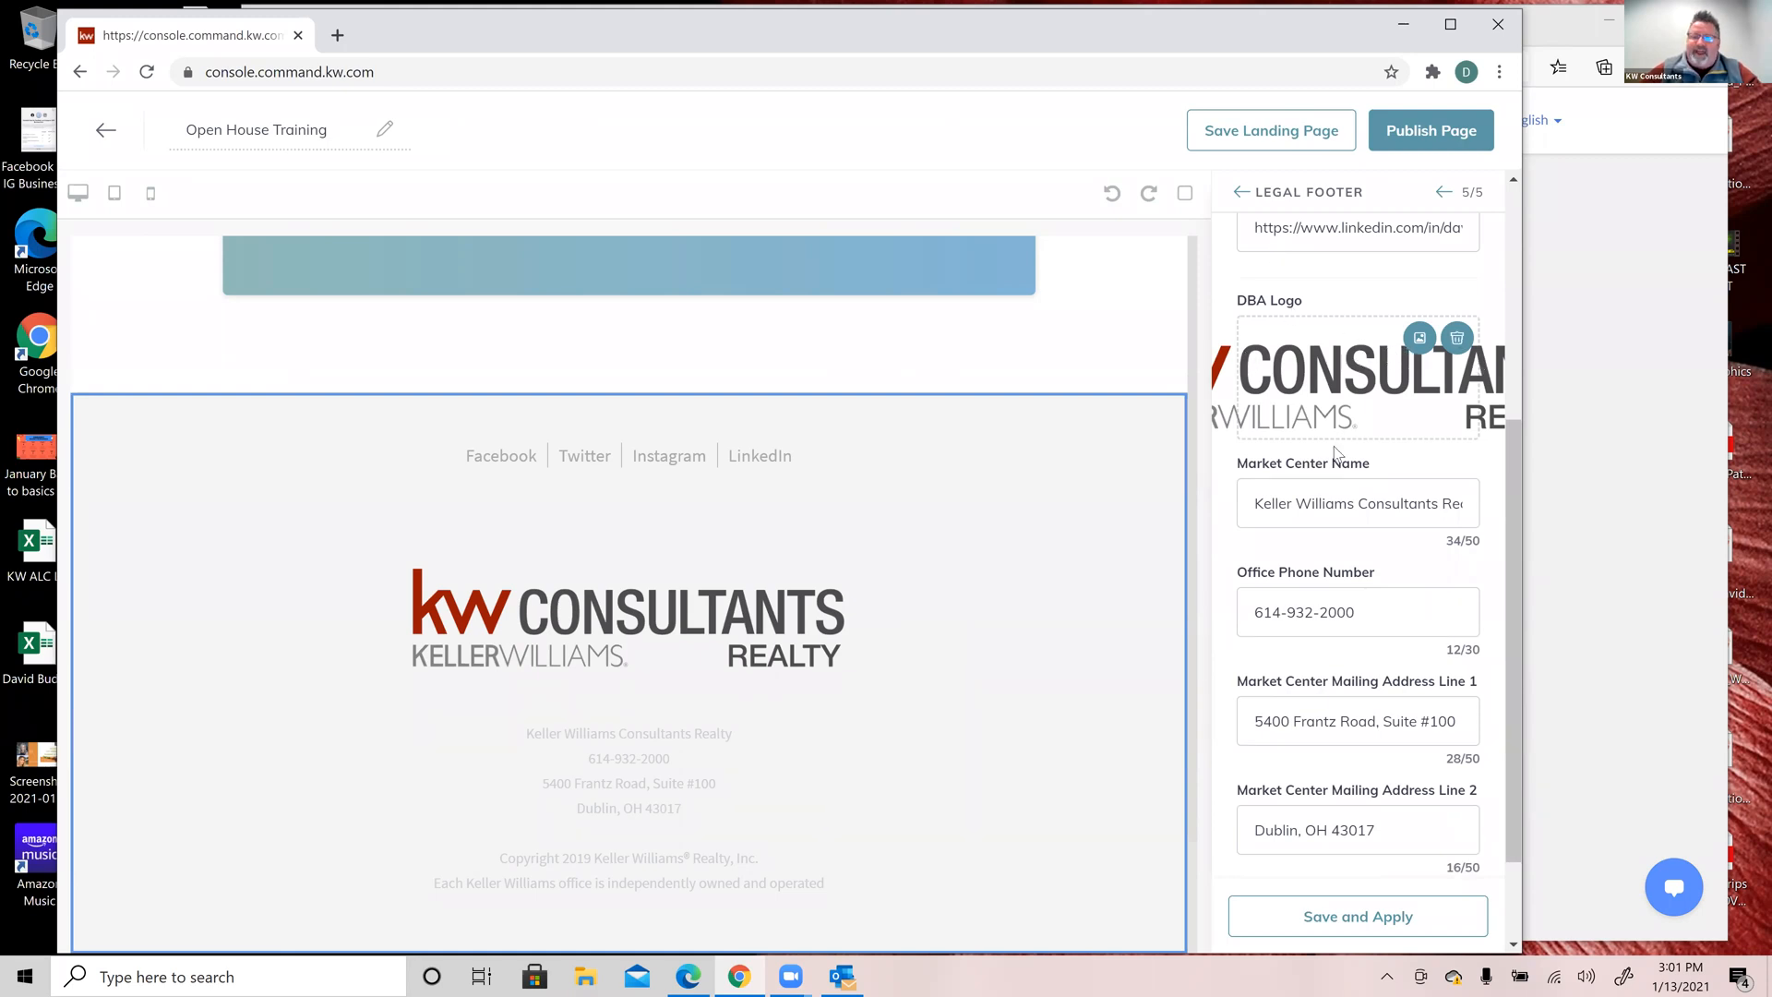
{"action": "scroll", "coordinate": [1289, 521], "scroll_direction": "down", "scroll_amount": 2}
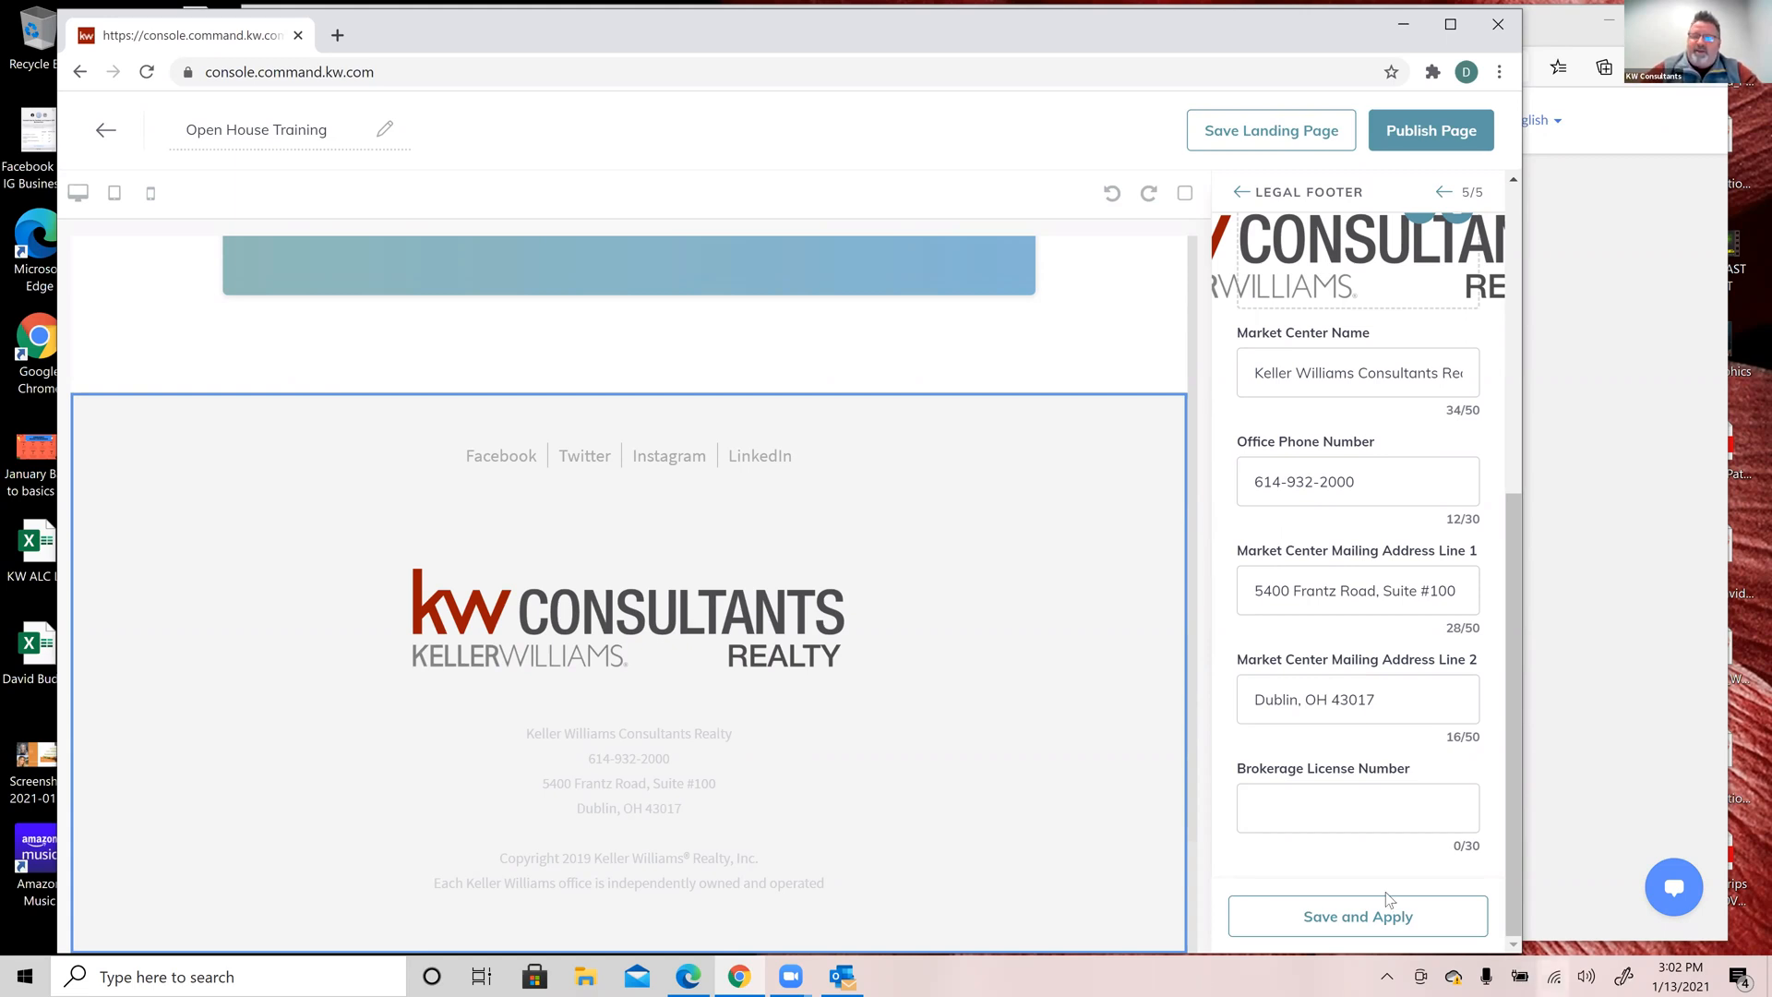
{"action": "left_click", "coordinate": [1401, 916]}
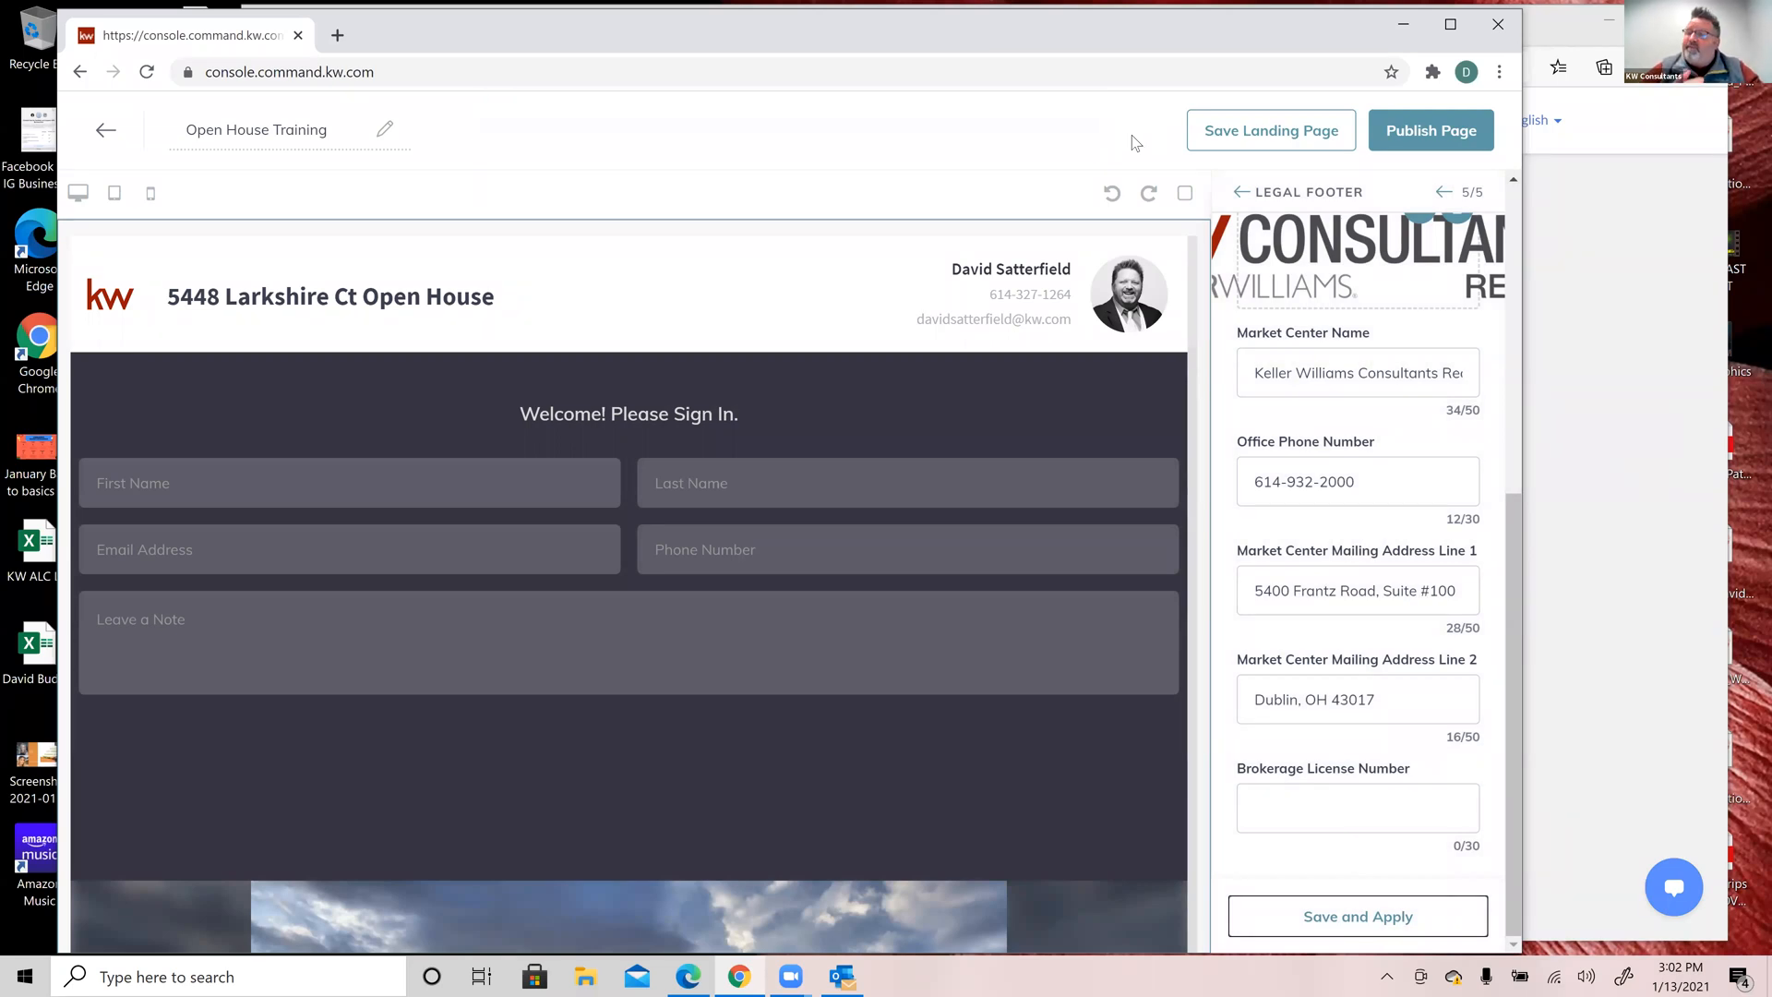
Step: Scroll the Legal Footer panel back to the top once the update finishes
{"action": "scroll", "coordinate": [1433, 528], "scroll_direction": "up", "scroll_amount": 5}
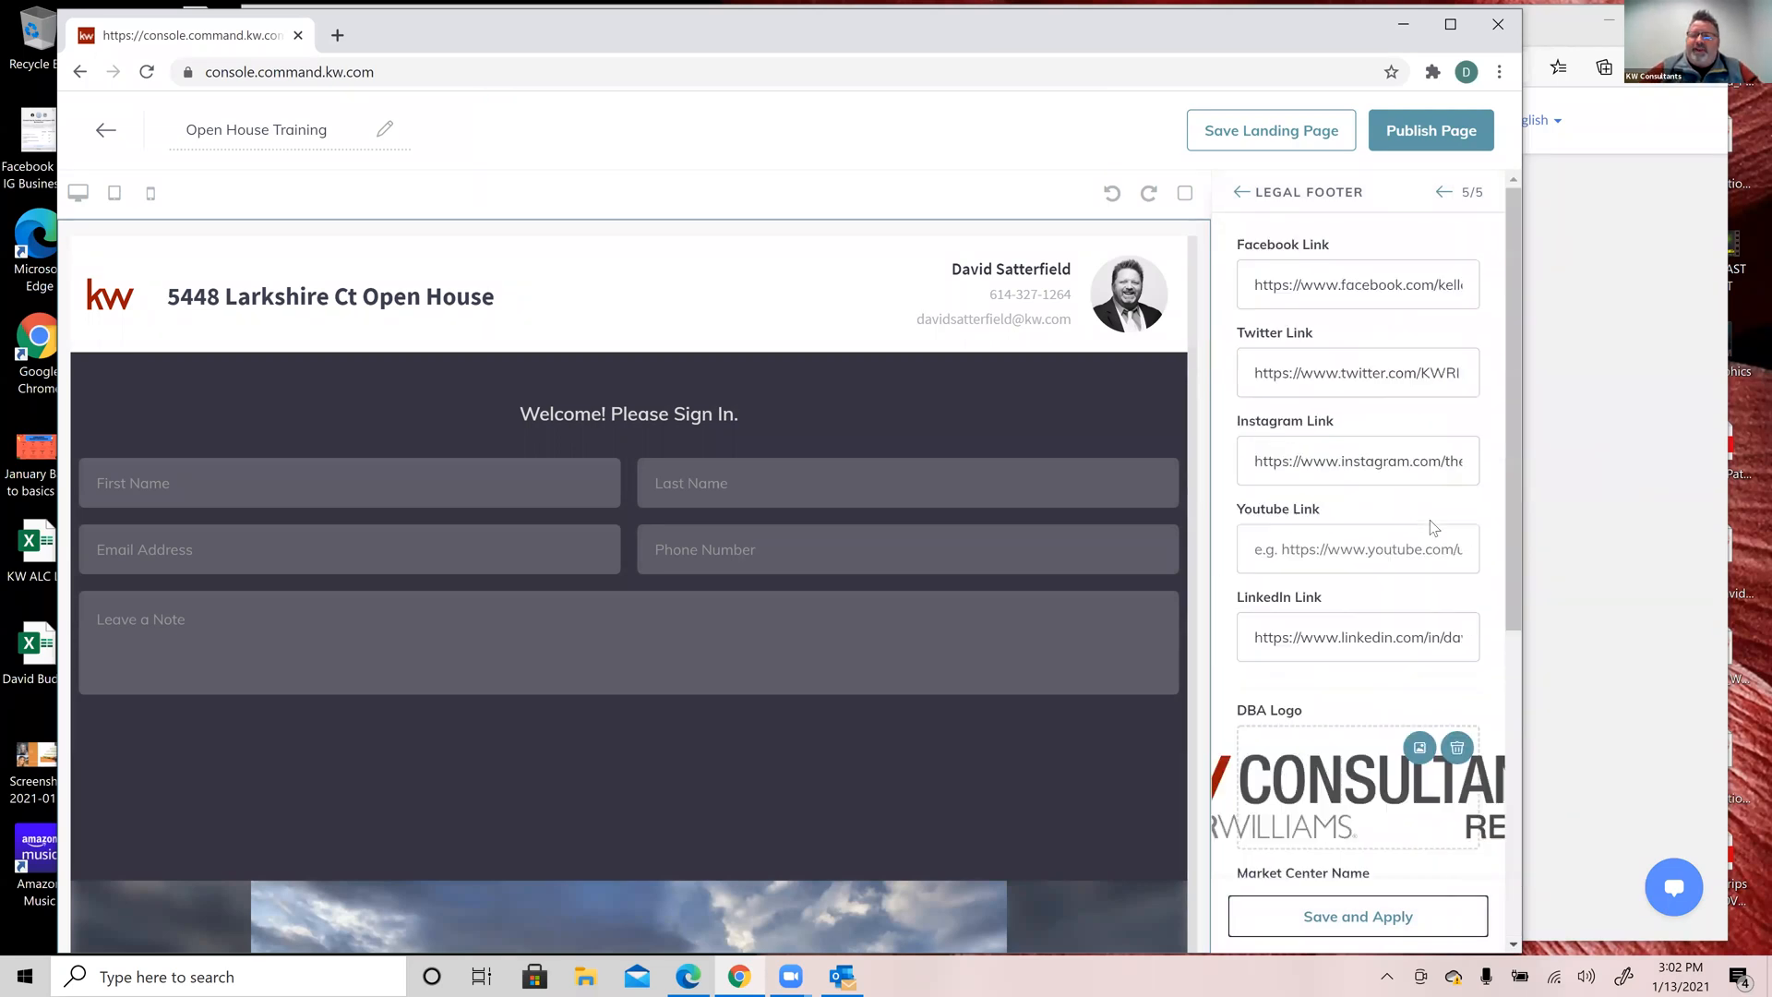
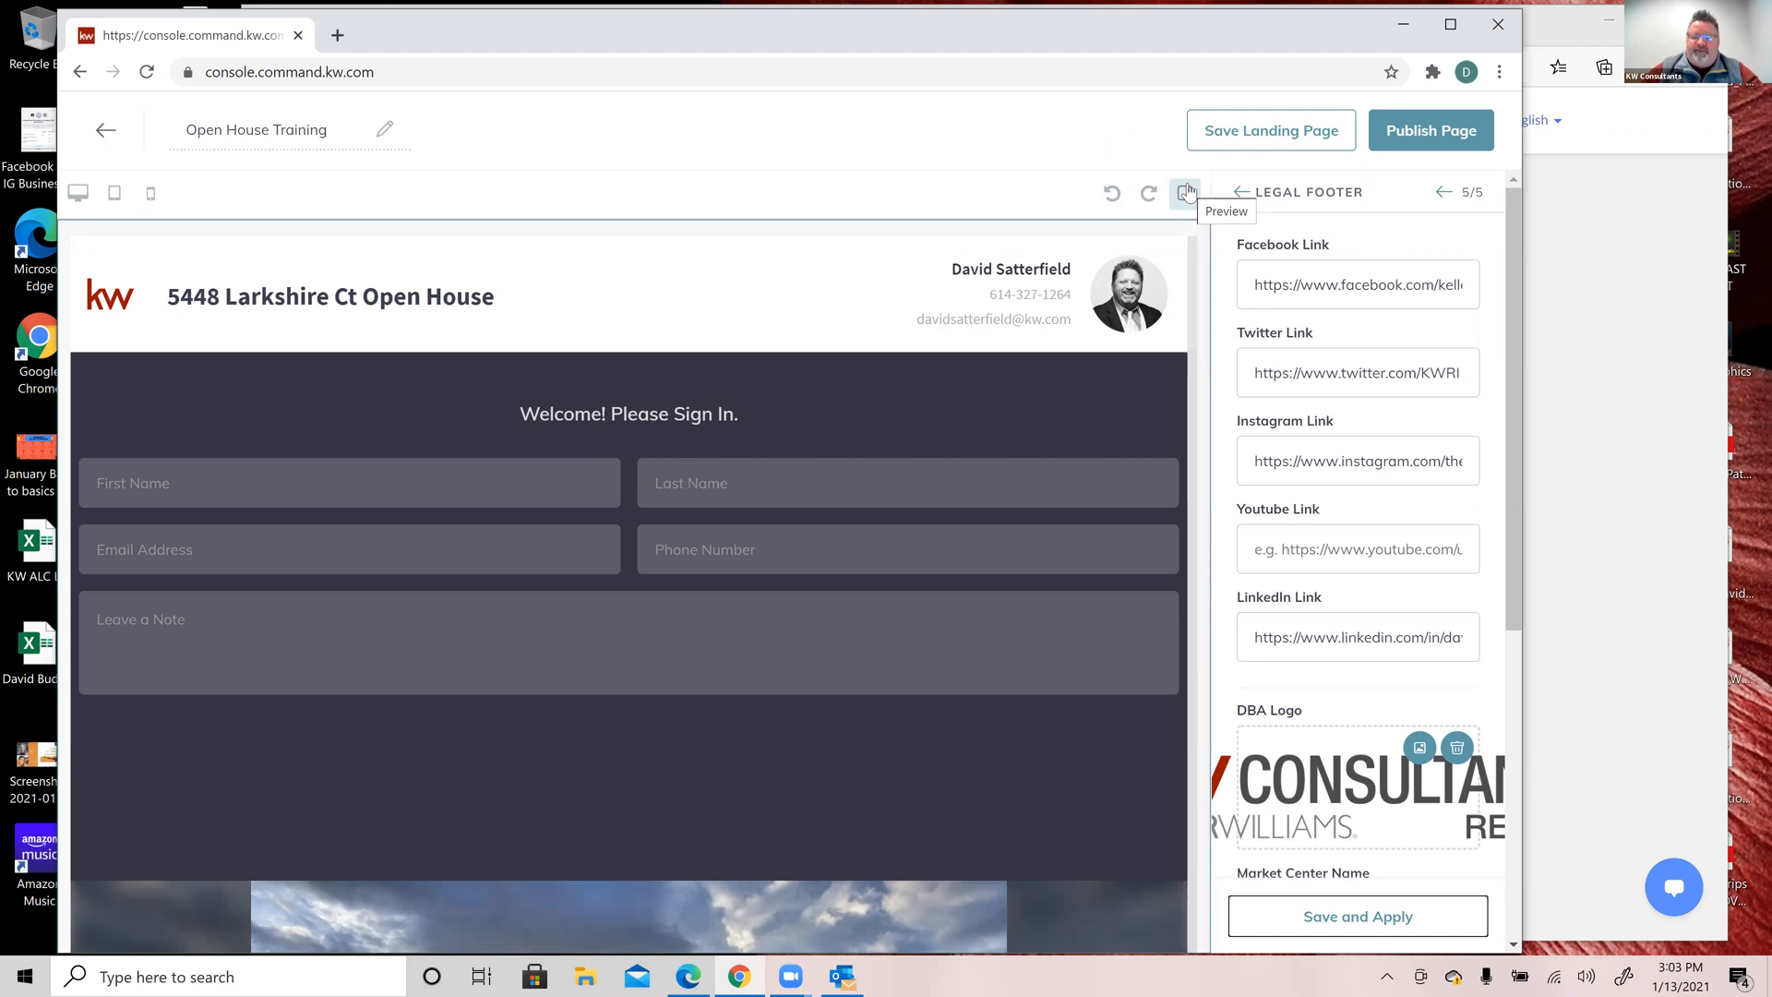
Step: Toggle the section outlines on and off, then save the Open House Training page as a draft
{"action": "left_click", "coordinate": [1186, 192]}
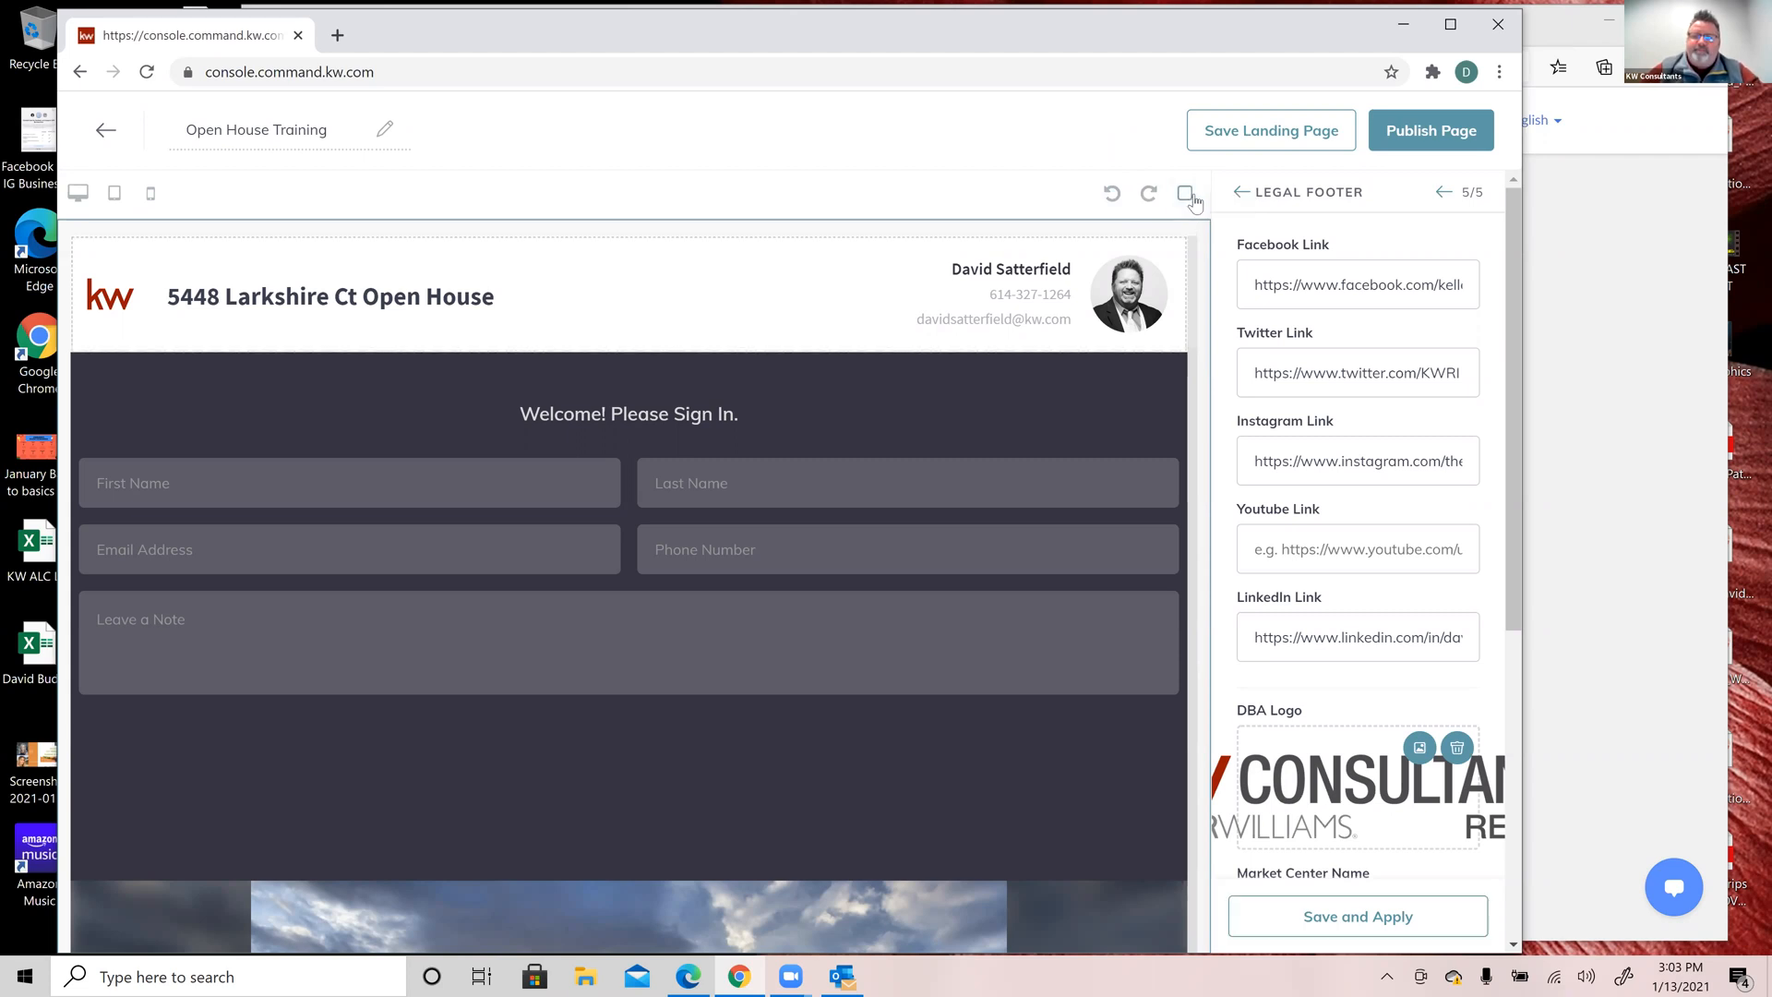
{"action": "left_click", "coordinate": [1185, 201]}
{"action": "left_click", "coordinate": [1292, 132]}
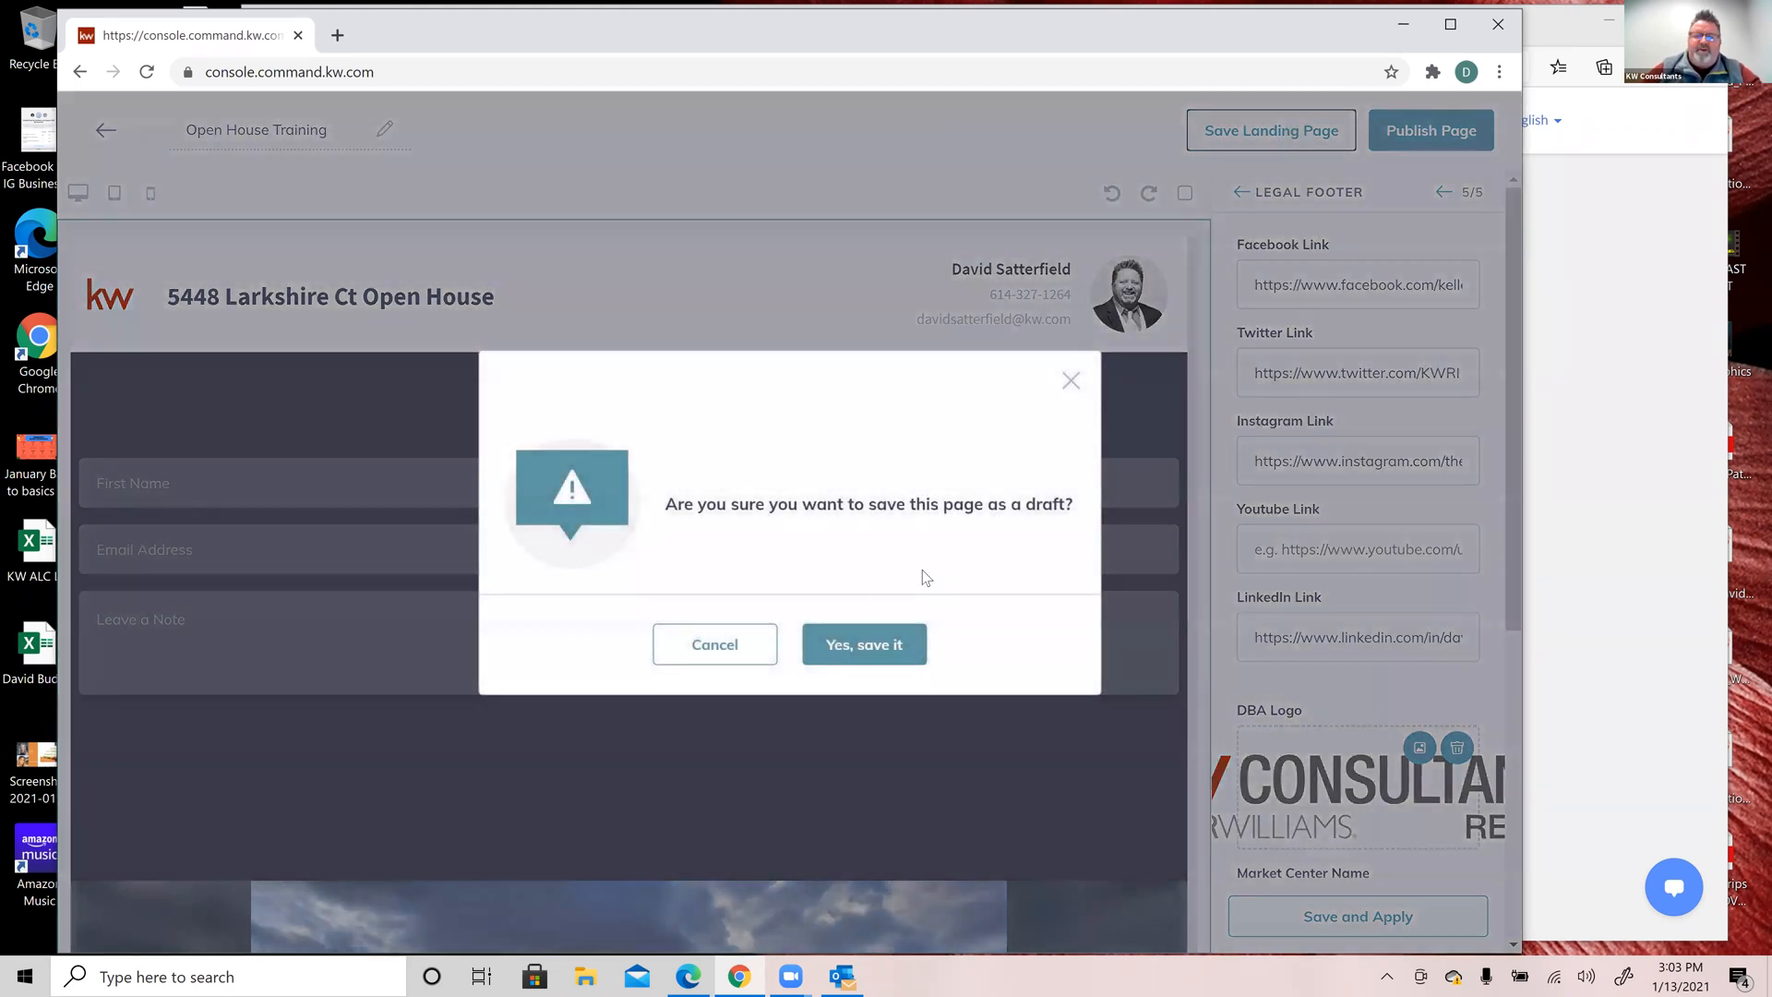
{"action": "left_click", "coordinate": [867, 651]}
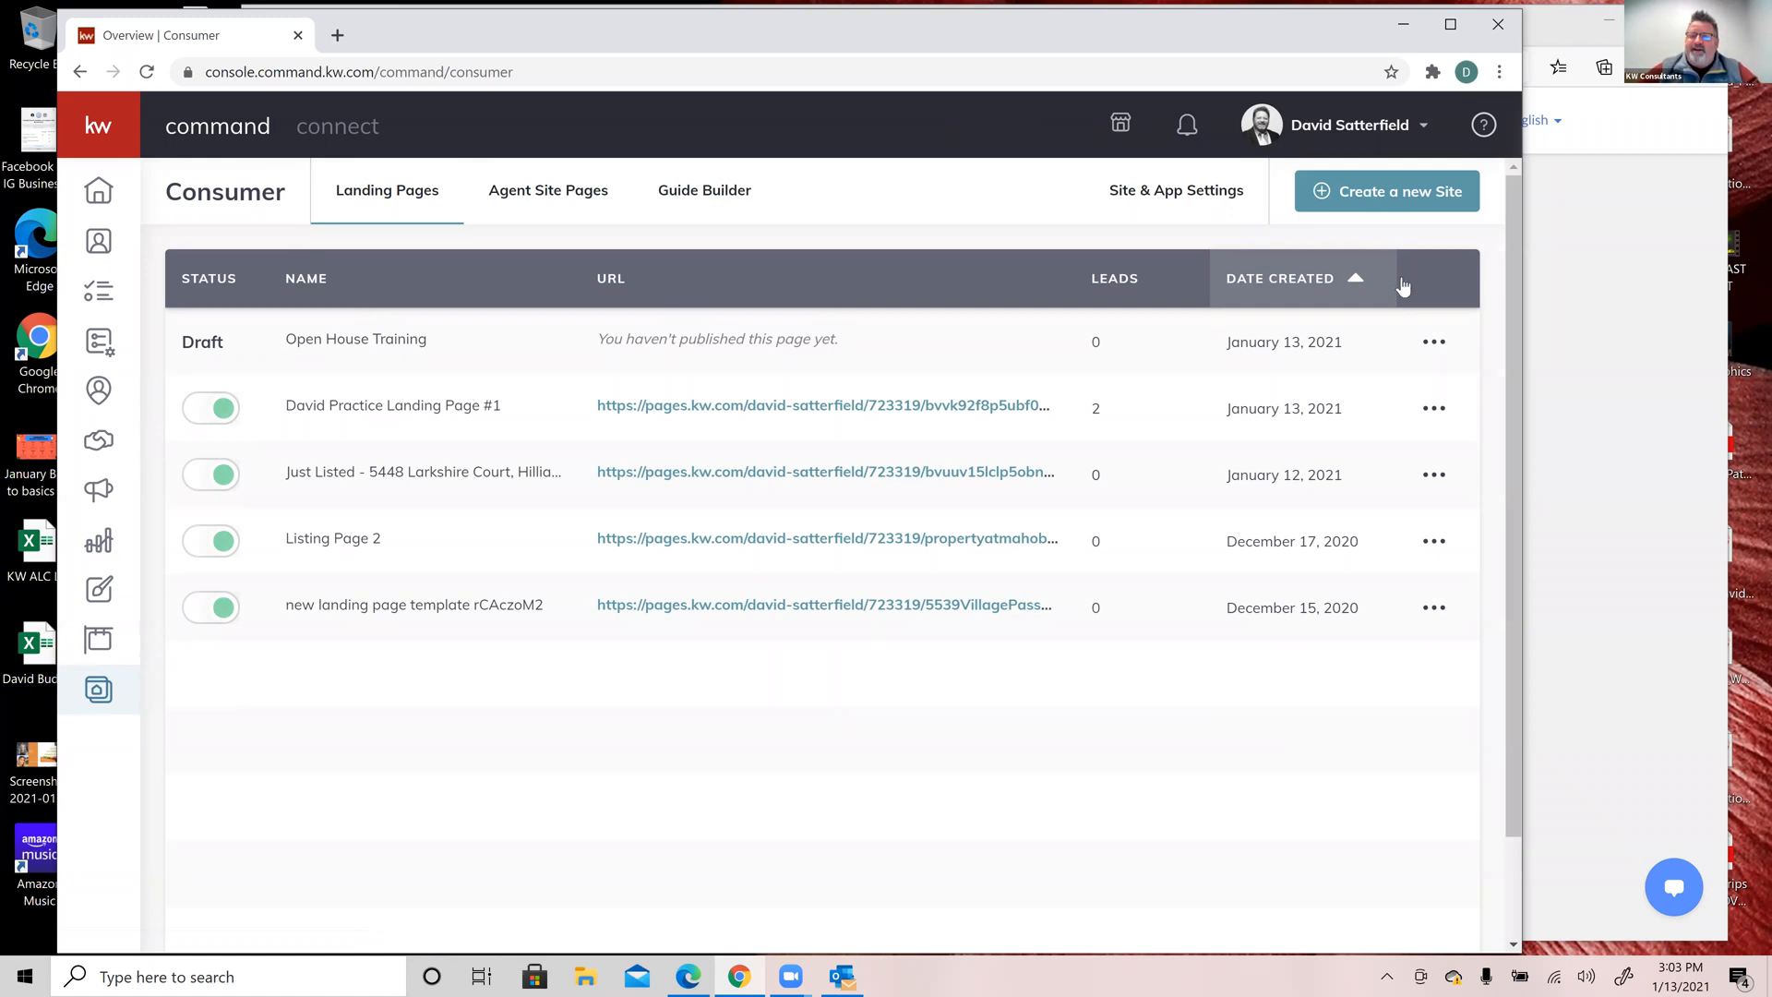
Step: Reopen the Open House Training draft in the page editor from its row's Edit action
{"action": "left_click", "coordinate": [1435, 343]}
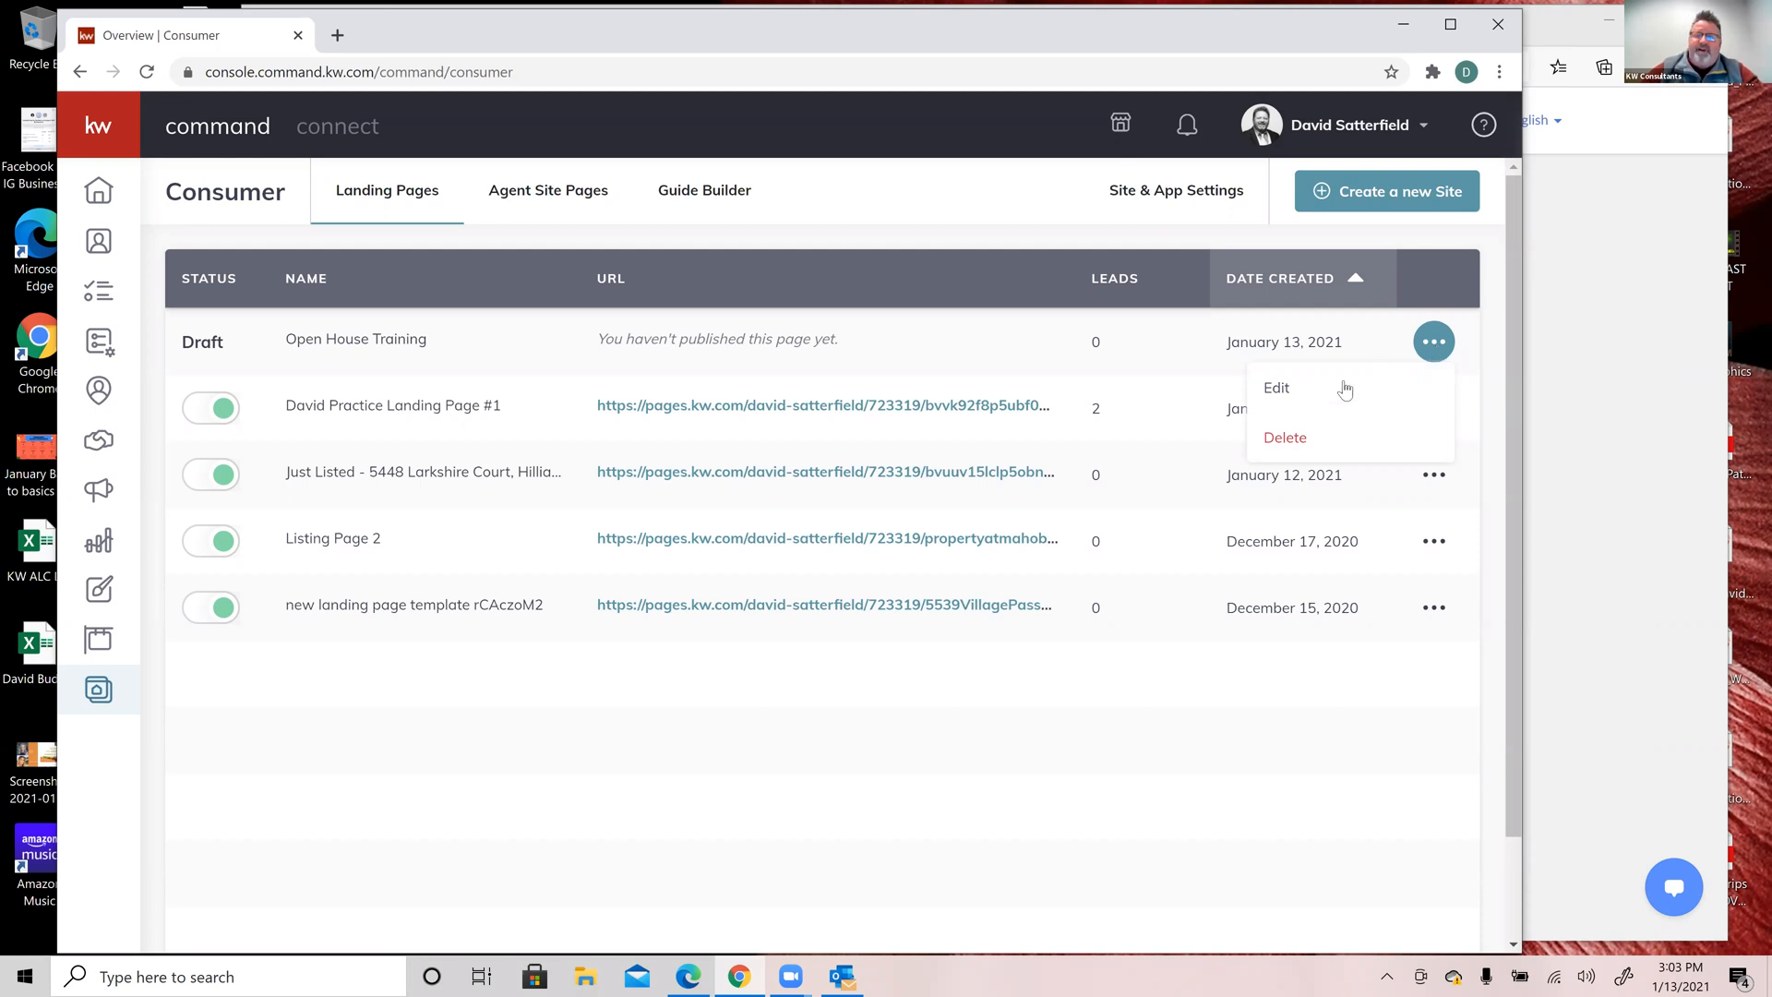
{"action": "left_click", "coordinate": [1275, 393]}
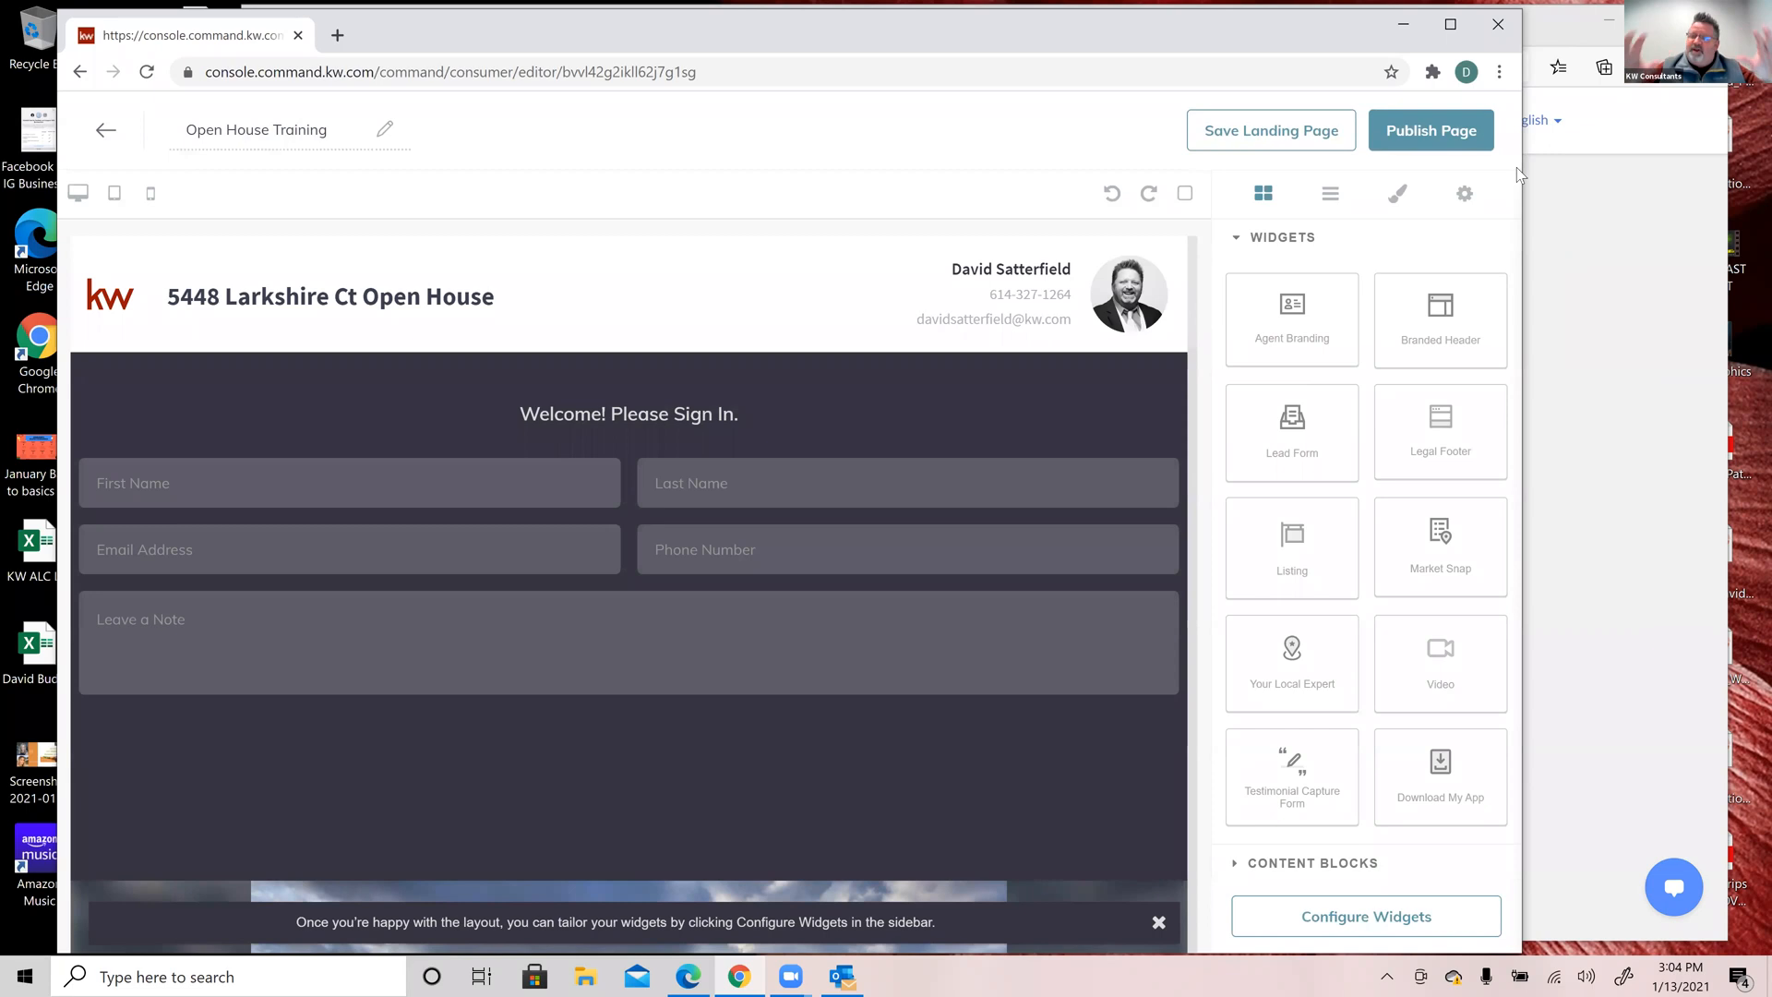
Step: Publish the Open House Training page, confirm public visibility, and open its live pages.kw.com link
{"action": "left_click", "coordinate": [1427, 135]}
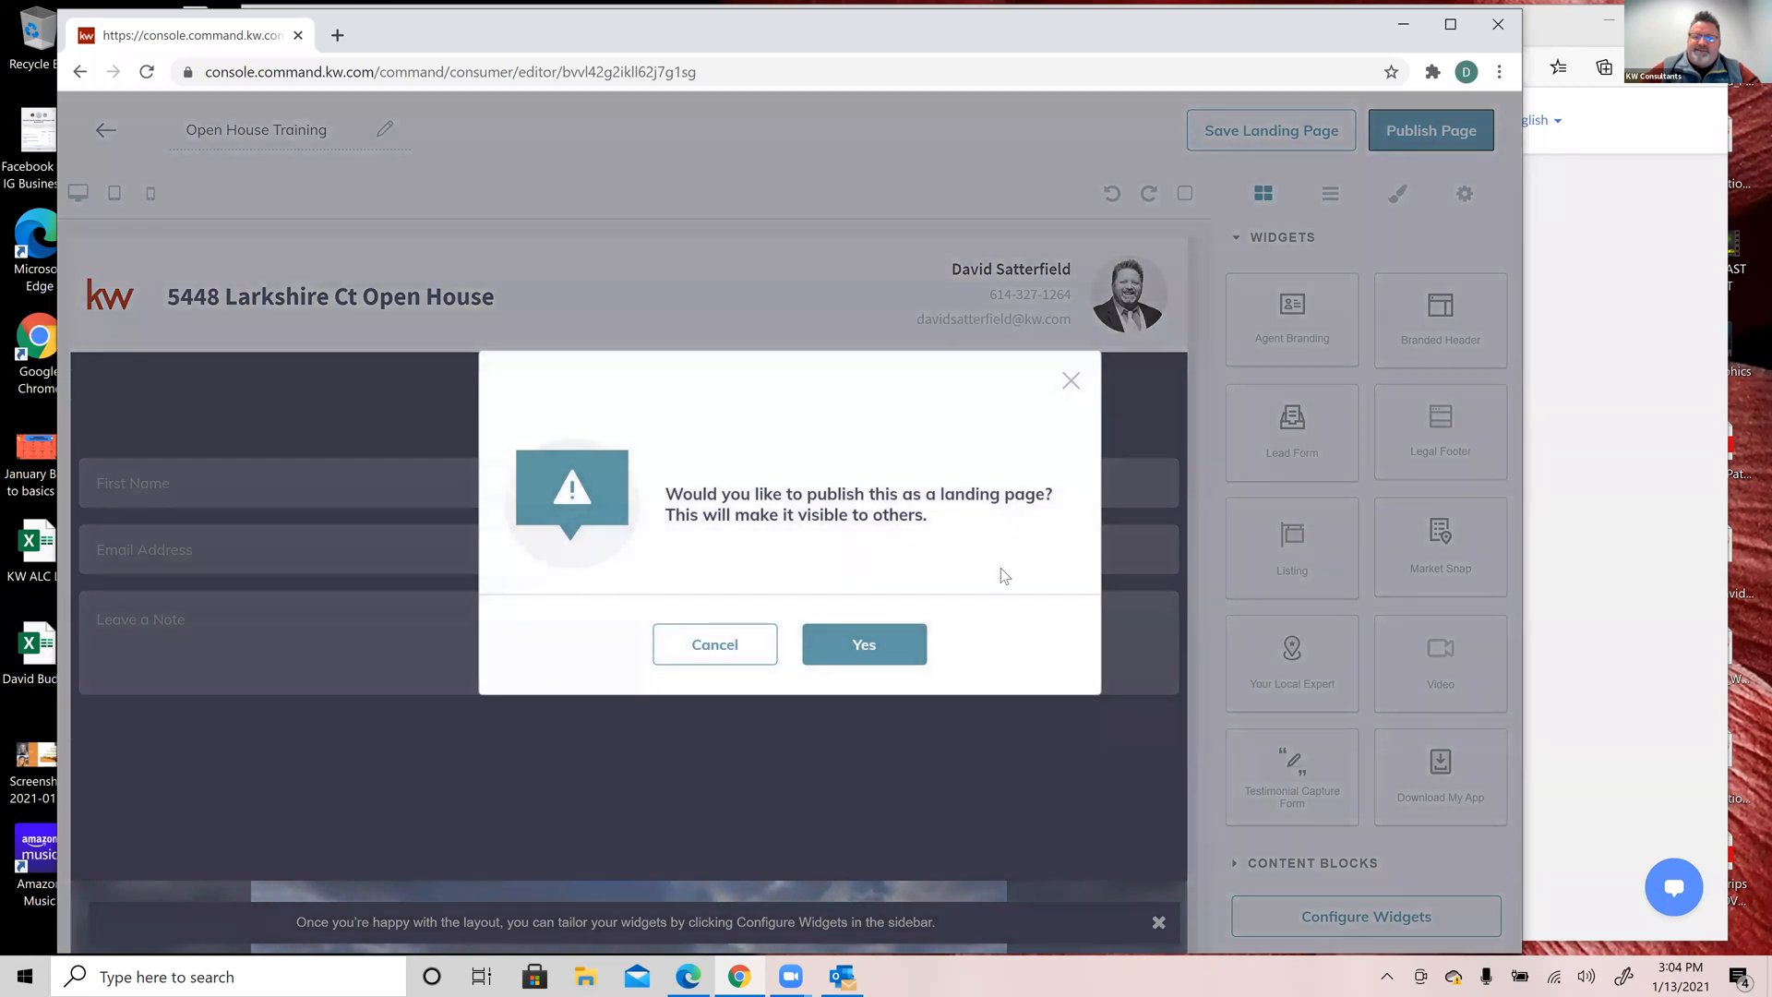
{"action": "left_click", "coordinate": [864, 645]}
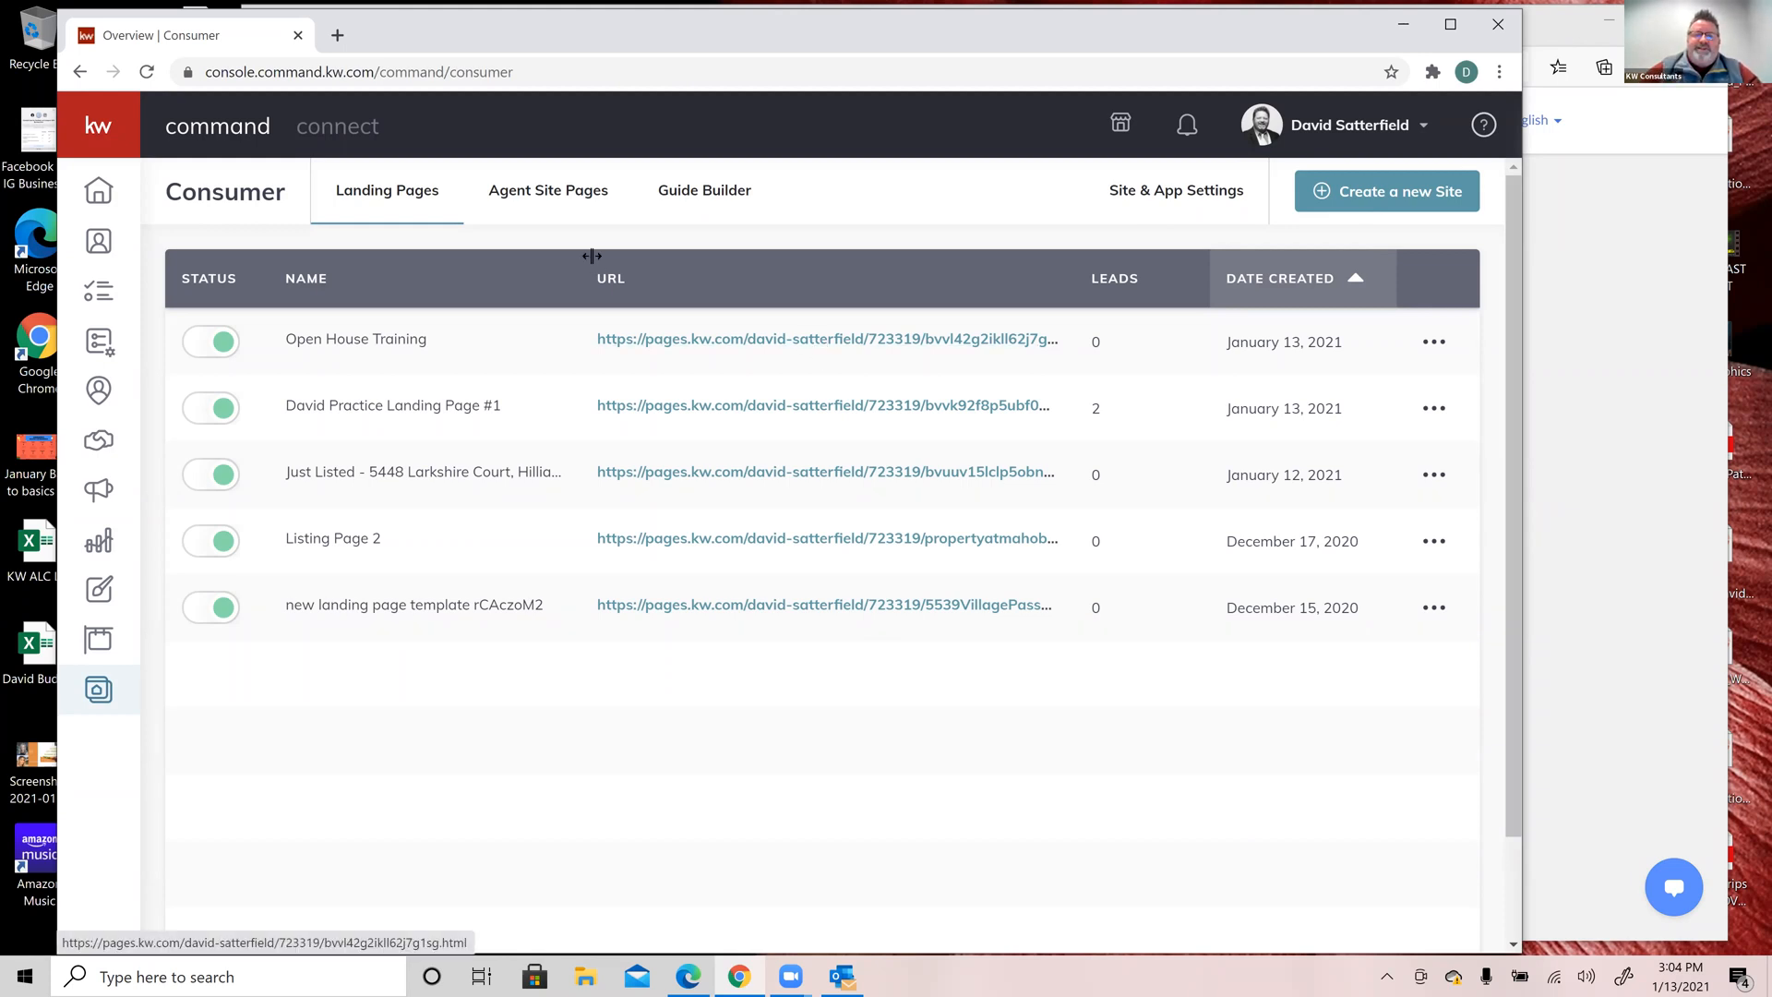
{"action": "left_click", "coordinate": [857, 342]}
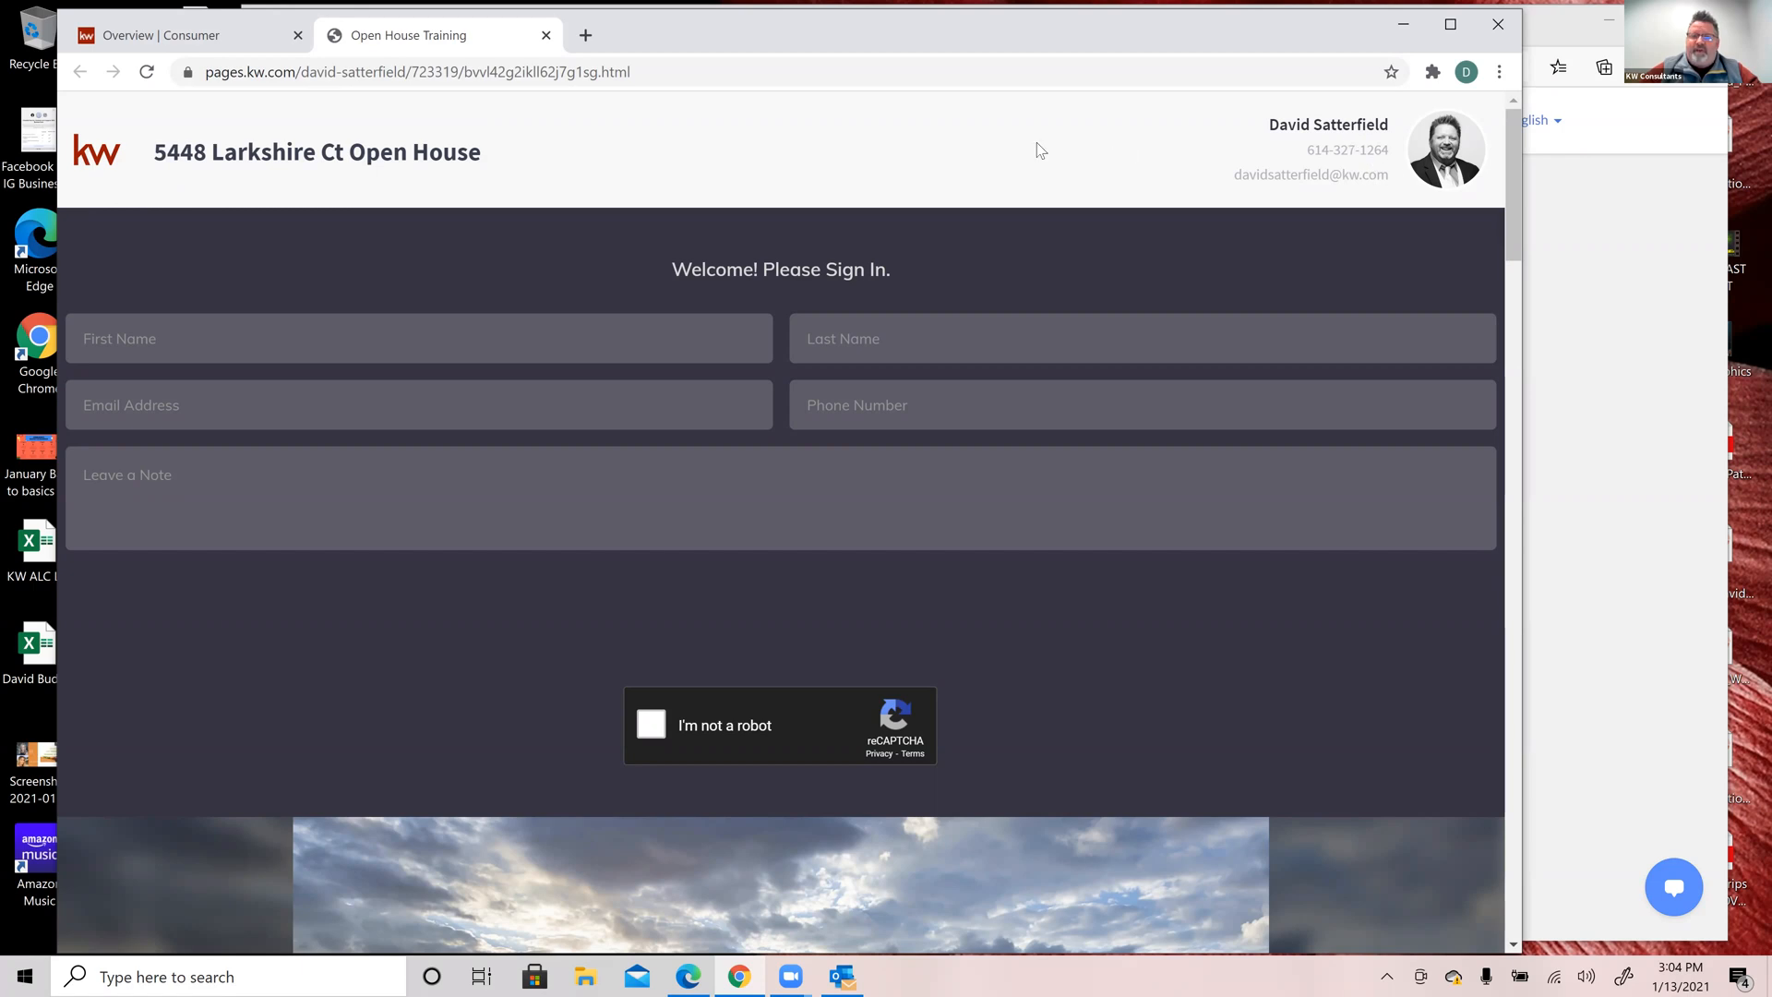
Step: Scroll the live page down to the sold $424,900 listing's gallery, Details & Features, and map
{"action": "scroll", "coordinate": [1160, 258], "scroll_direction": "down", "scroll_amount": 1}
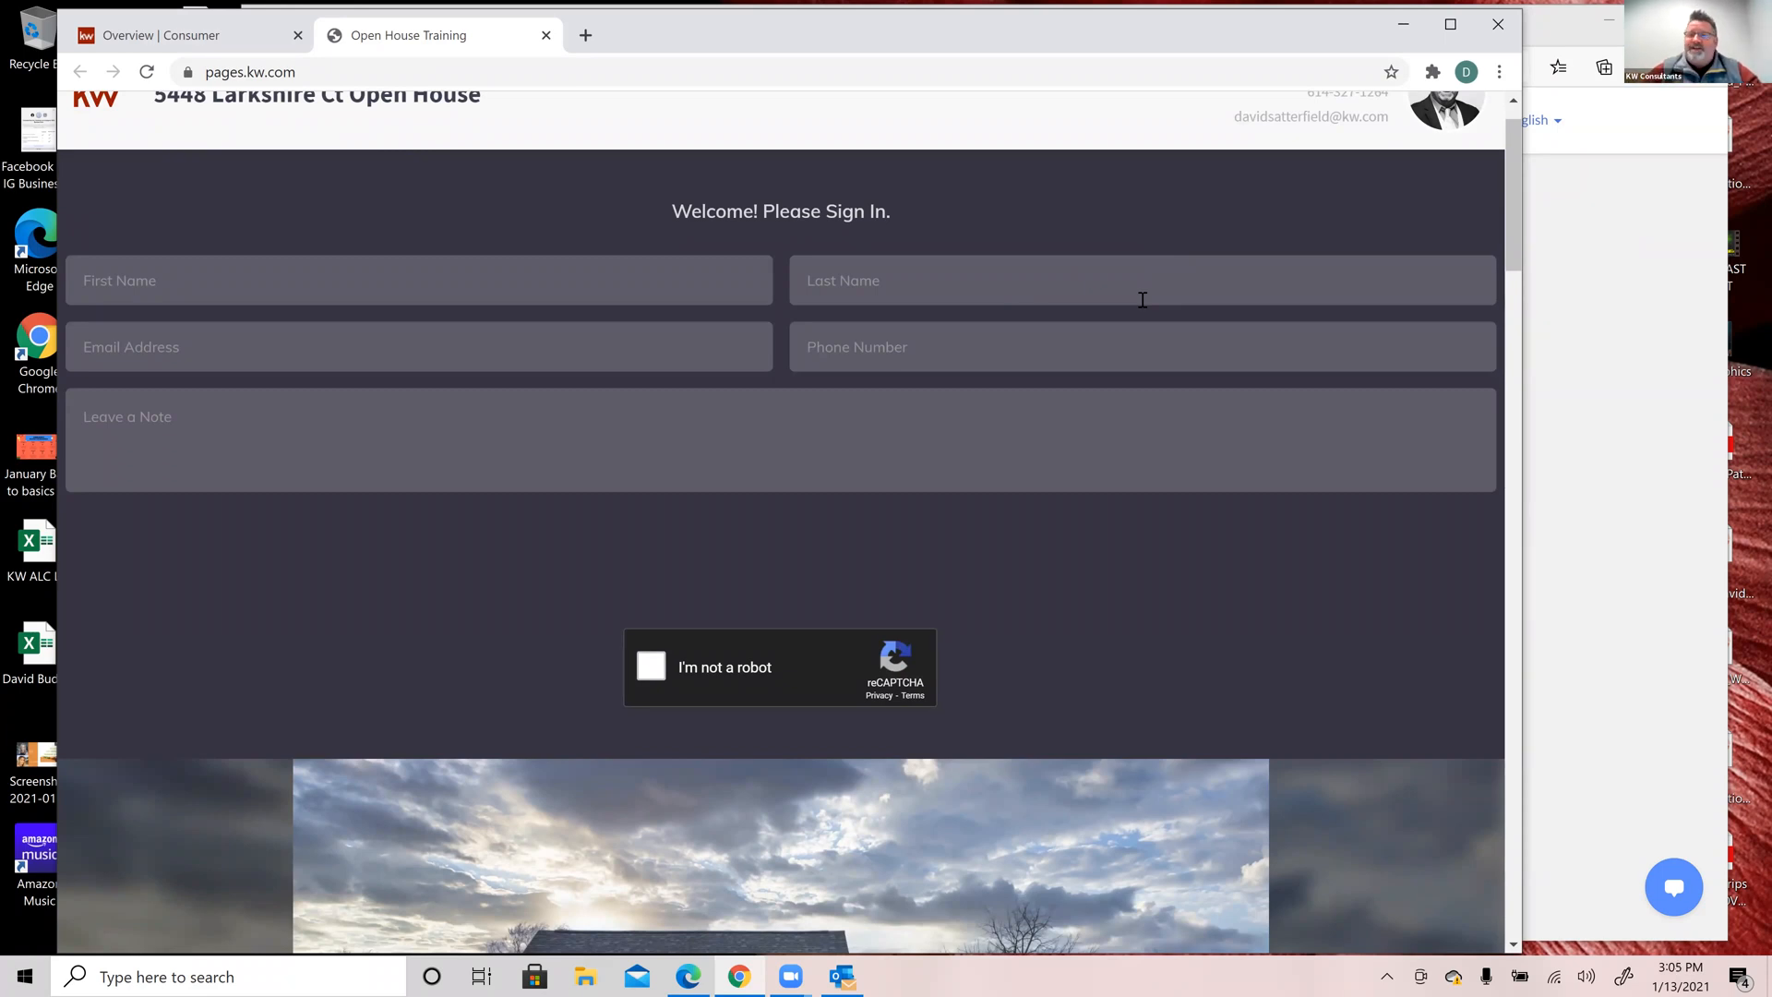
{"action": "scroll", "coordinate": [1212, 595], "scroll_direction": "down", "scroll_amount": 8}
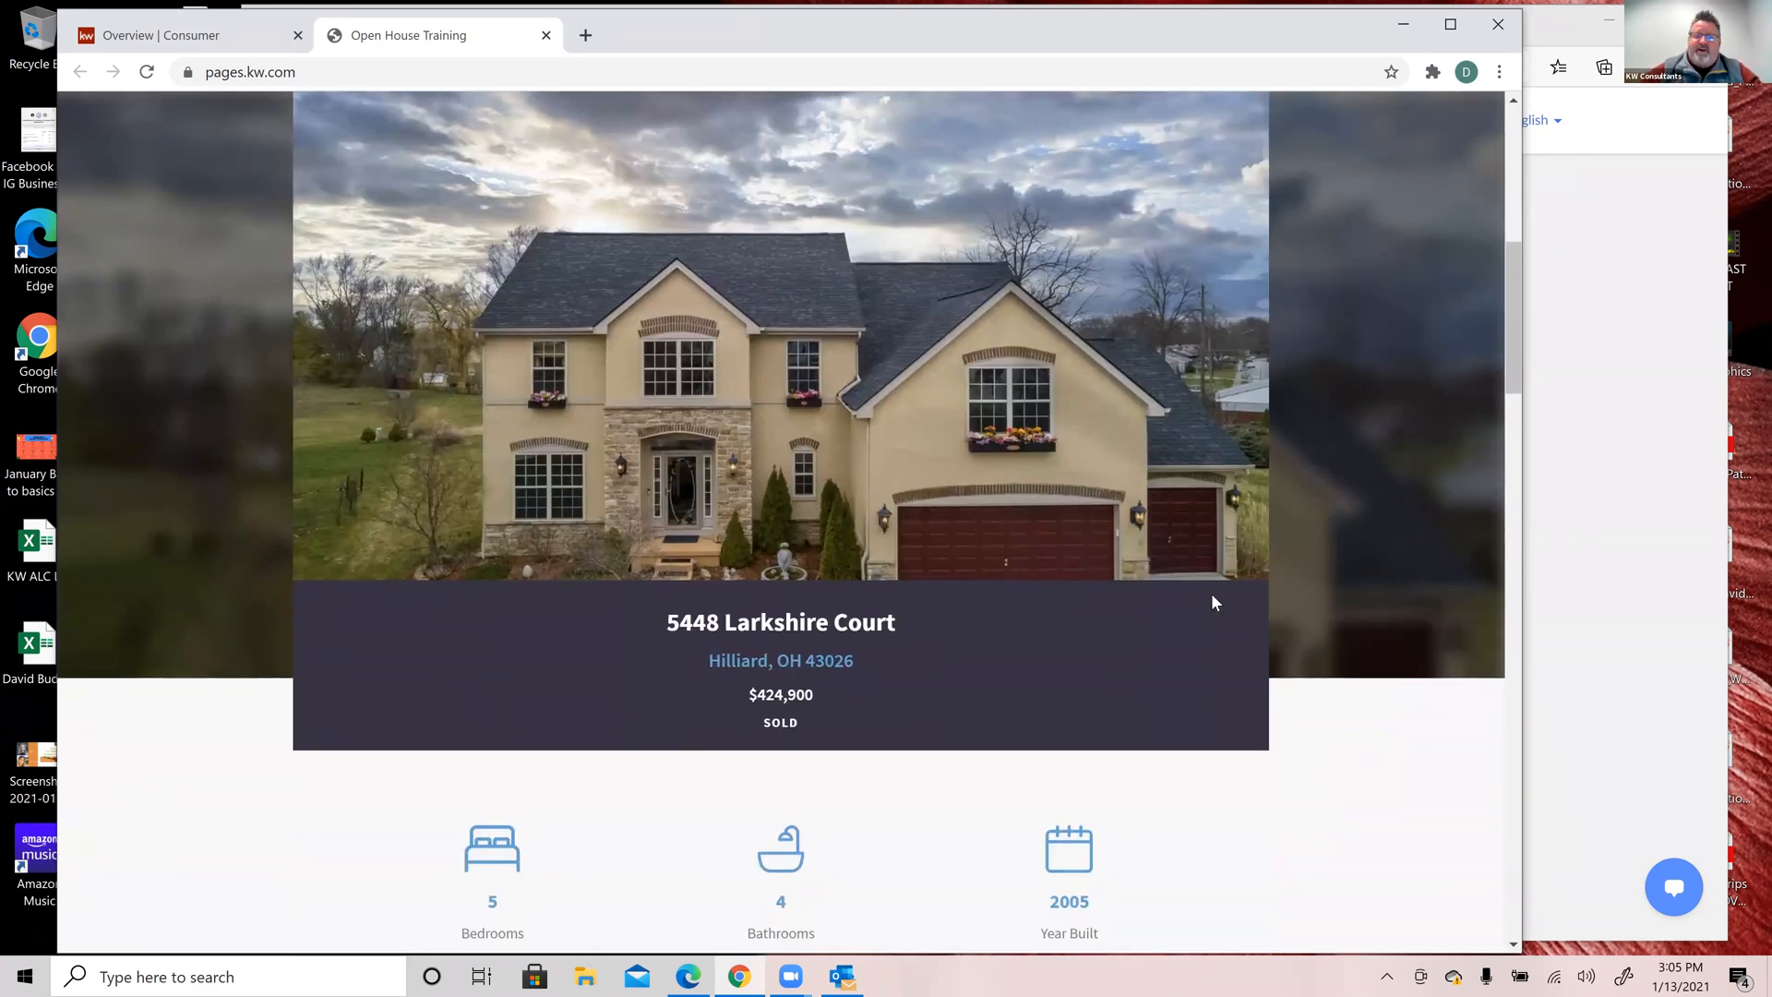
{"action": "scroll", "coordinate": [1212, 602], "scroll_direction": "down", "scroll_amount": 1}
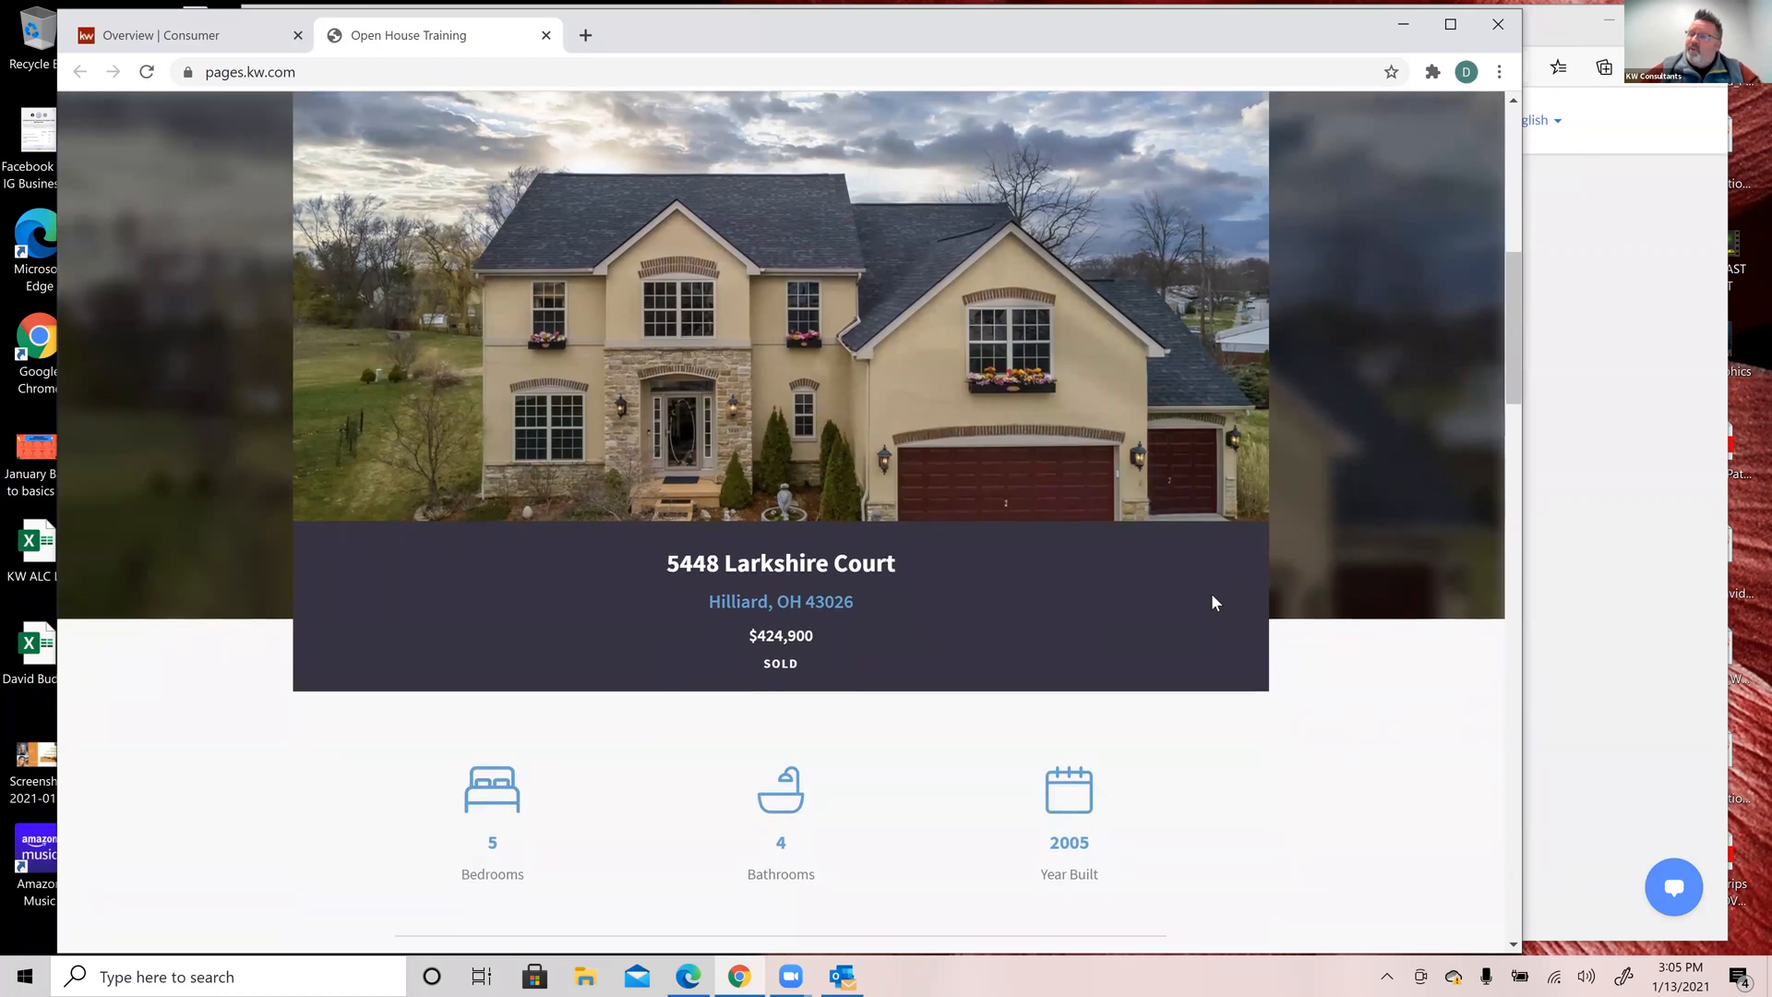
{"action": "scroll", "coordinate": [1212, 602], "scroll_direction": "down", "scroll_amount": 10}
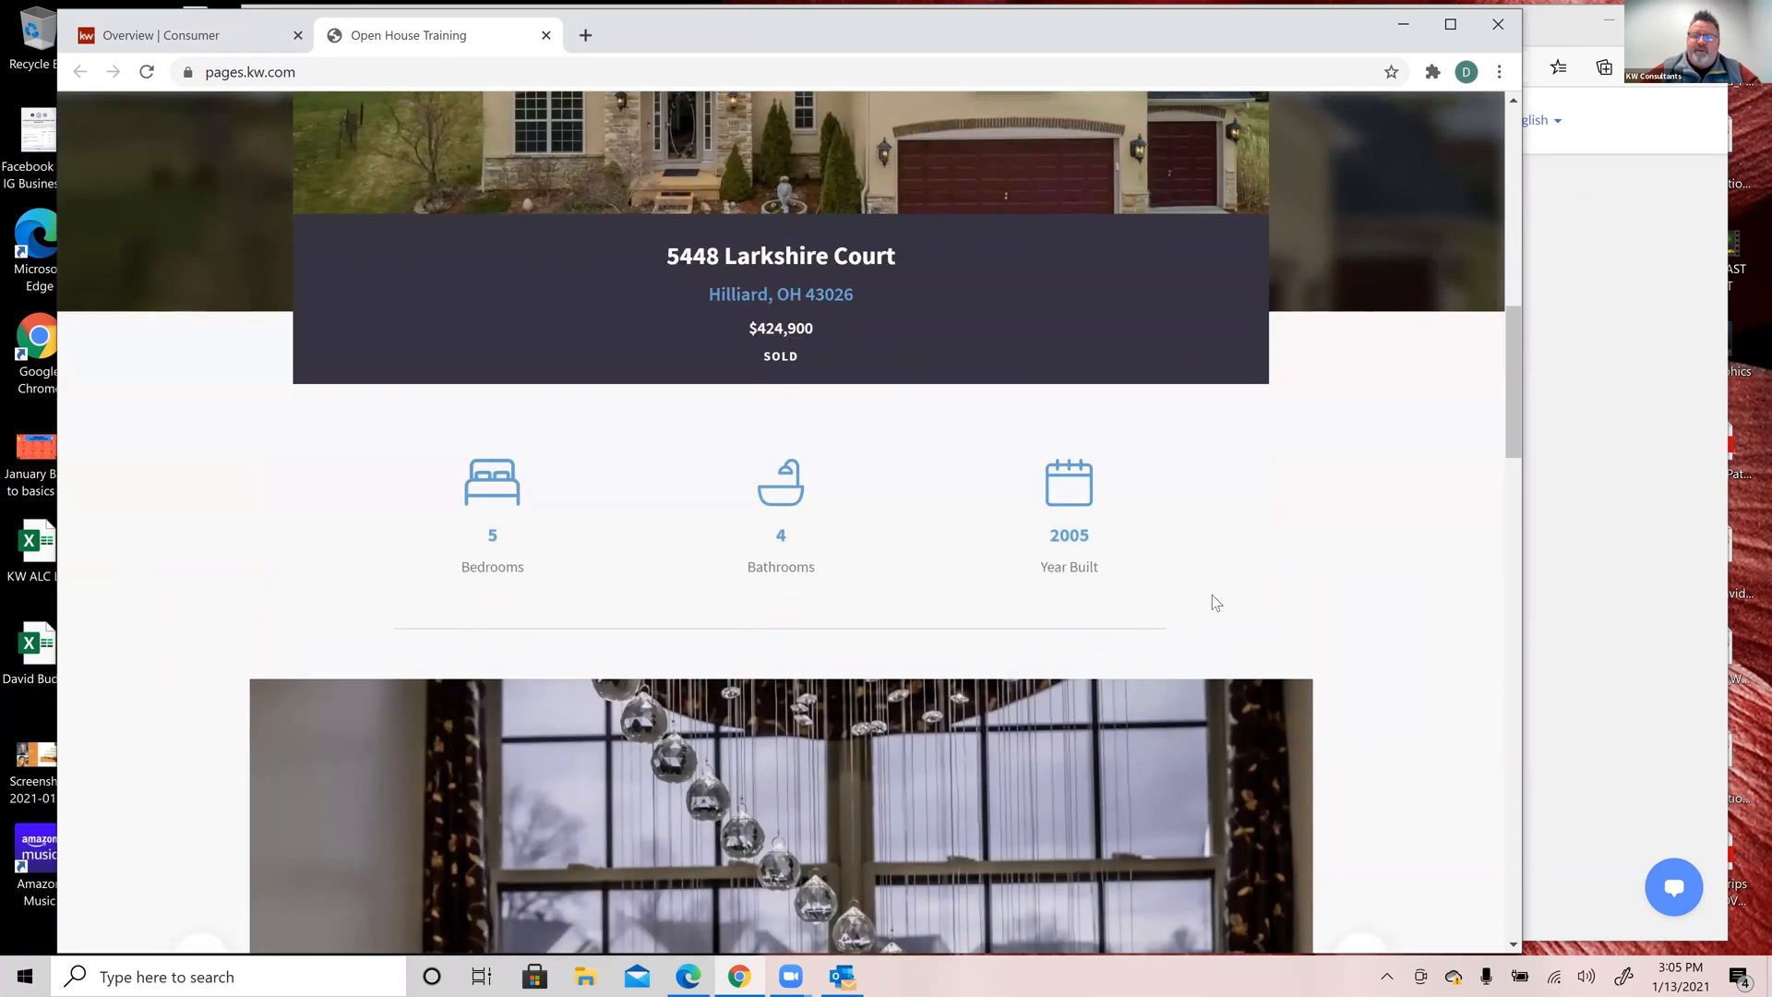
{"action": "scroll", "coordinate": [1211, 595], "scroll_direction": "up", "scroll_amount": 1}
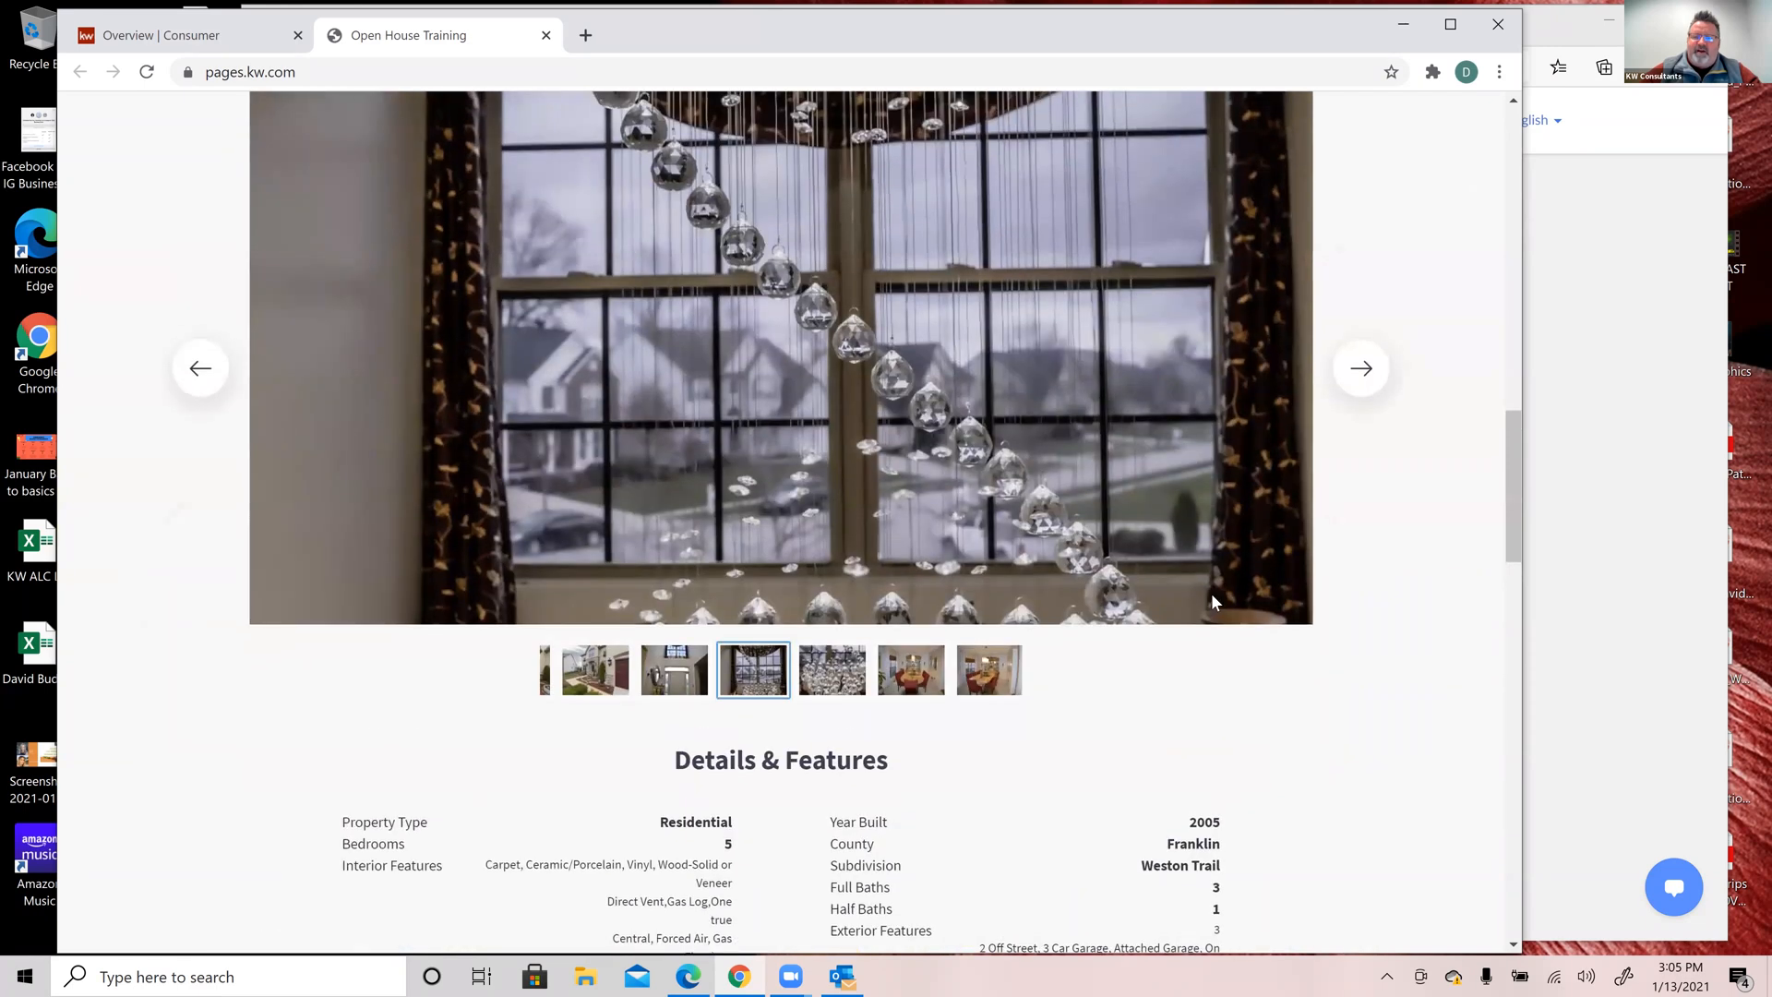
{"action": "scroll", "coordinate": [1211, 592], "scroll_direction": "down", "scroll_amount": 2}
{"action": "scroll", "coordinate": [1211, 592], "scroll_direction": "down", "scroll_amount": 5}
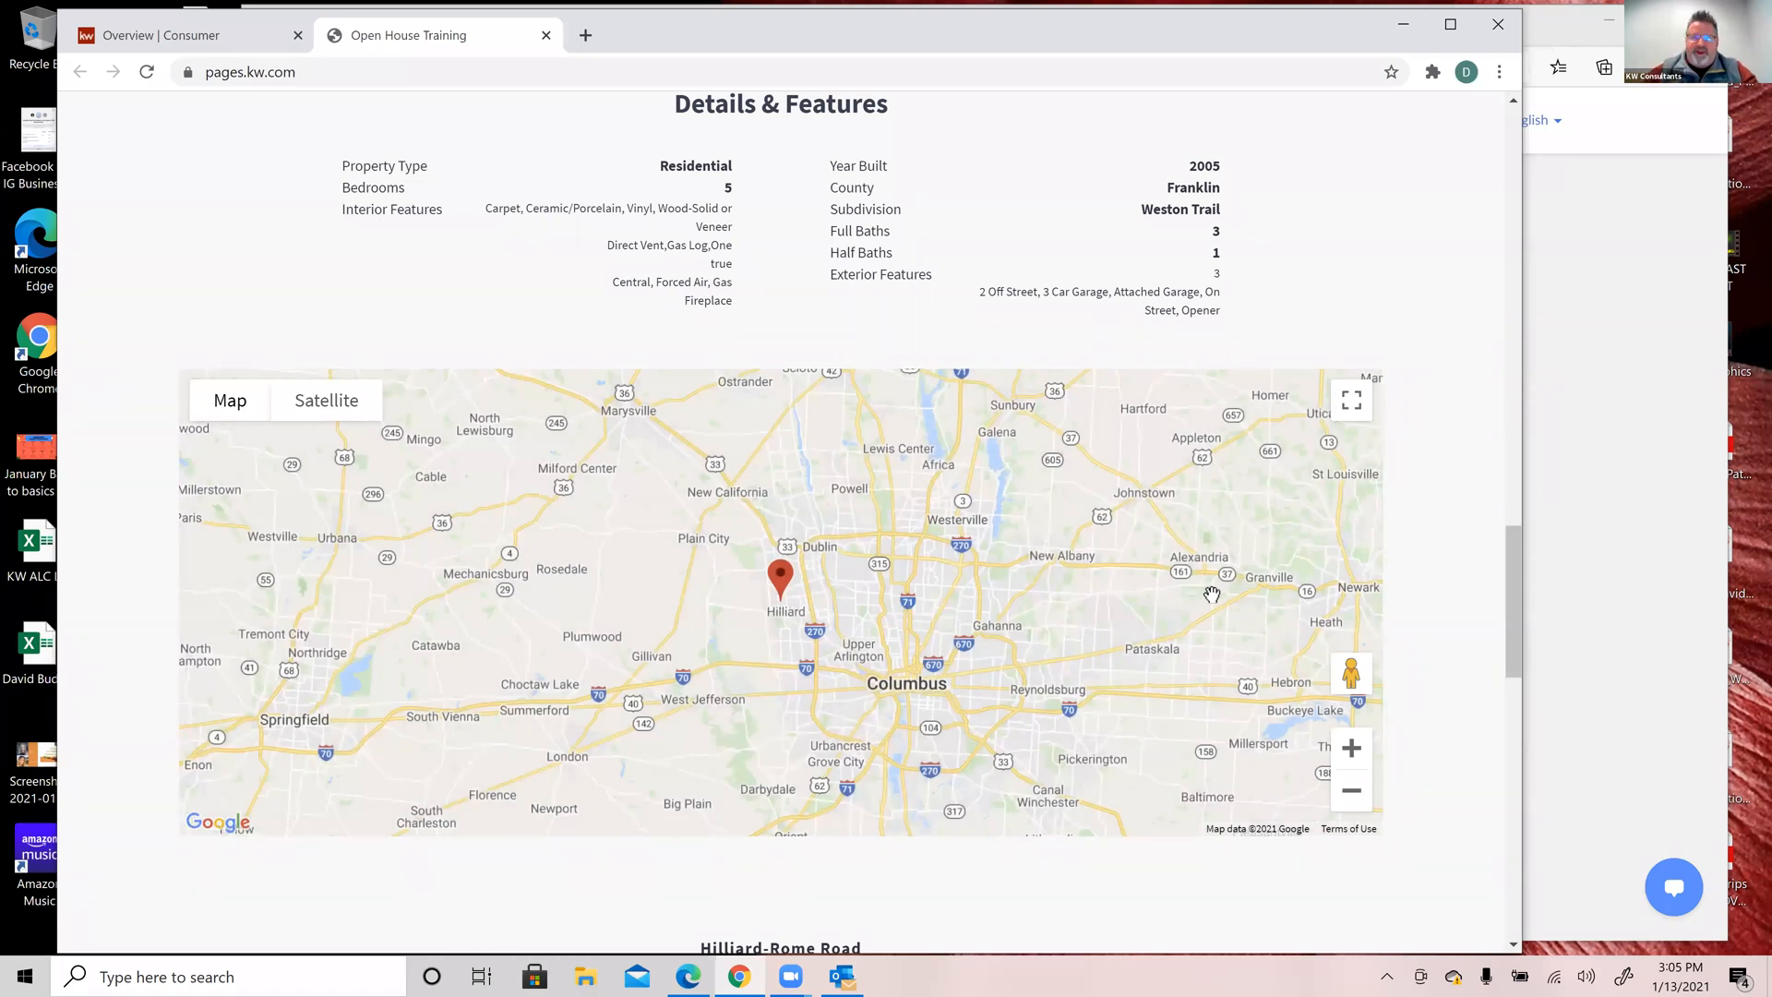
{"action": "left_click", "coordinate": [325, 397]}
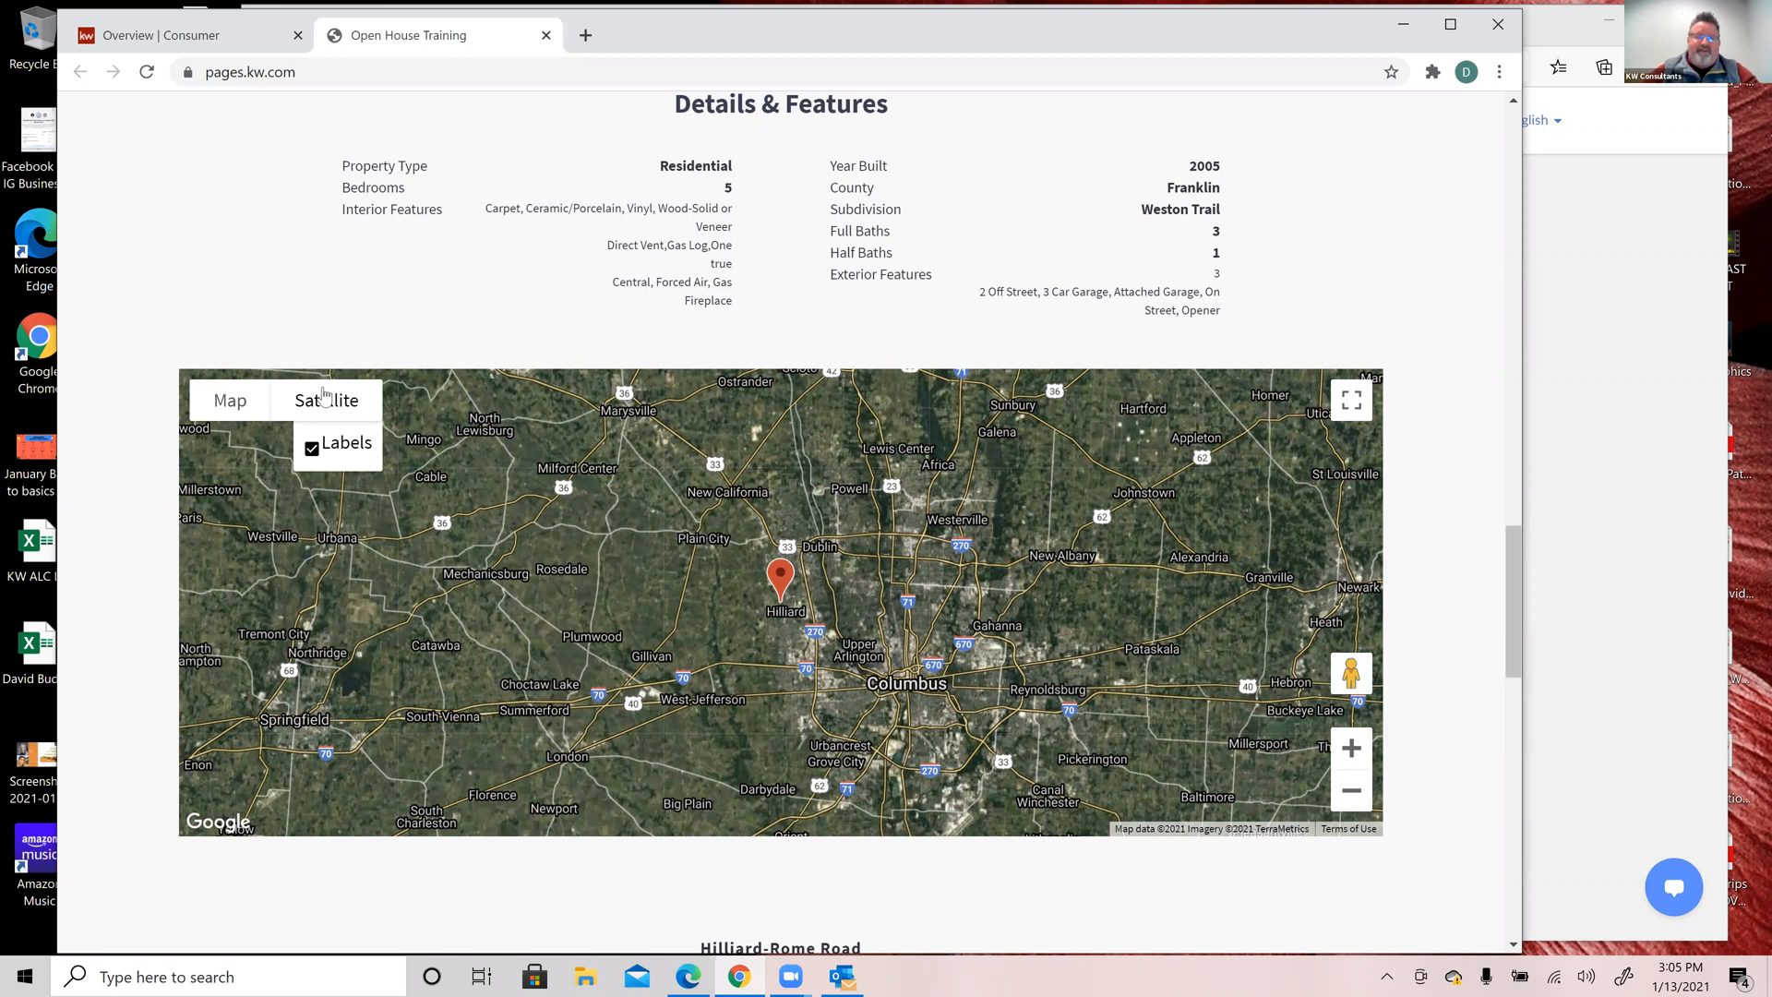
{"action": "left_click", "coordinate": [233, 403]}
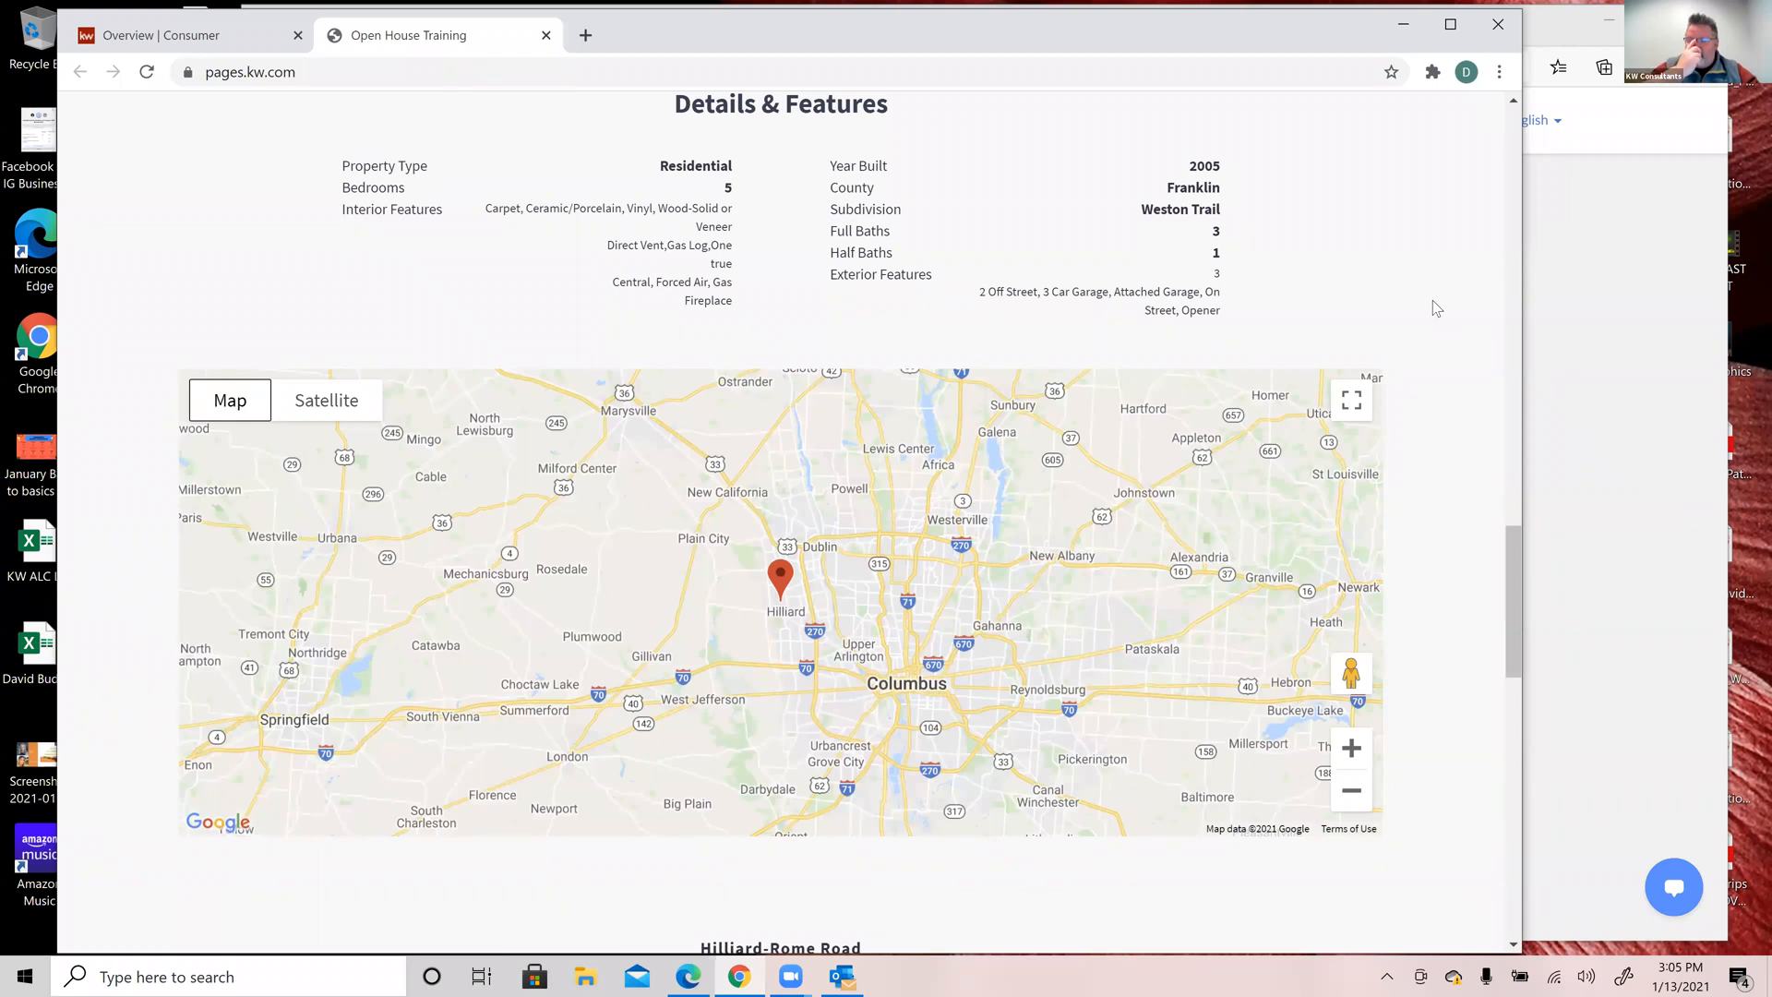
{"action": "scroll", "coordinate": [1433, 301], "scroll_direction": "down", "scroll_amount": 4}
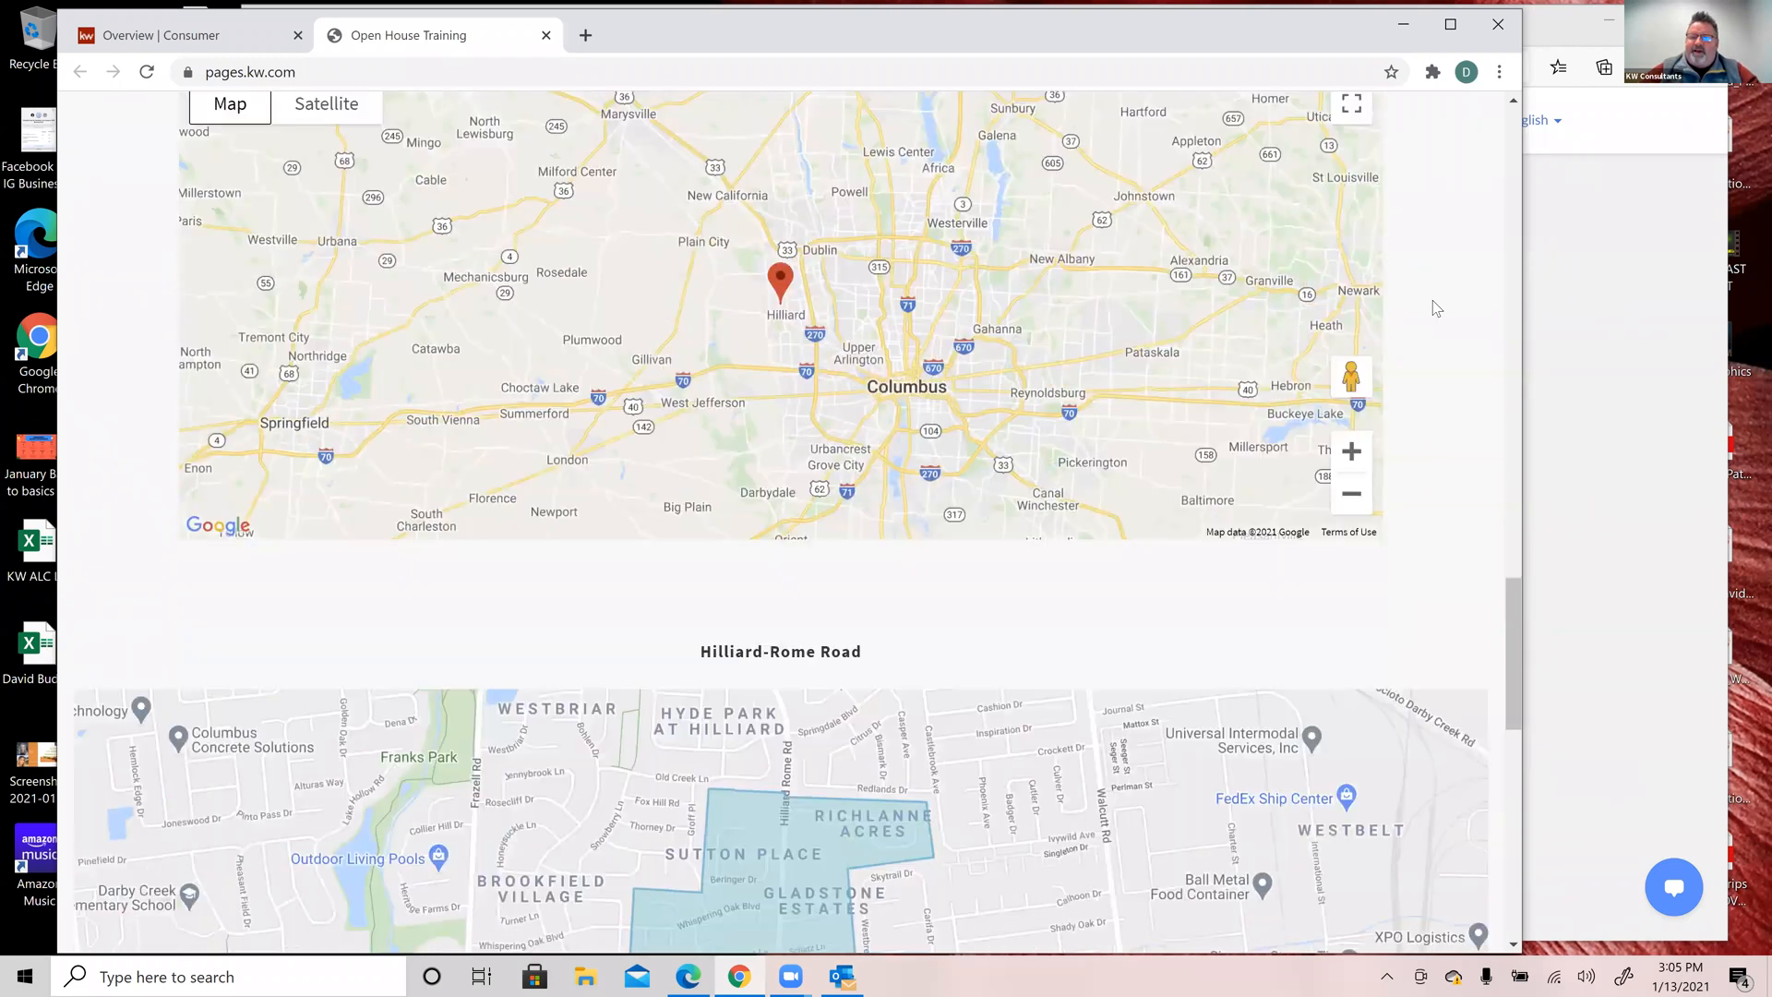
{"action": "scroll", "coordinate": [1433, 301], "scroll_direction": "down", "scroll_amount": 3}
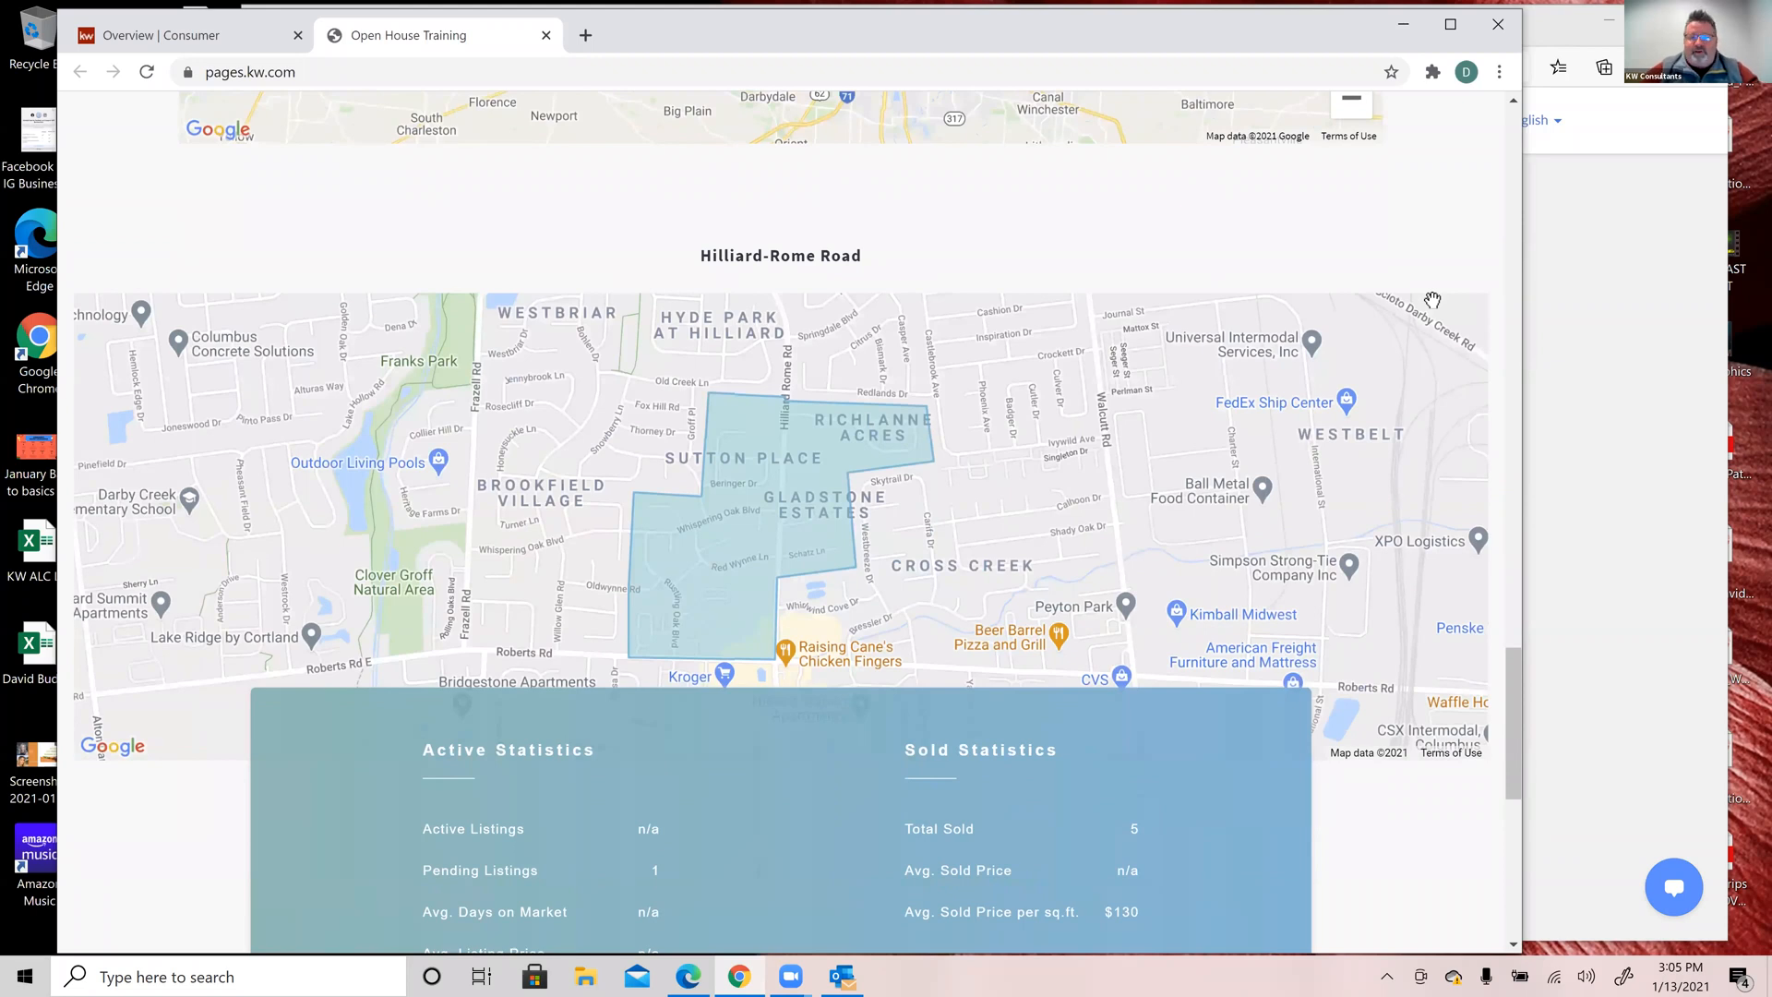
{"action": "scroll", "coordinate": [1432, 301], "scroll_direction": "down", "scroll_amount": 8}
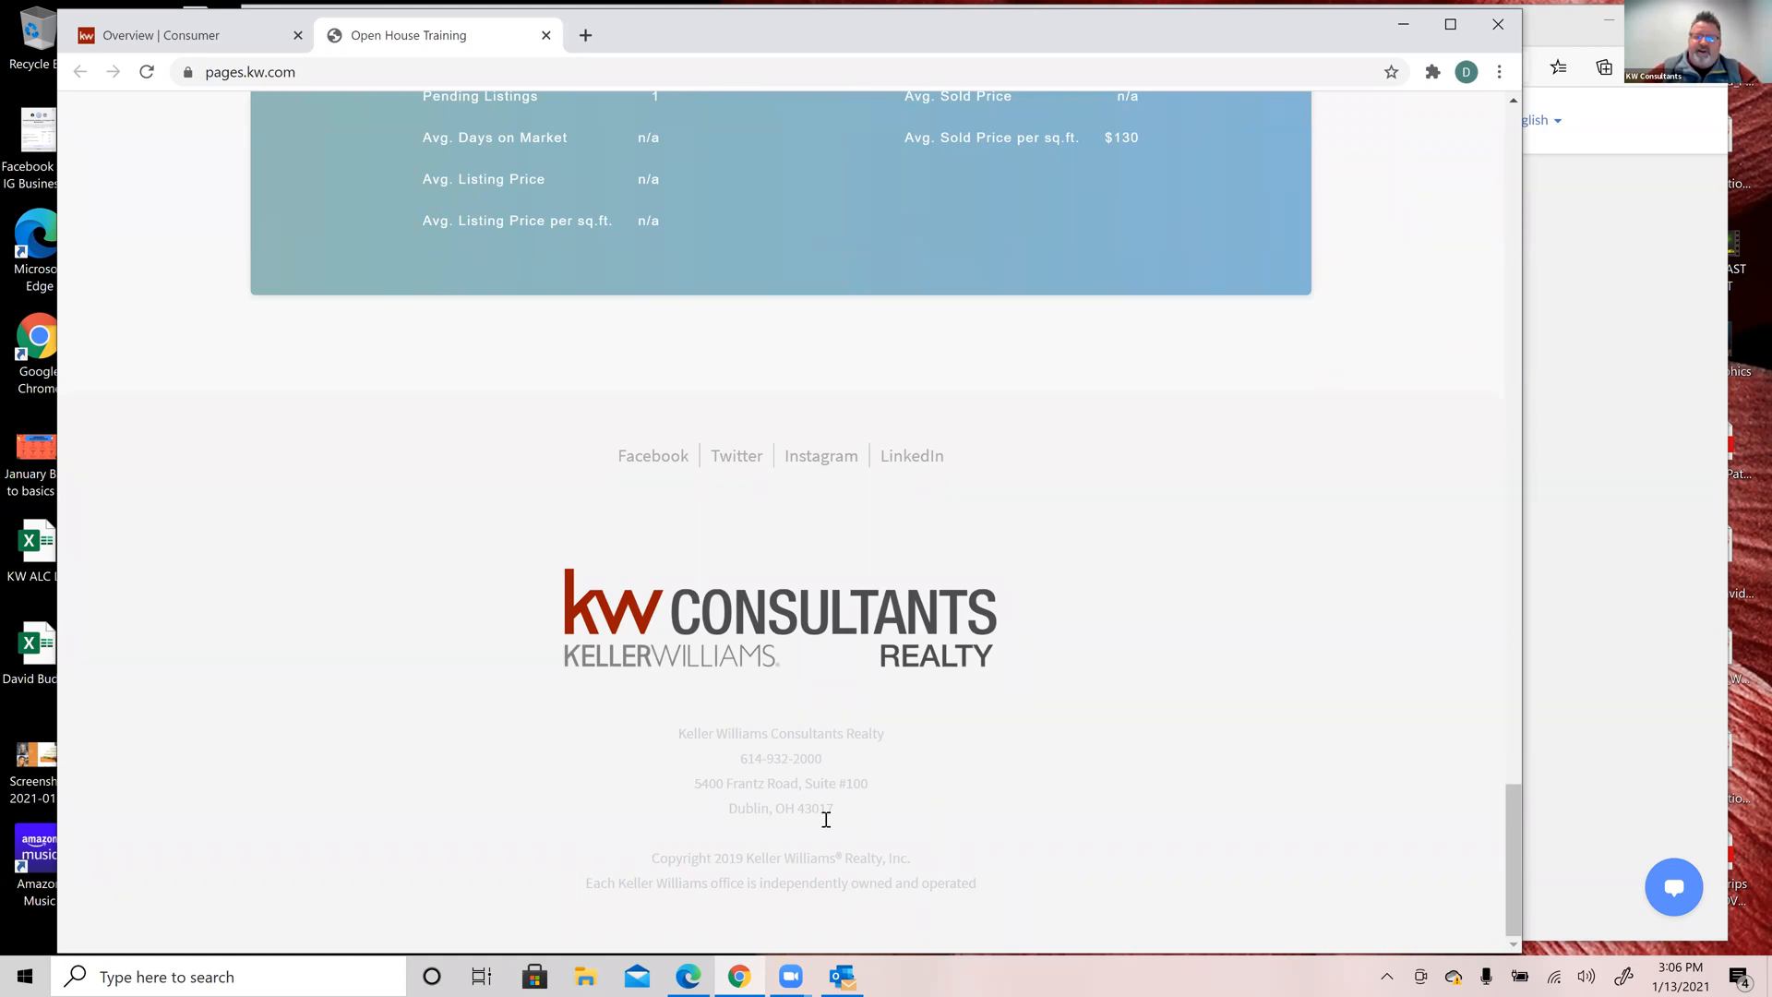
{"action": "scroll", "coordinate": [1247, 435], "scroll_direction": "up", "scroll_amount": 8}
{"action": "scroll", "coordinate": [1248, 430], "scroll_direction": "up", "scroll_amount": 10}
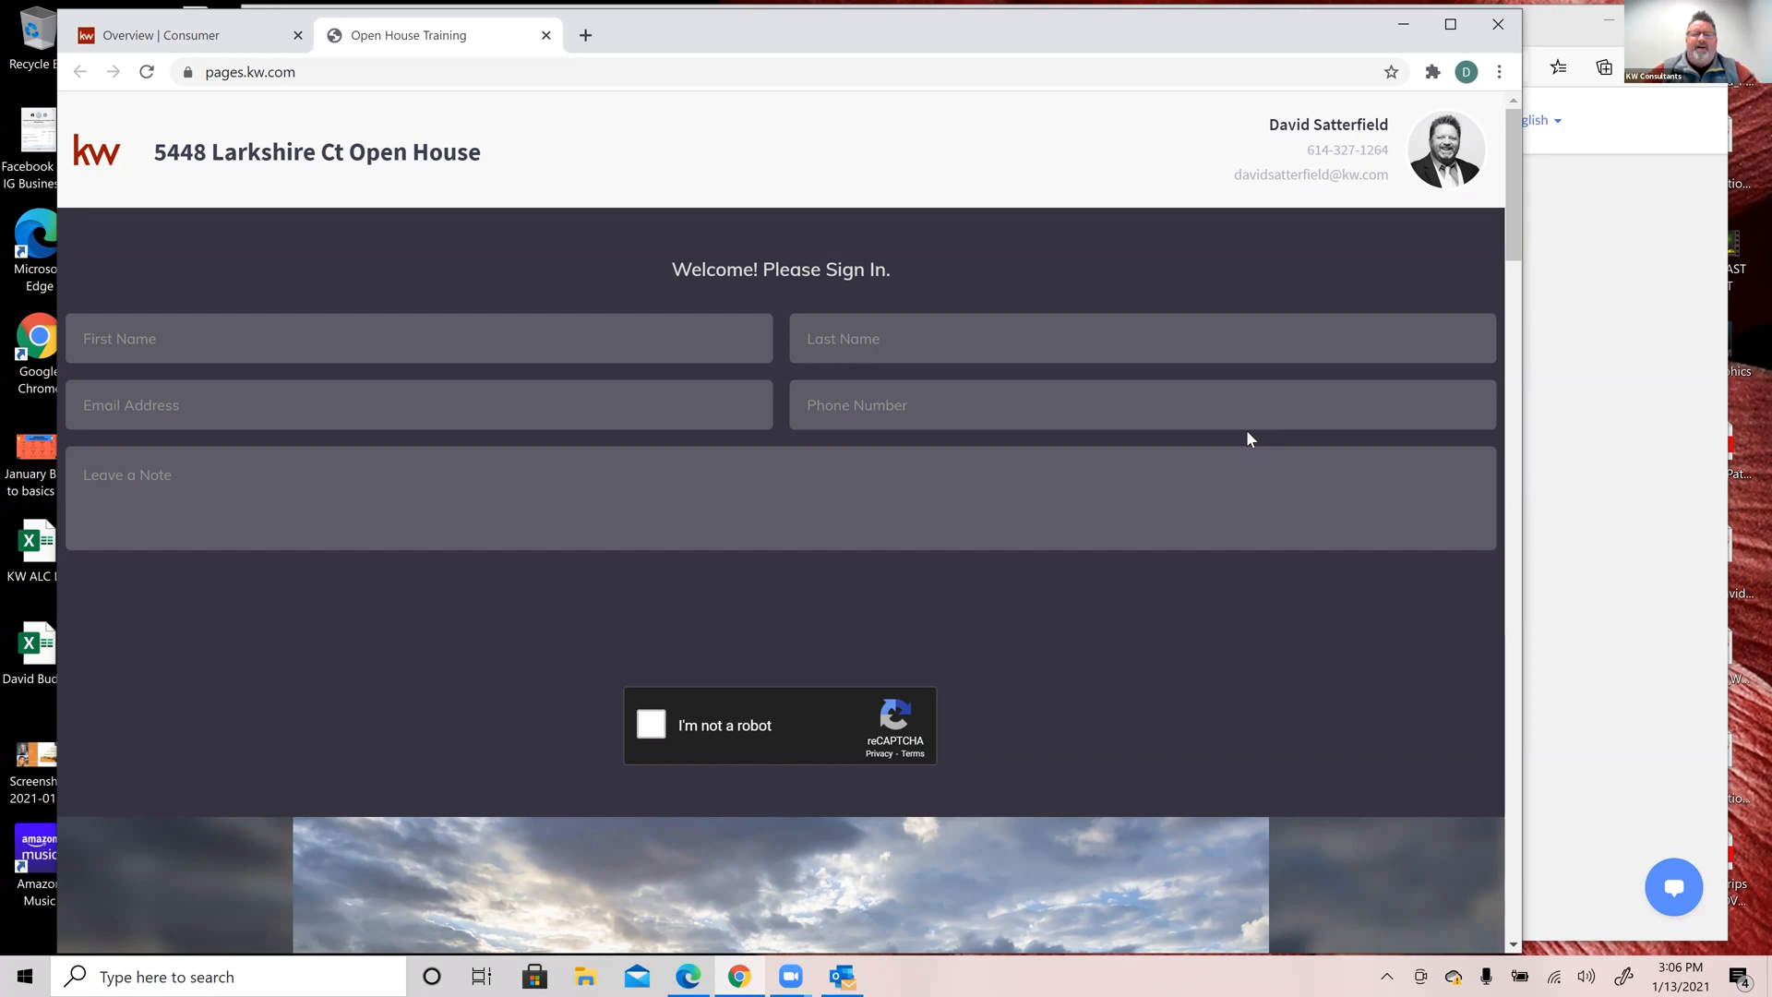
Step: Fill in the first test visitor's first name, last name, email and phone number
{"action": "left_click", "coordinate": [287, 349]}
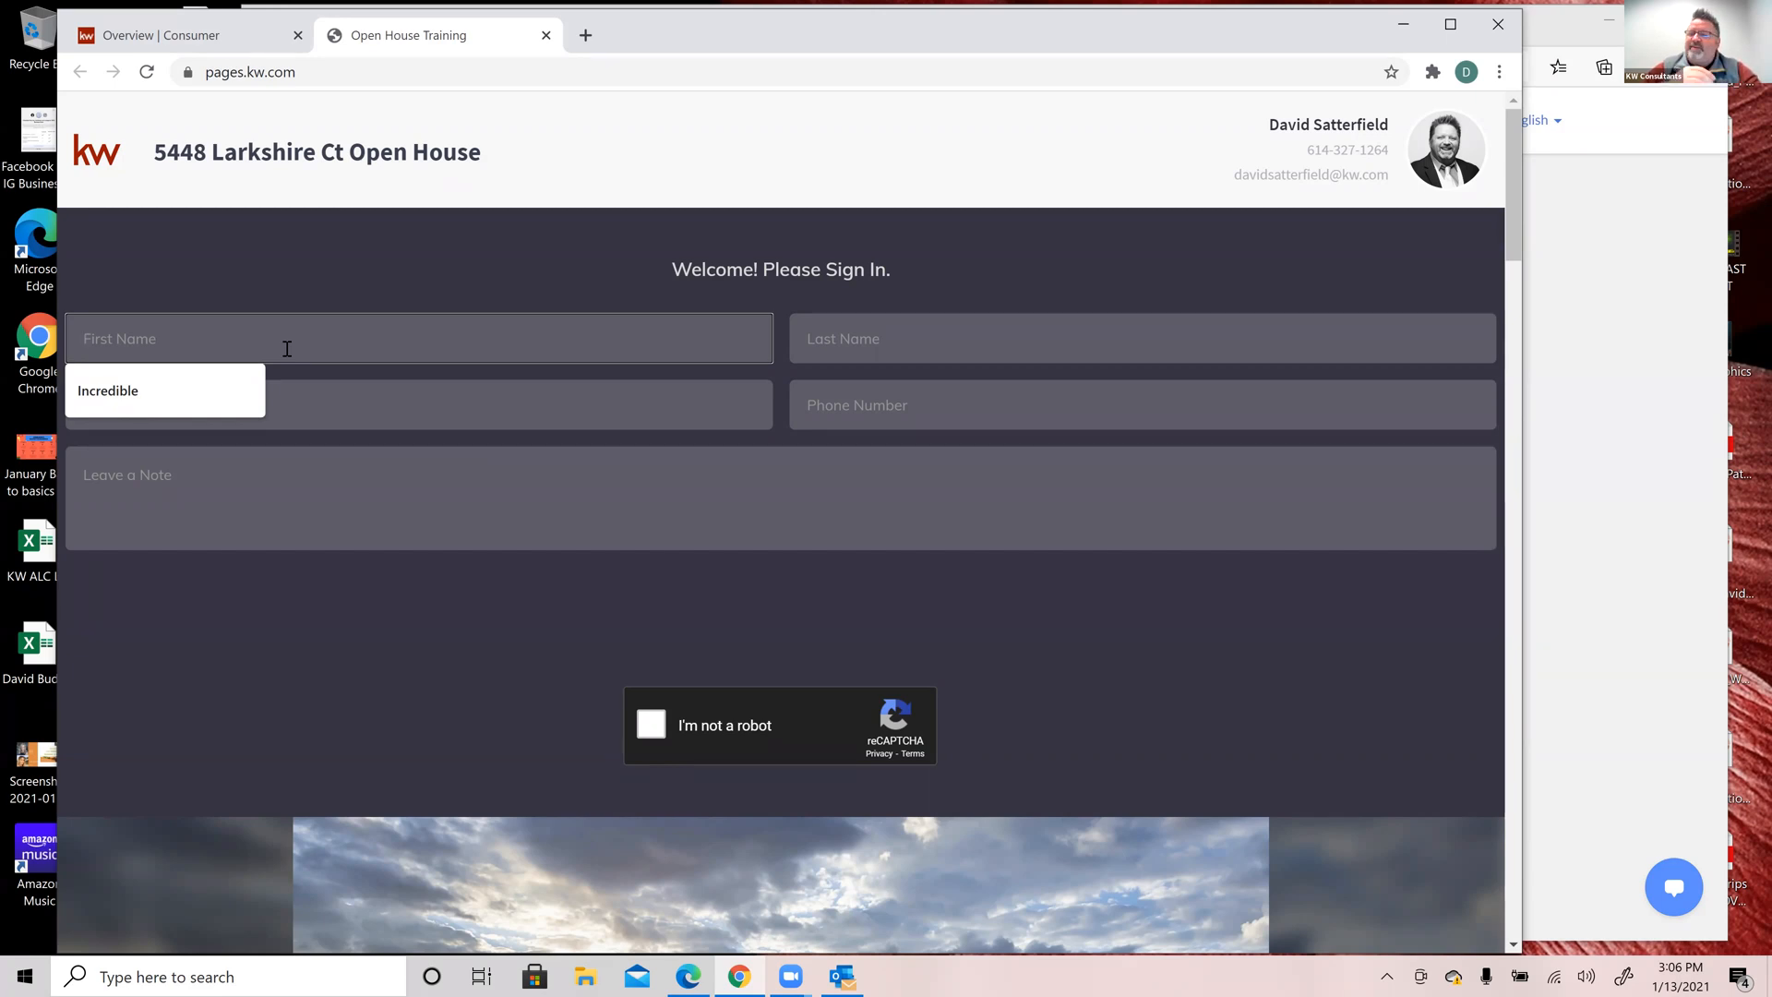
{"action": "type", "text": "Peter"}
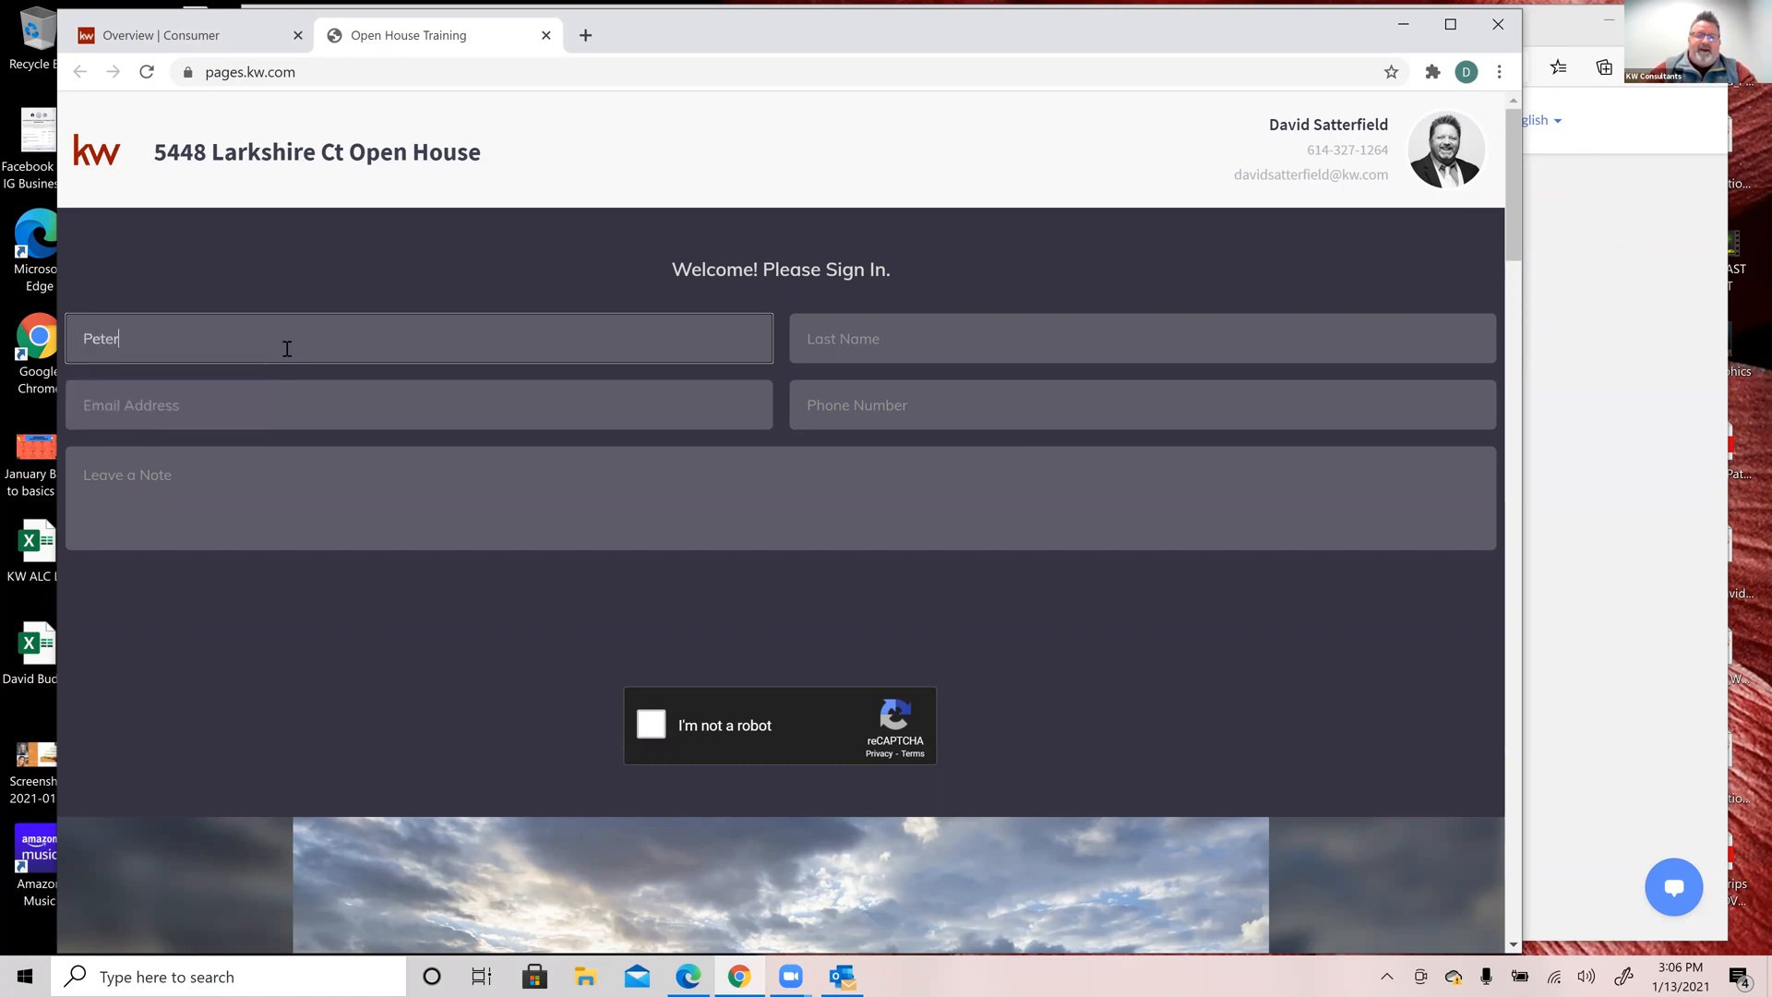
{"action": "key", "text": "Tab"}
{"action": "type", "text": "Parker"}
{"action": "key", "text": "Tab"}
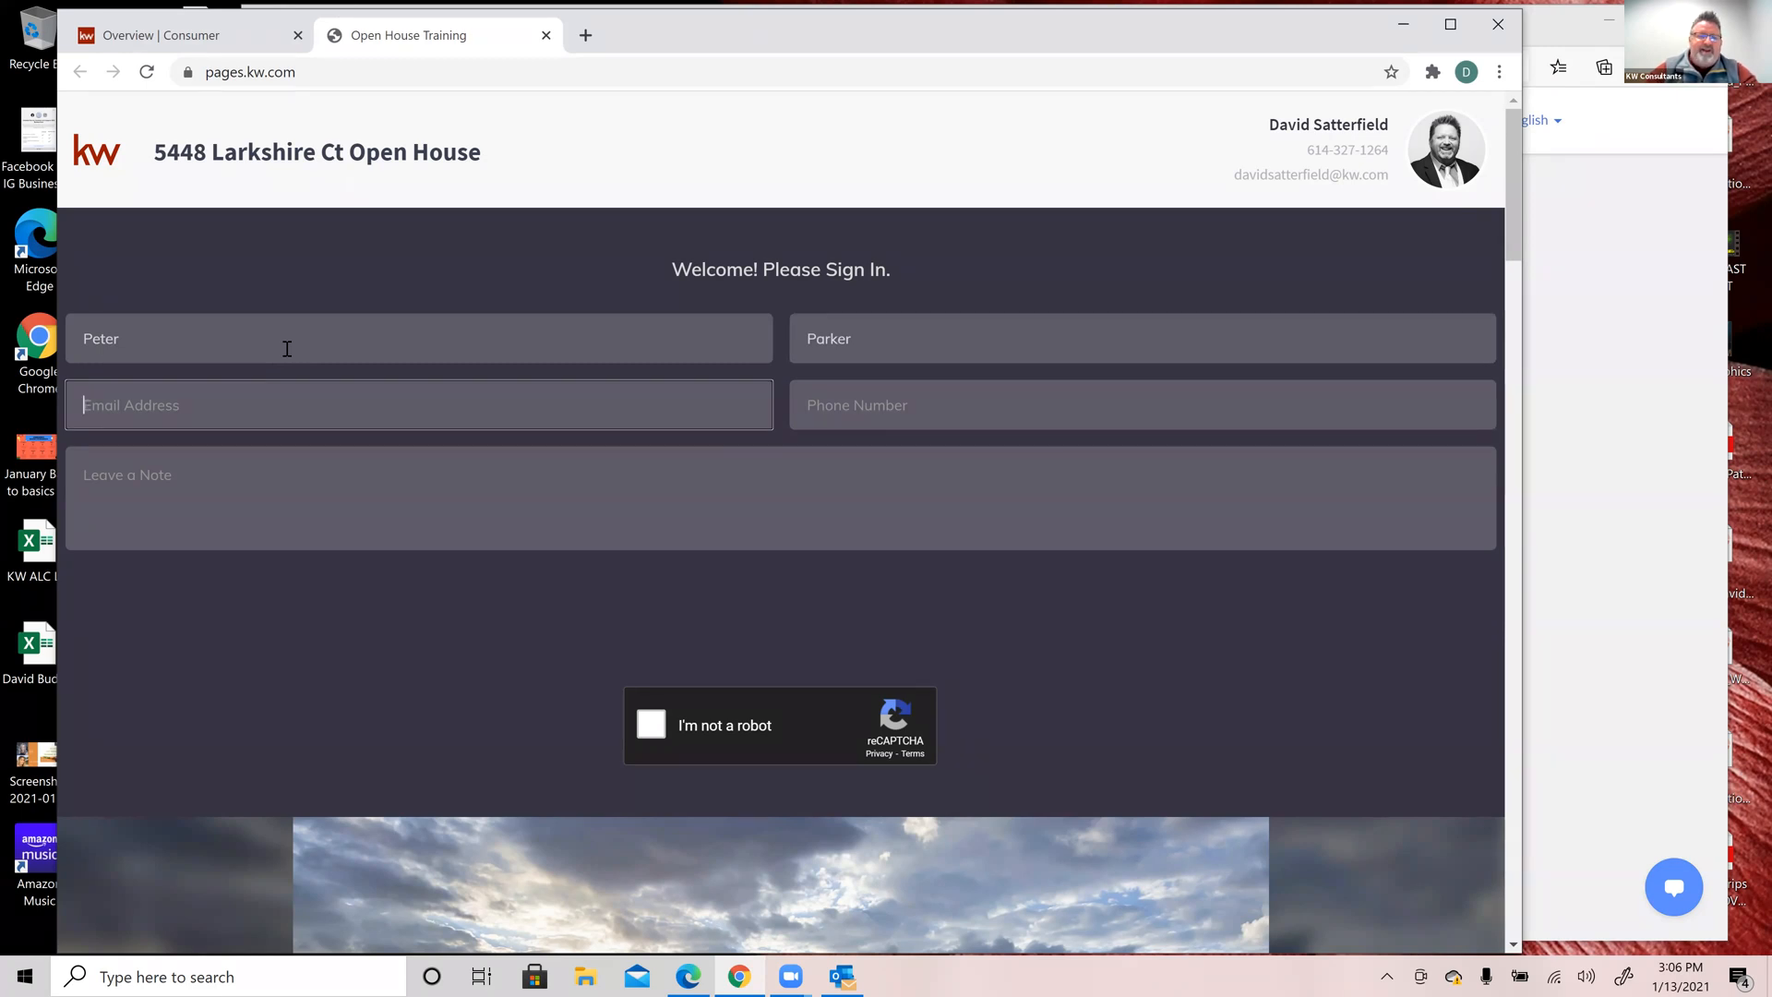
{"action": "key", "text": "Tab"}
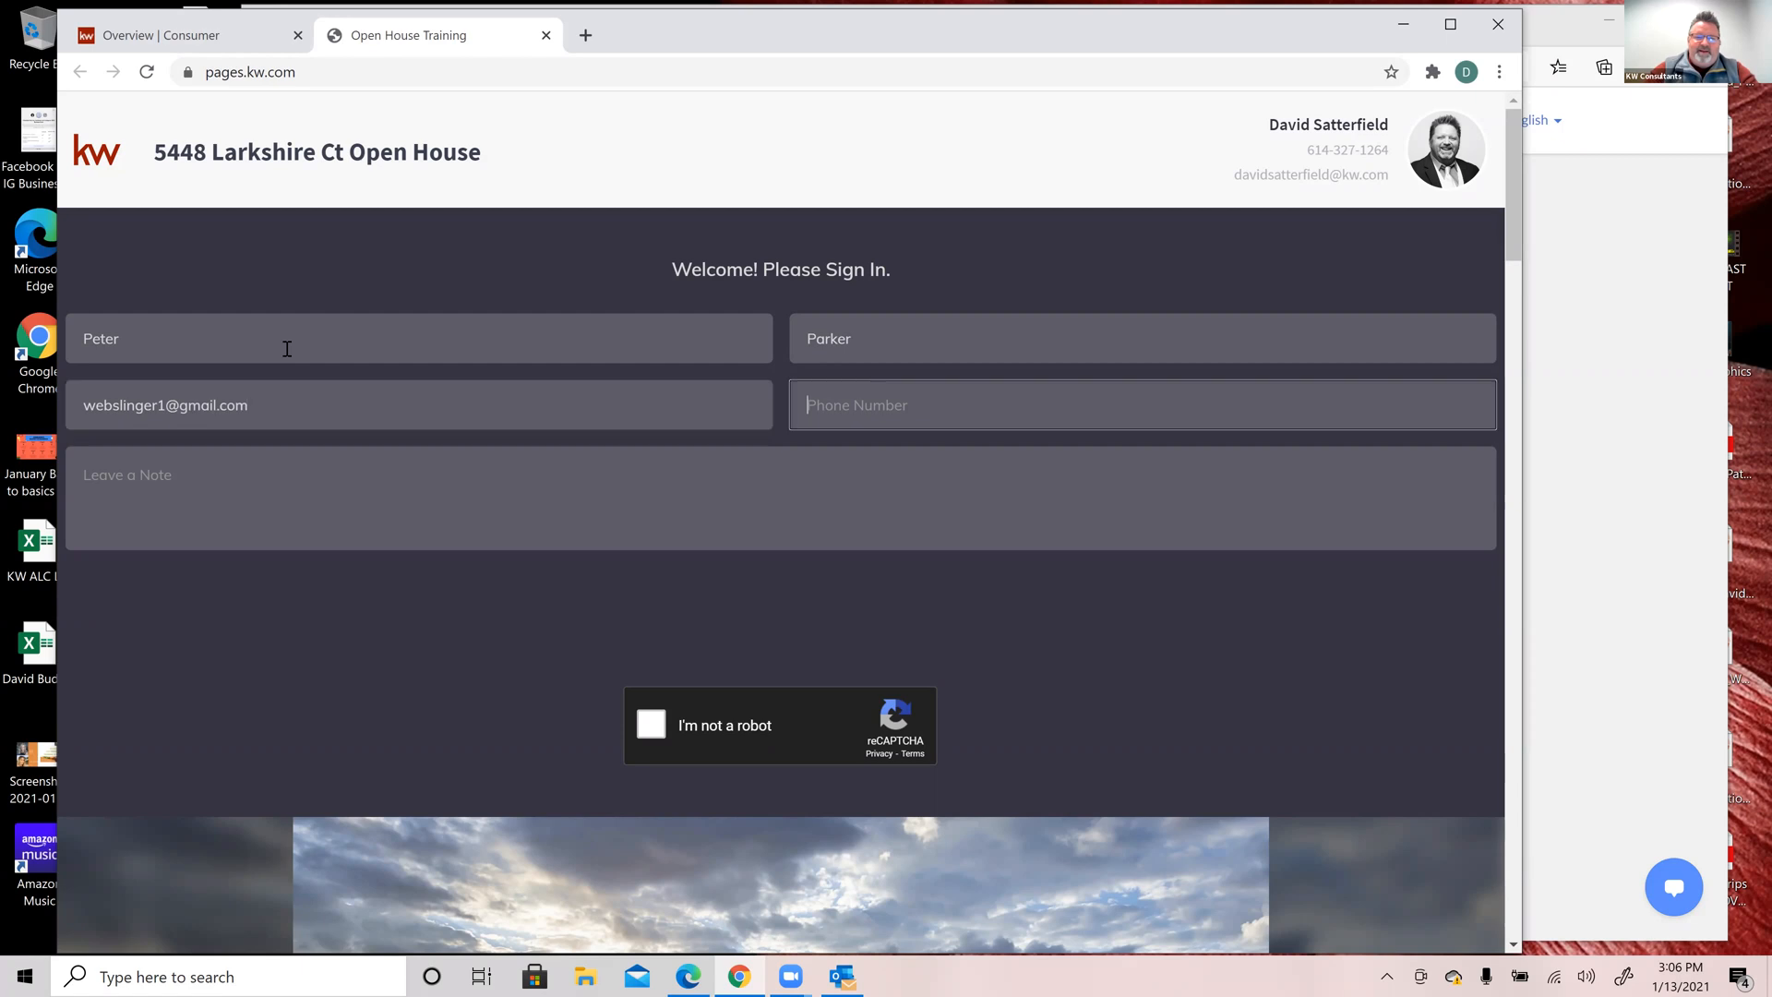
{"action": "type", "text": "614"}
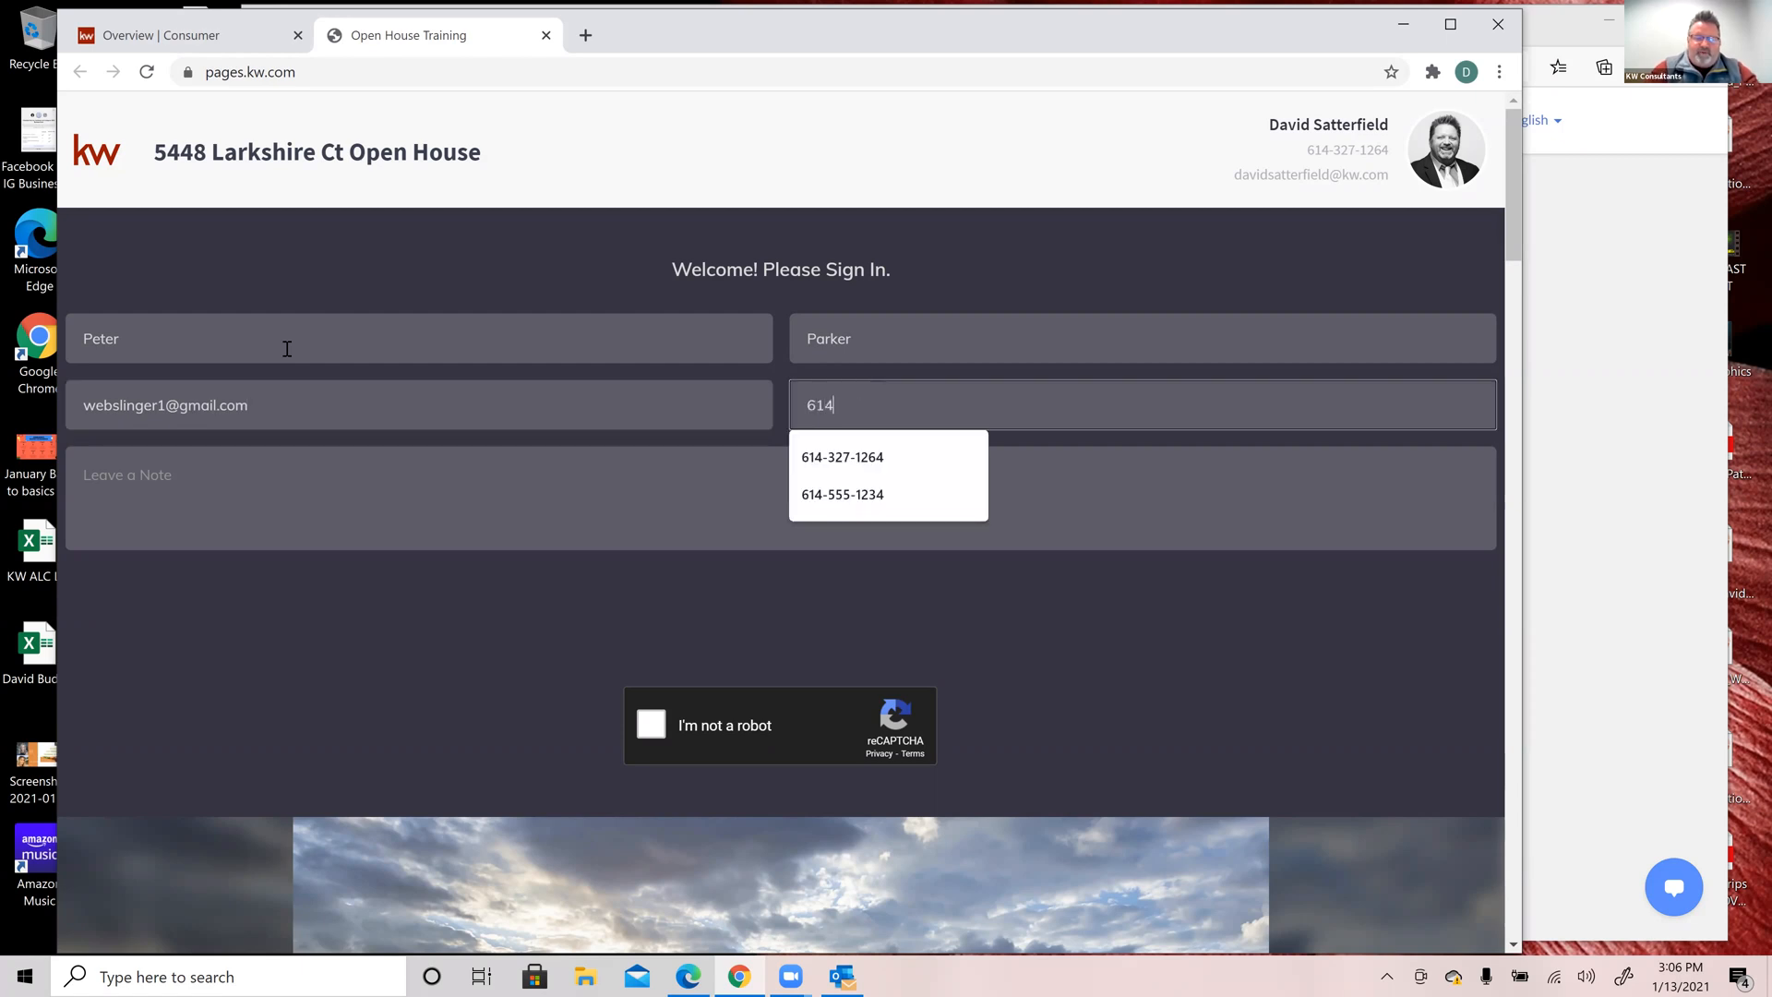
{"action": "type", "text": "-555-"}
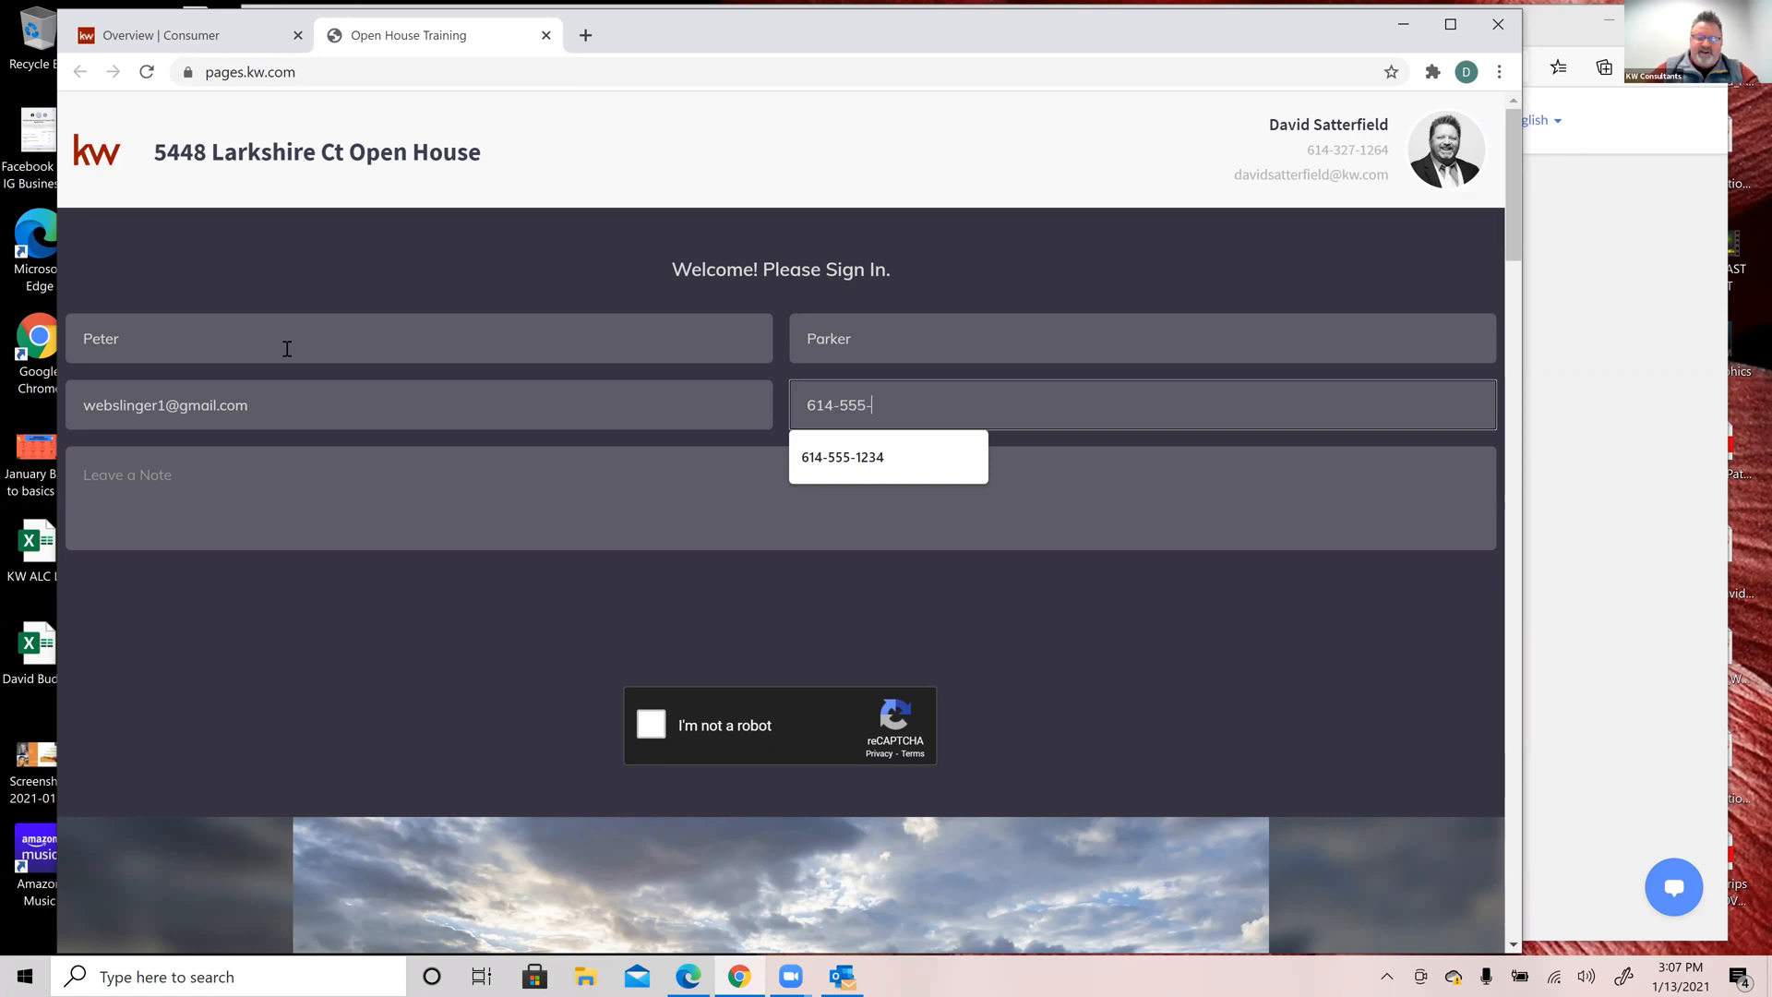
{"action": "type", "text": "0123"}
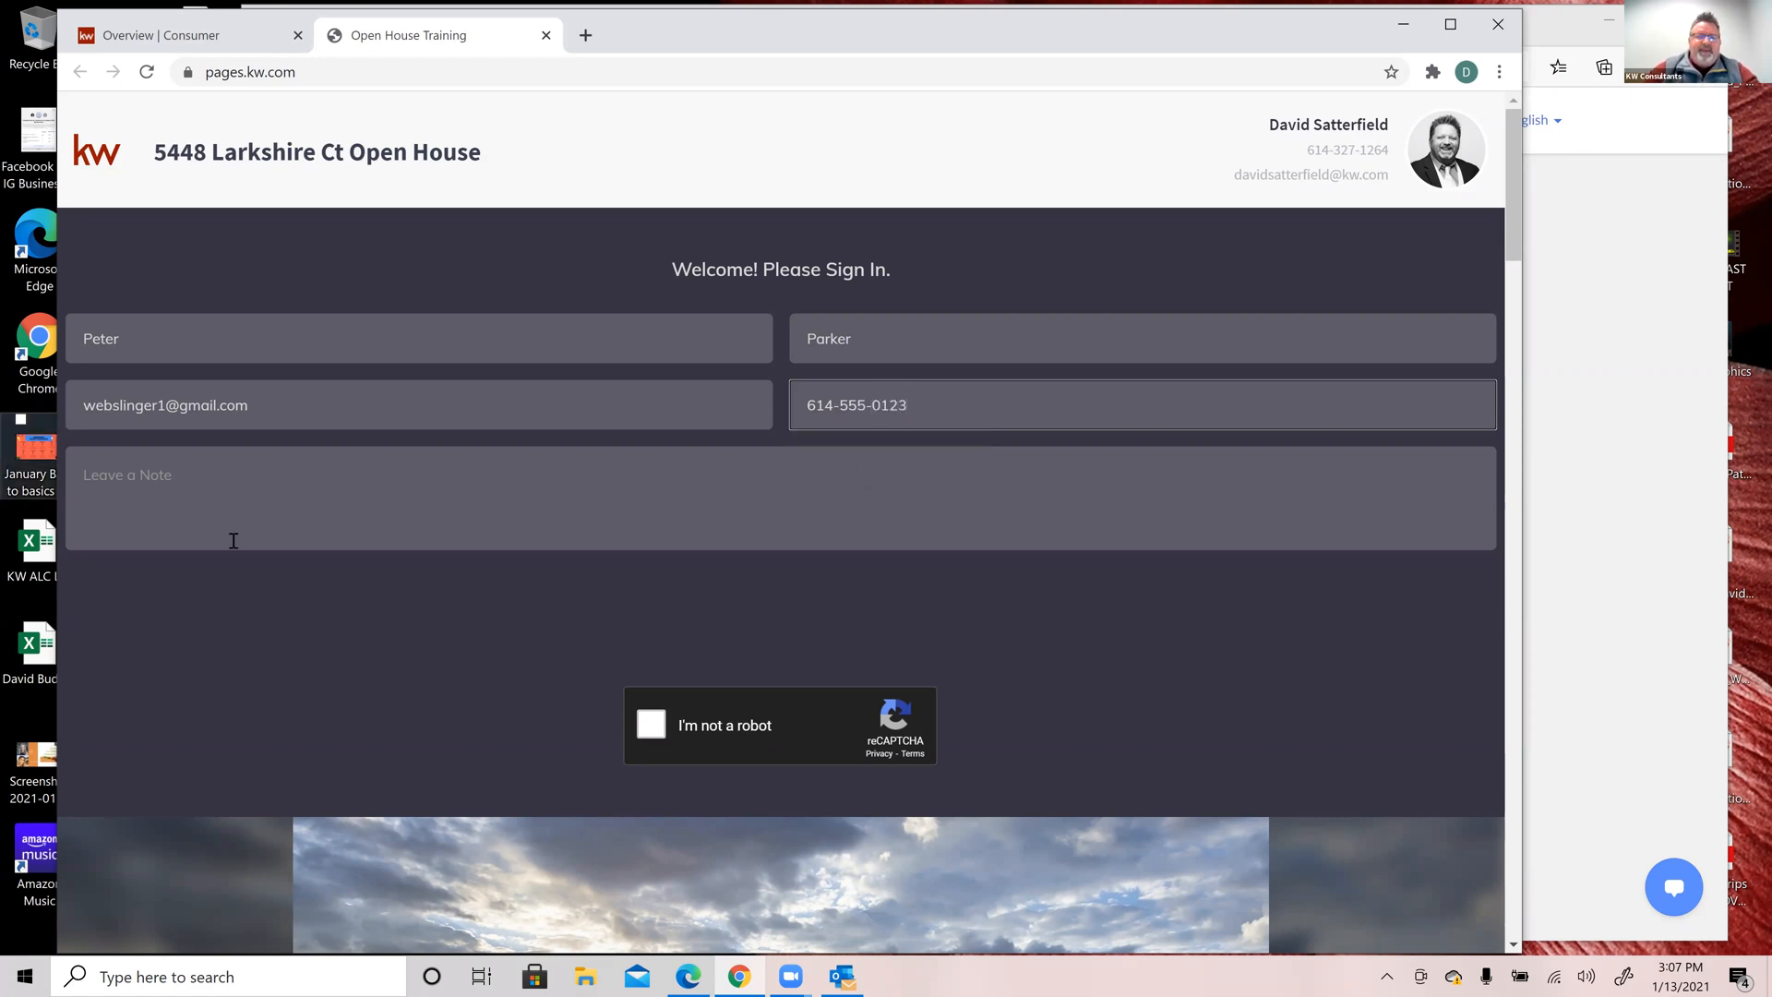
Step: Add the note 'Does everything a spider can!', submit the sign-in, and reload for a blank form
{"action": "left_click", "coordinate": [250, 497]}
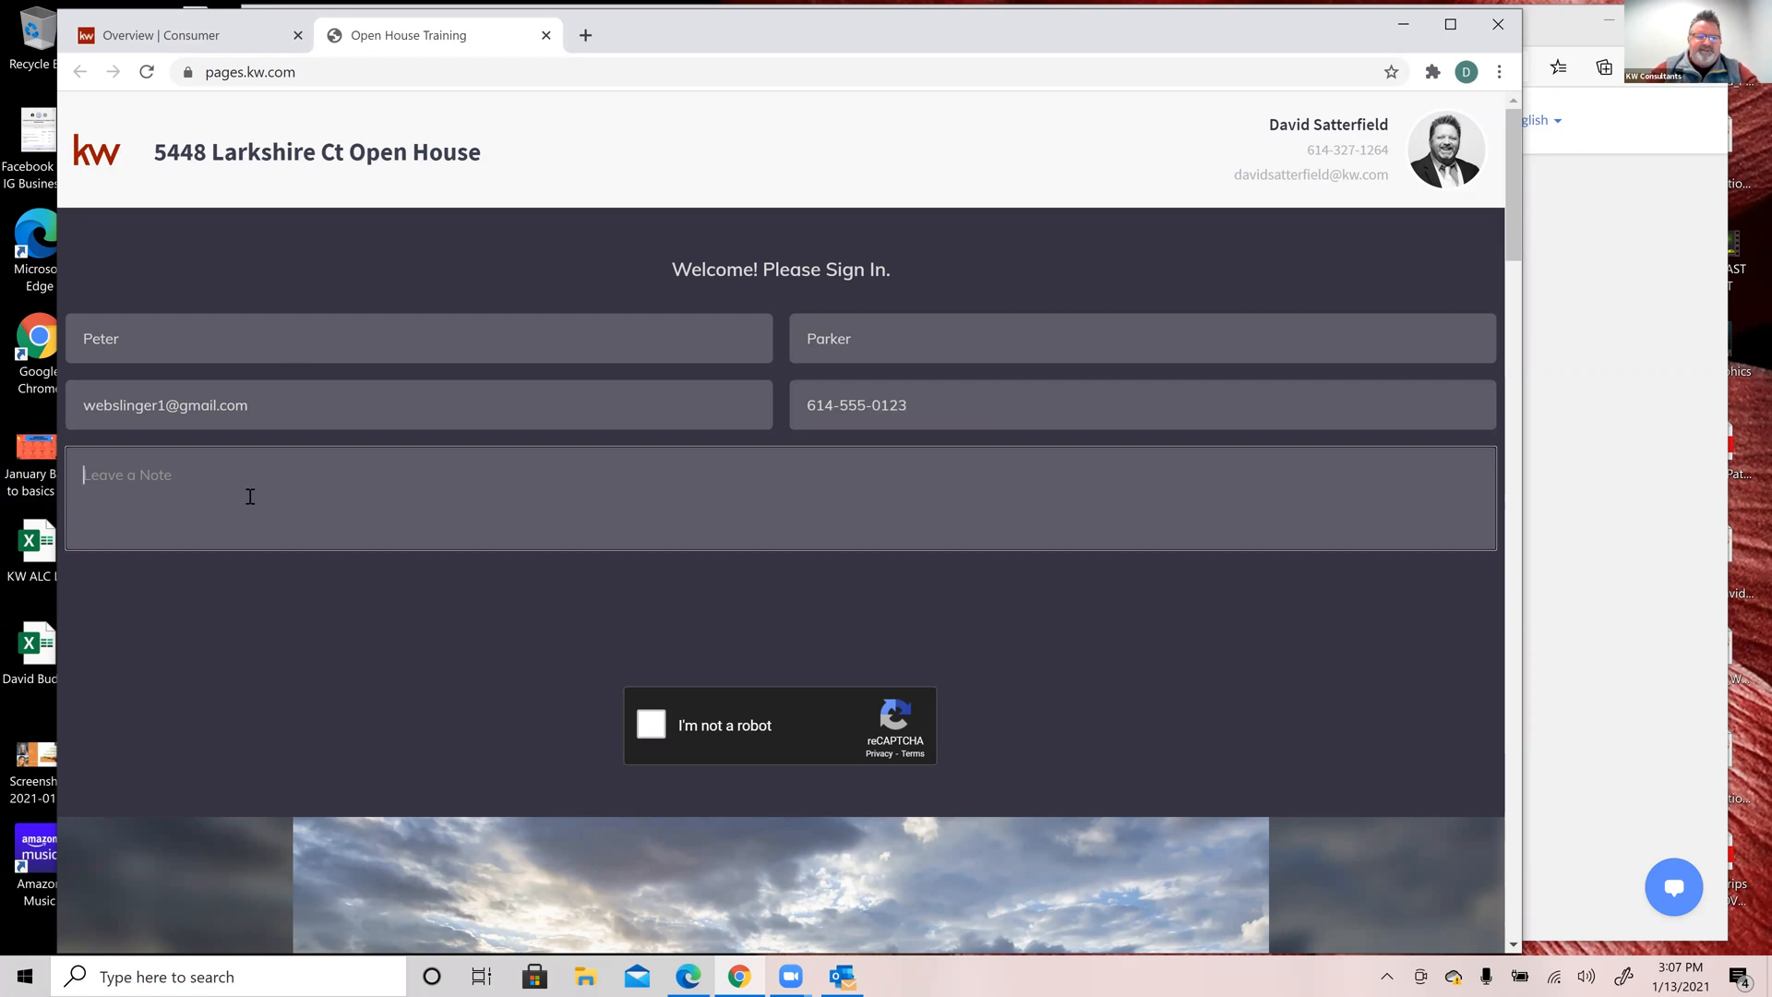
{"action": "type", "text": "Does everything a spider"}
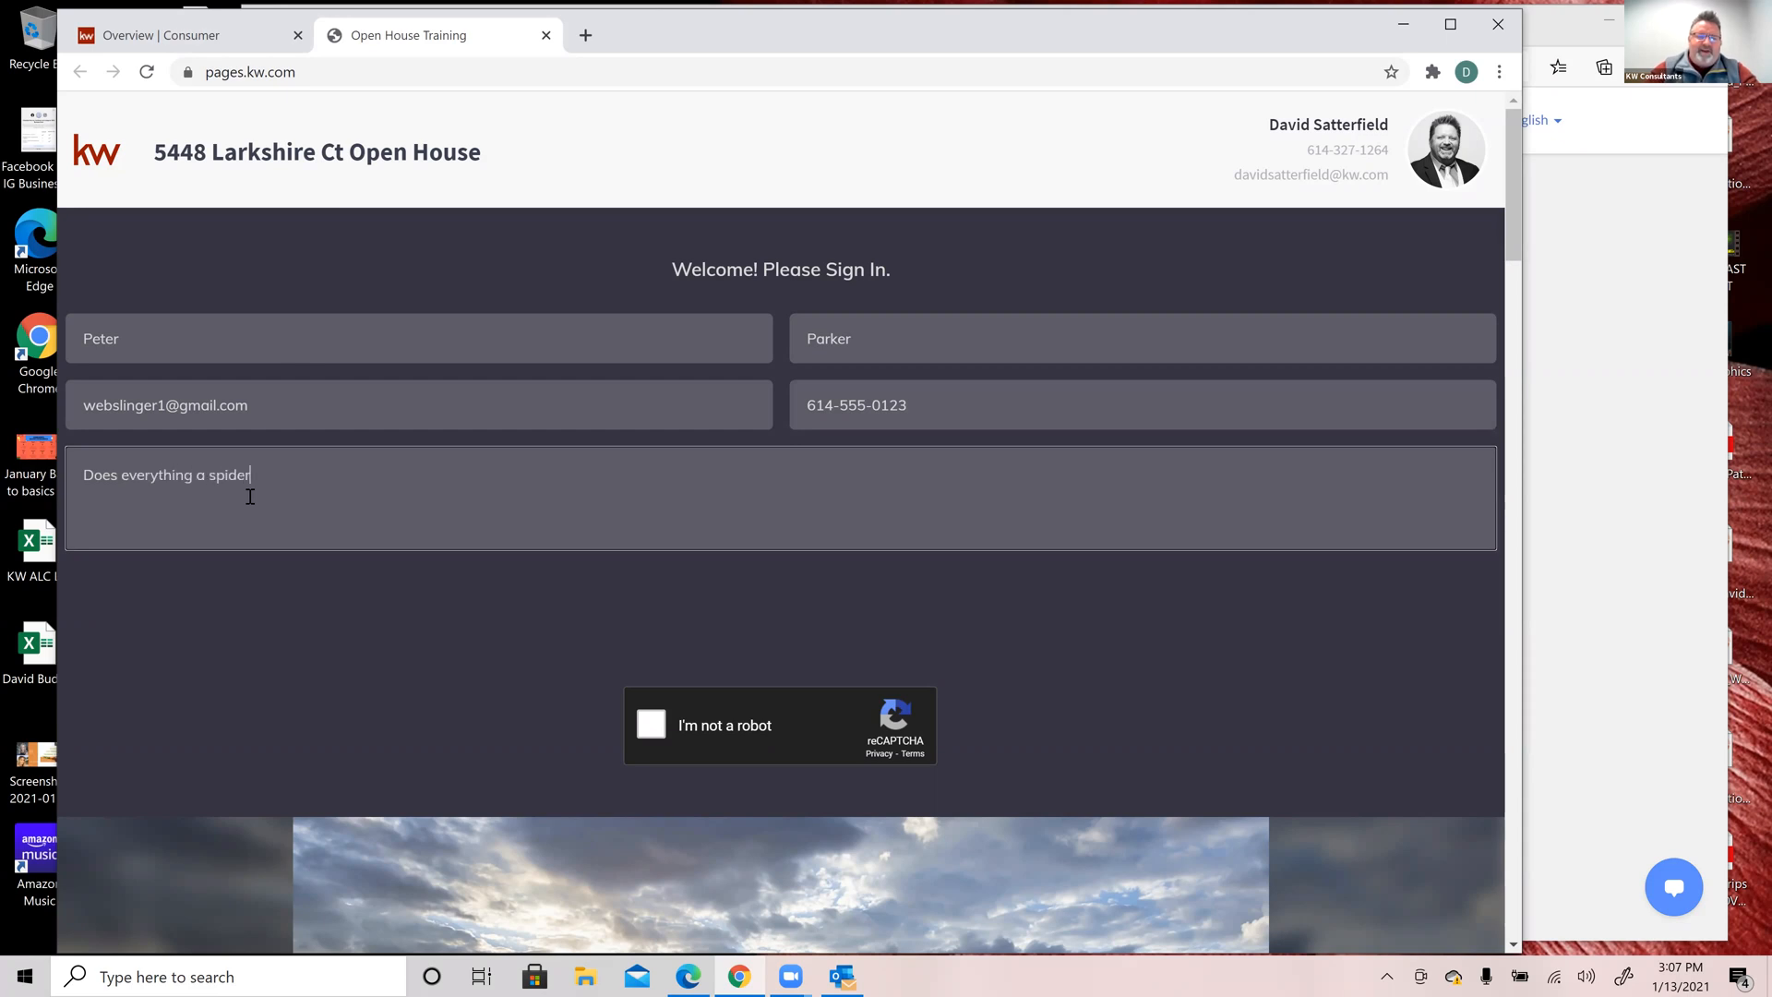
{"action": "type", "text": " can!"}
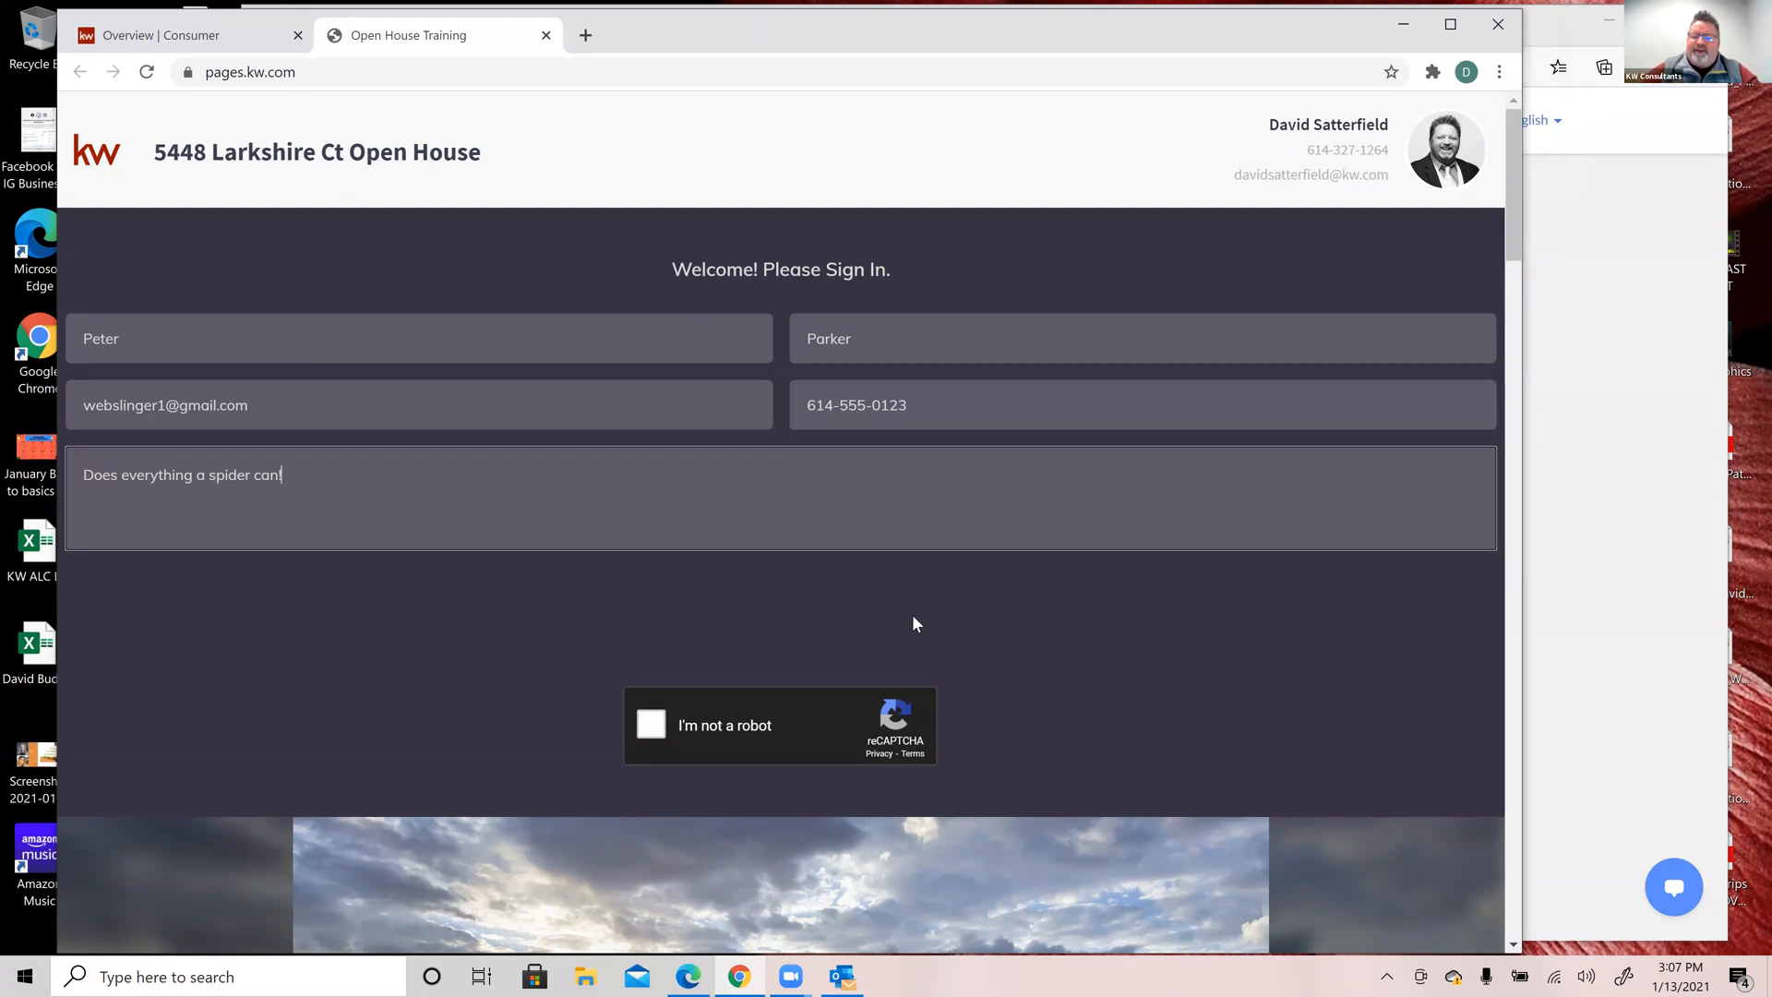
{"action": "left_click", "coordinate": [736, 703]}
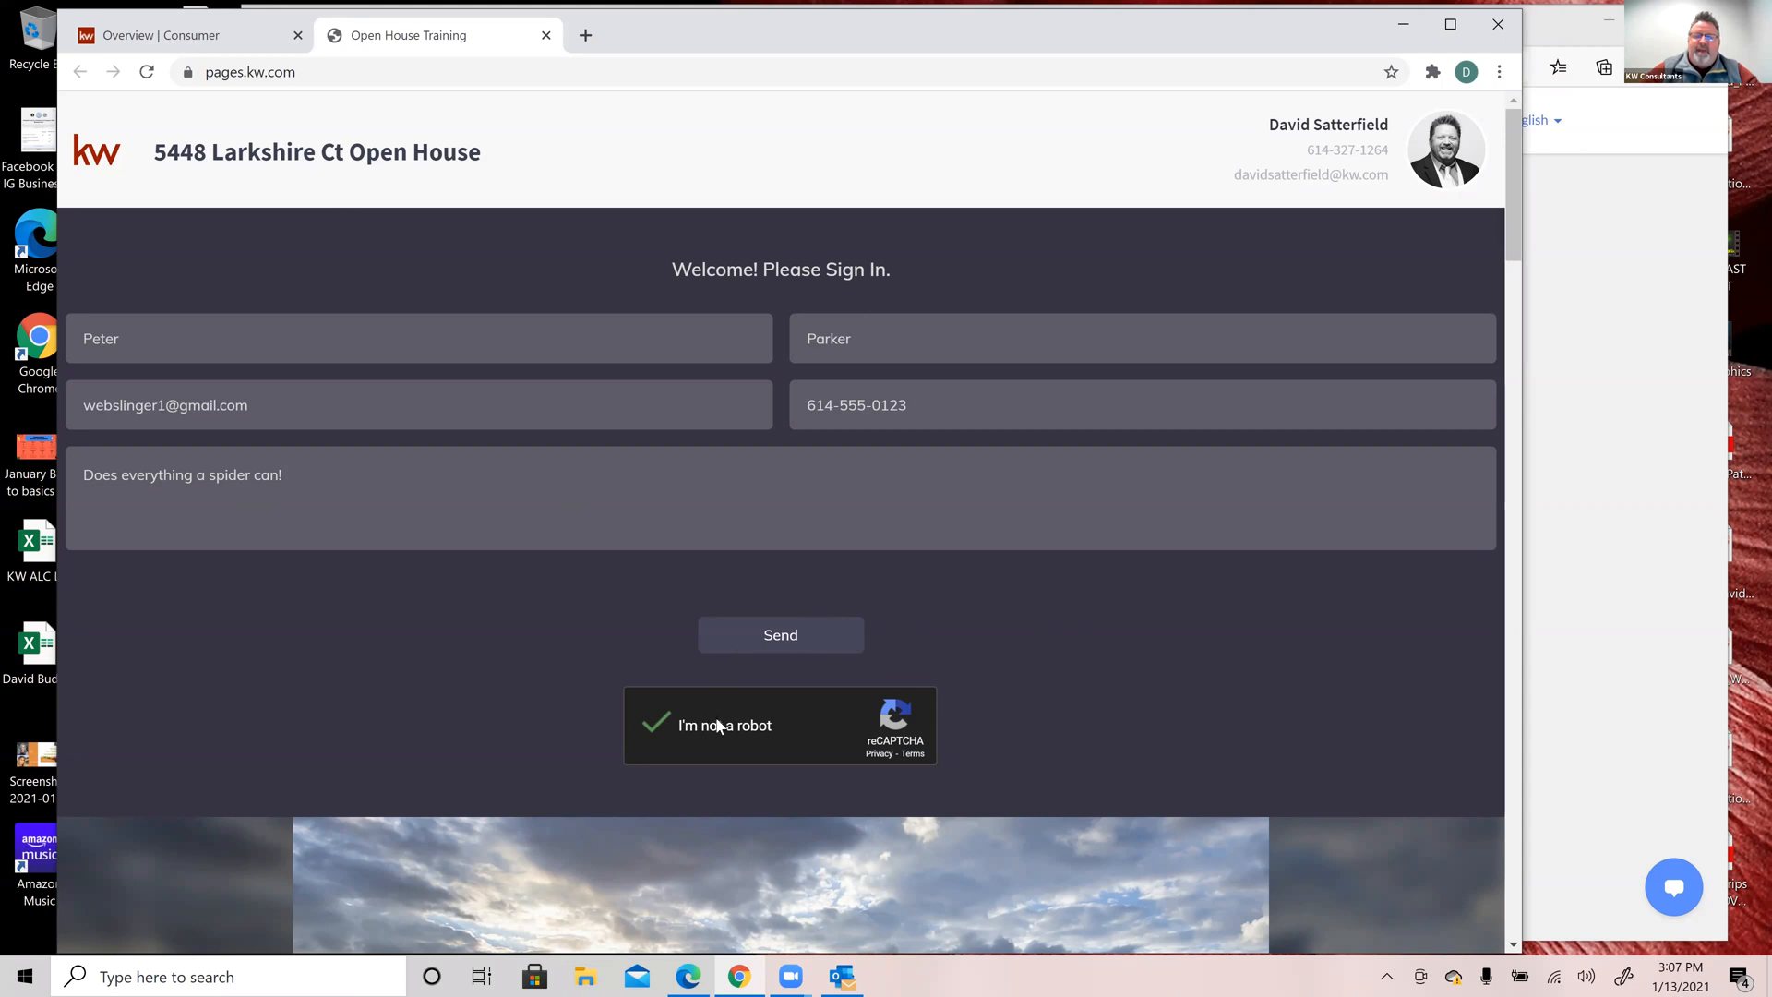
{"action": "left_click", "coordinate": [794, 639]}
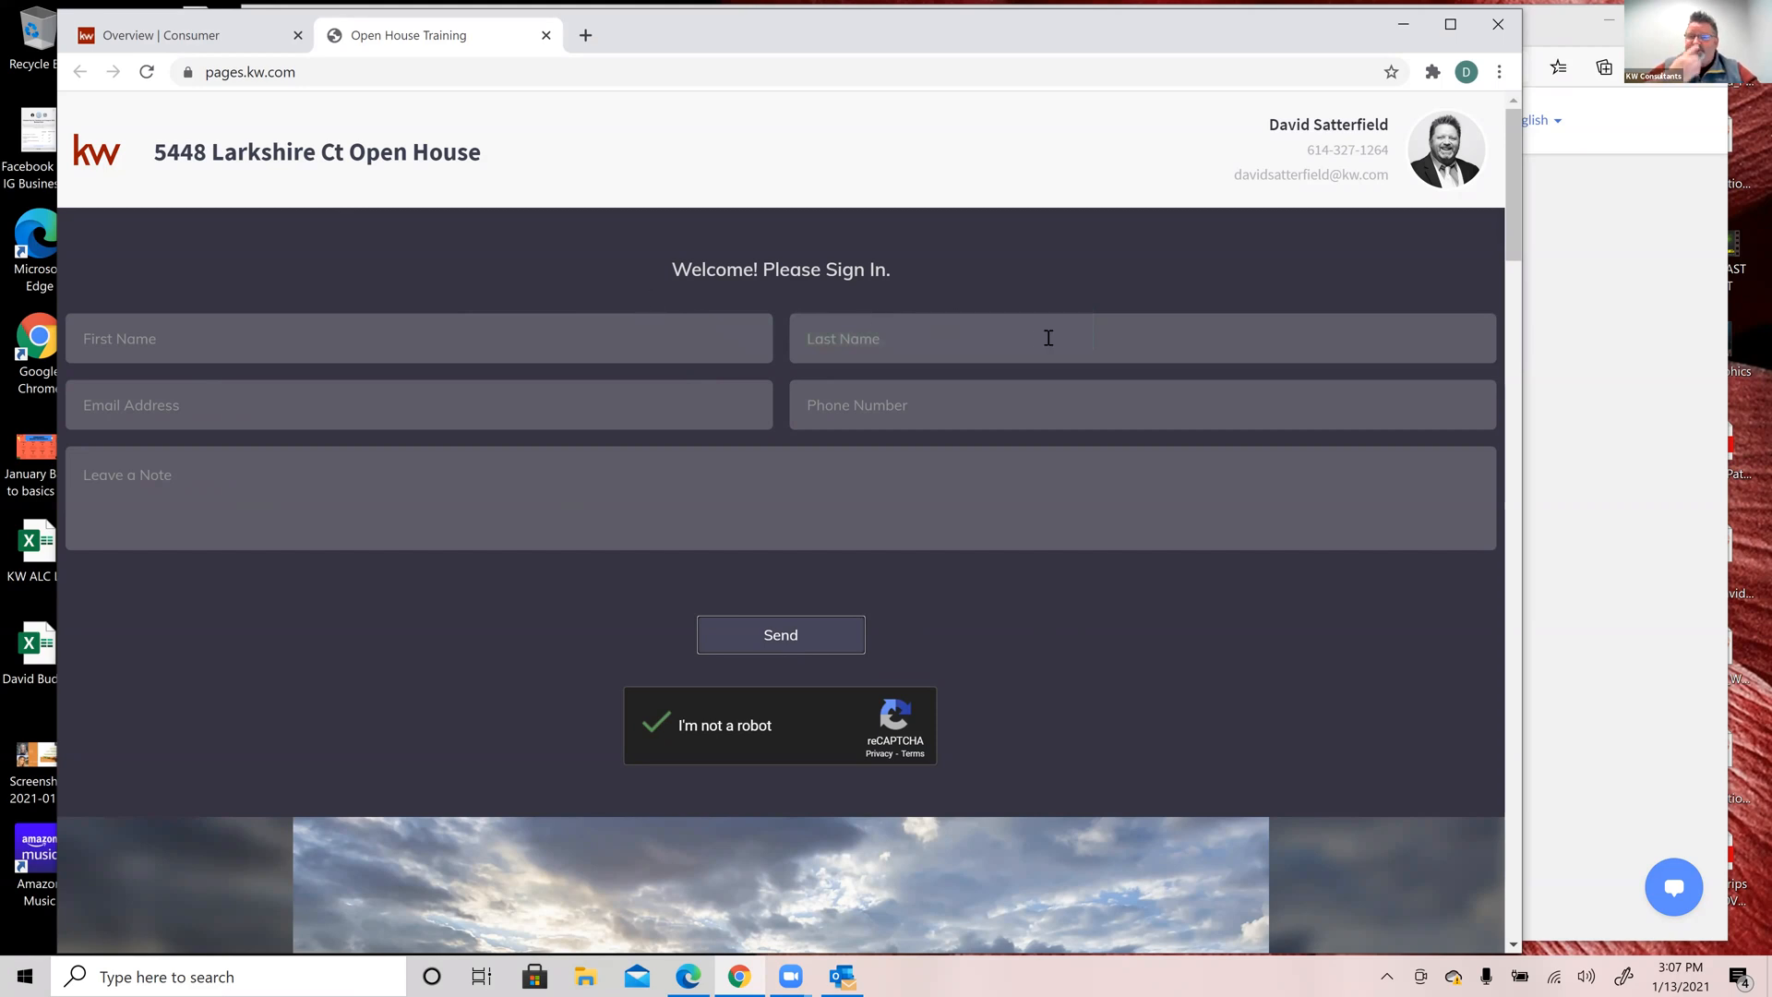
{"action": "left_click", "coordinate": [147, 73]}
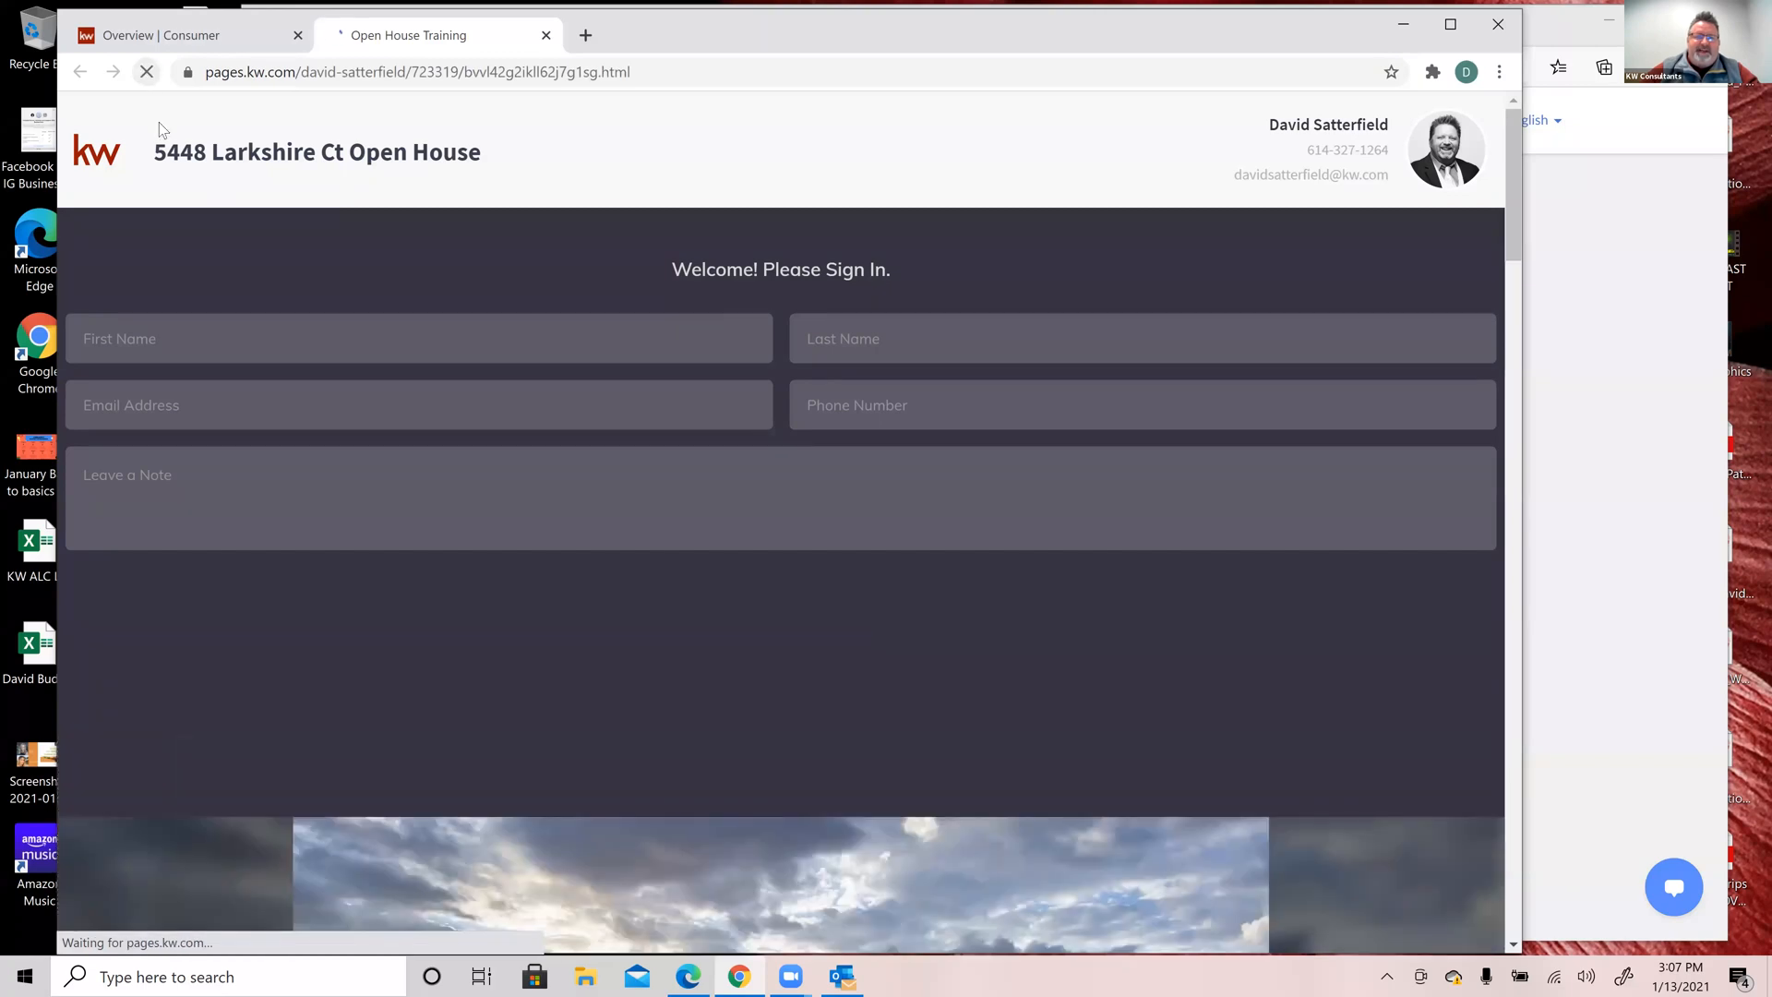
Step: Enter the second test visitor's first name, last name, email and phone number
{"action": "left_click", "coordinate": [194, 347]}
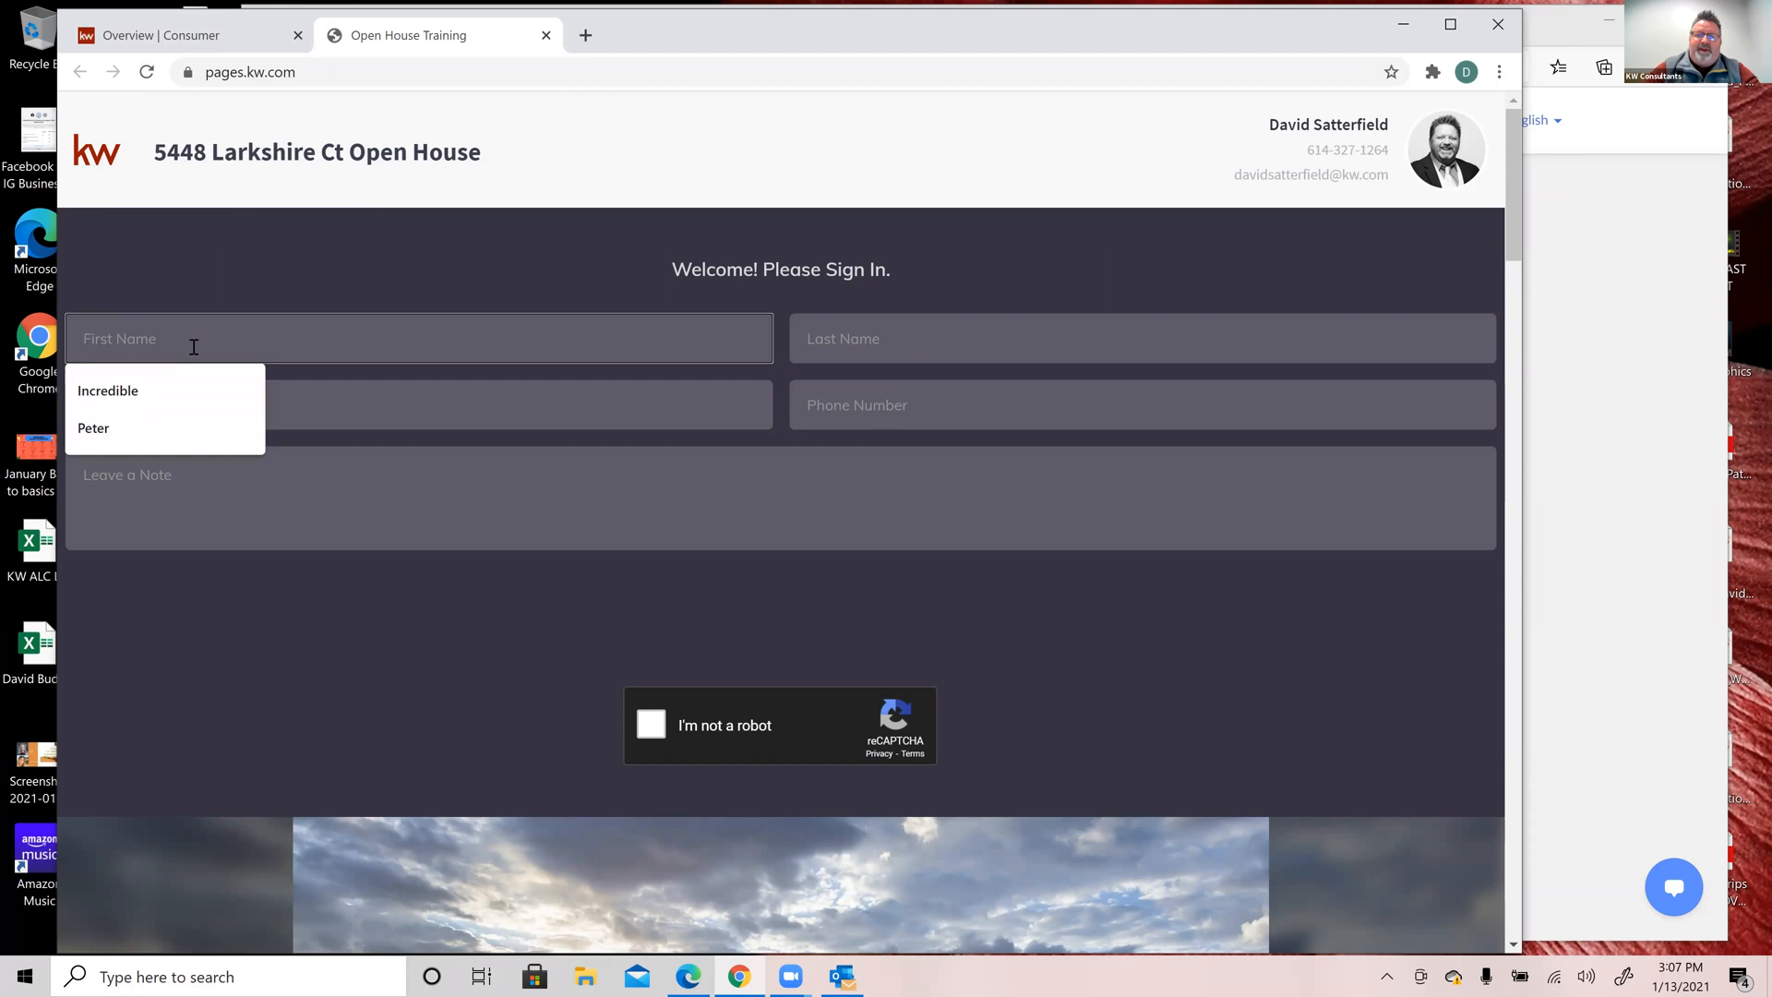
{"action": "type", "text": "Professor"}
{"action": "key", "text": "Tab"}
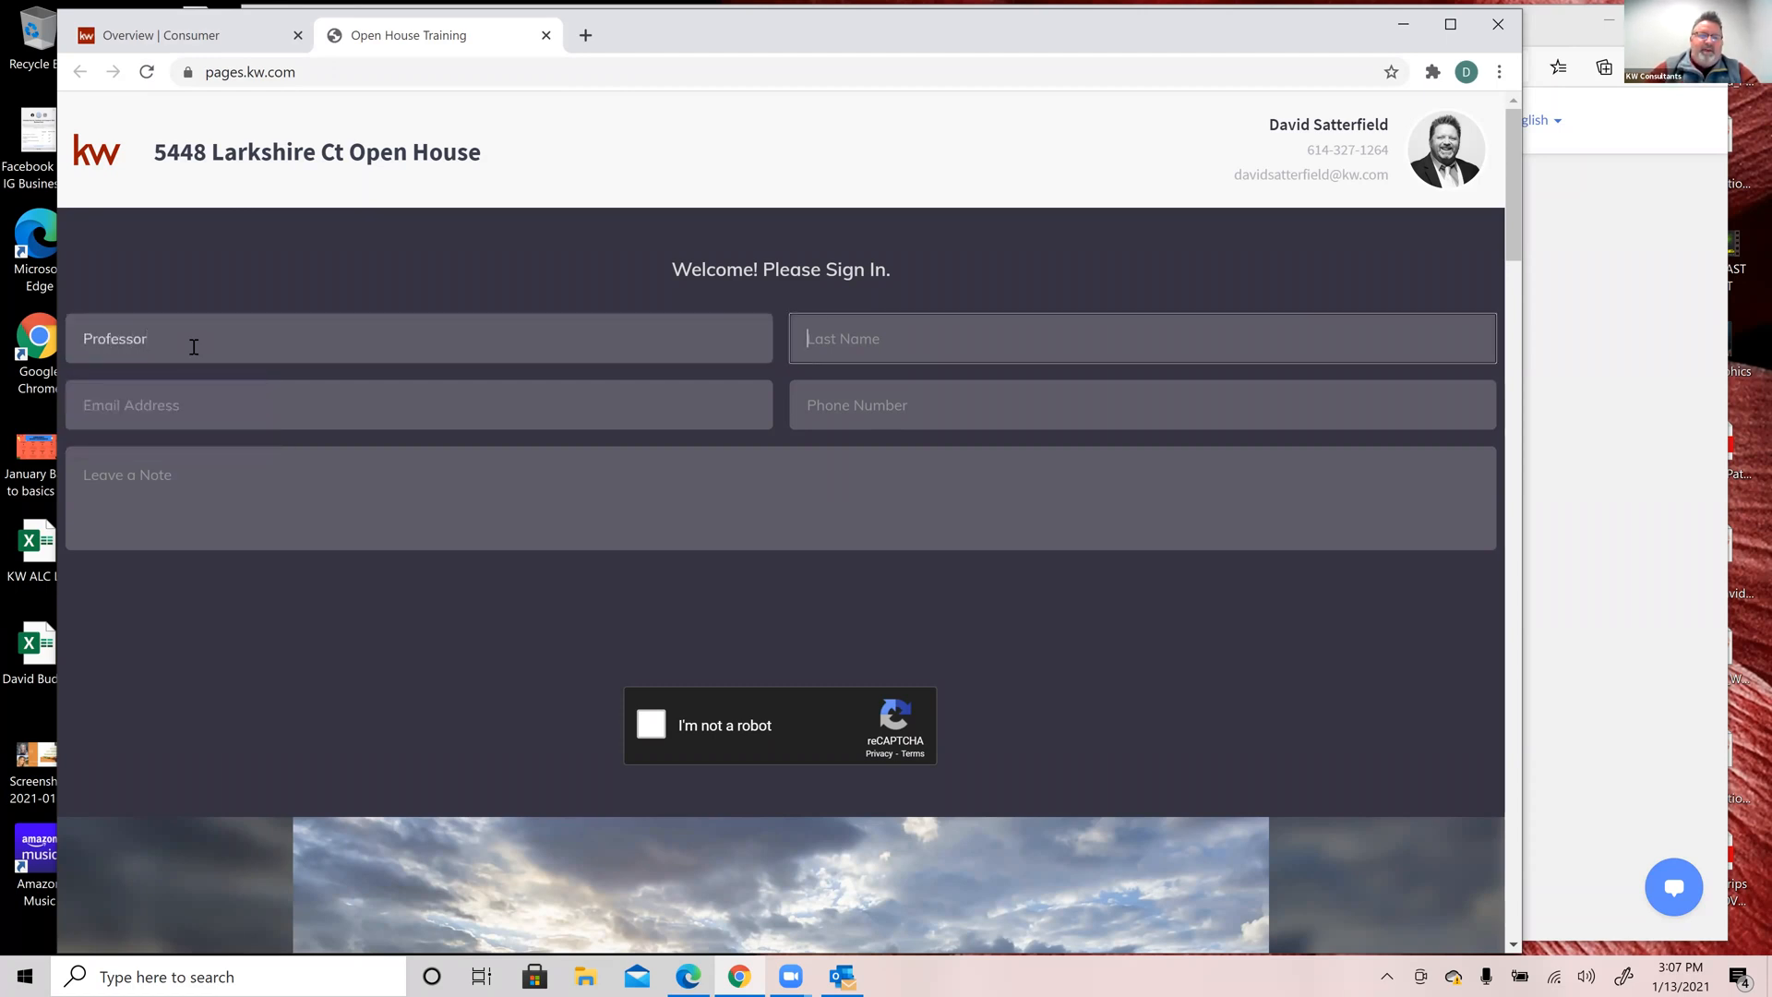
{"action": "type", "text": "Xavier"}
{"action": "key", "text": "Tab"}
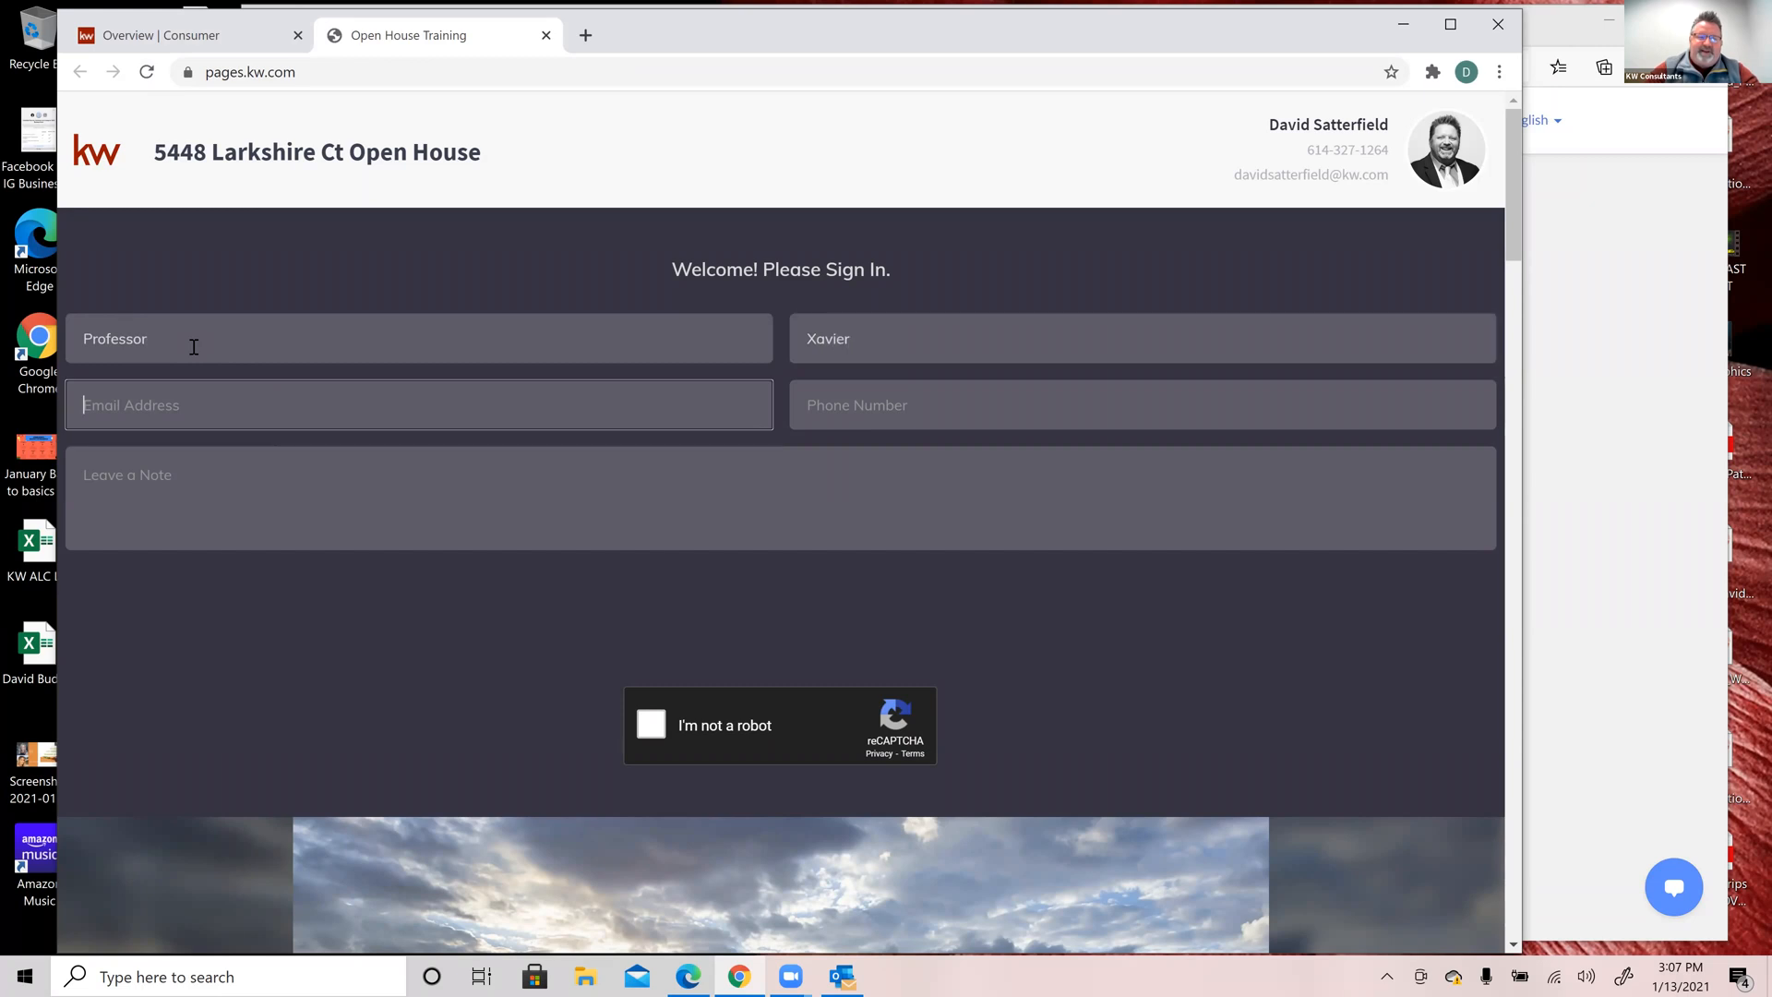
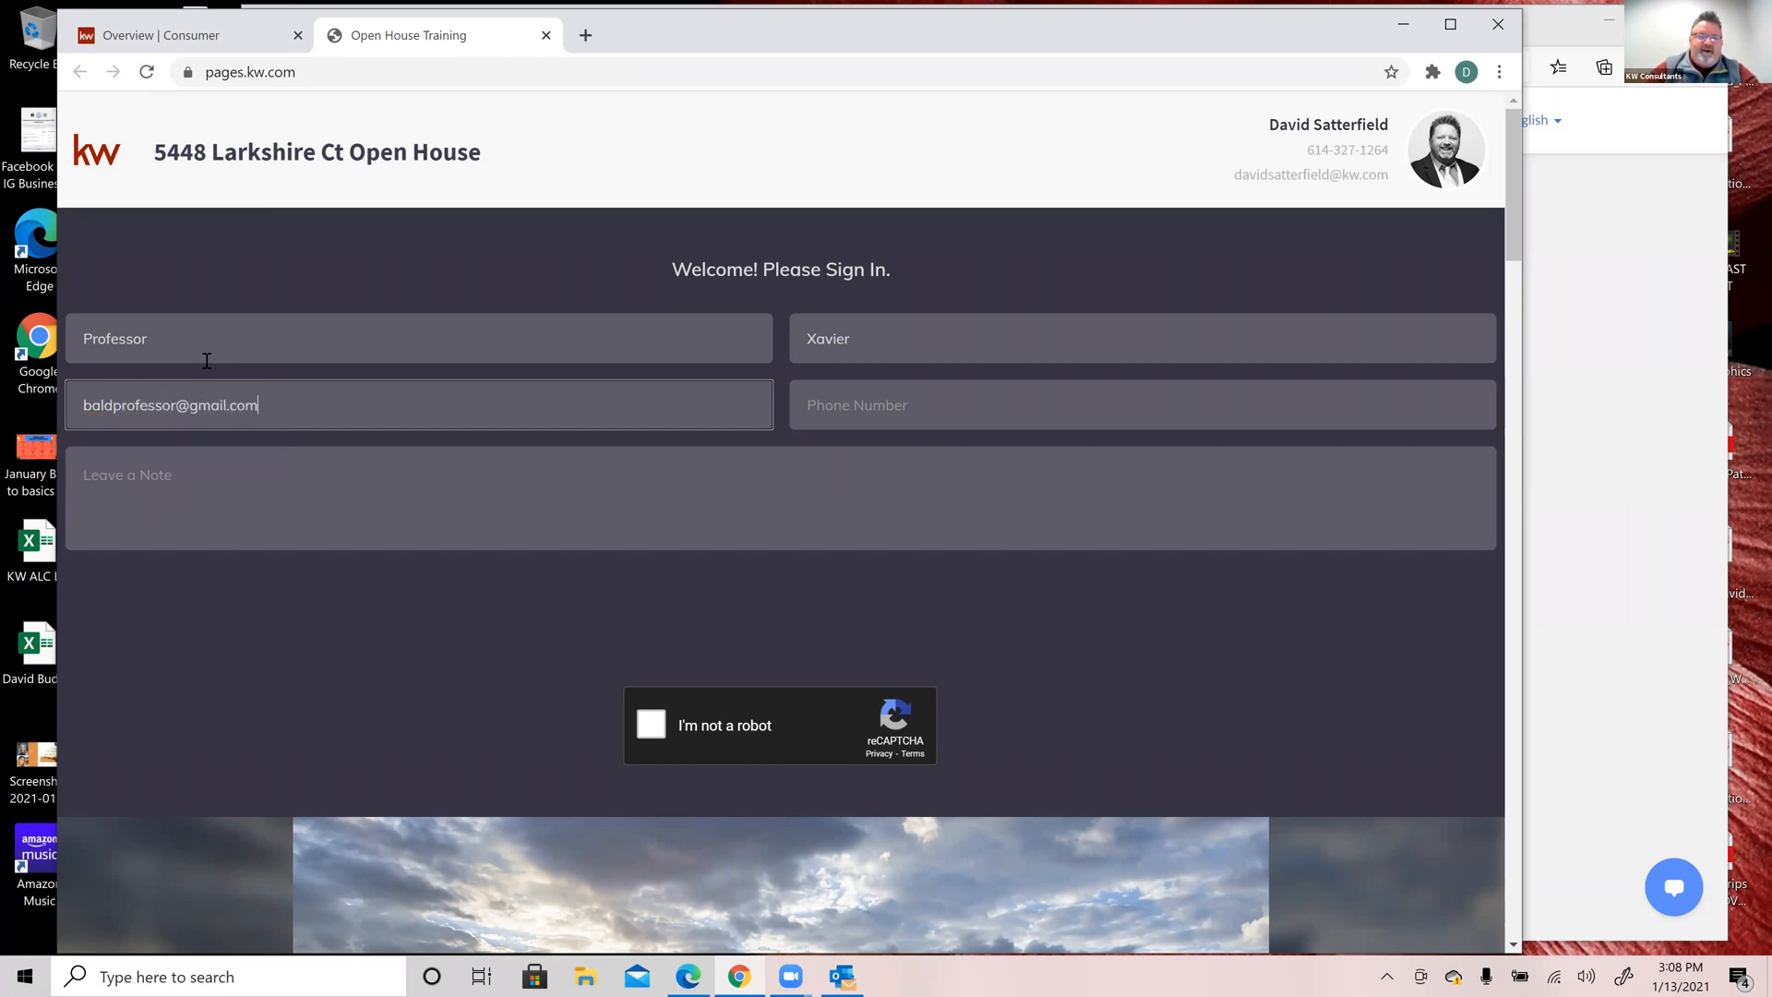
{"action": "key", "text": "Tab"}
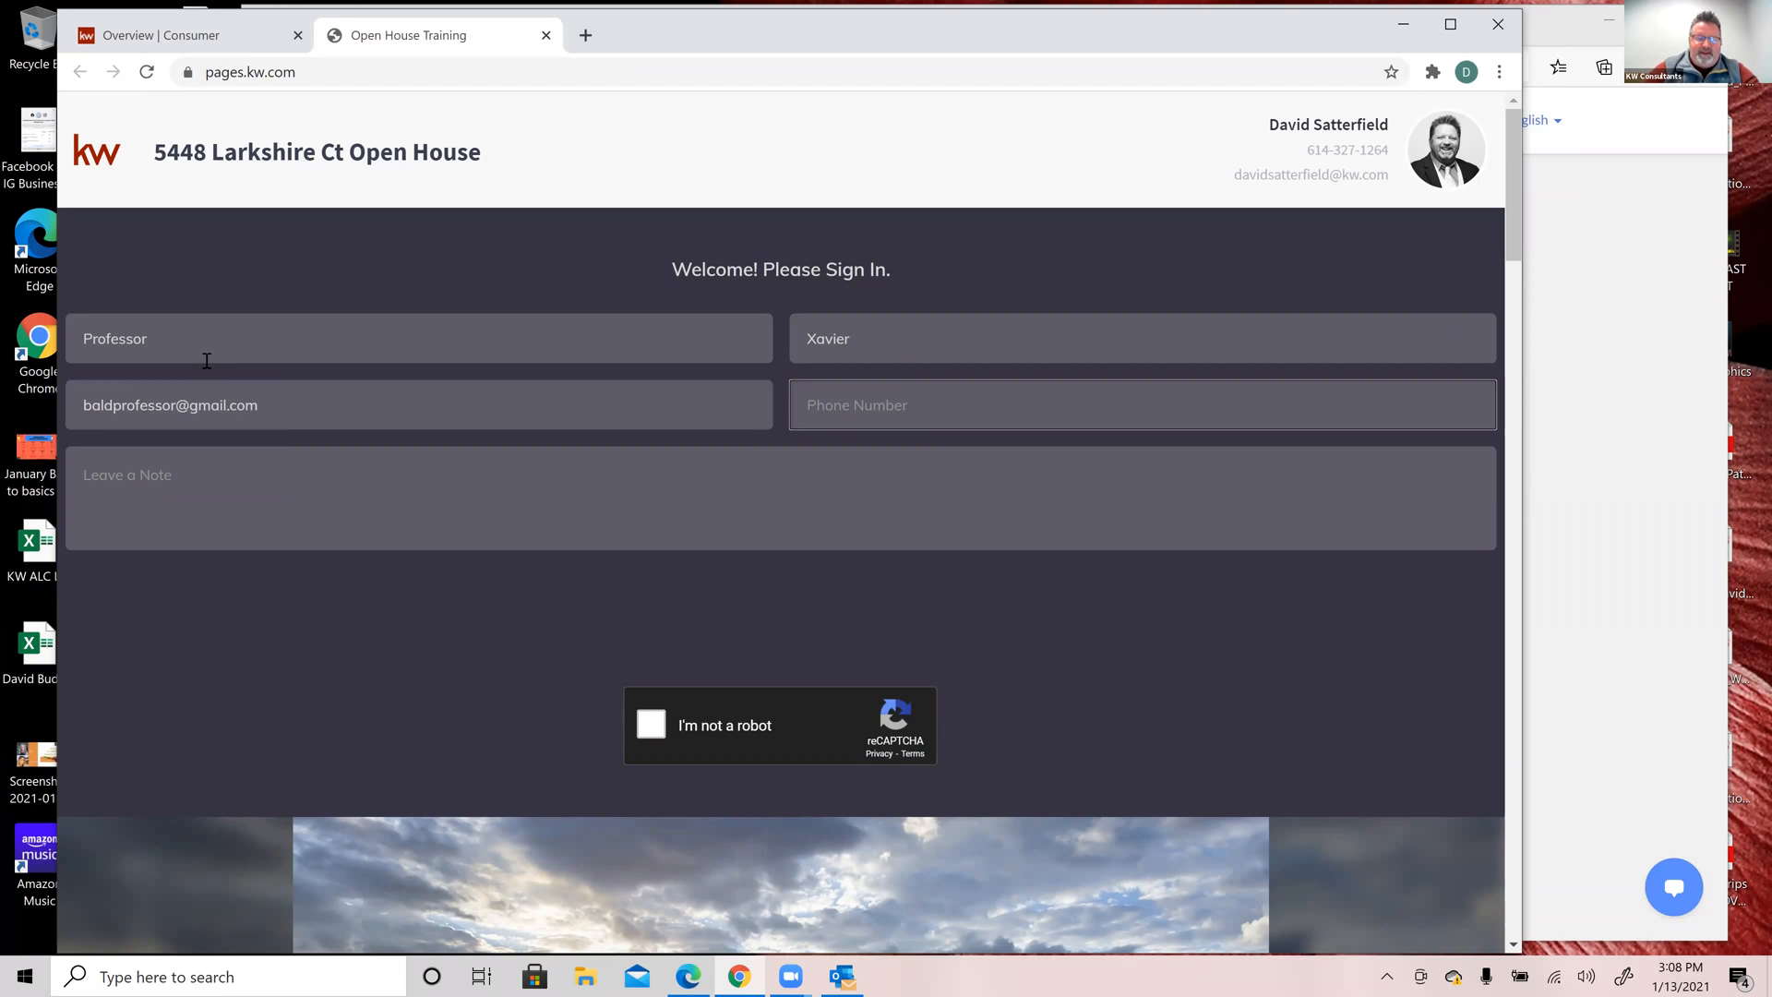
{"action": "type", "text": "614"}
{"action": "key", "text": "BackSpace"}
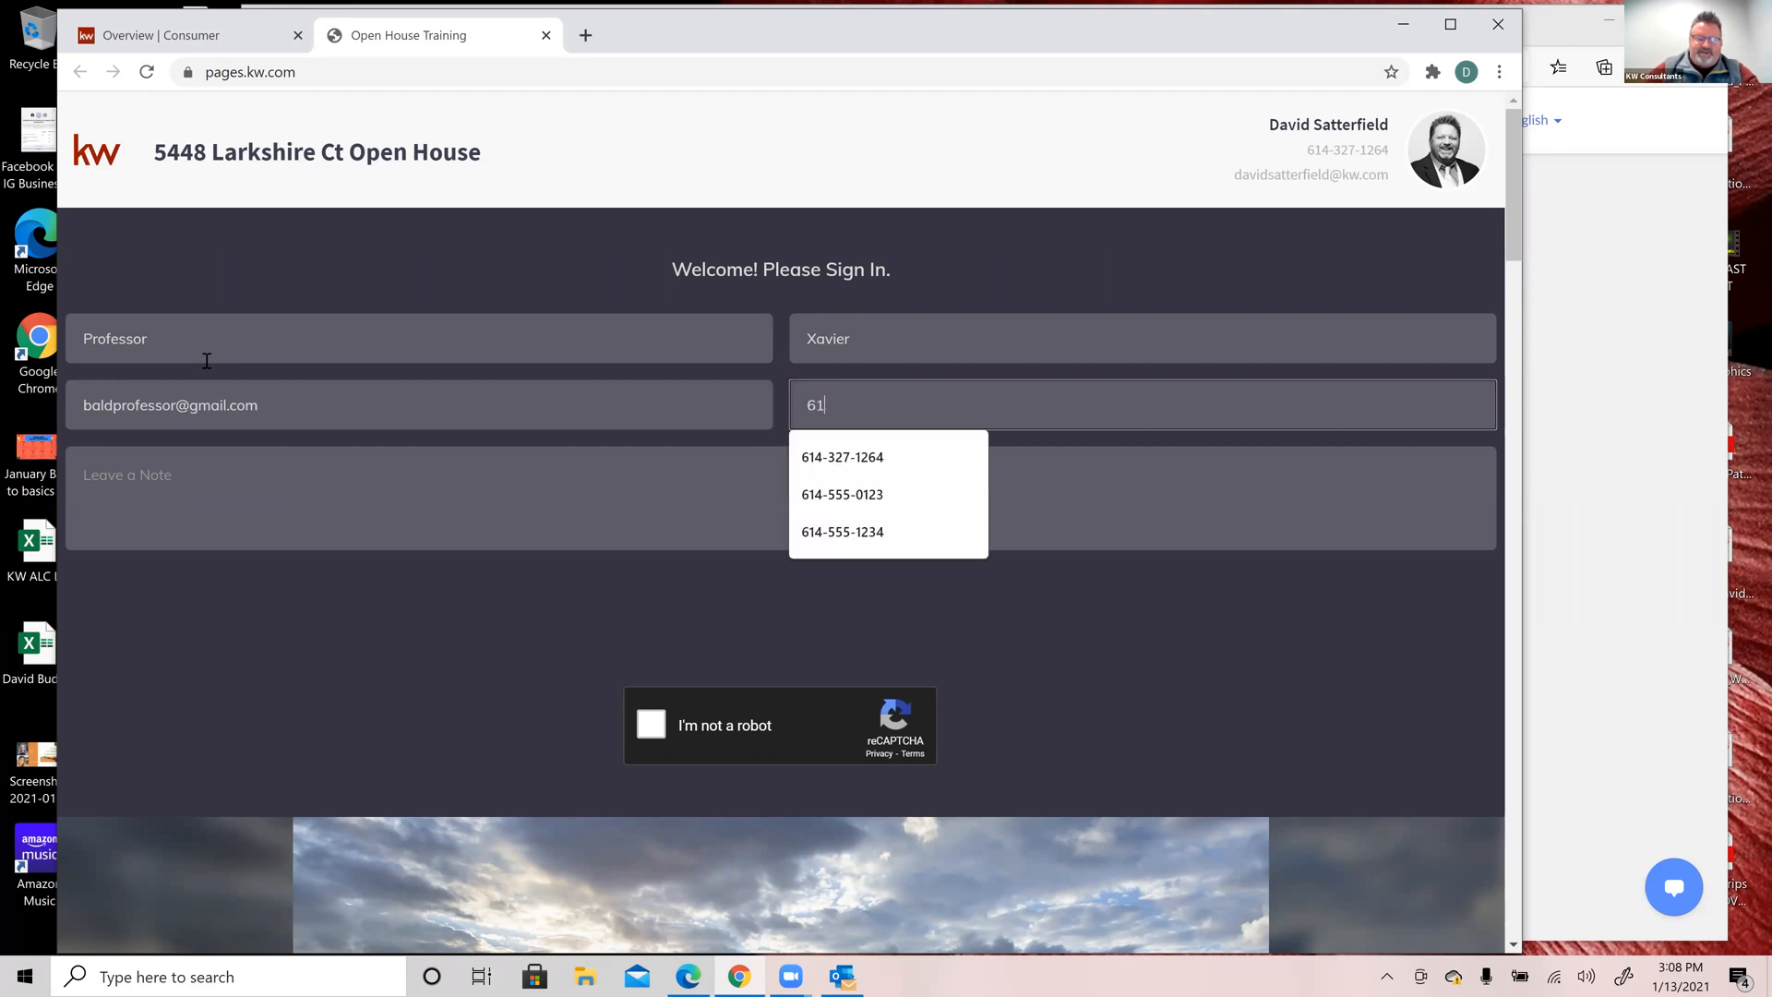
{"action": "type", "text": "4-555"}
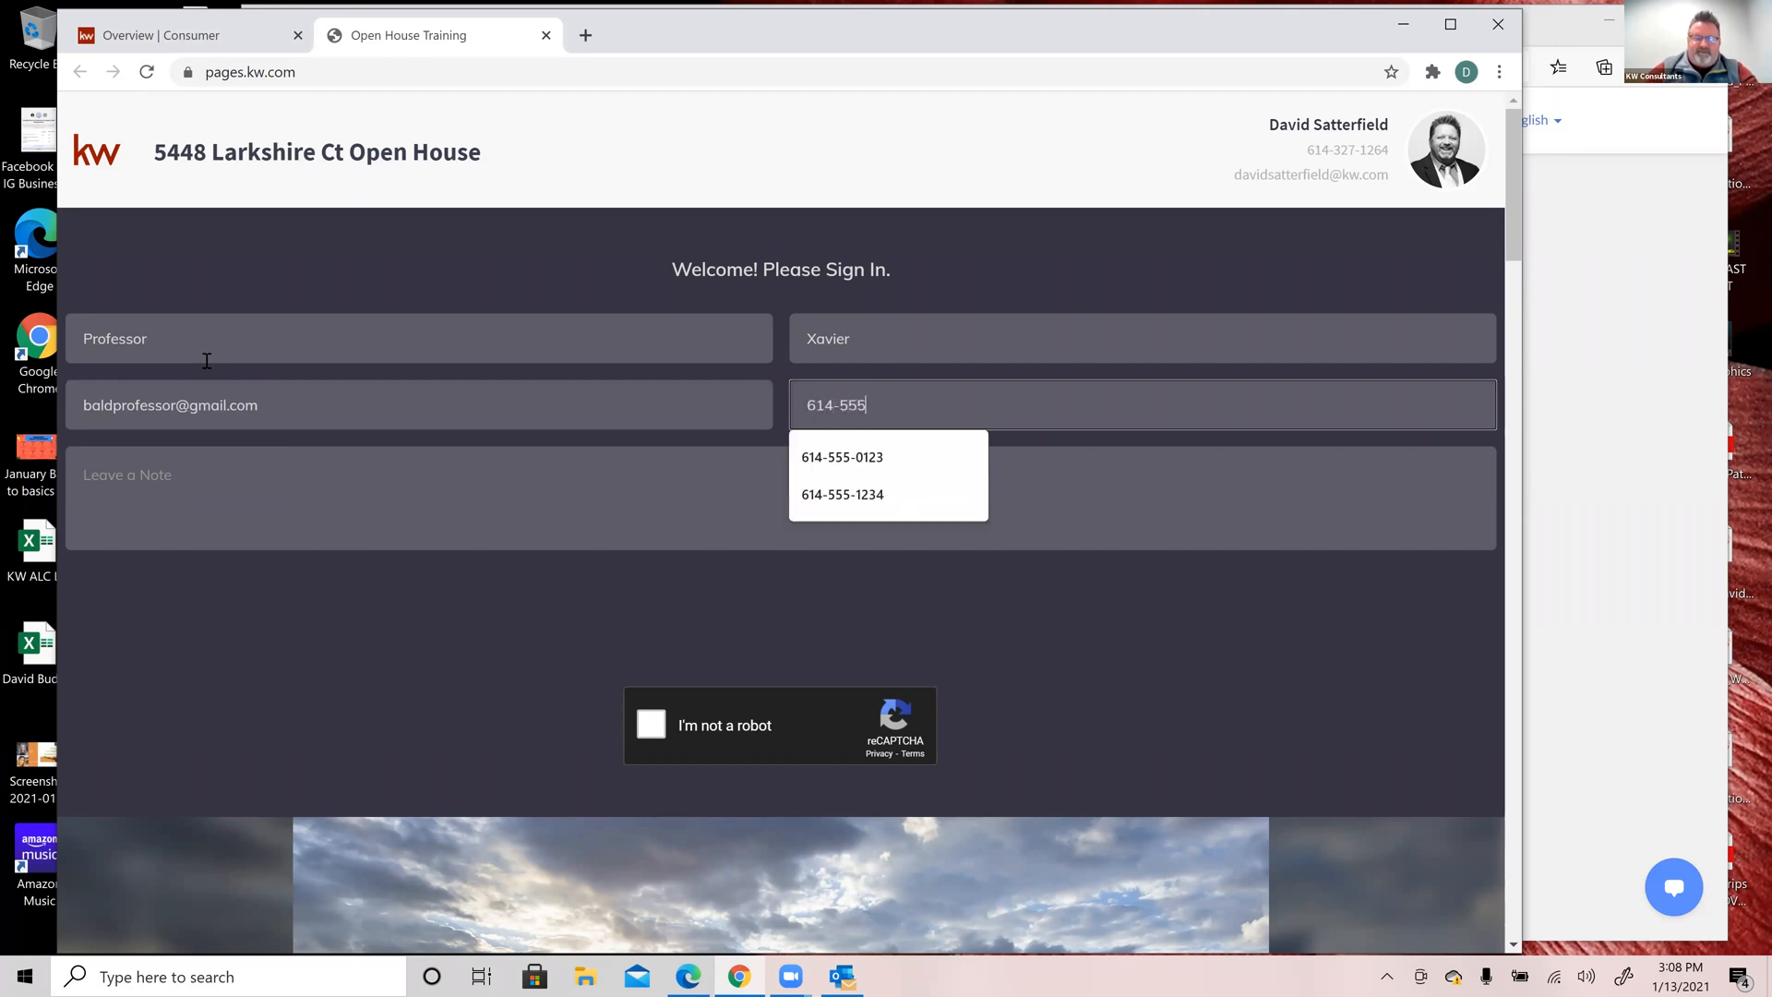
{"action": "type", "text": "-1357"}
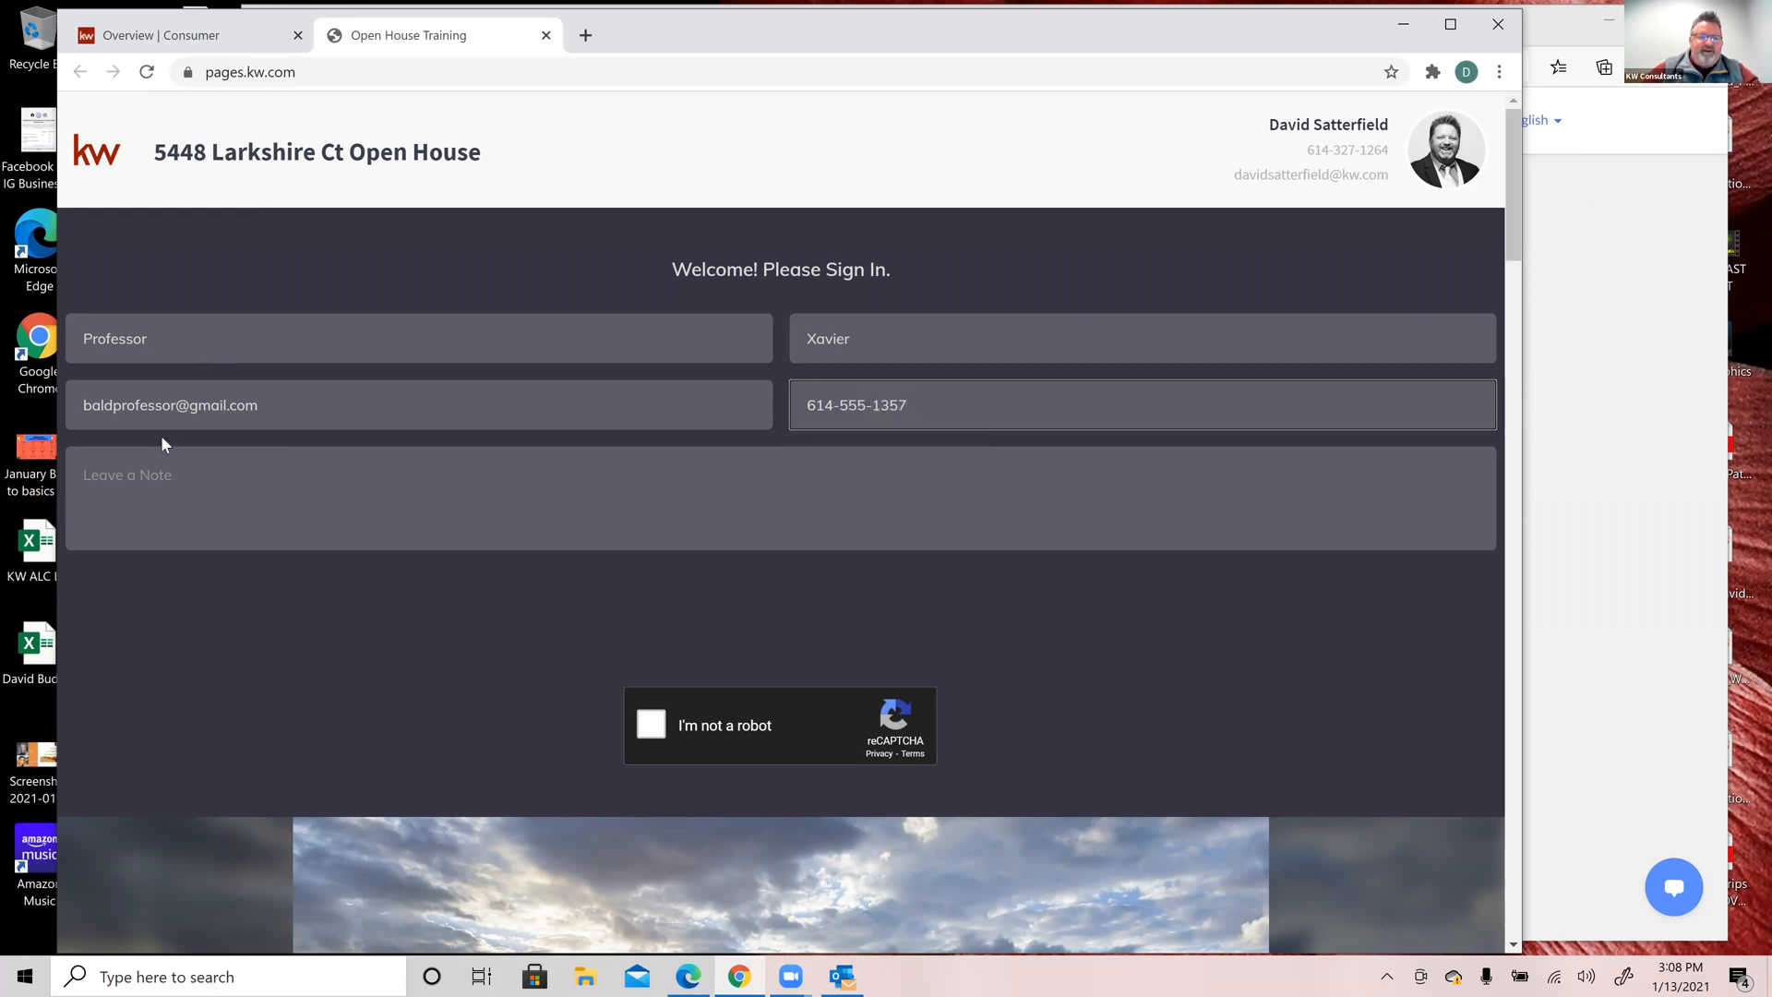
Step: Add the note 'This house would be great for my X-Men team!', pass reCAPTCHA, and send
{"action": "left_click", "coordinate": [181, 481]}
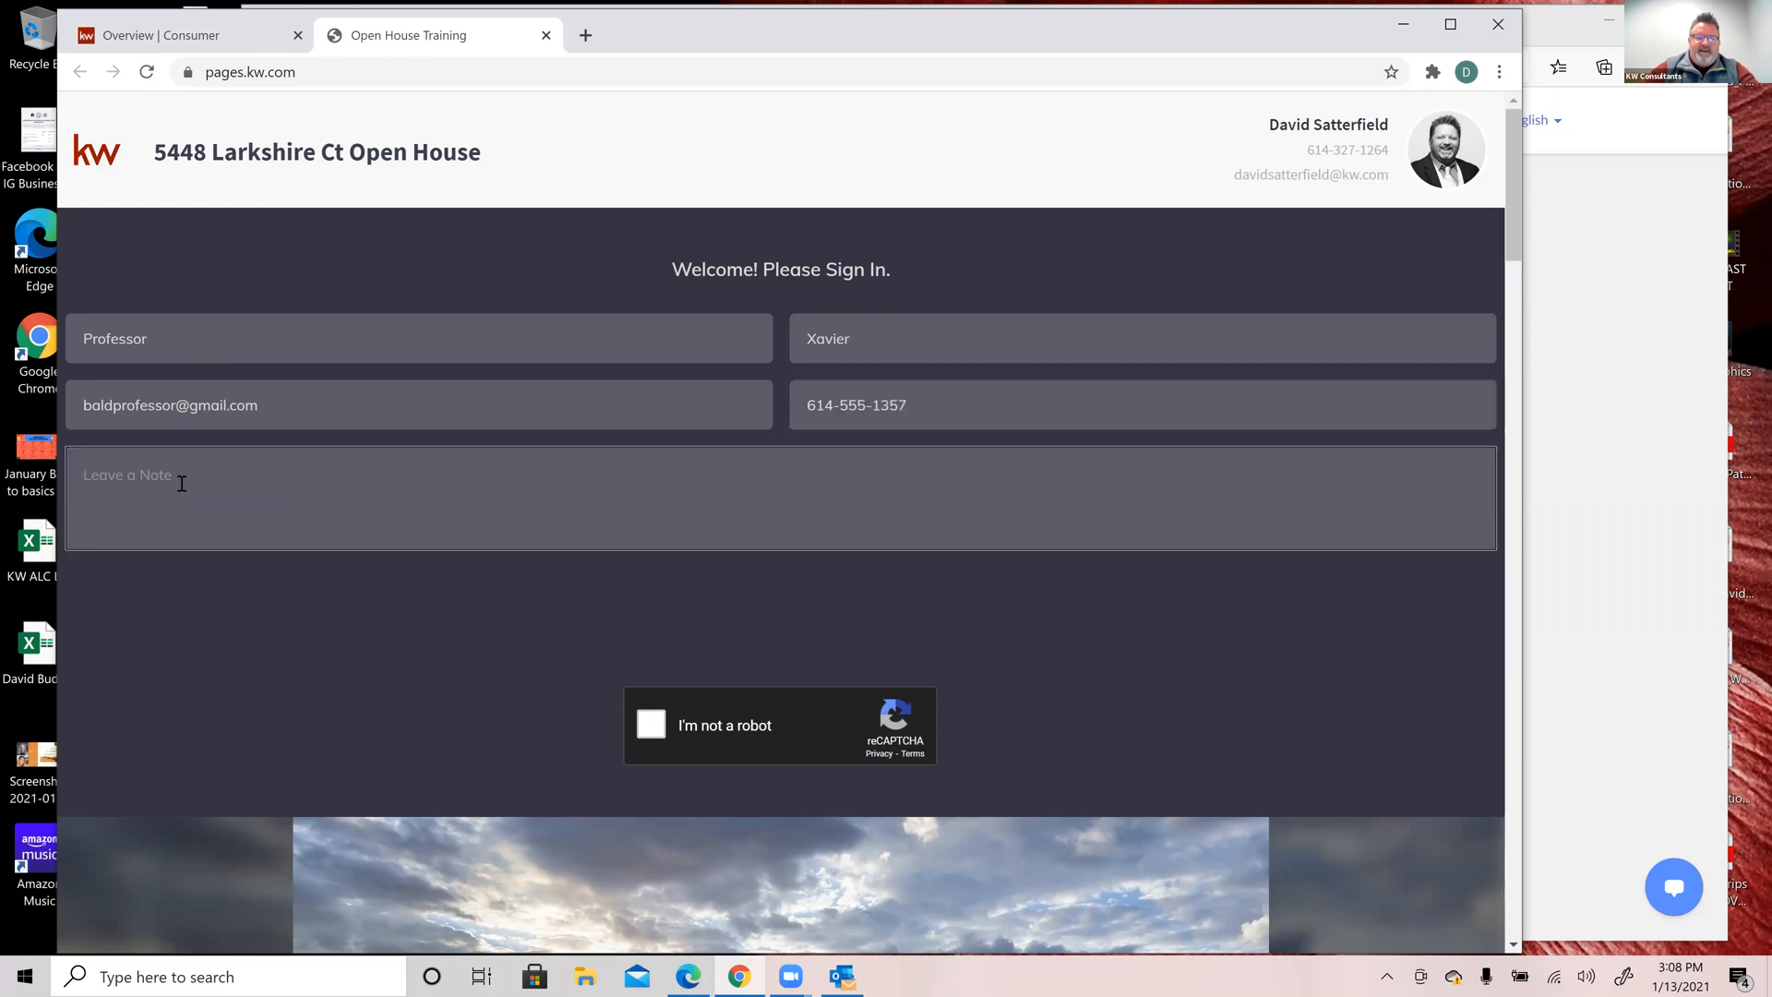
{"action": "type", "text": "This house would be g"}
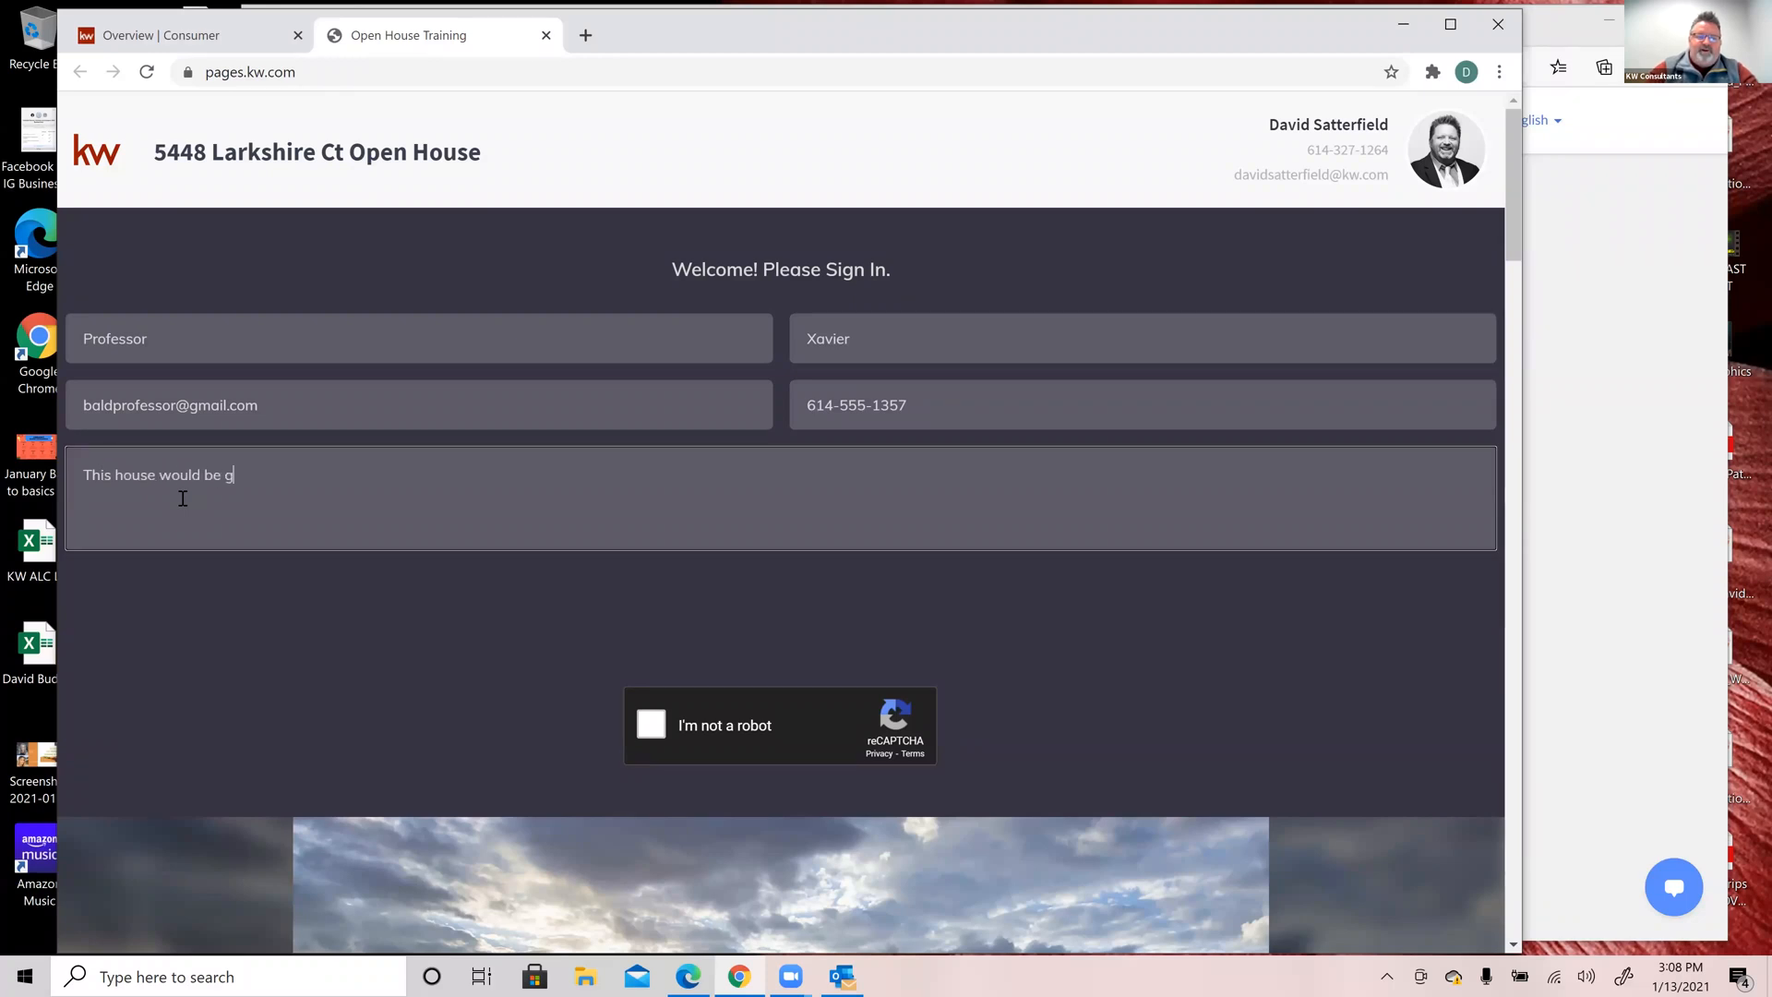
{"action": "type", "text": "reat for my X-Men team!"}
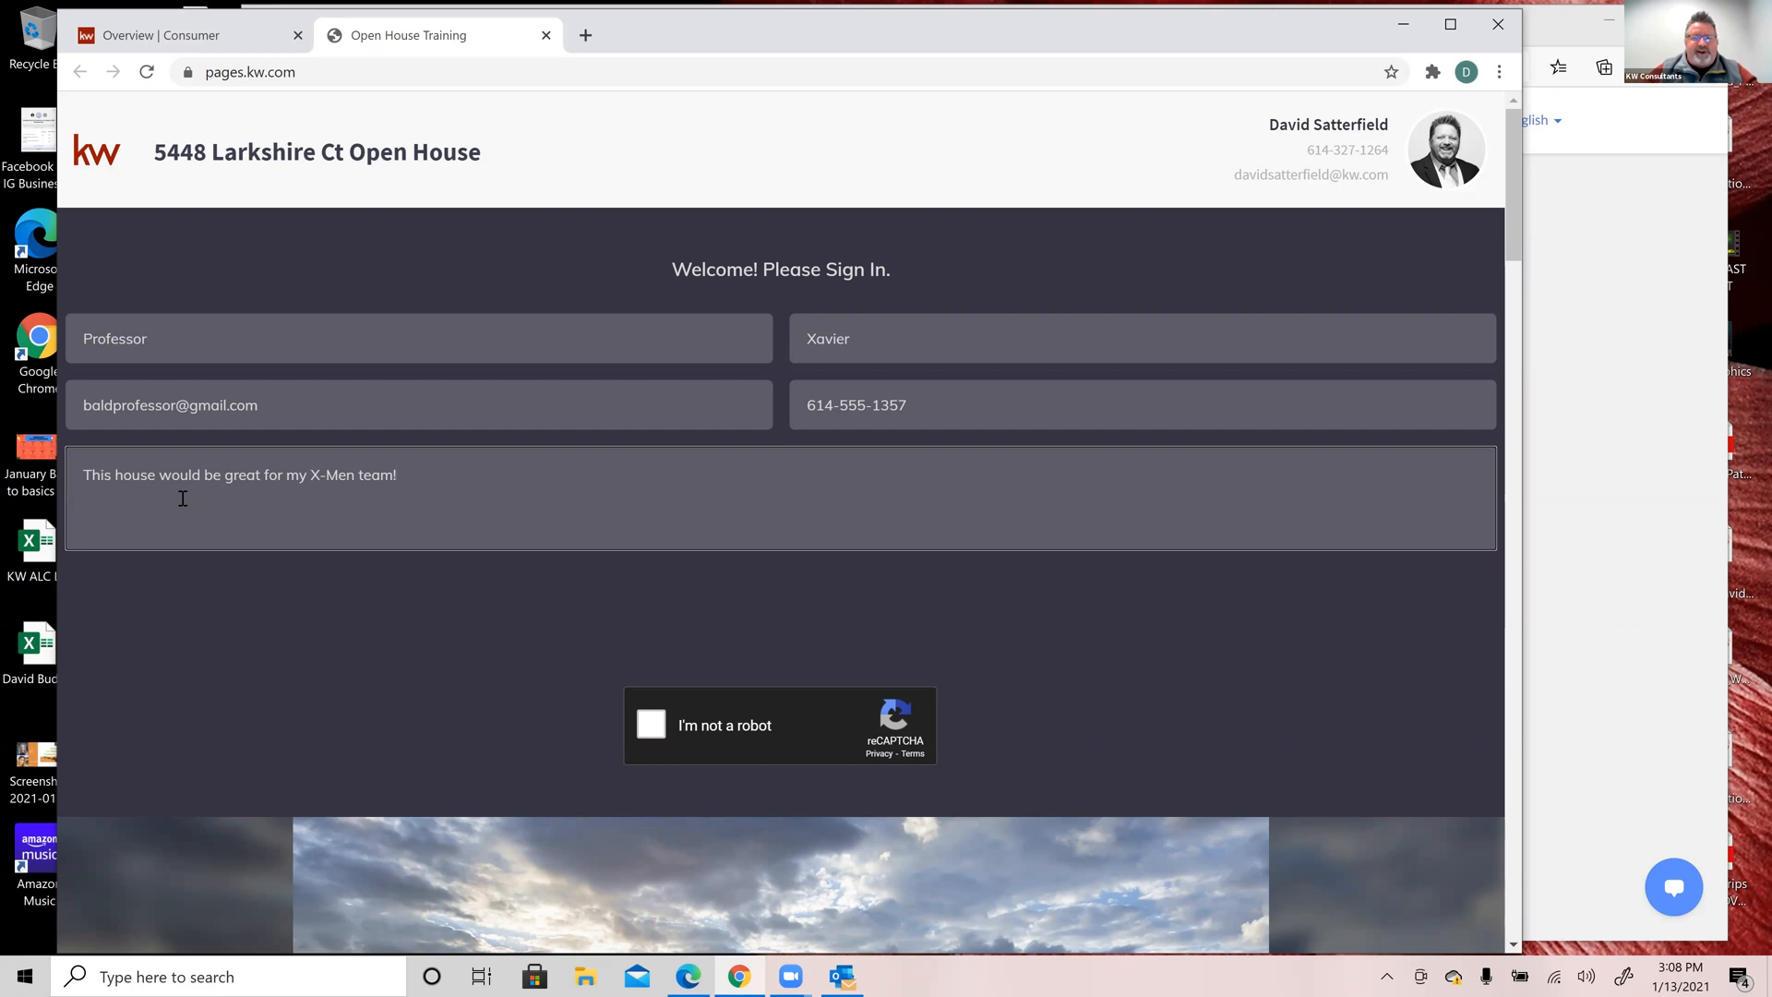
{"action": "left_click", "coordinate": [650, 725]}
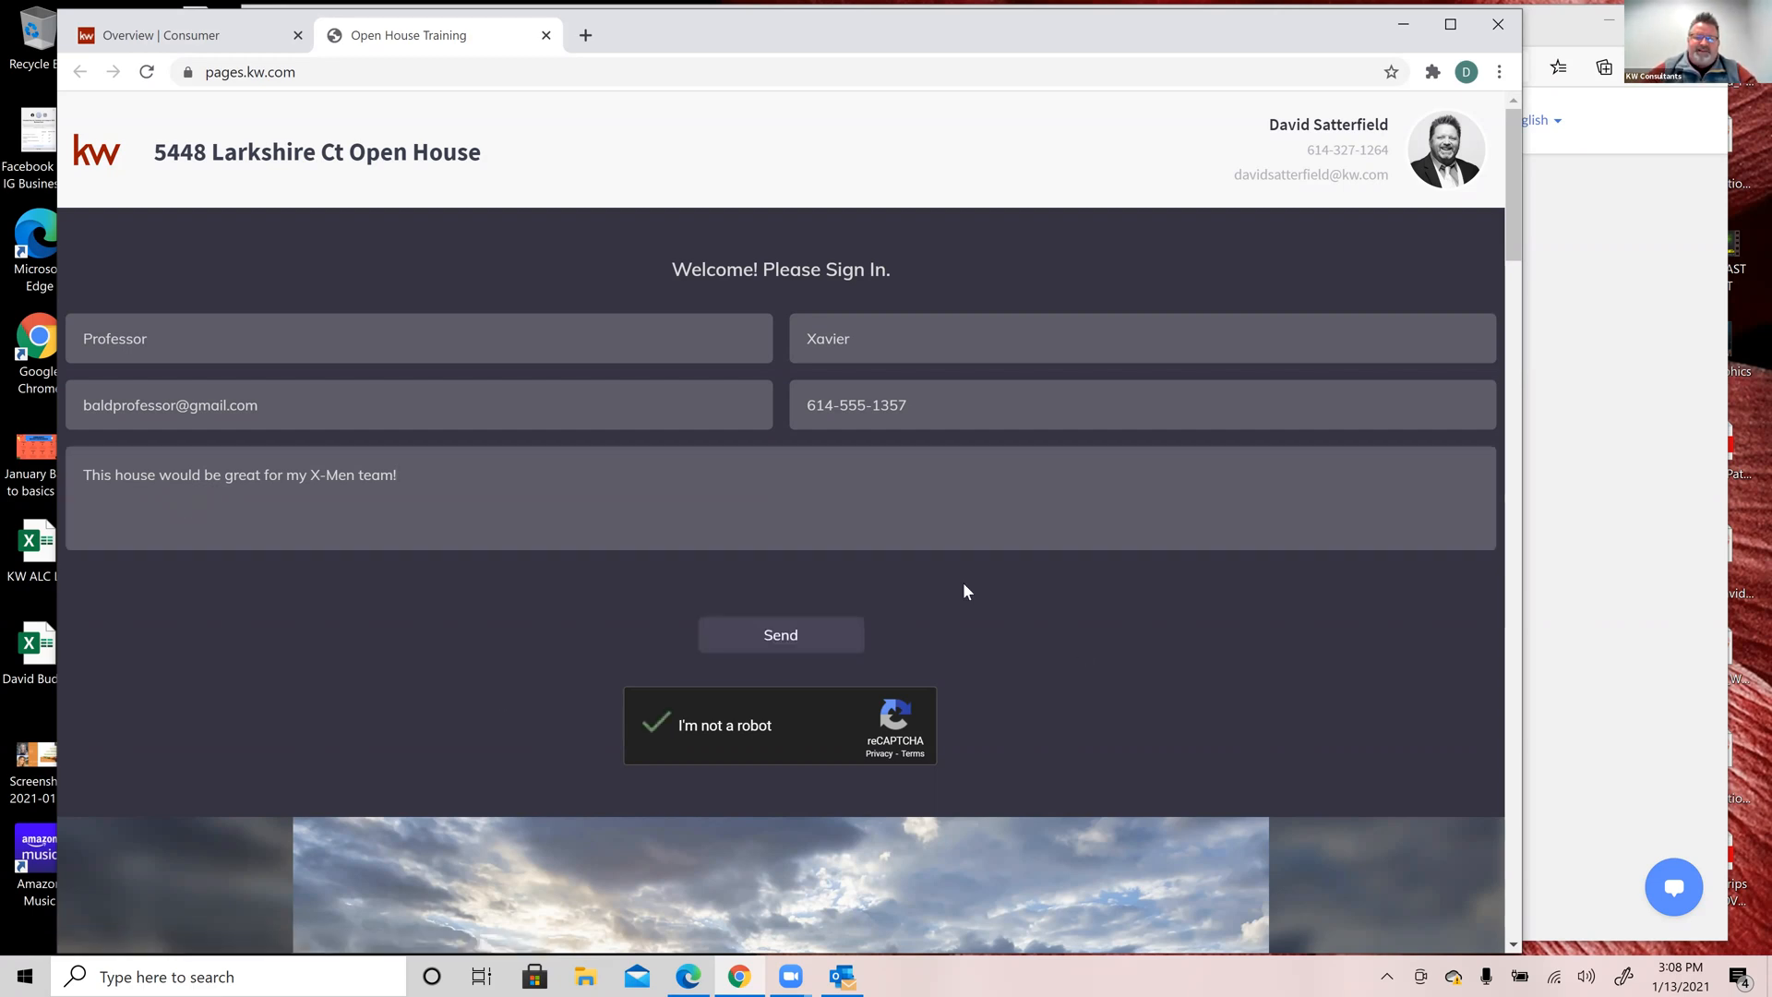
{"action": "left_click", "coordinate": [822, 643]}
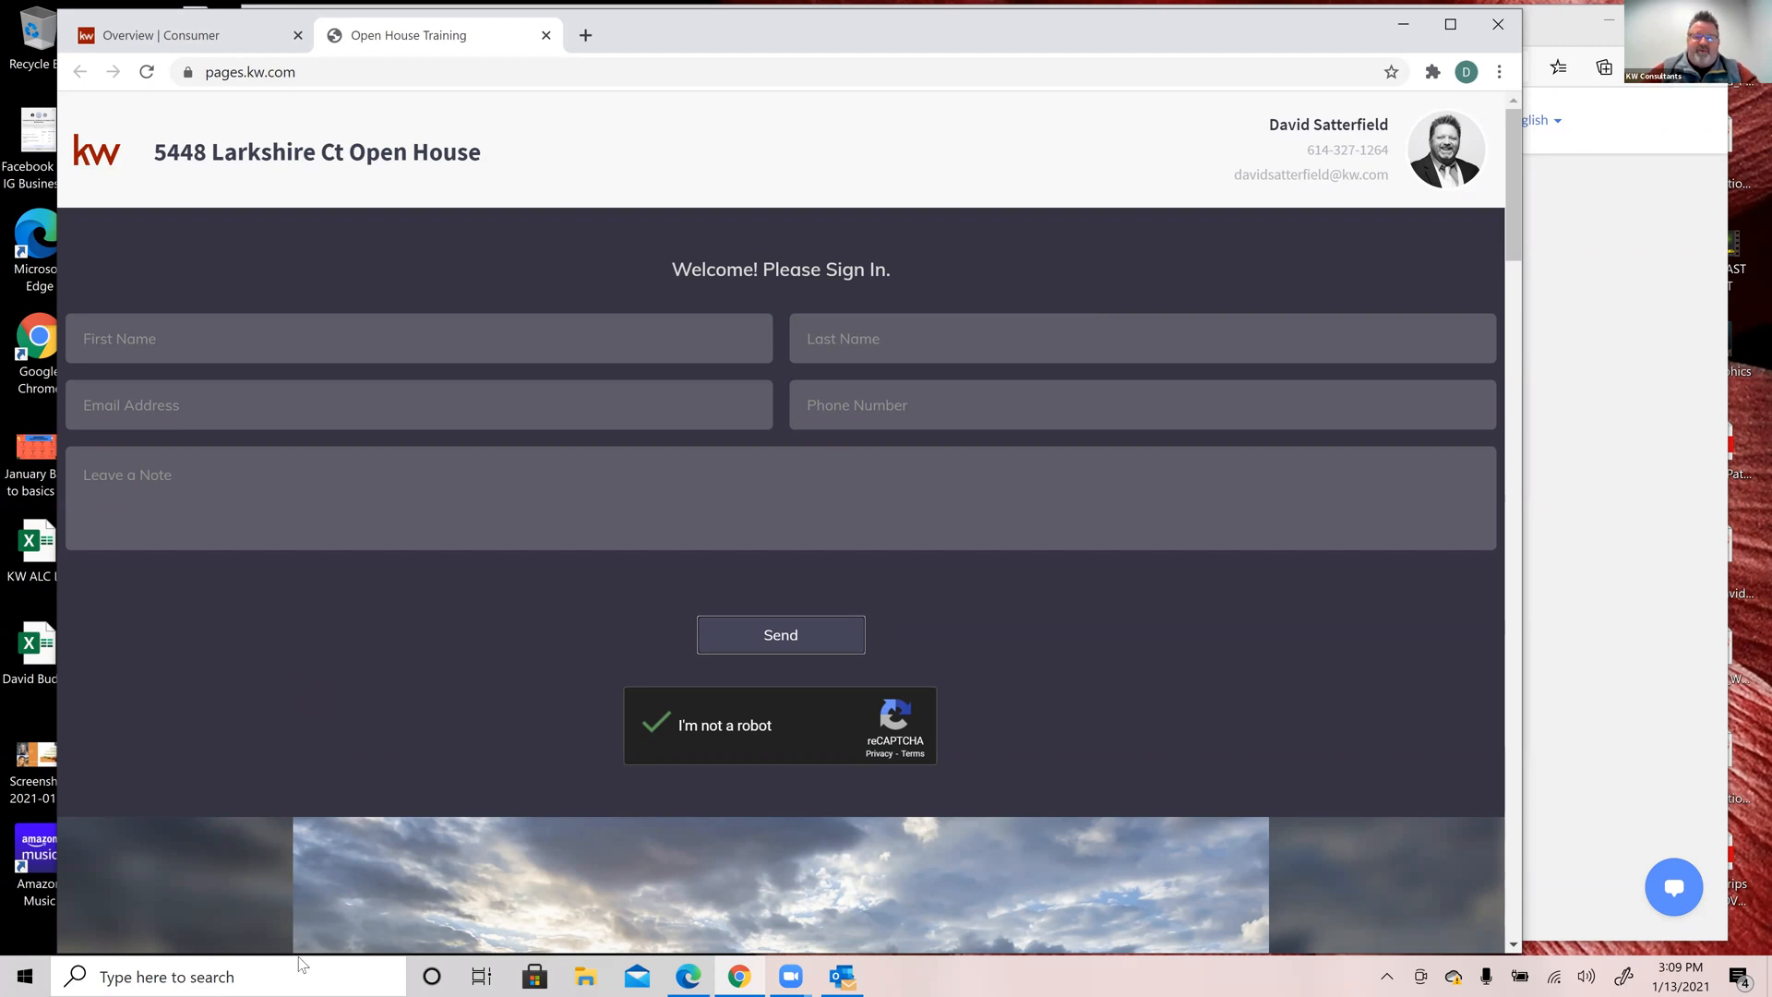
Step: Refresh the Consumer overview and check the two new Lead Form notifications in the bell
{"action": "left_click", "coordinate": [736, 970]}
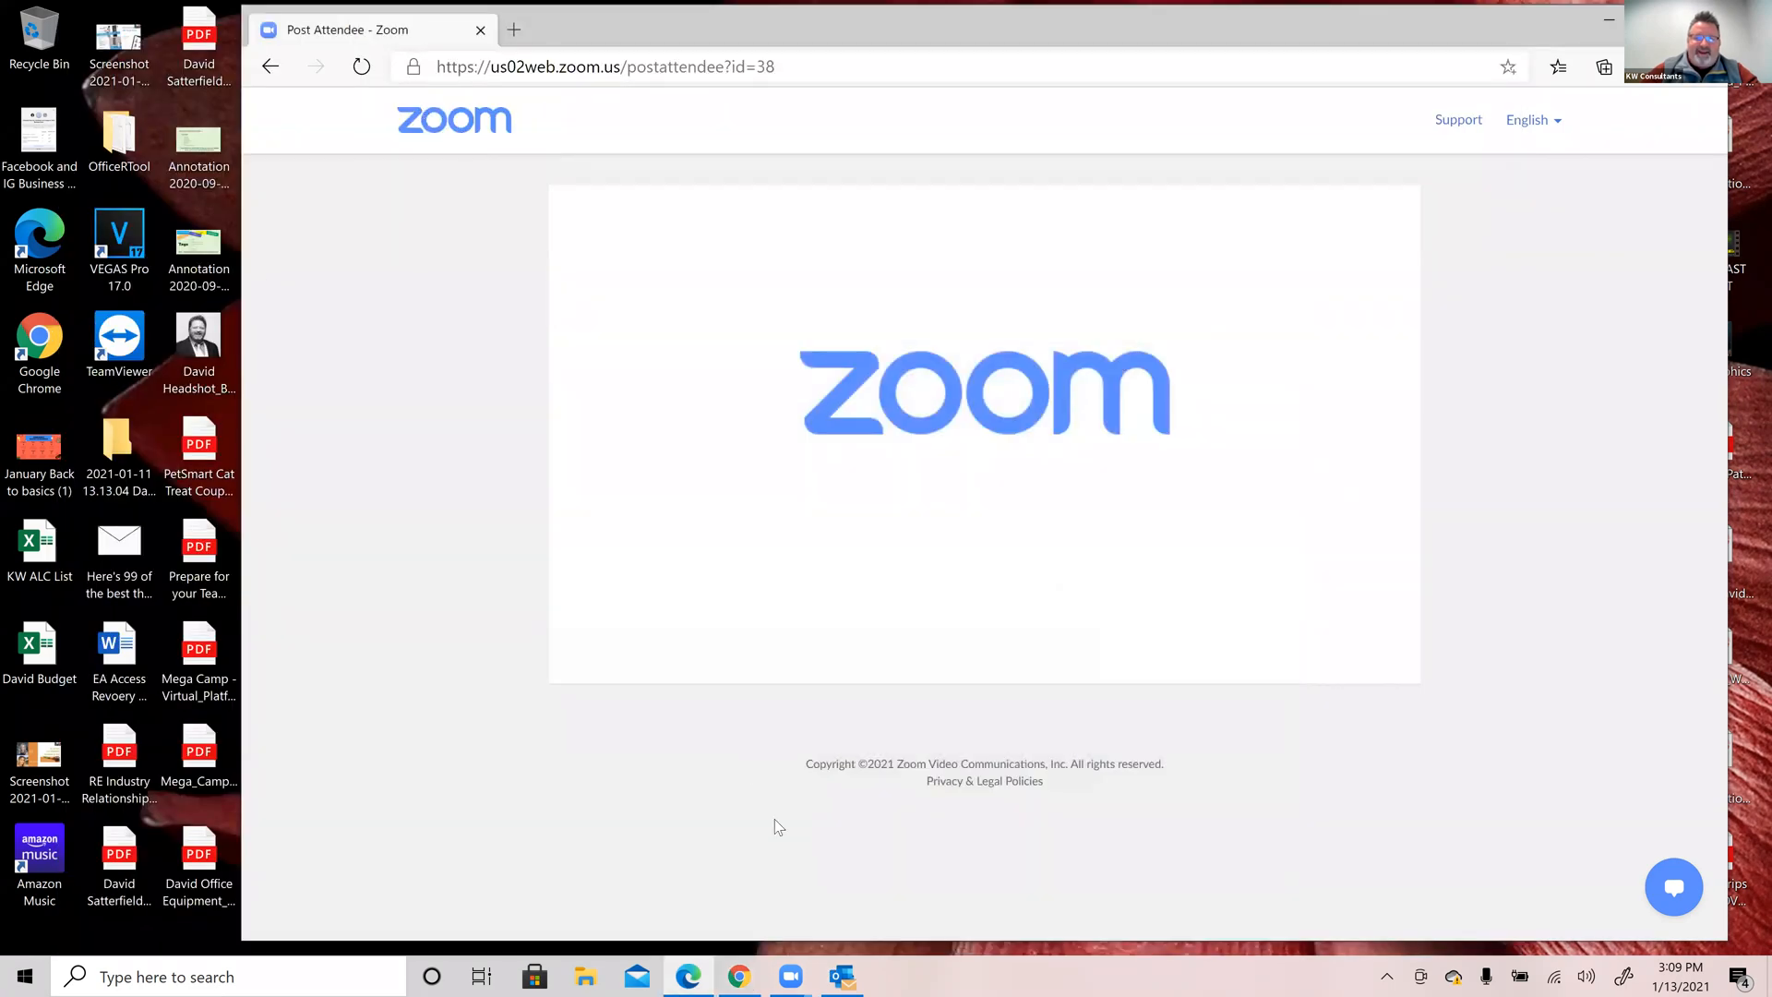
{"action": "left_click", "coordinate": [739, 976]}
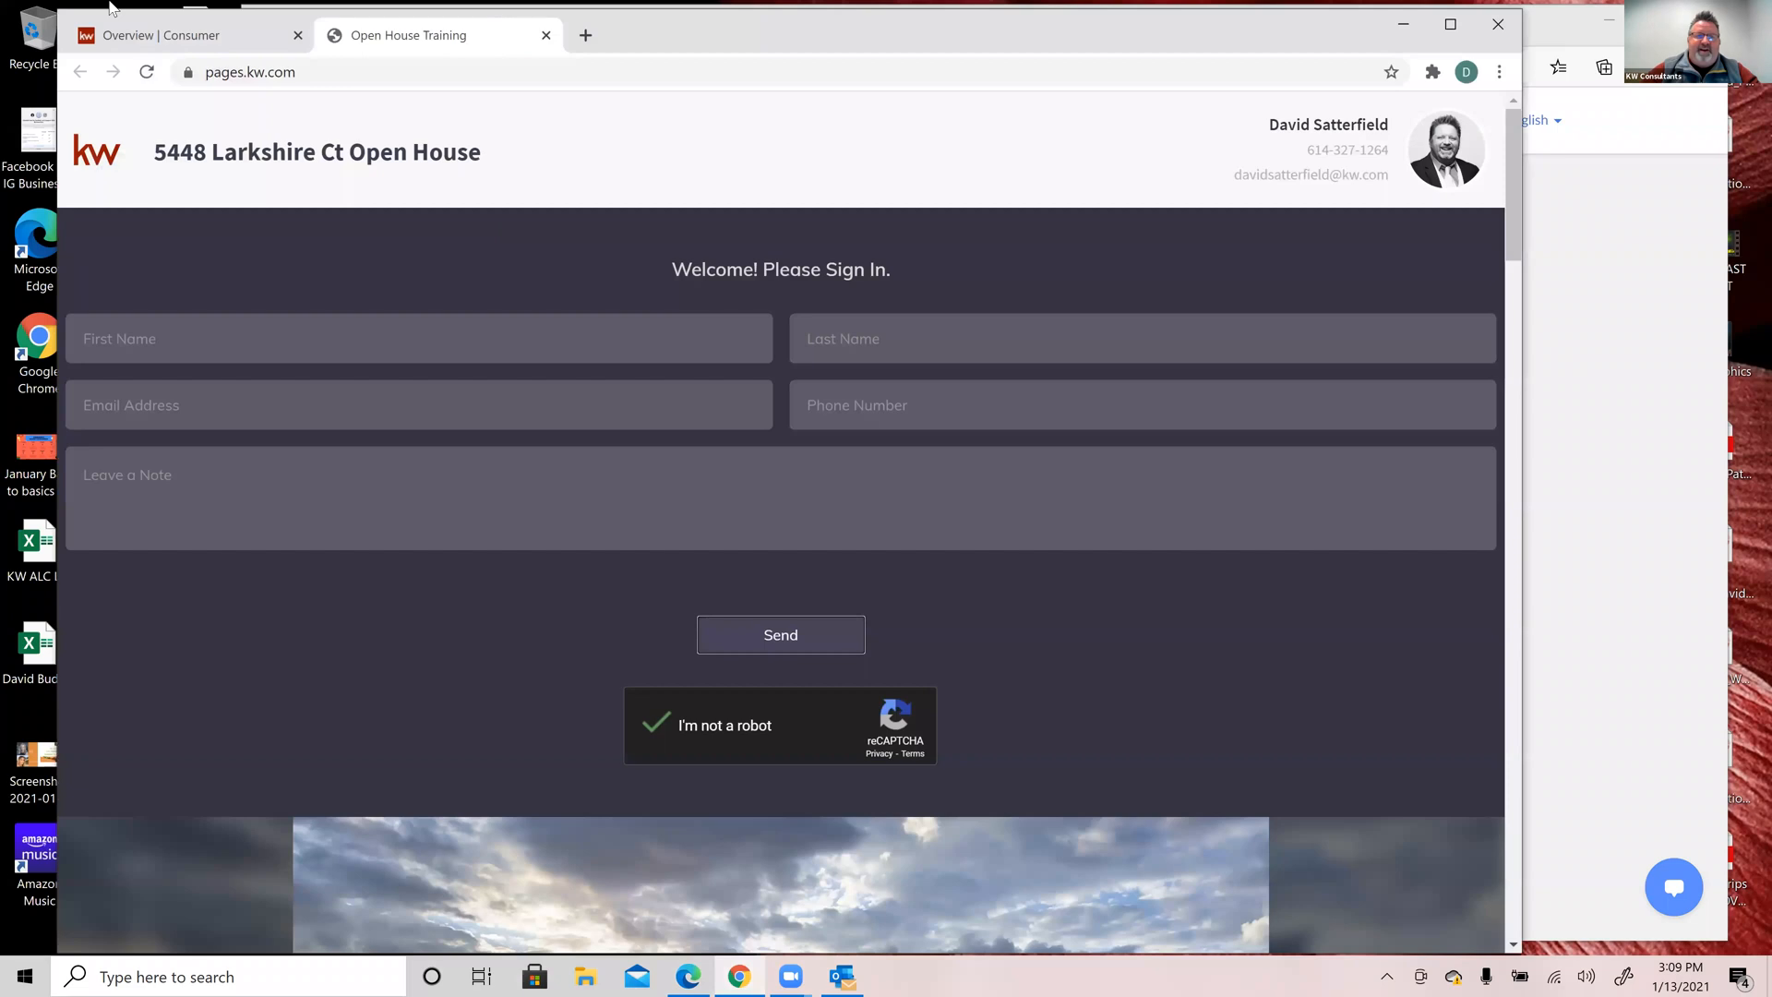
{"action": "left_click", "coordinate": [168, 35]}
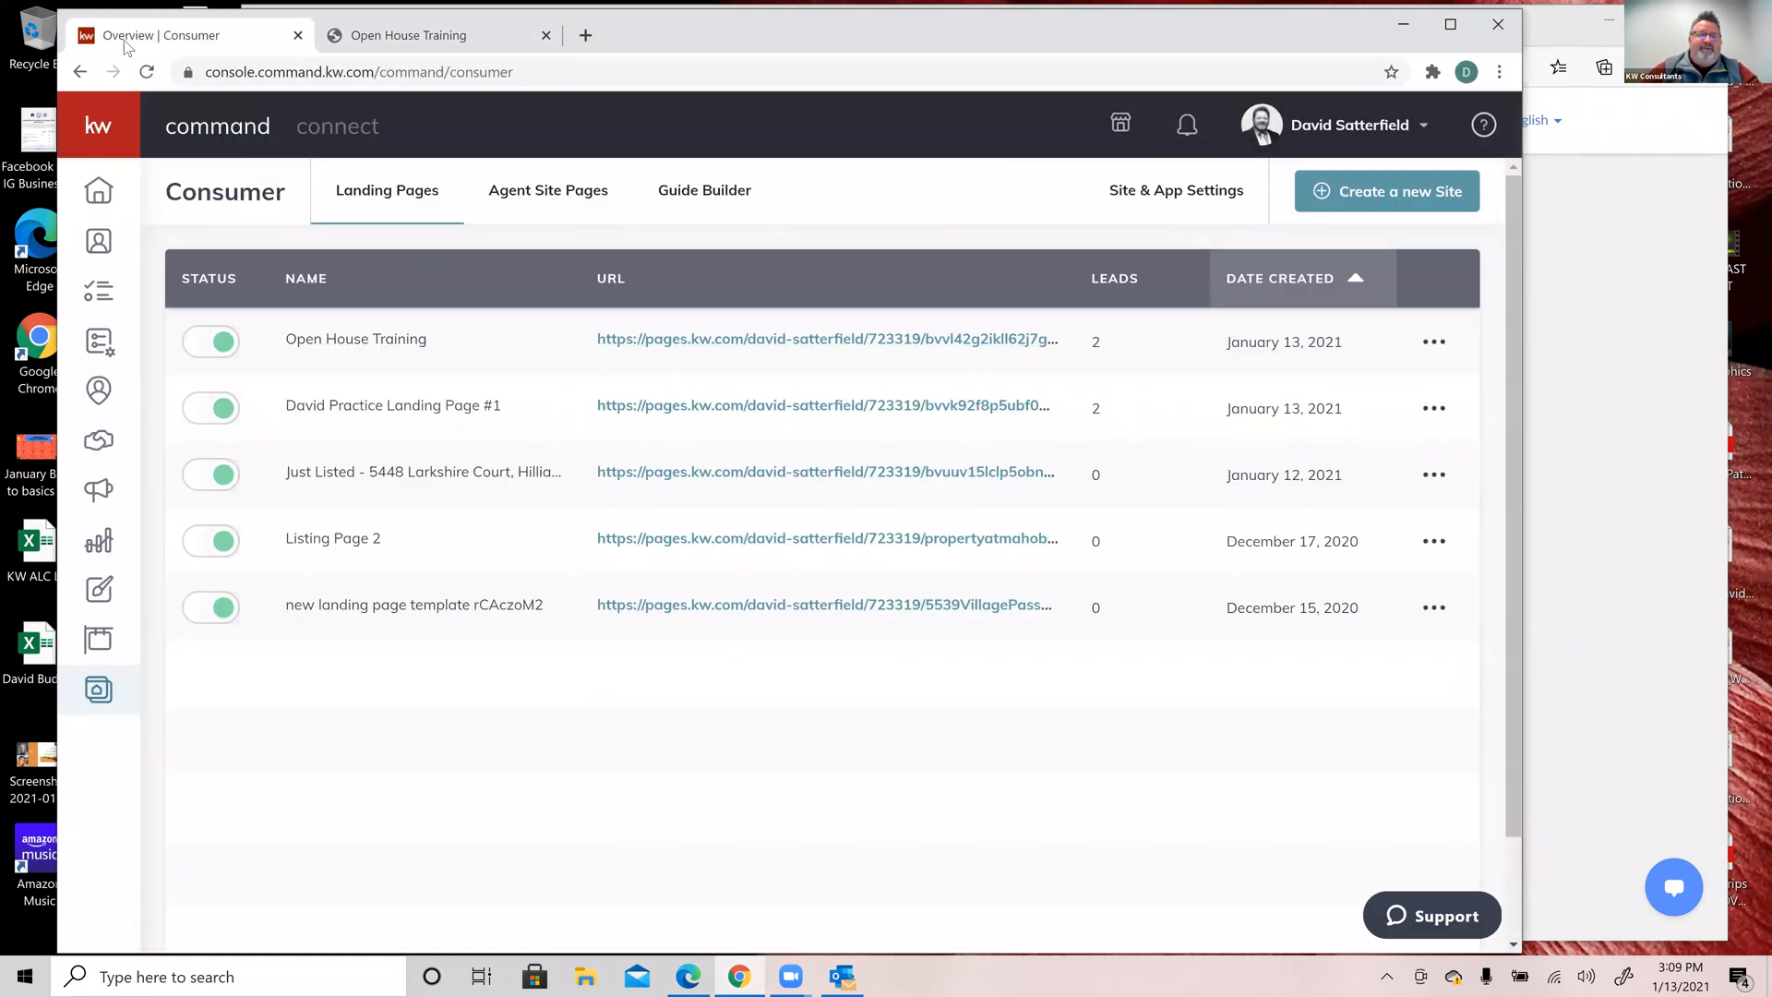
{"action": "left_click", "coordinate": [147, 72]}
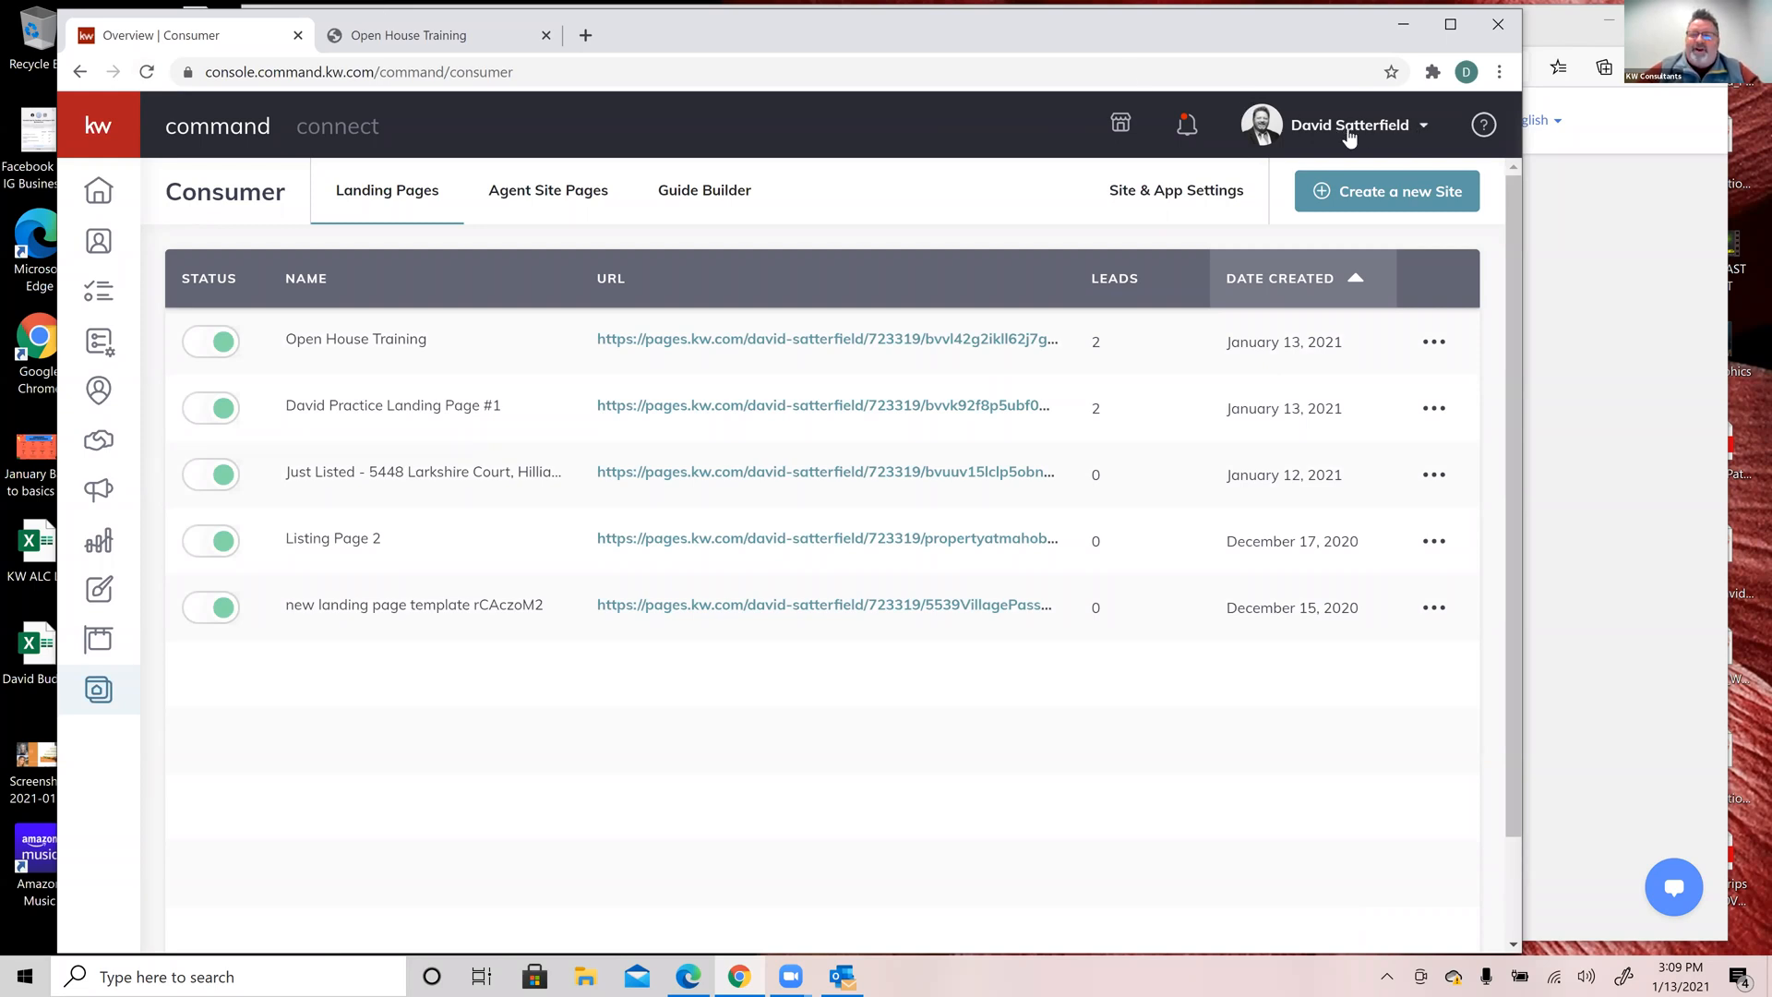
{"action": "left_click", "coordinate": [1188, 129]}
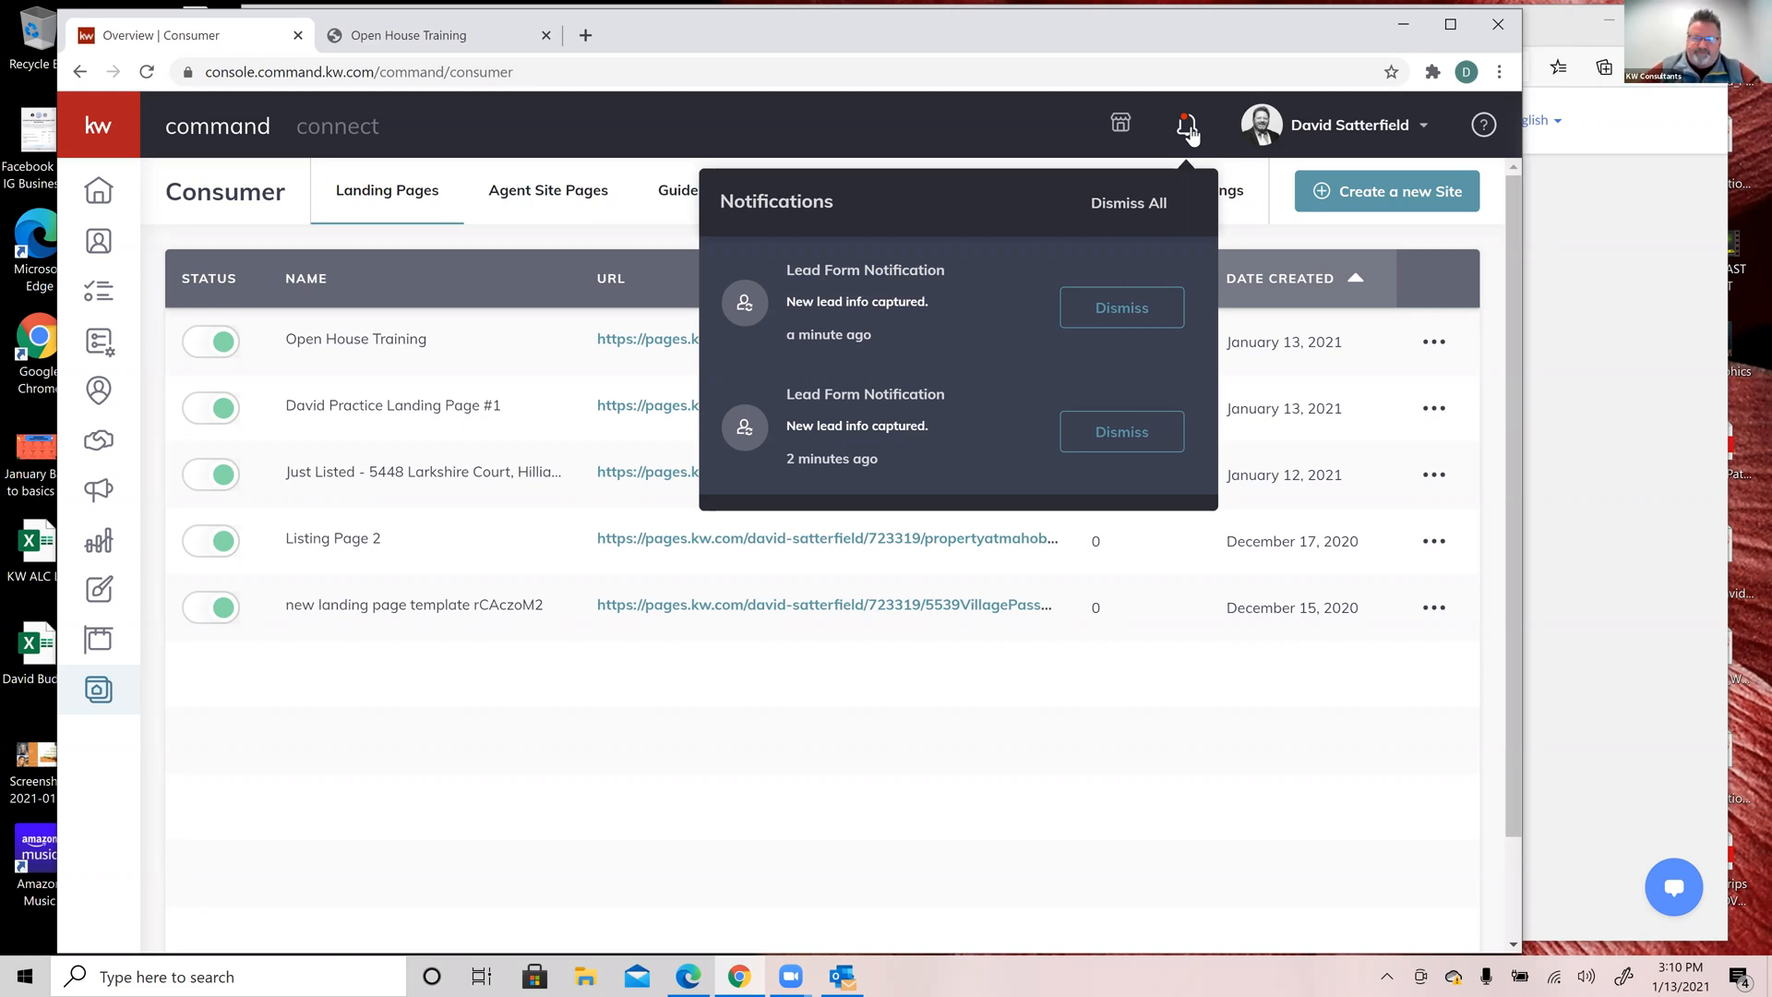
{"action": "left_click", "coordinate": [934, 130]}
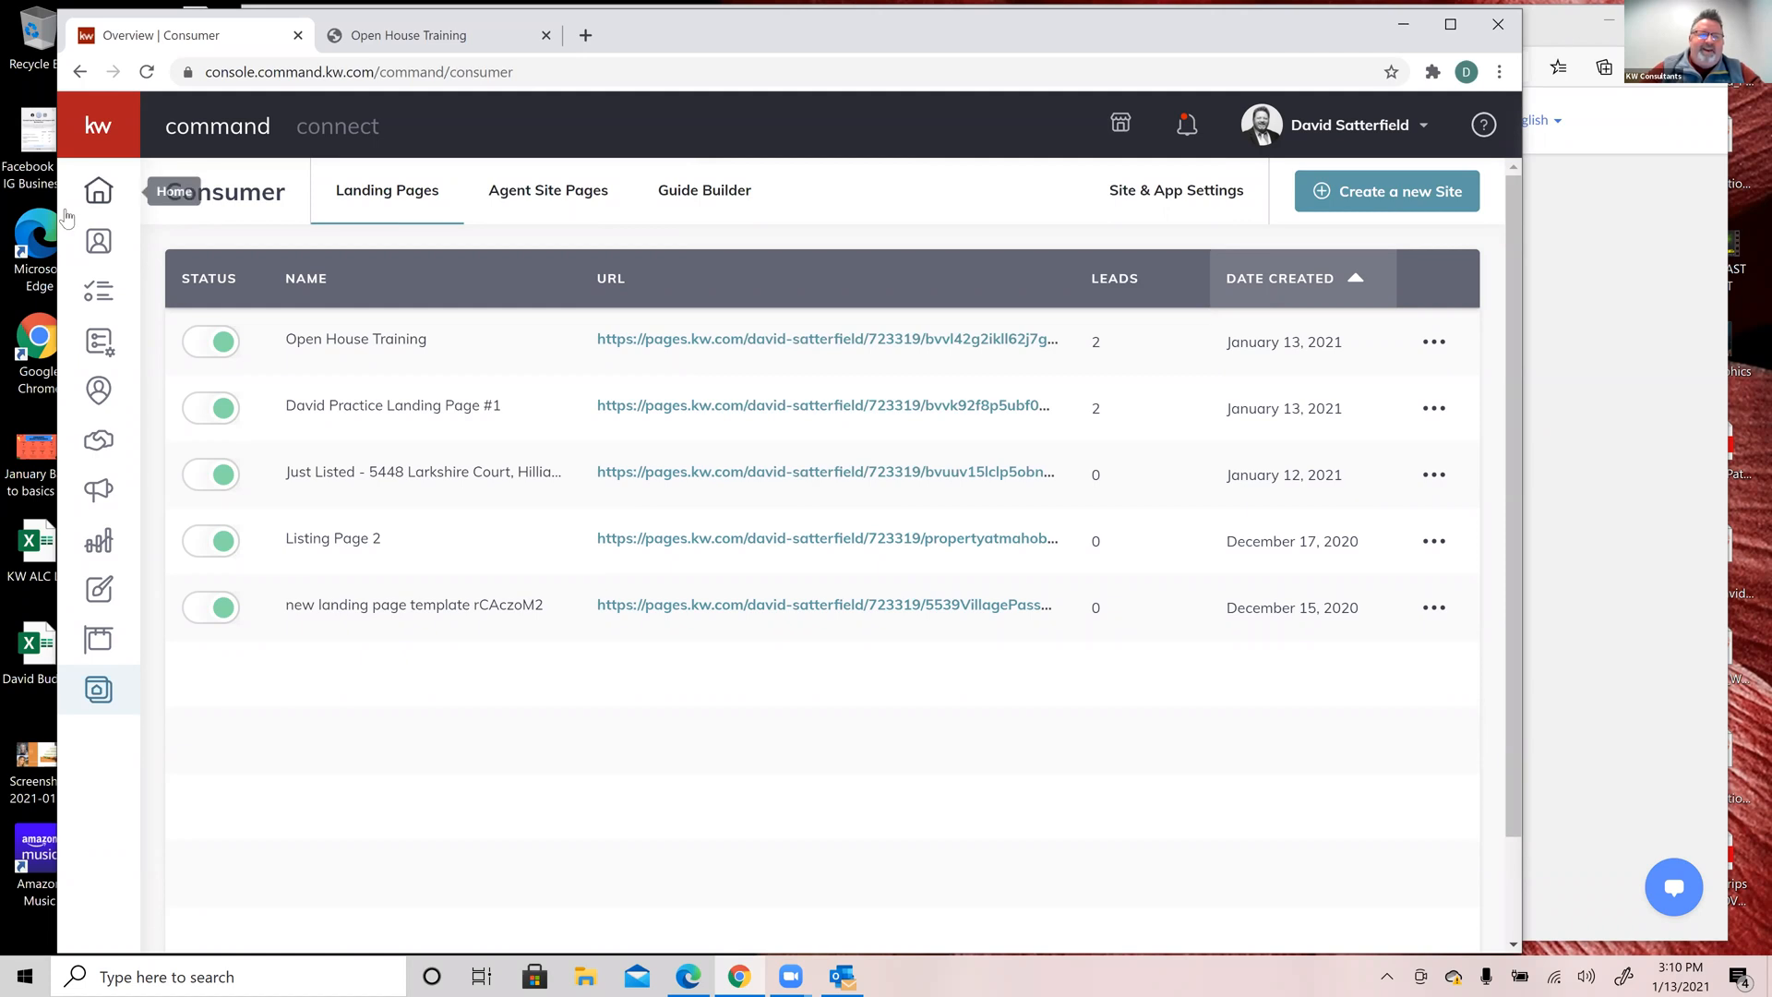
Step: In Contacts, sort by Last Contacted descending and open the first test lead's record
{"action": "left_click", "coordinate": [100, 243]}
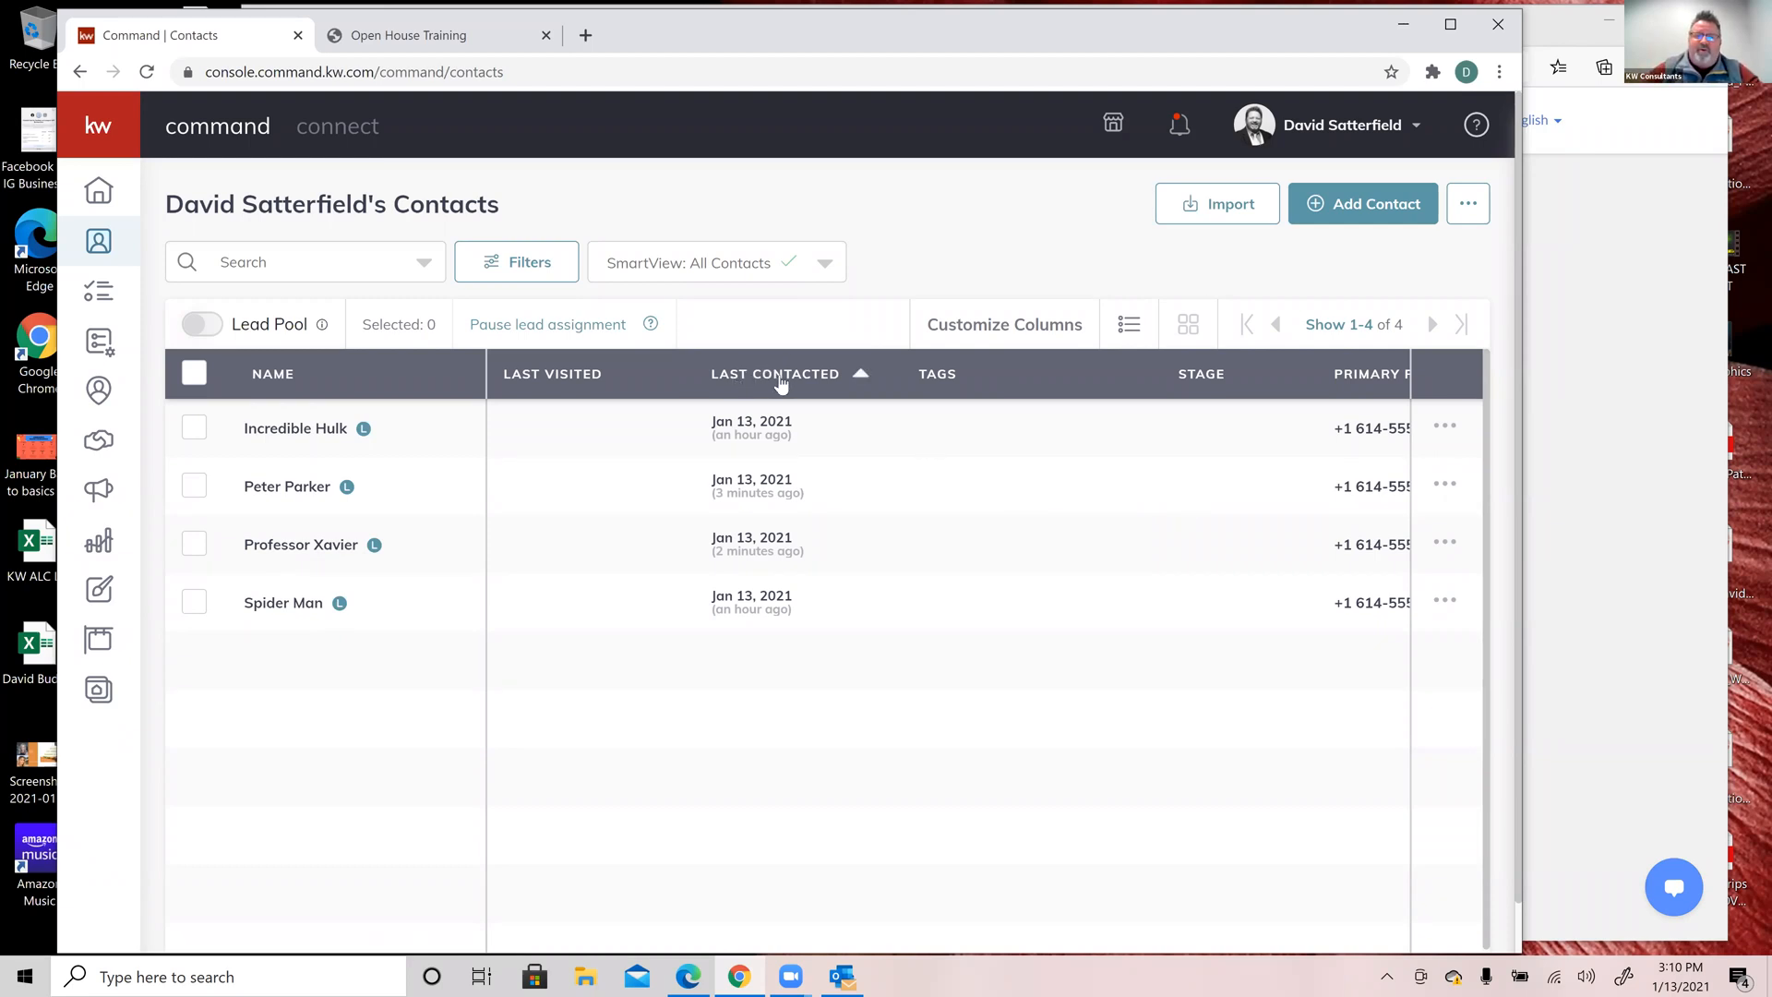
{"action": "left_click", "coordinate": [851, 386]}
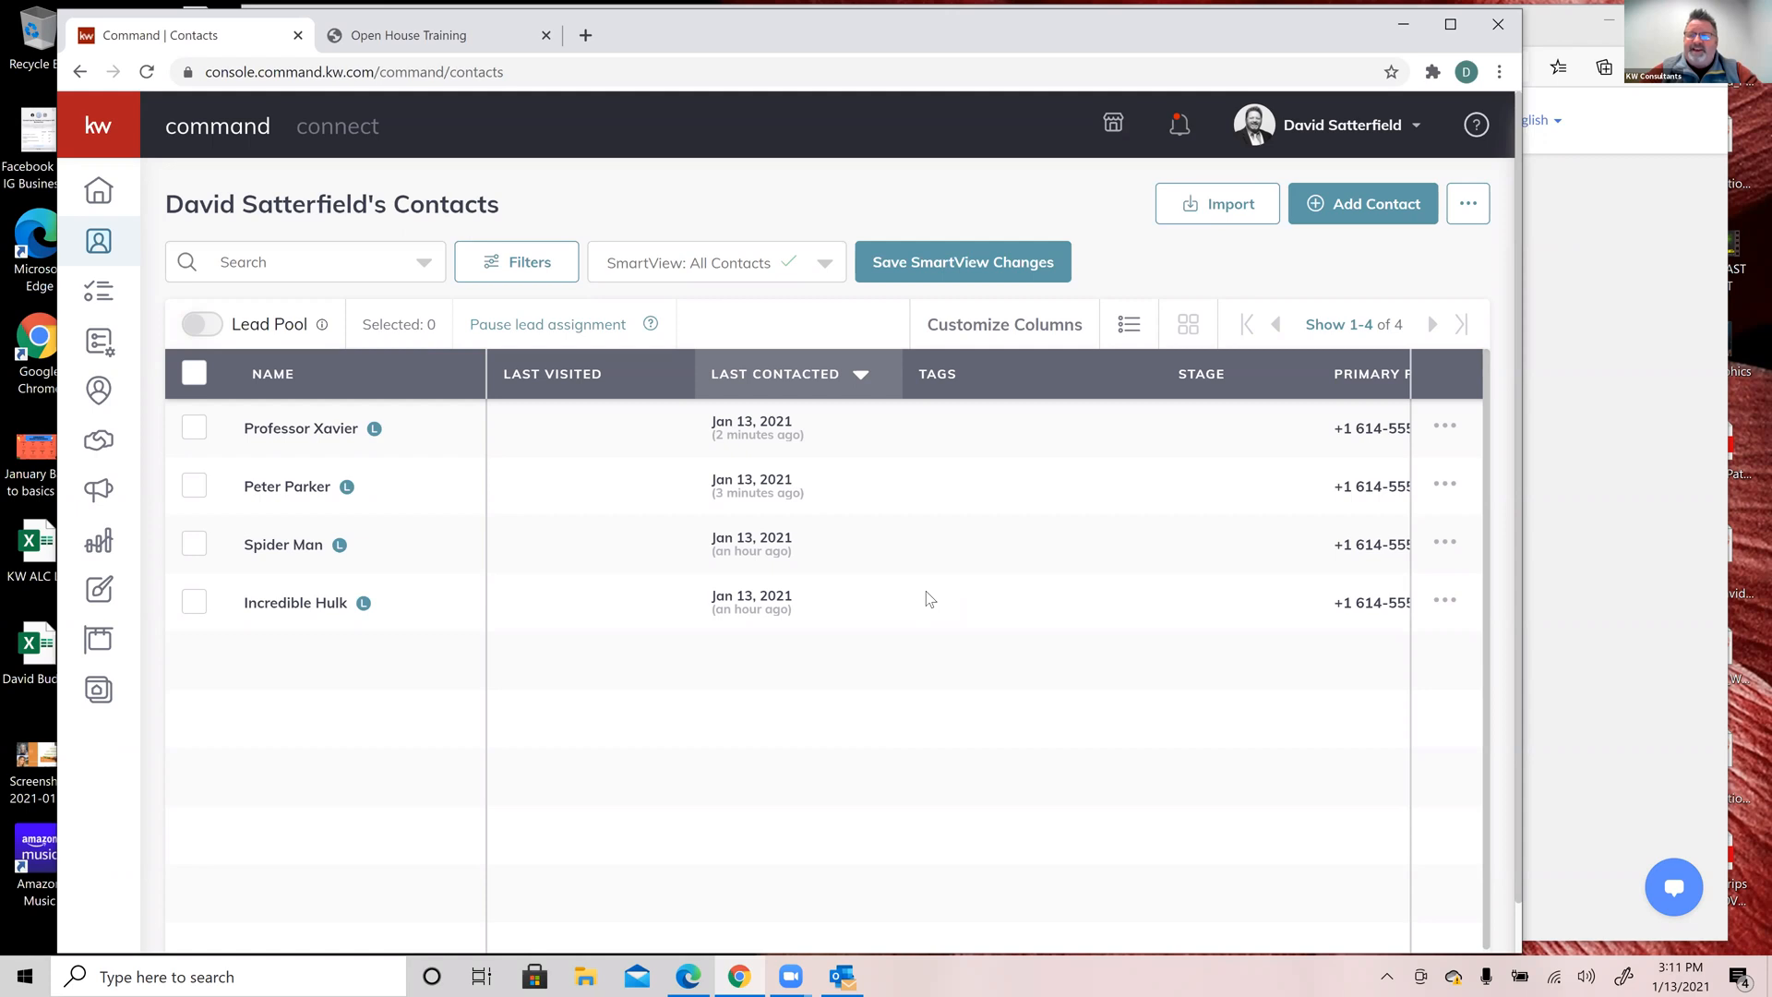
{"action": "left_click", "coordinate": [276, 499]}
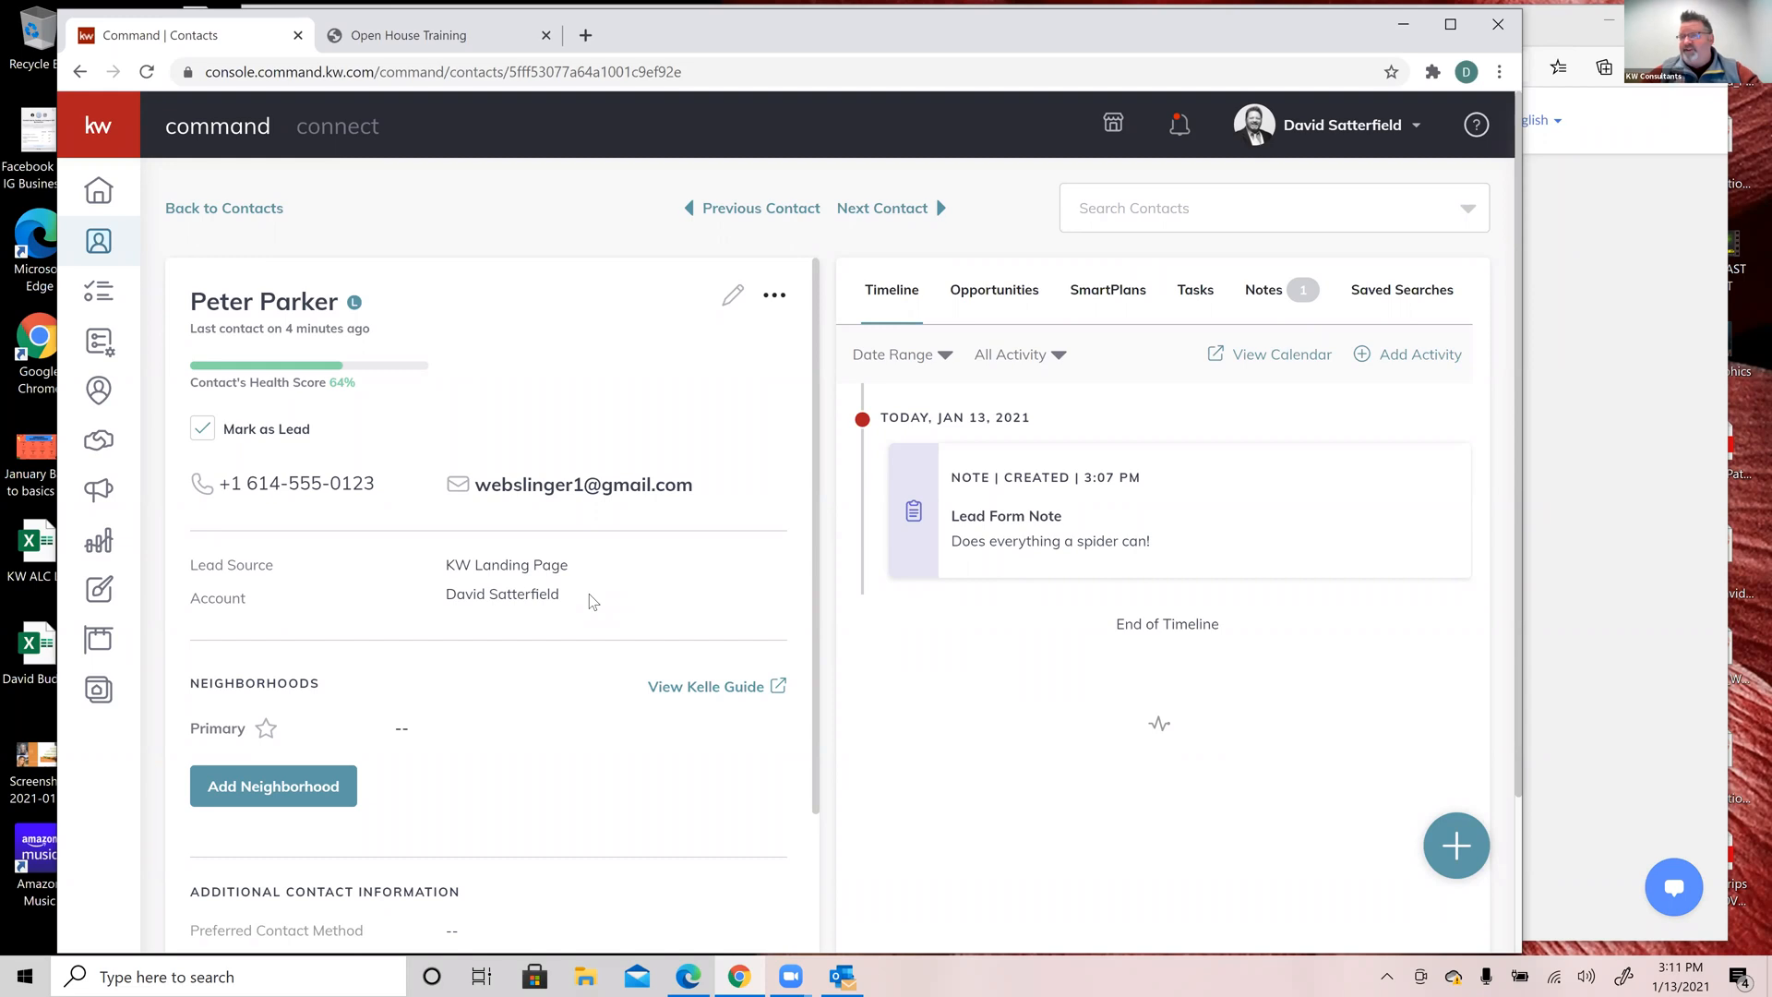
{"action": "scroll", "coordinate": [588, 601], "scroll_direction": "down", "scroll_amount": 2}
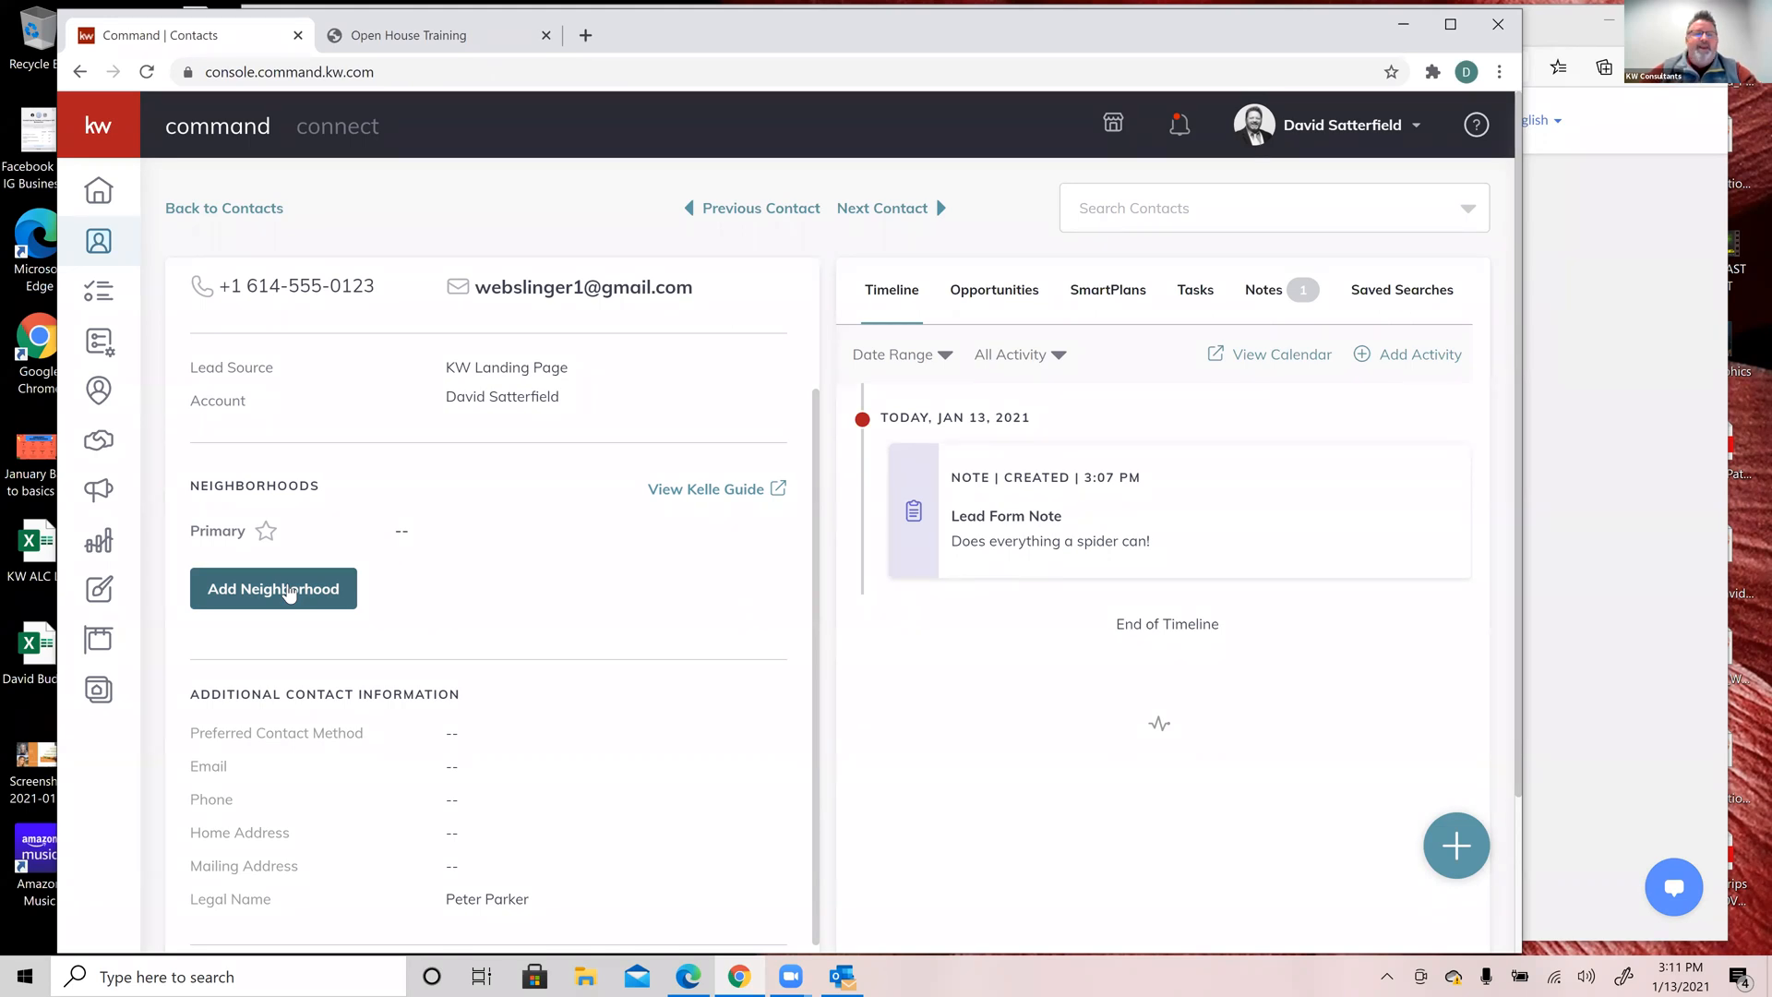
{"action": "scroll", "coordinate": [289, 591], "scroll_direction": "up", "scroll_amount": 2}
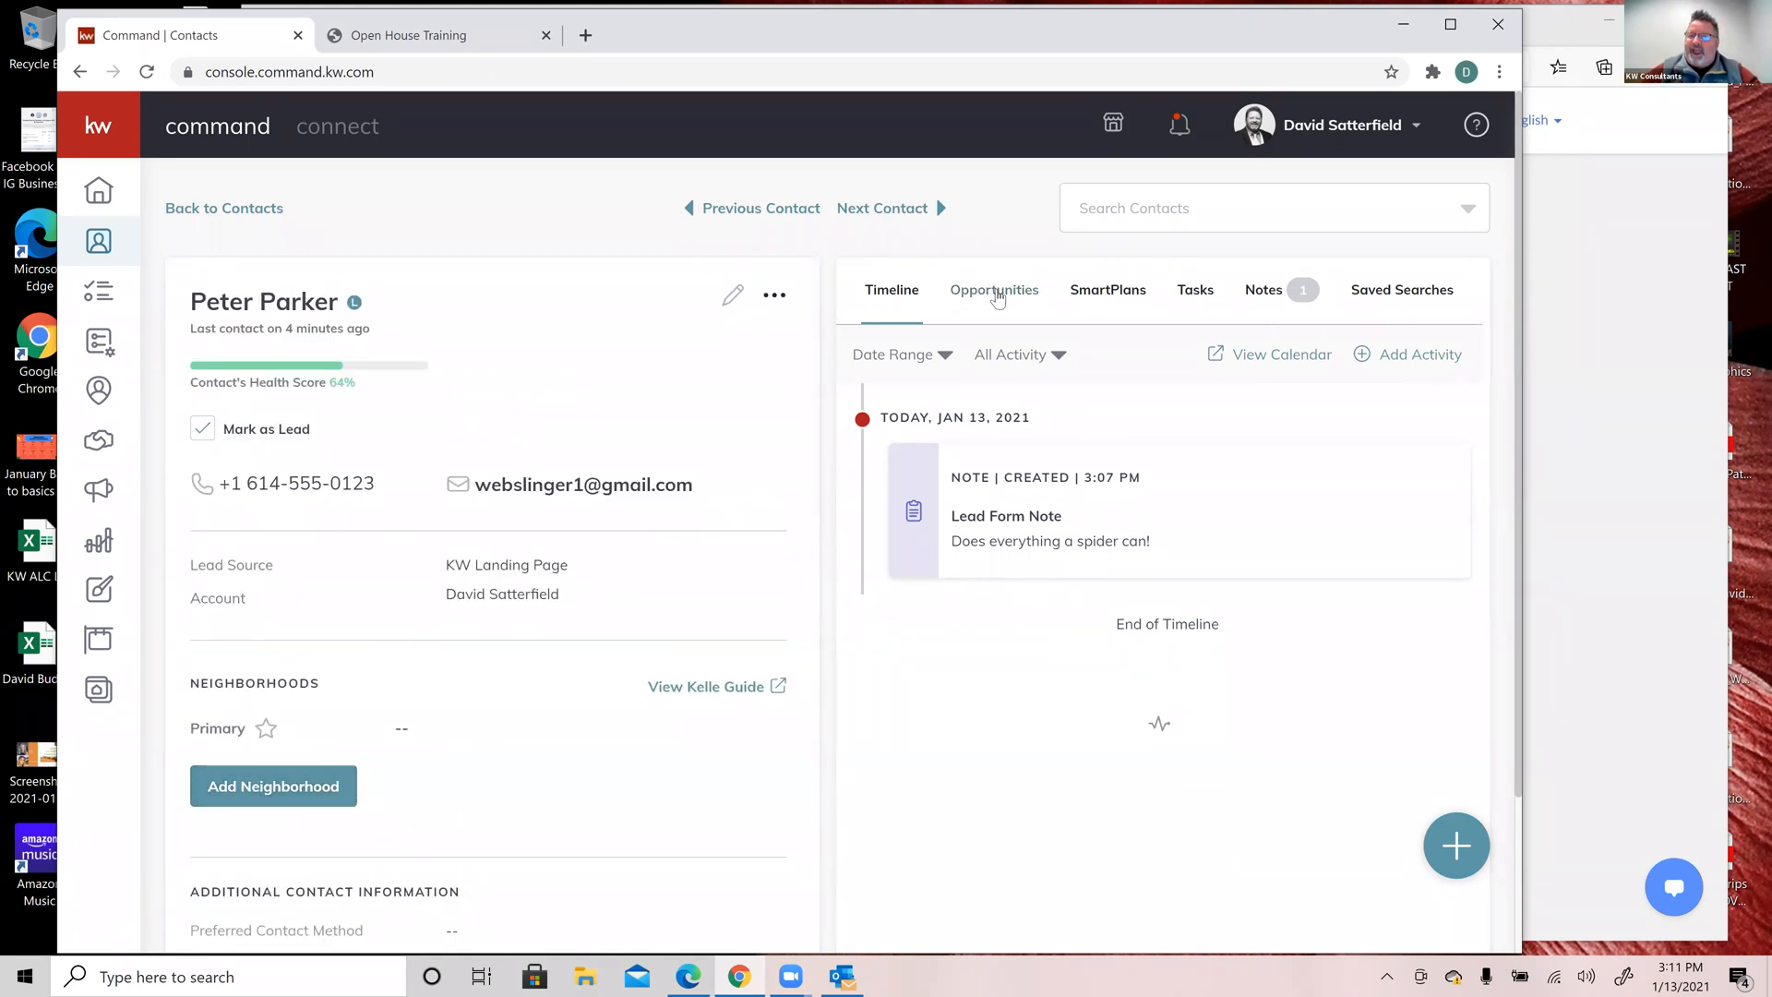